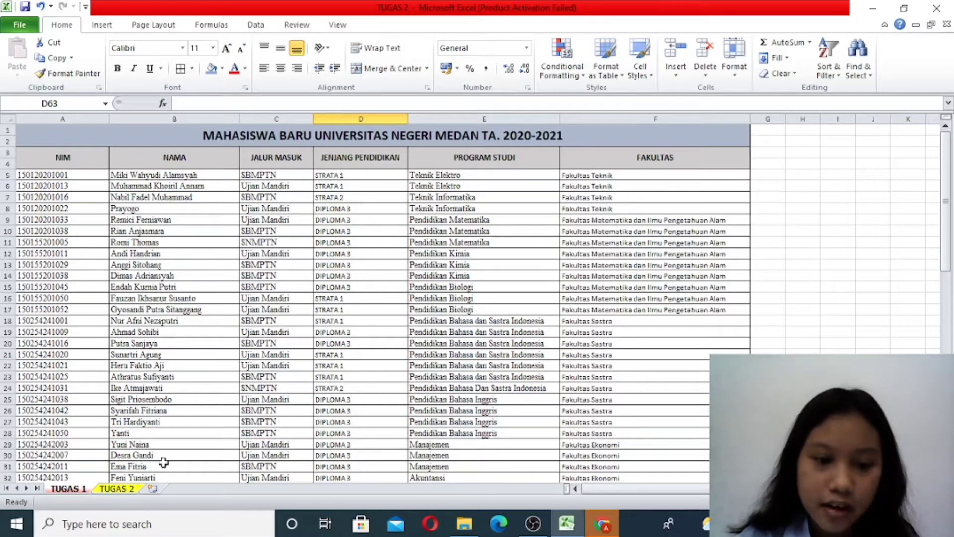
- Look through the new-student table on the TUGAS 1 sheet, including the ATTENTION task list and the answer tables below it
scroll(307, 318, "down", 10)
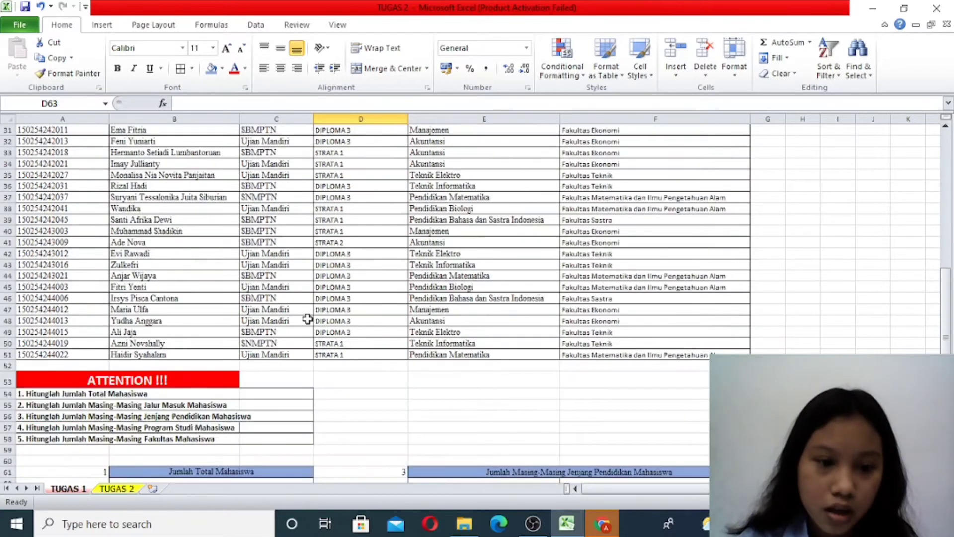
scroll(307, 318, "up", 3)
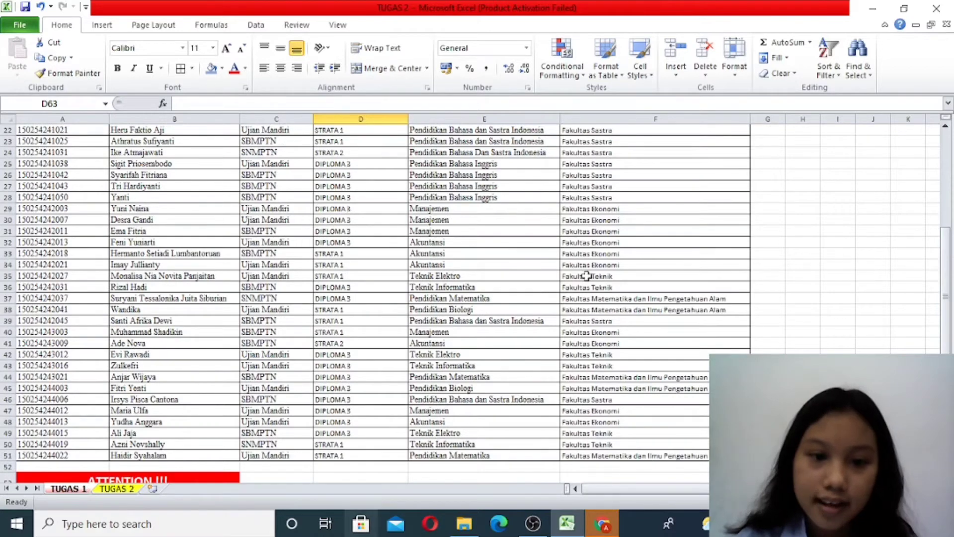
scroll(289, 329, "up", 4)
scroll(289, 329, "up", 3)
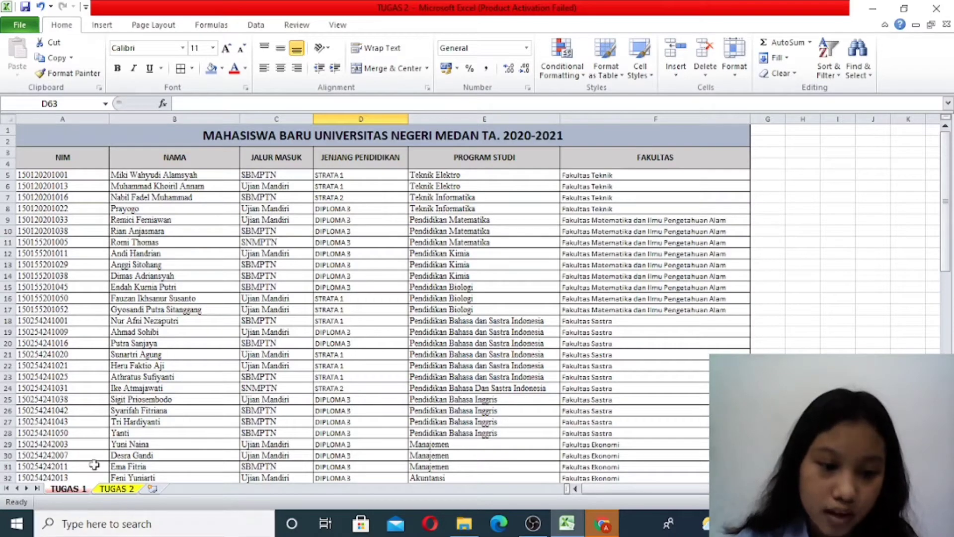
scroll(209, 298, "down", 6)
scroll(210, 298, "down", 10)
scroll(199, 313, "up", 3)
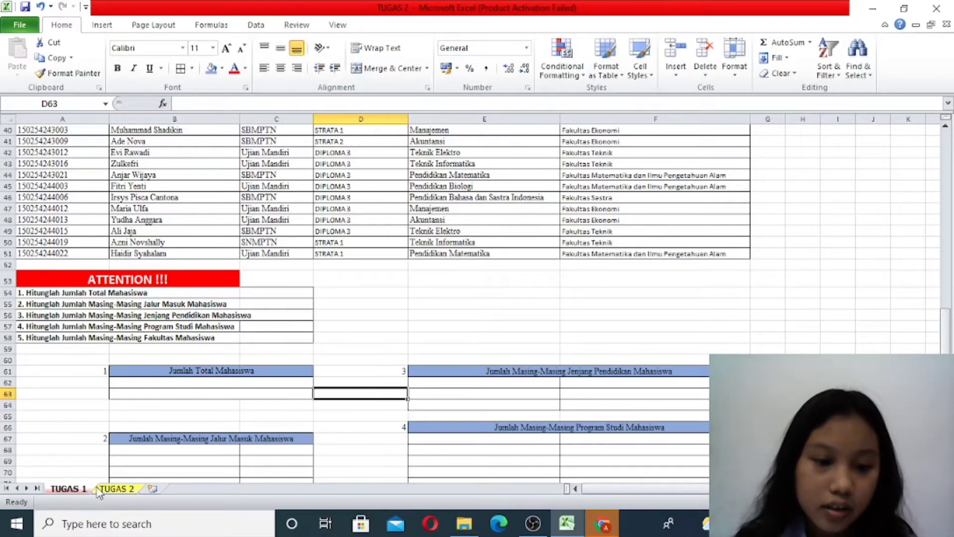
- Examine the TUGAS 2 sheet's vertical and horizontal TABEL BANTUAN tables and its VLOOKUP and HLOOKUP databases
left_click(112, 489)
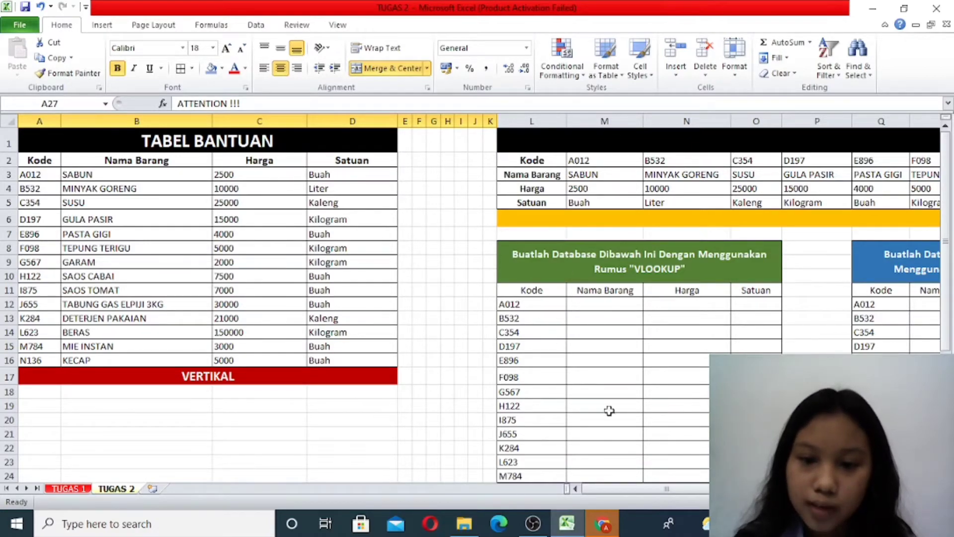
left_click_drag(616, 489, 656, 489)
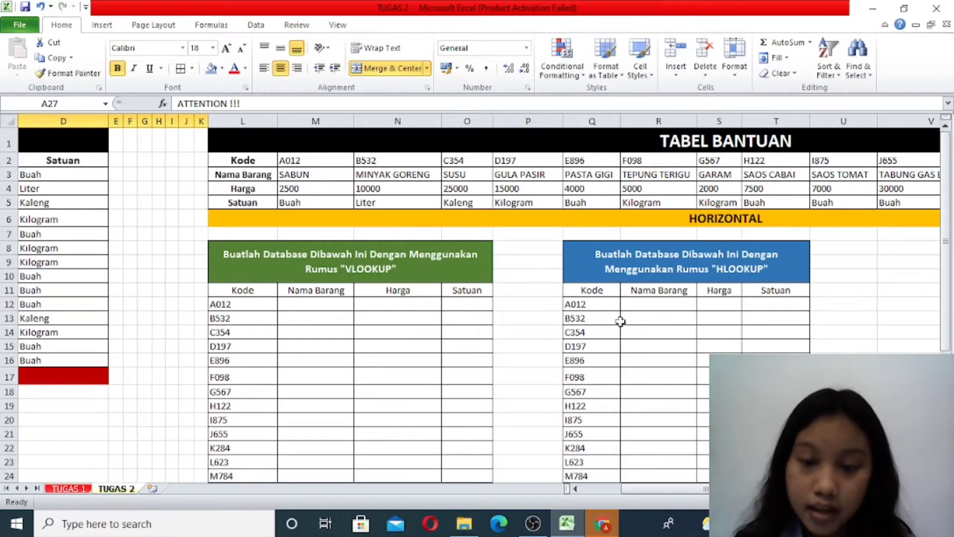
left_click_drag(654, 489, 611, 493)
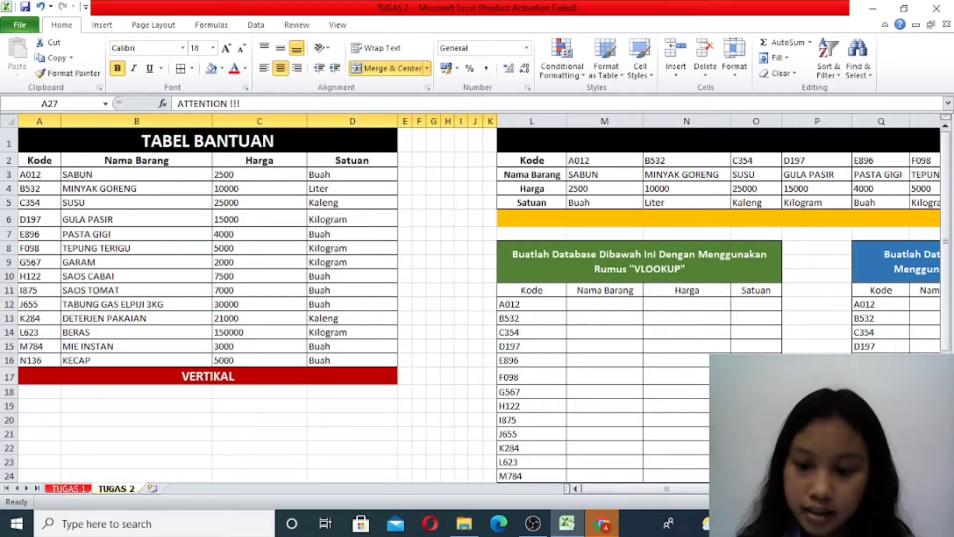
left_click(840, 489)
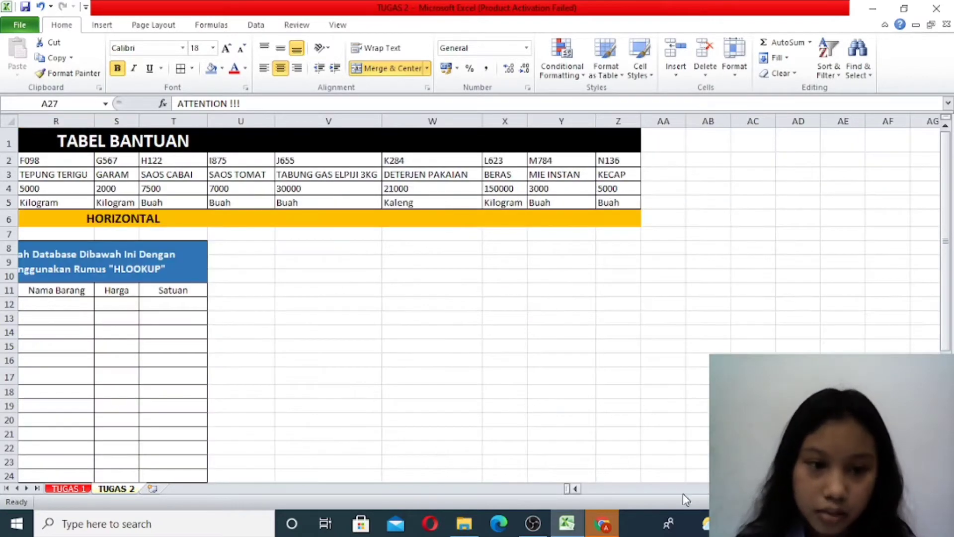
left_click_drag(766, 488, 702, 487)
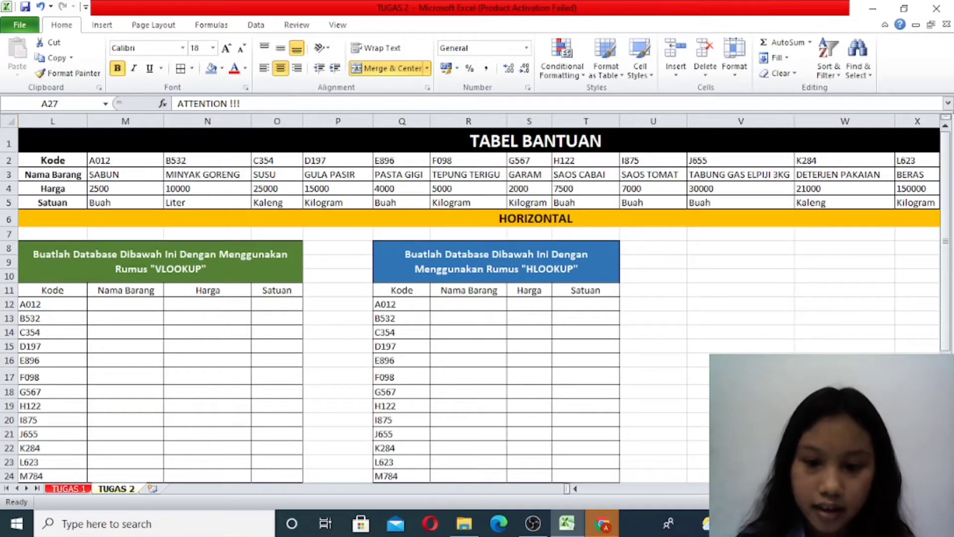
left_click_drag(786, 489, 666, 524)
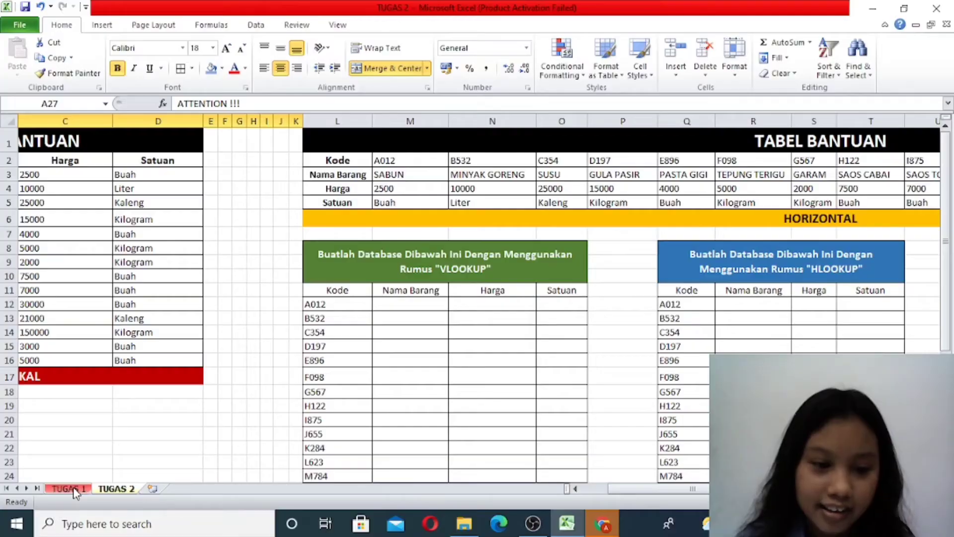
- Return to the TUGAS 1 sheet and review the student data, the five counting tasks and the Jumlah Total Mahasiswa answer cell
left_click(75, 490)
scroll(246, 449, "up", 6)
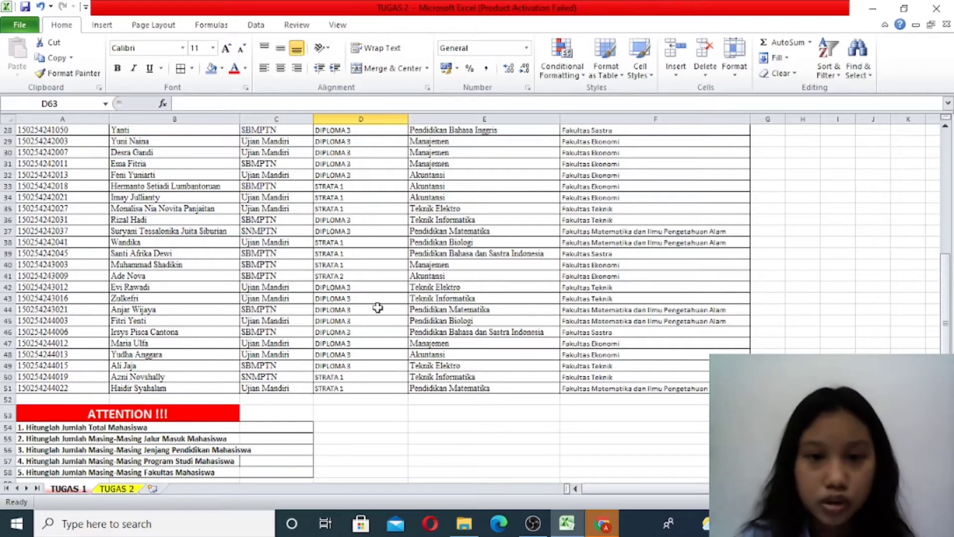
scroll(341, 399, "up", 2)
scroll(341, 399, "up", 3)
scroll(343, 402, "down", 7)
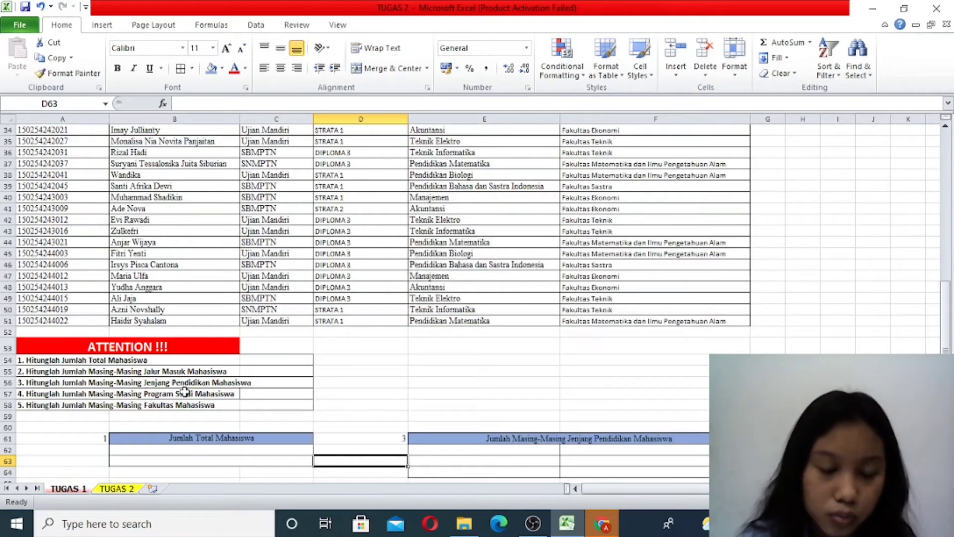
left_click(254, 452)
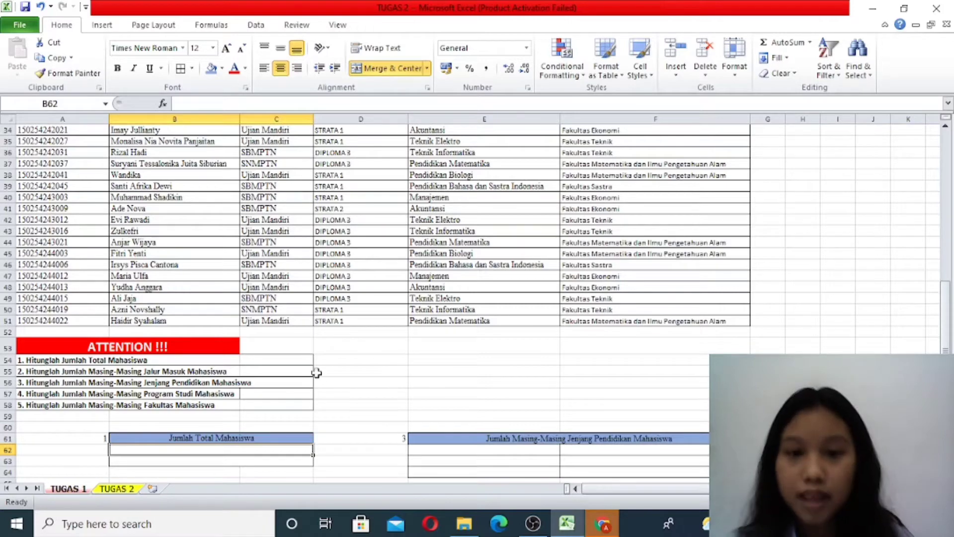
scroll(127, 347, "up", 11)
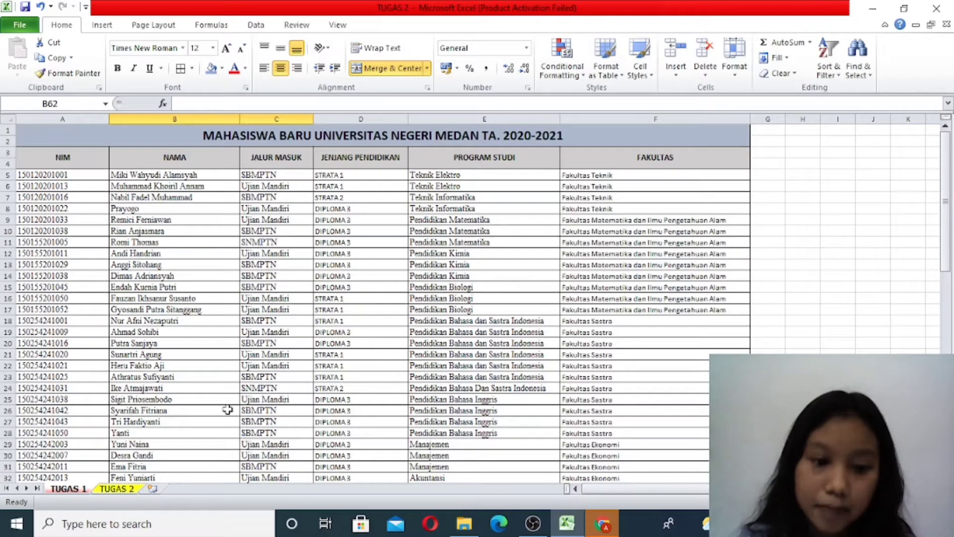
scroll(221, 420, "down", 10)
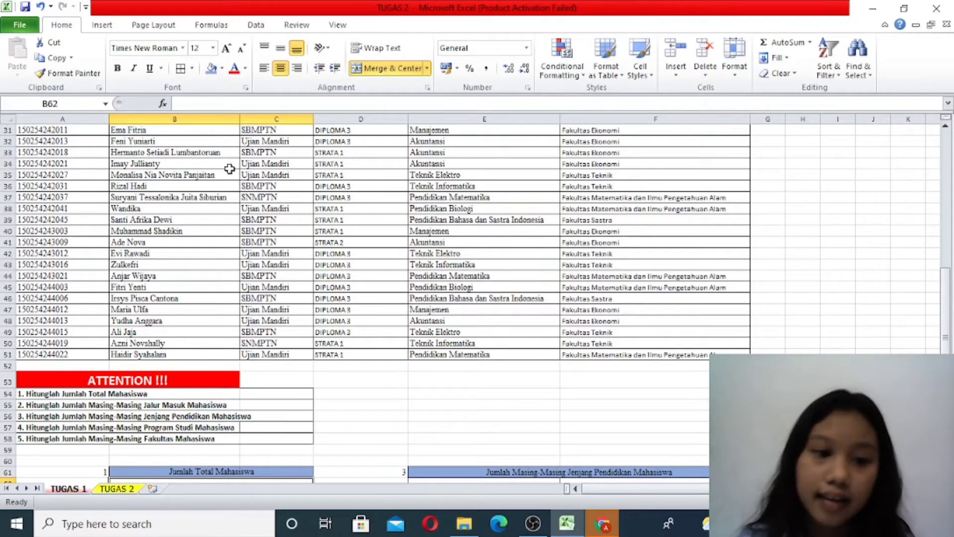
scroll(287, 366, "up", 10)
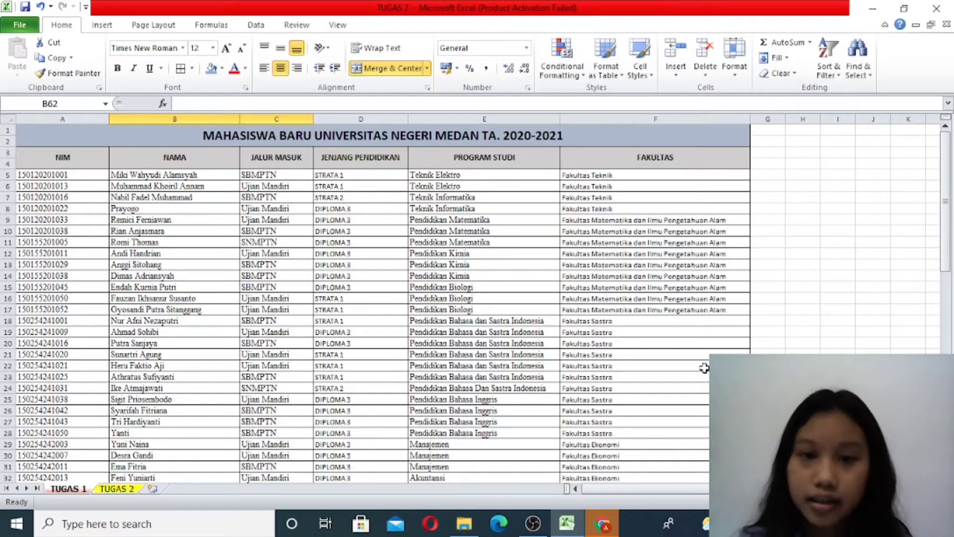
scroll(554, 362, "down", 17)
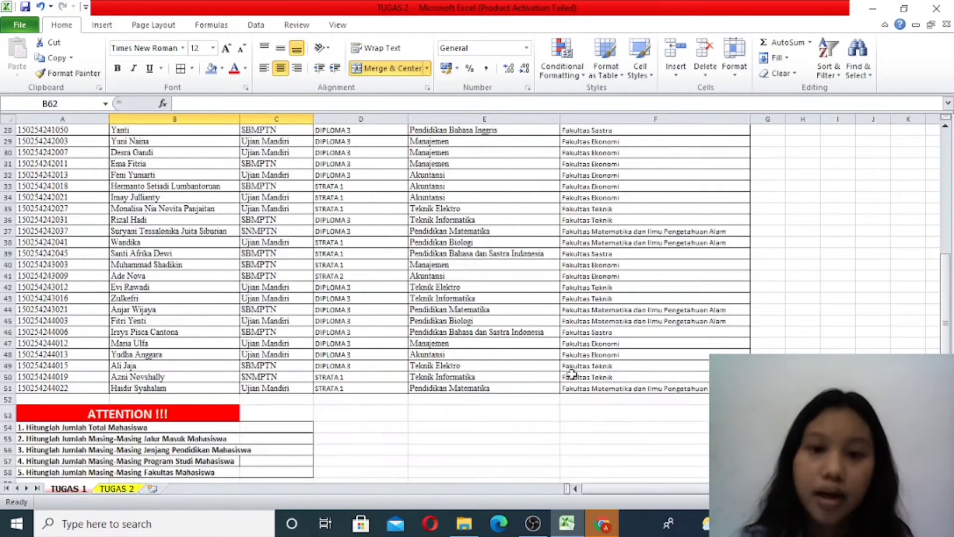
scroll(551, 386, "up", 5)
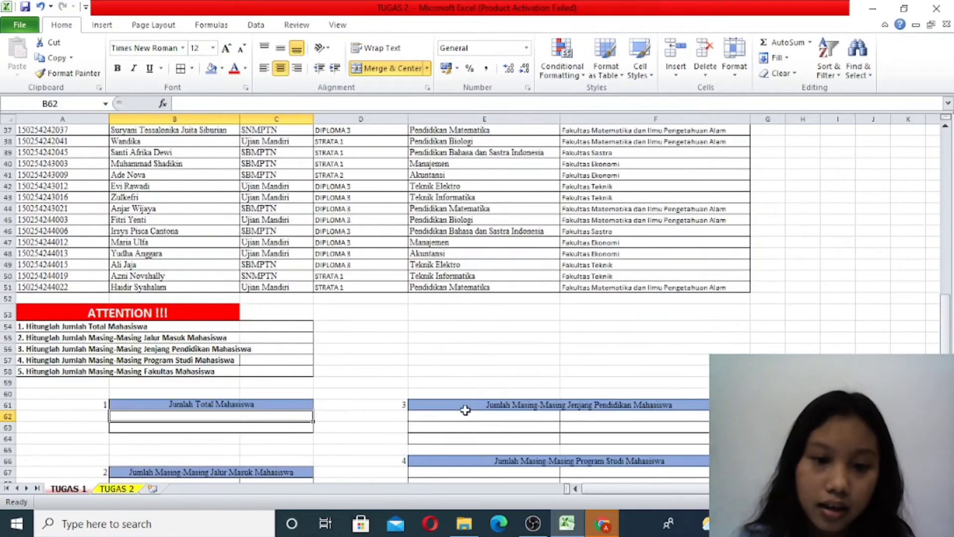
- Enter the formula -COUNT(B5:B51) in B62 under Jumlah Total Mahasiswa, using the NAMA column as the range
double_click(252, 417)
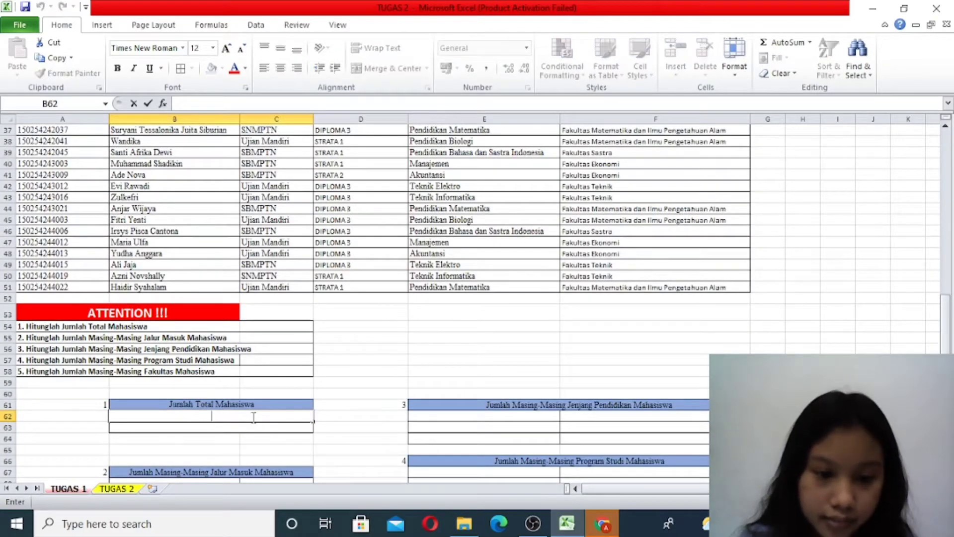
type("=")
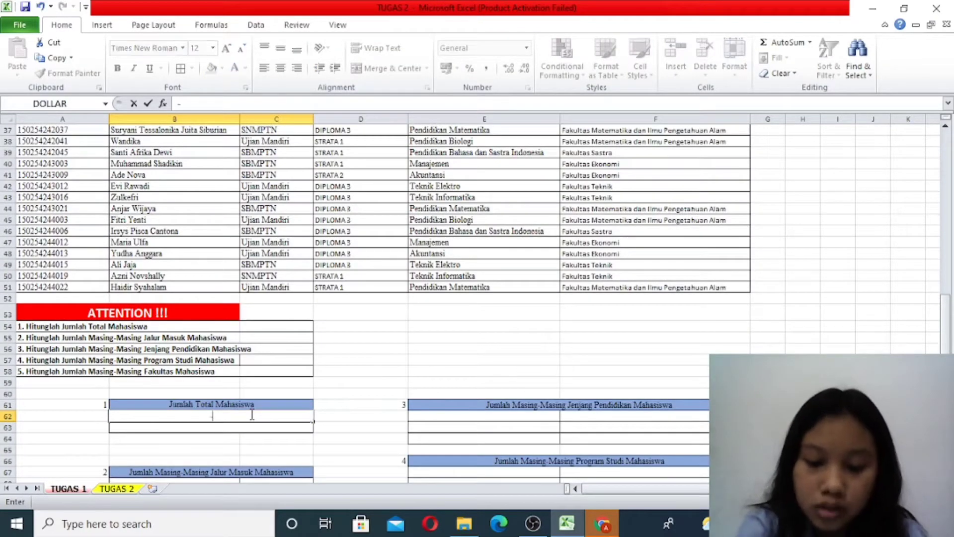
type("count")
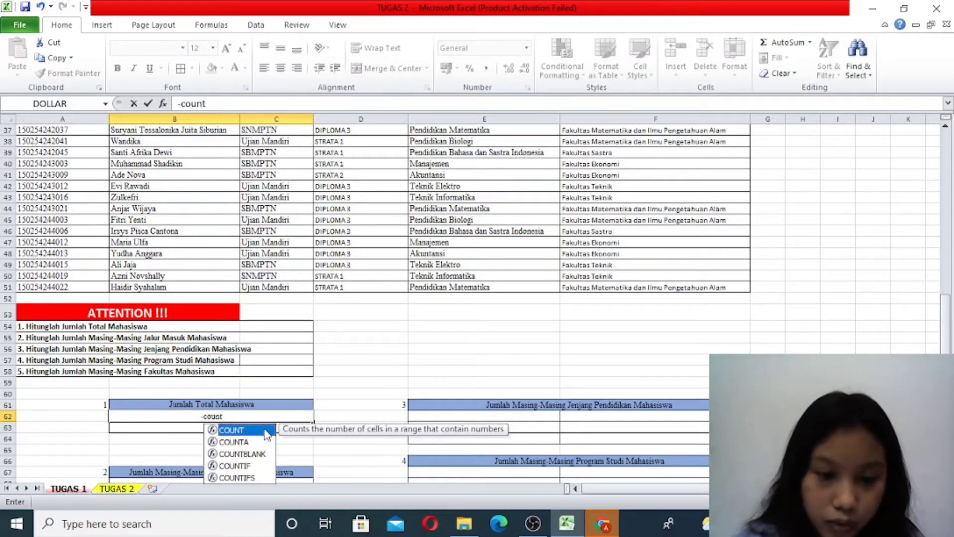
double_click(266, 431)
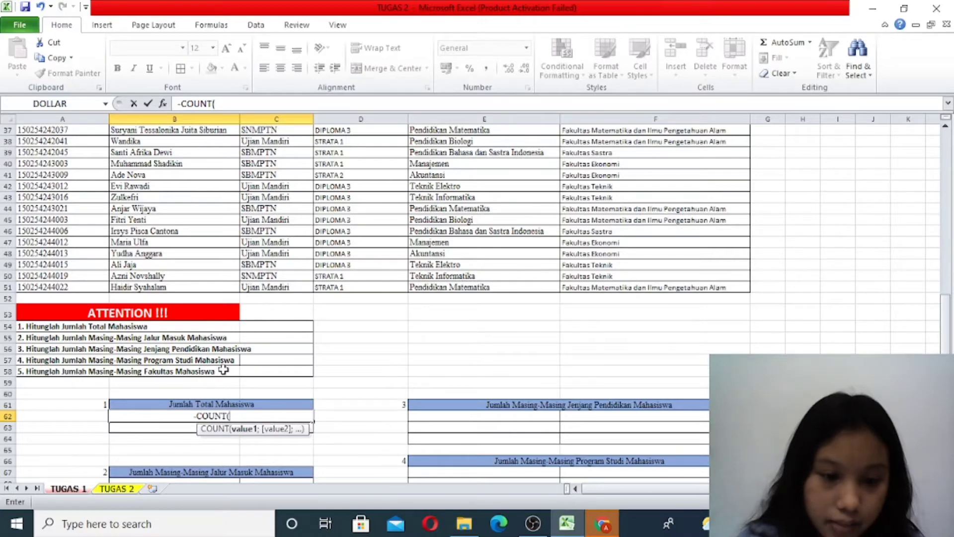
scroll(223, 370, "up", 12)
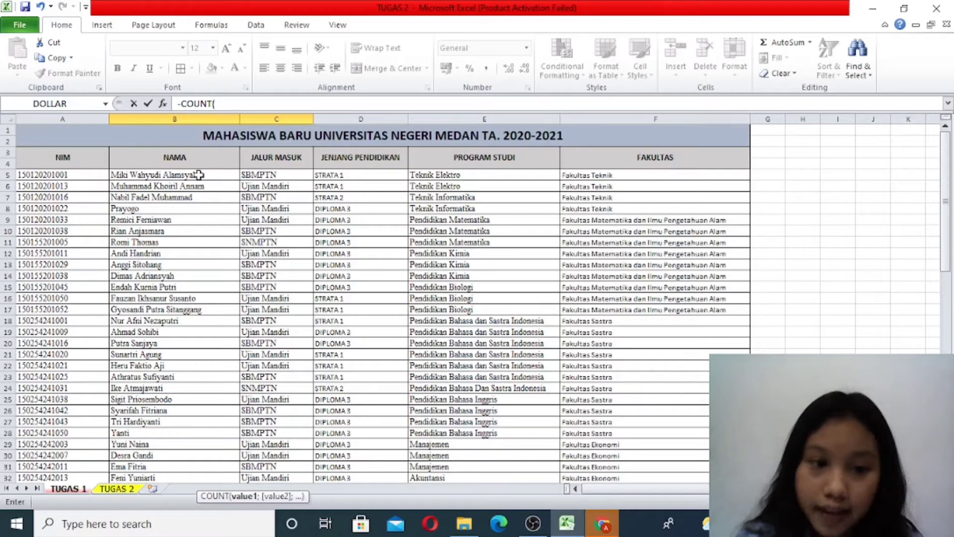
left_click_drag(199, 175, 219, 384)
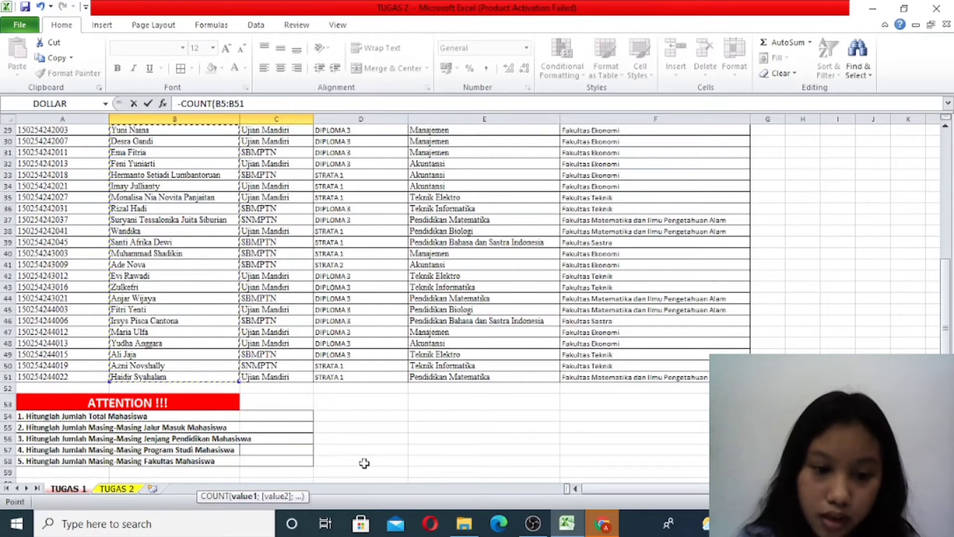
scroll(301, 426, "down", 3)
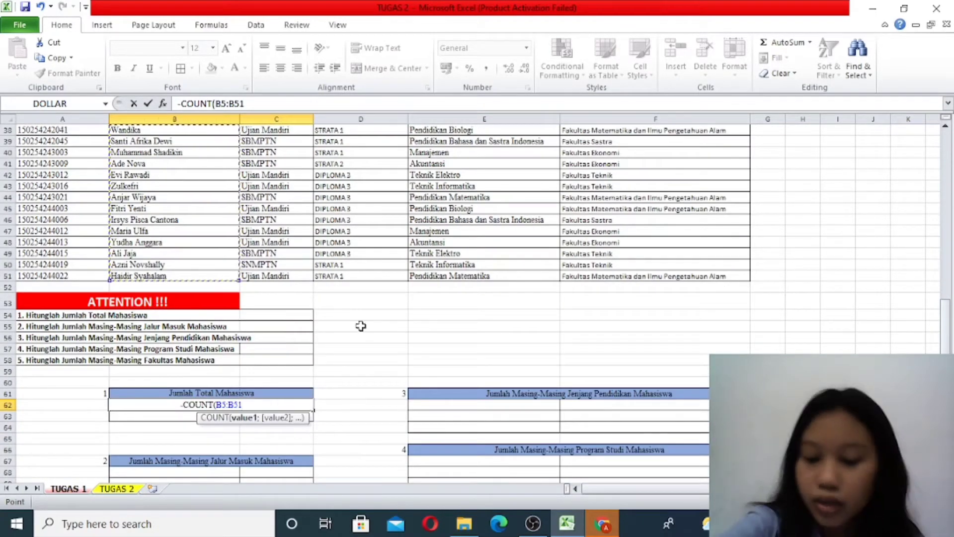
type(")")
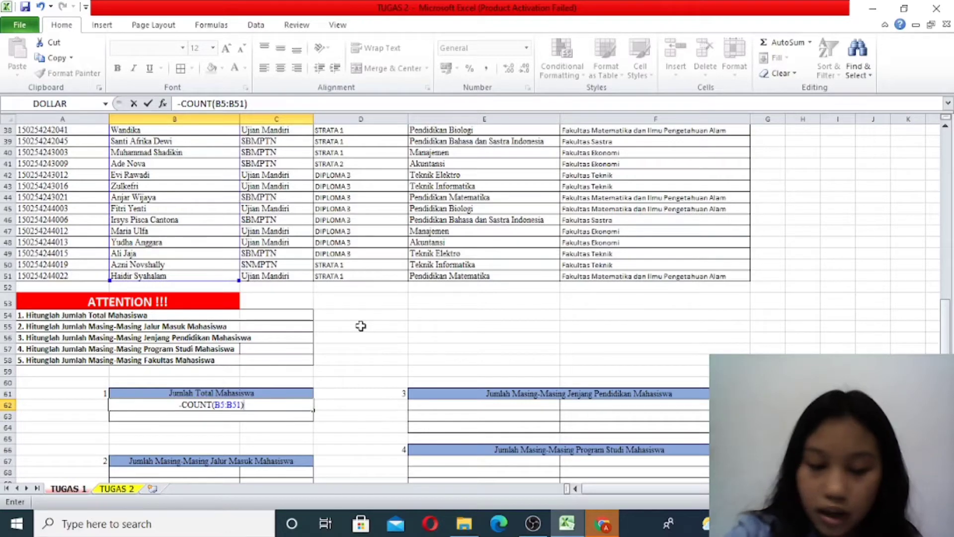
key("Return")
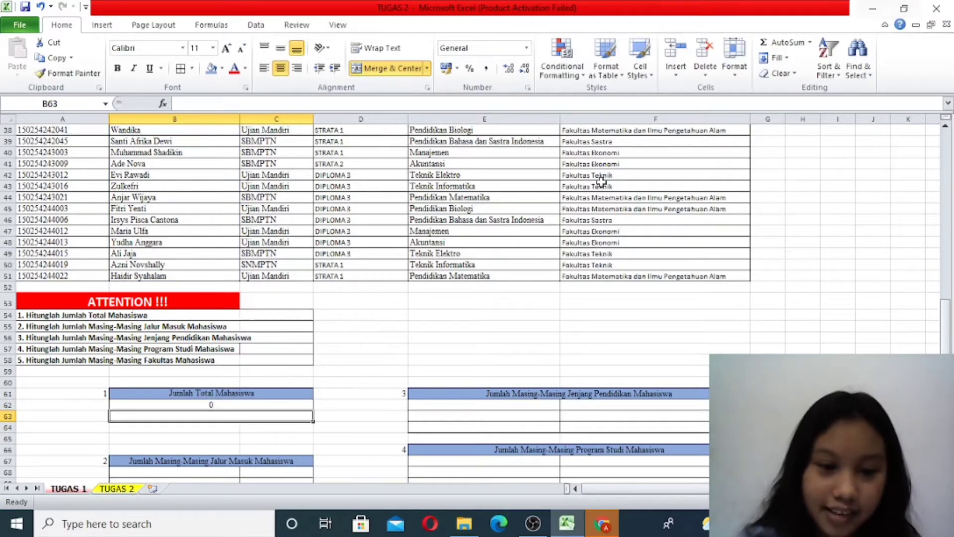
- Reopen the formula in B62 under Jumlah Total Mahasiswa and delete its B5:B51 range, leaving COUNT with an open parenthesis
double_click(243, 402)
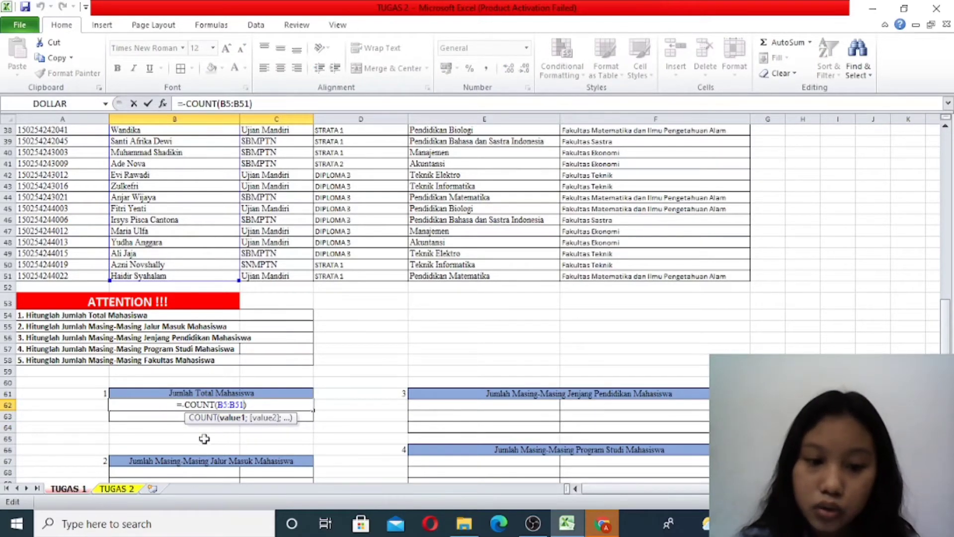
scroll(250, 381, "up", 1)
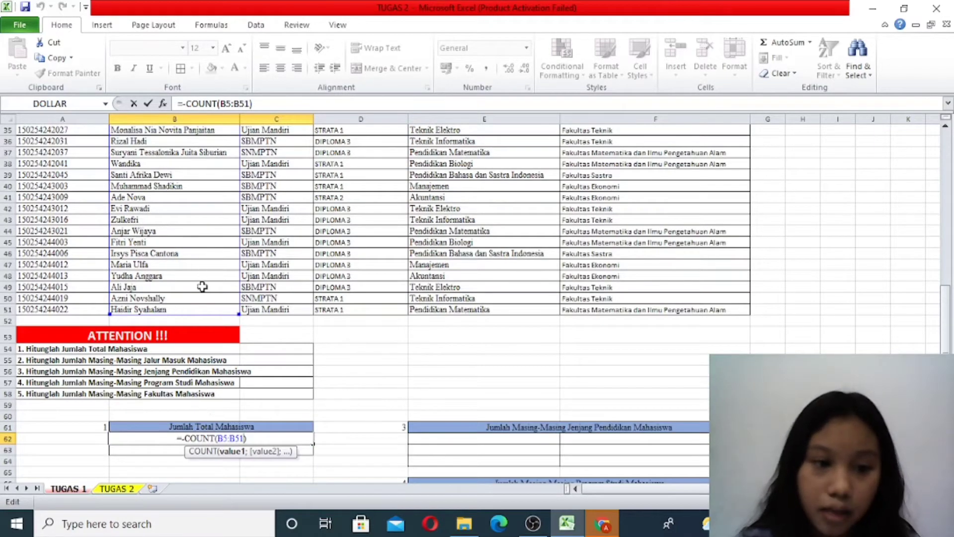
scroll(202, 288, "up", 7)
scroll(201, 286, "up", 5)
scroll(226, 437, "down", 7)
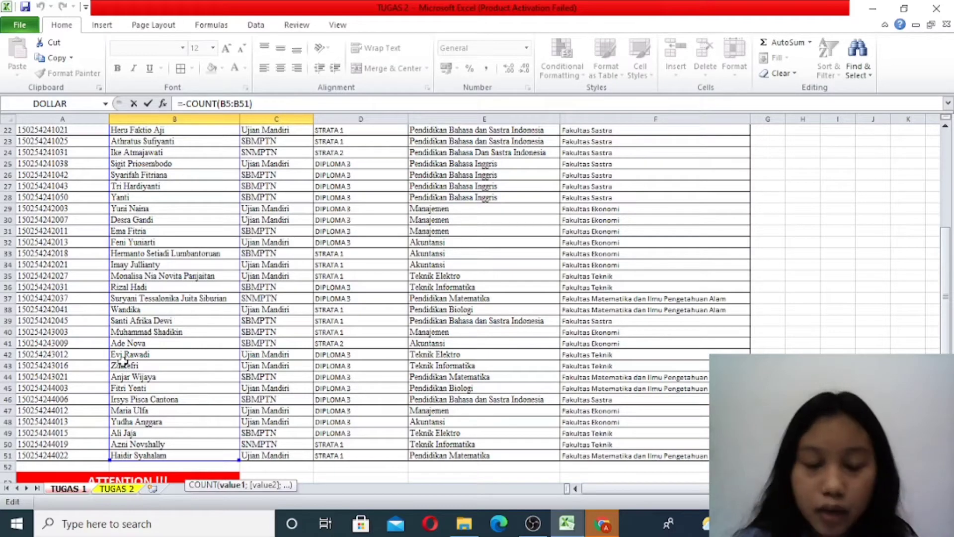
scroll(492, 362, "down", 4)
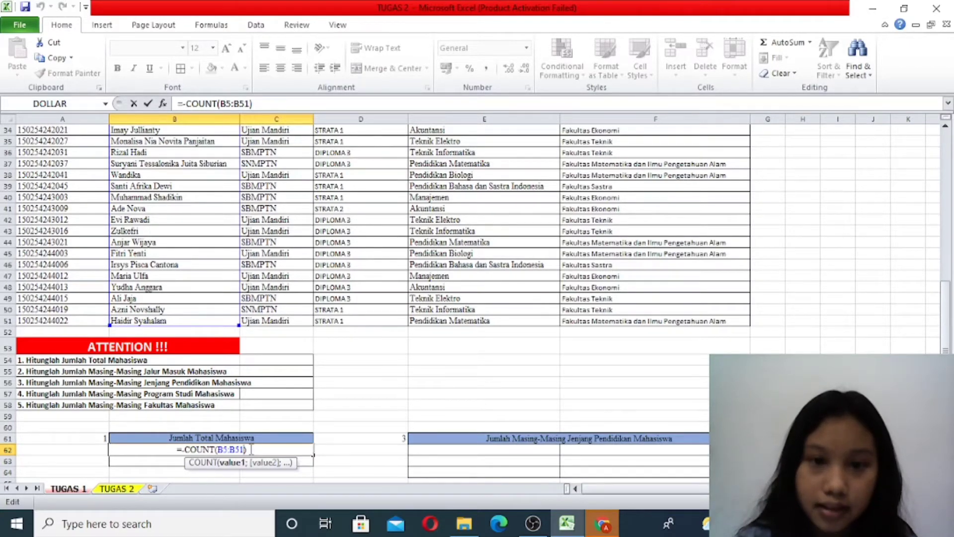
left_click_drag(244, 449, 215, 449)
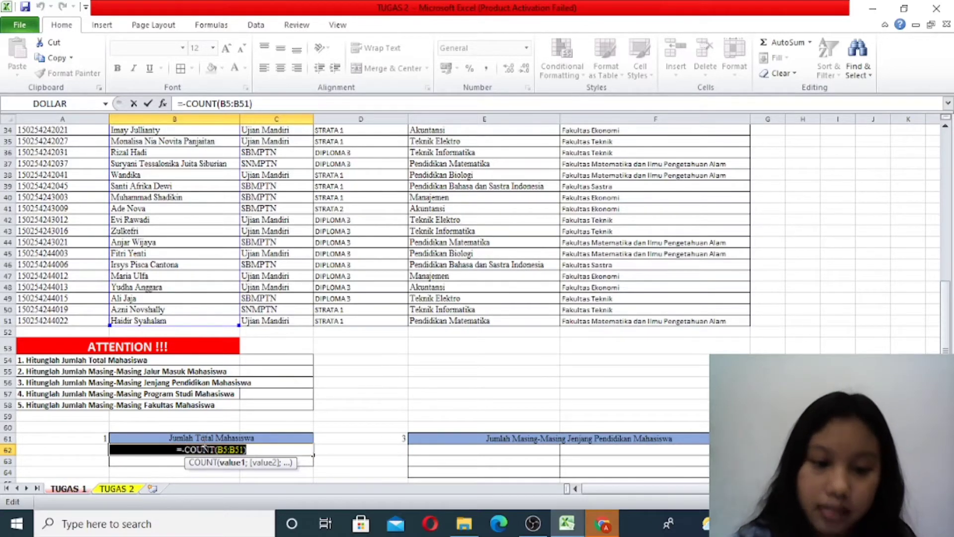
left_click(267, 447)
key("BackSpace")
key("BackSpace")
key("BackSpace")
key("BackSpace")
key("BackSpace")
key("BackSpace")
key("BackSpace")
key("BackSpace")
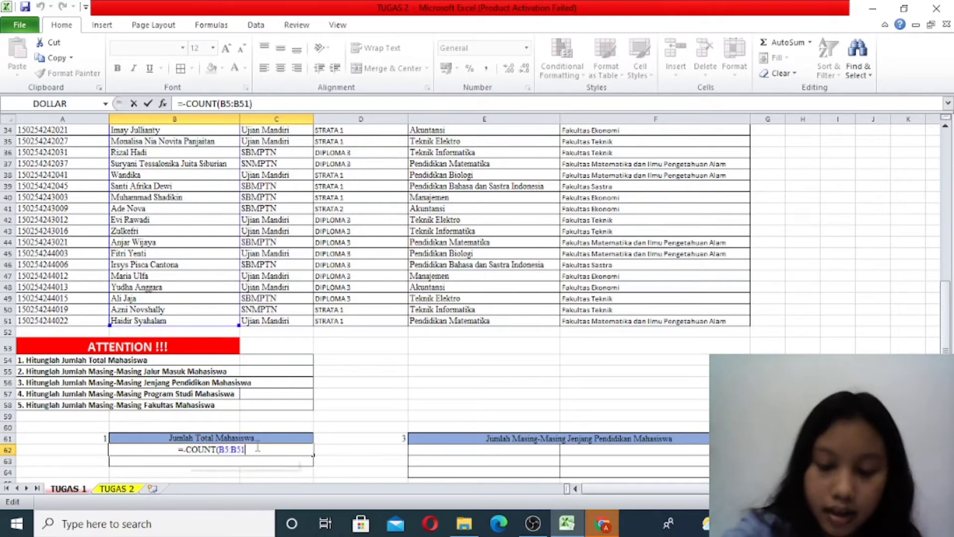
type("(")
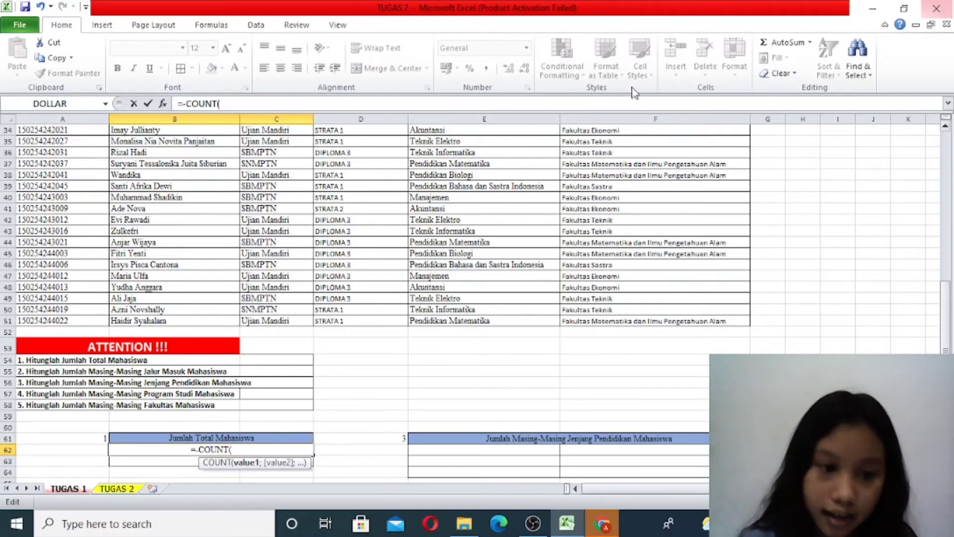
- Give the COUNT formula in B62 the NIM column range A5:A51, close the parenthesis and enter it
scroll(219, 220, "up", 11)
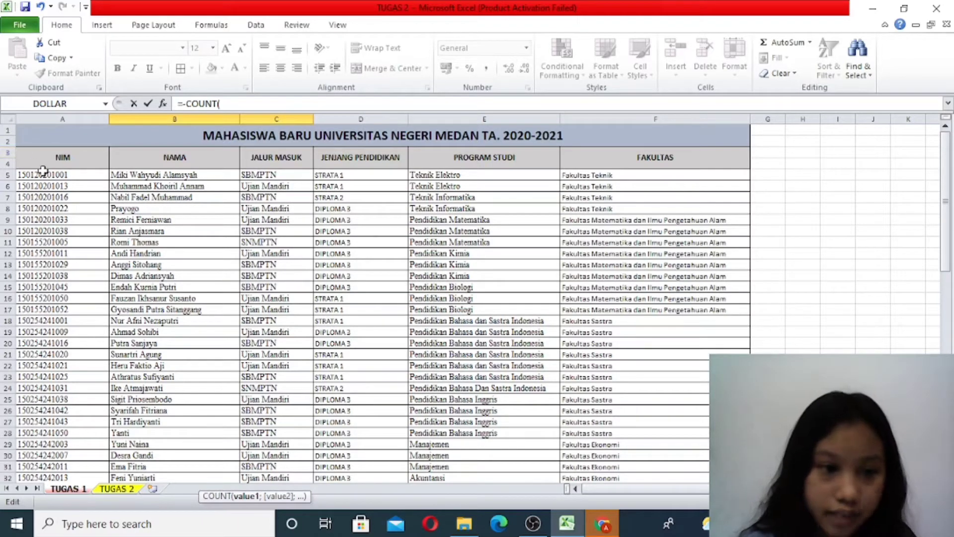
left_click_drag(47, 175, 67, 344)
scroll(261, 392, "down", 2)
scroll(260, 392, "down", 1)
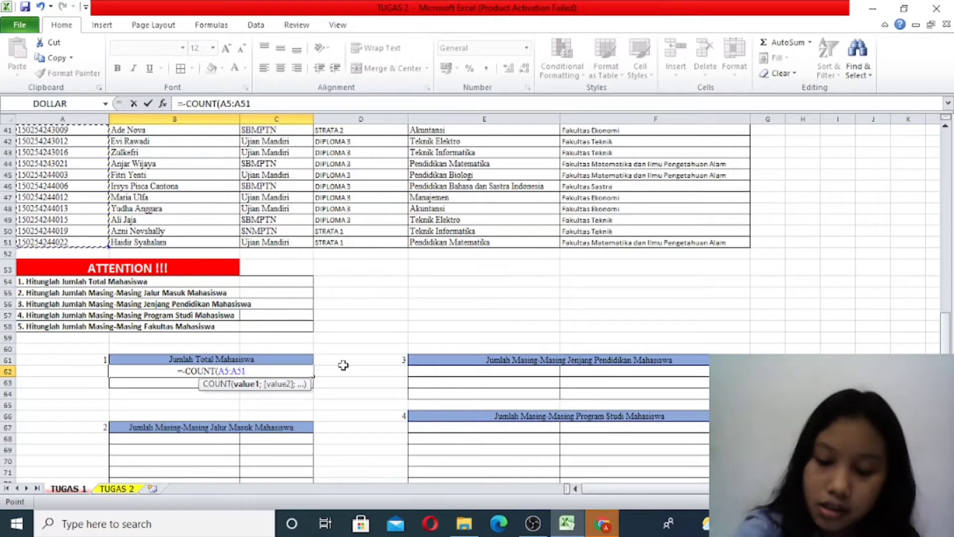
type(")")
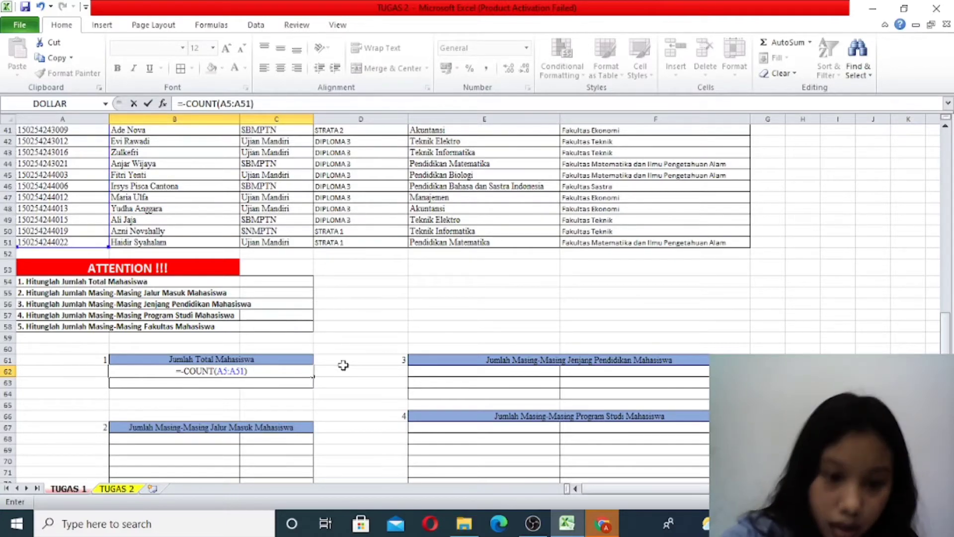
key("Return")
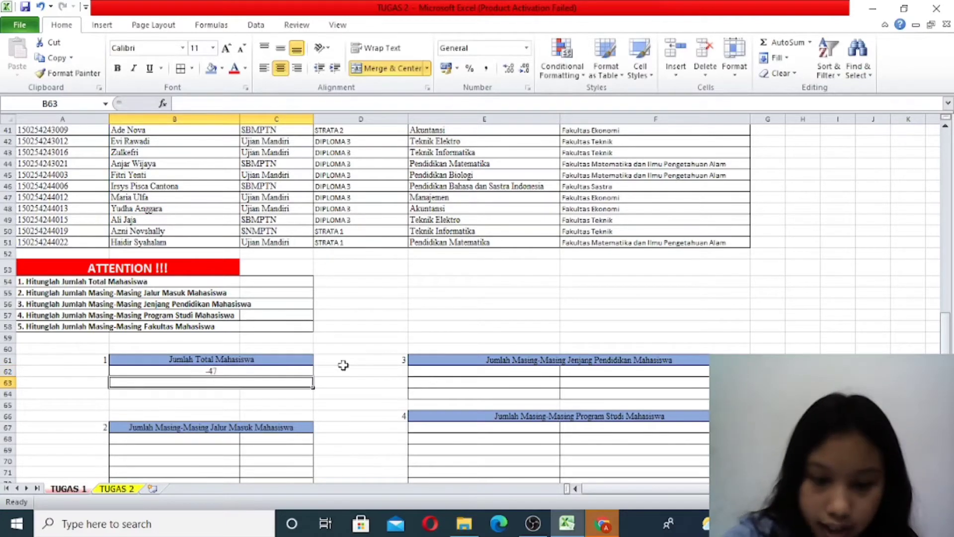
- Remove the minus sign before COUNT in B62 so that the formula reads =COUNT(A5:A51)
double_click(211, 371)
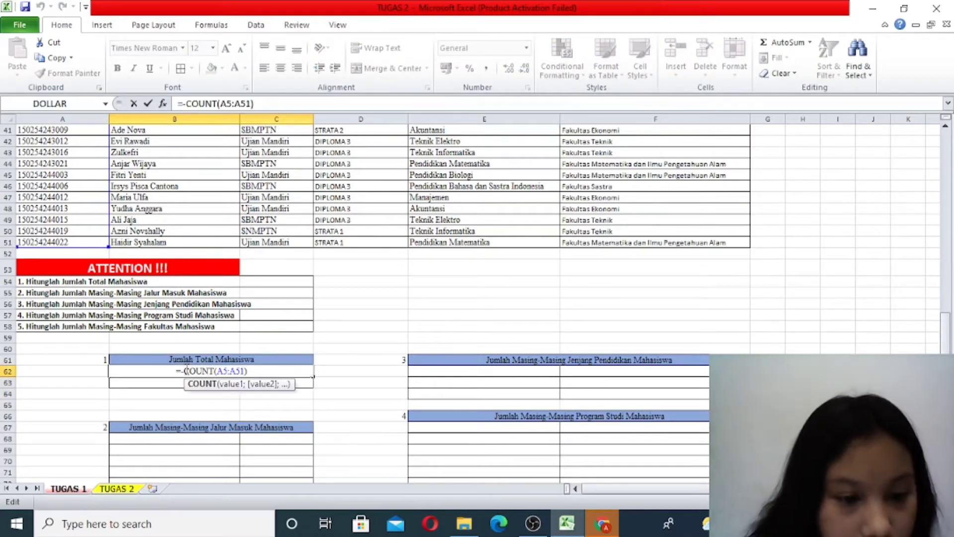
left_click(188, 371)
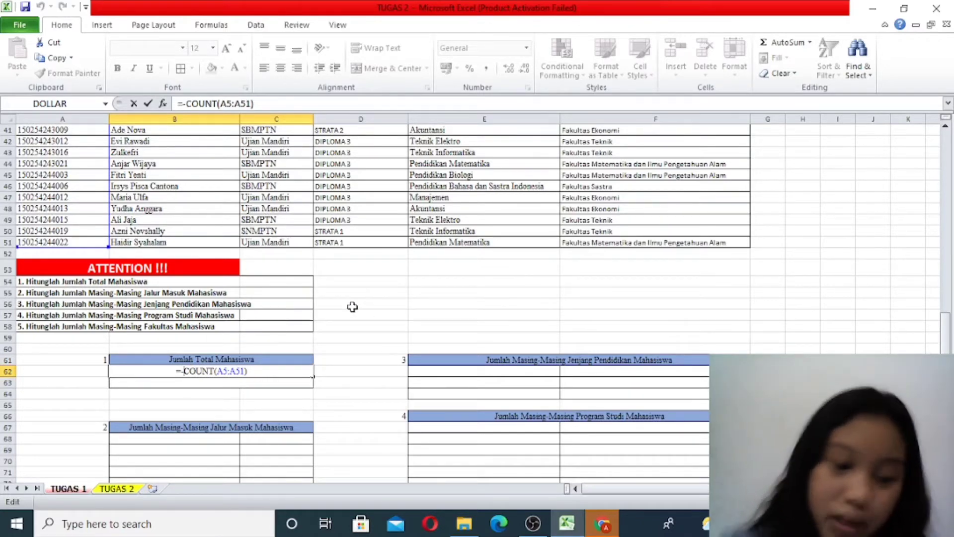
key("BackSpace")
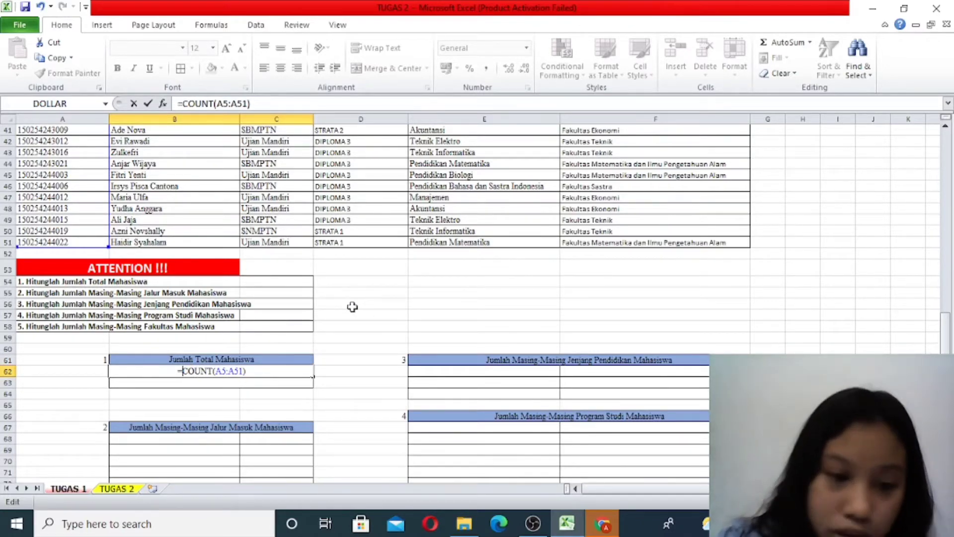
key("Return")
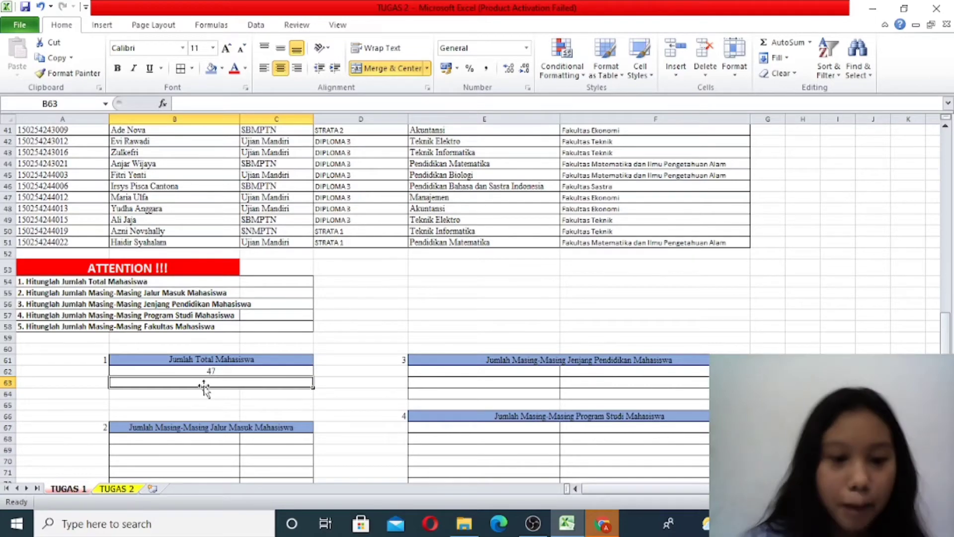
left_click(212, 371)
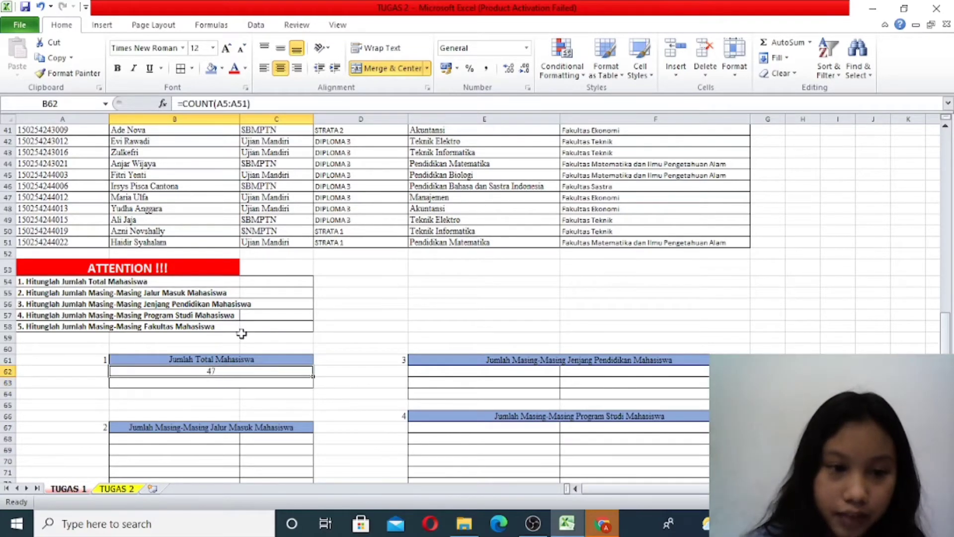
- Enter =COUNTA(B5:B51) in B63, using the student names in the NAMA column as the range
scroll(167, 279, "up", 13)
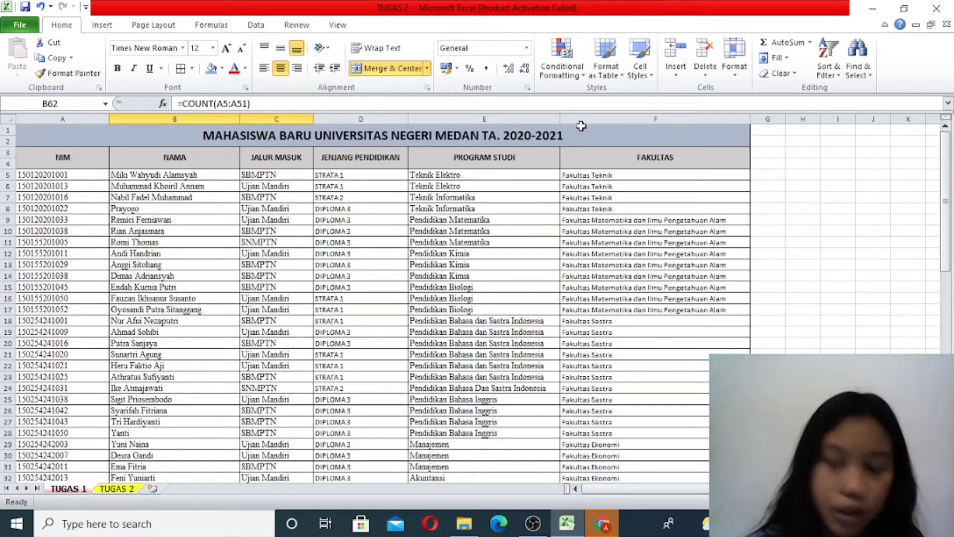
scroll(295, 368, "down", 14)
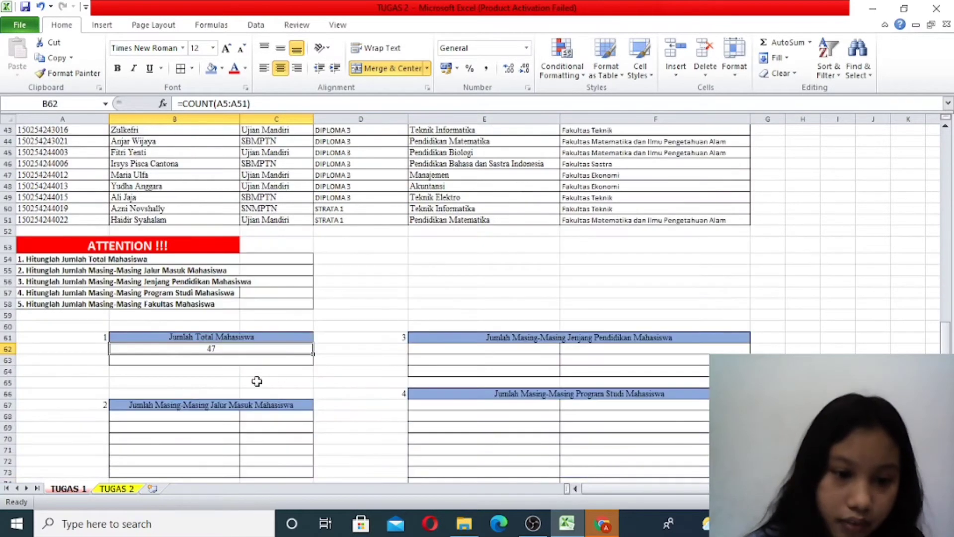
double_click(199, 359)
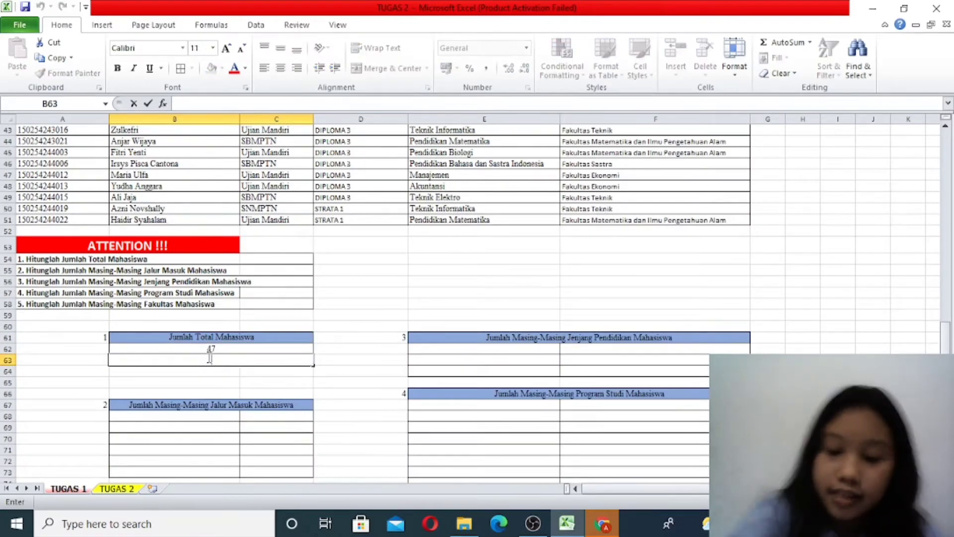
type("=")
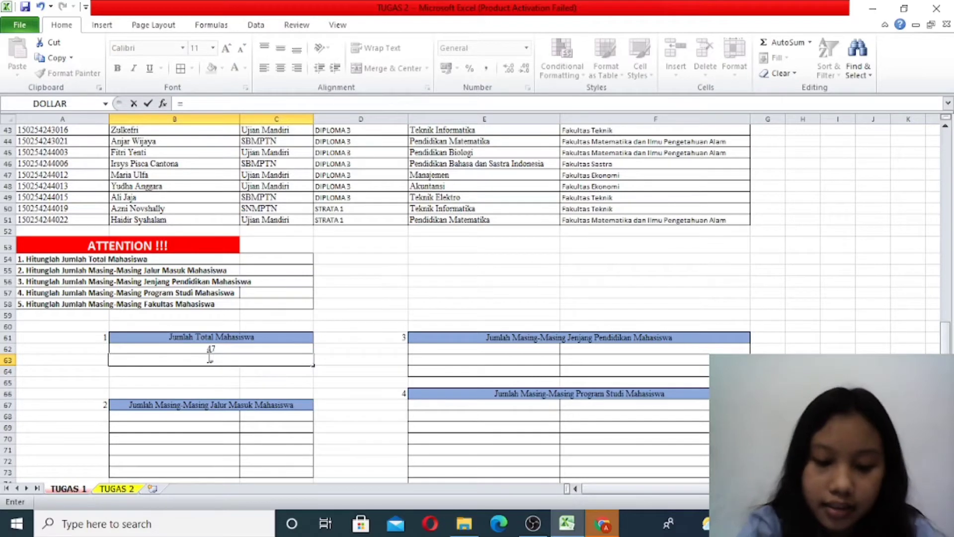
type("counta")
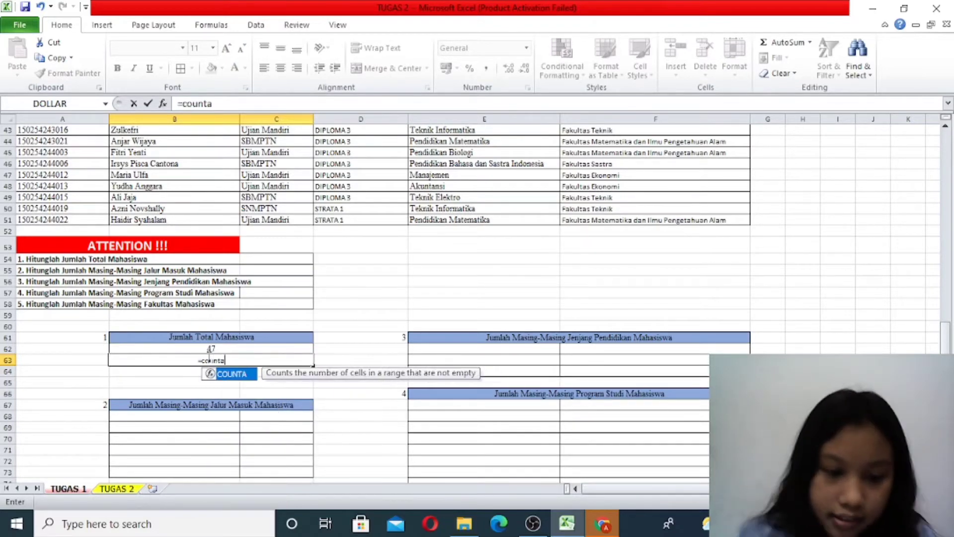
double_click(242, 378)
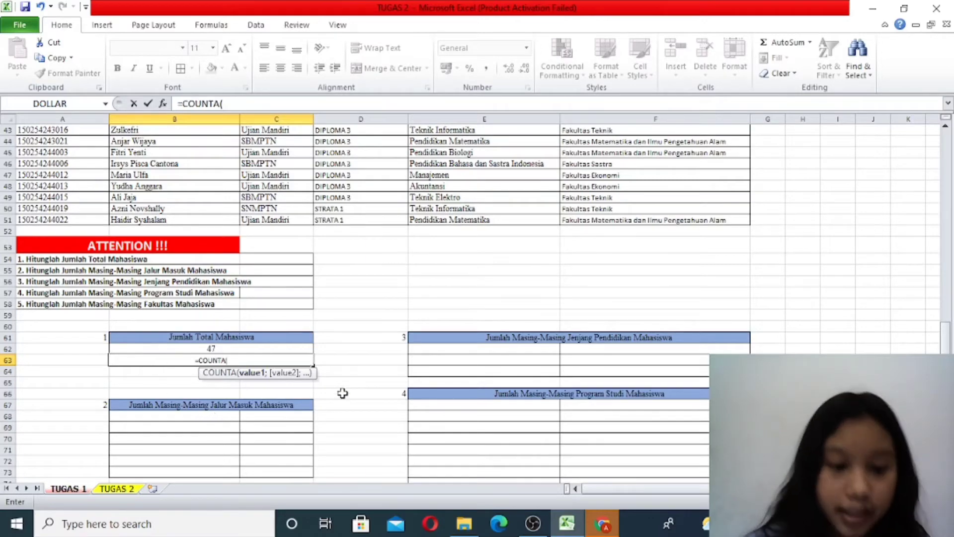
scroll(227, 220, "up", 13)
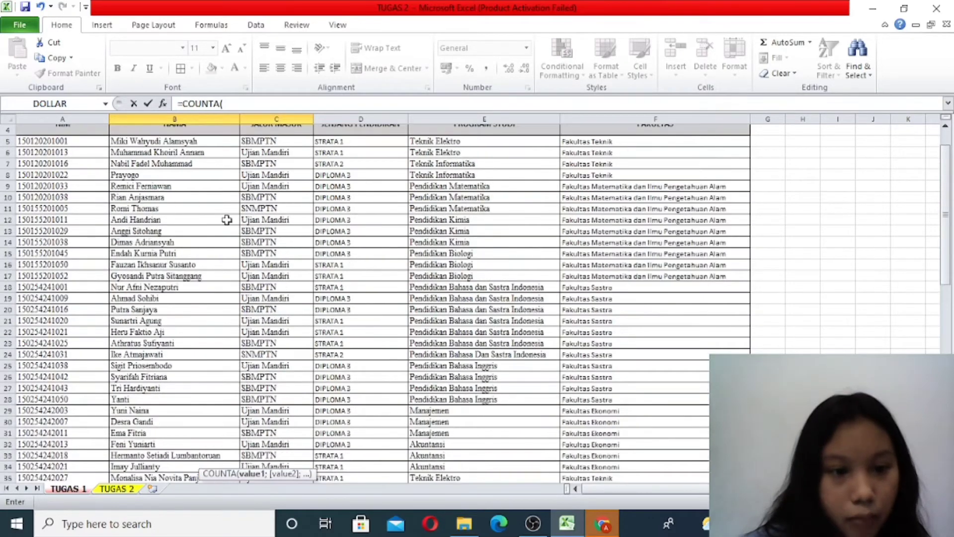
scroll(227, 219, "up", 1)
left_click_drag(221, 176, 198, 314)
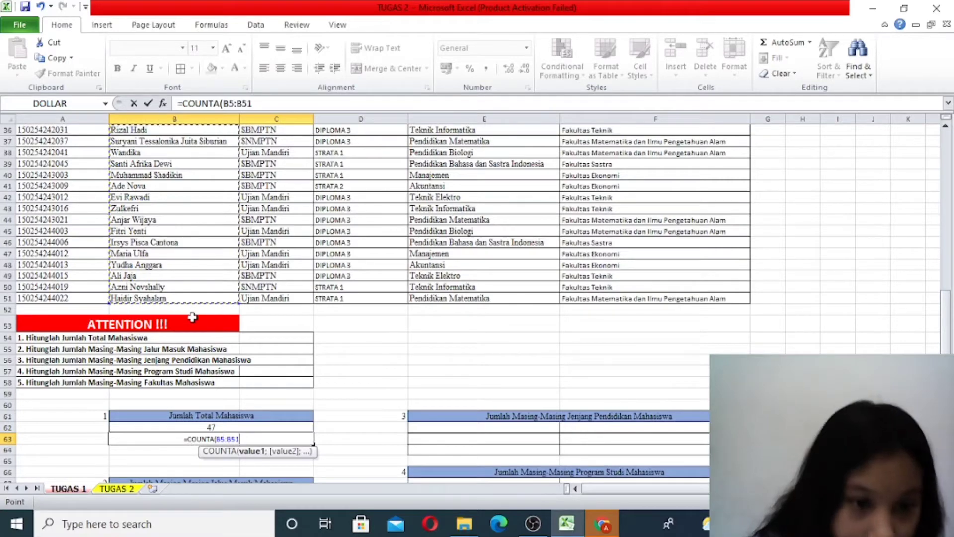
scroll(211, 312, "down", 2)
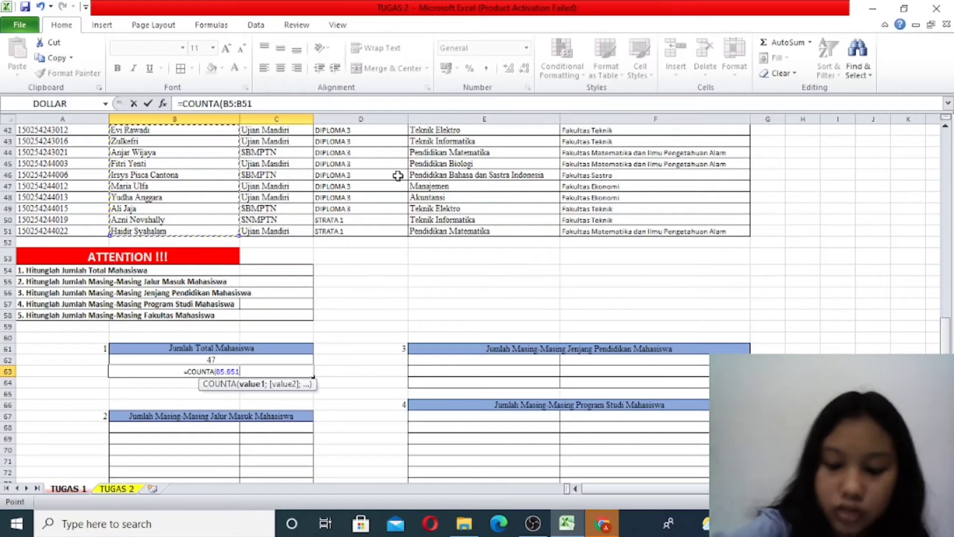
type(")")
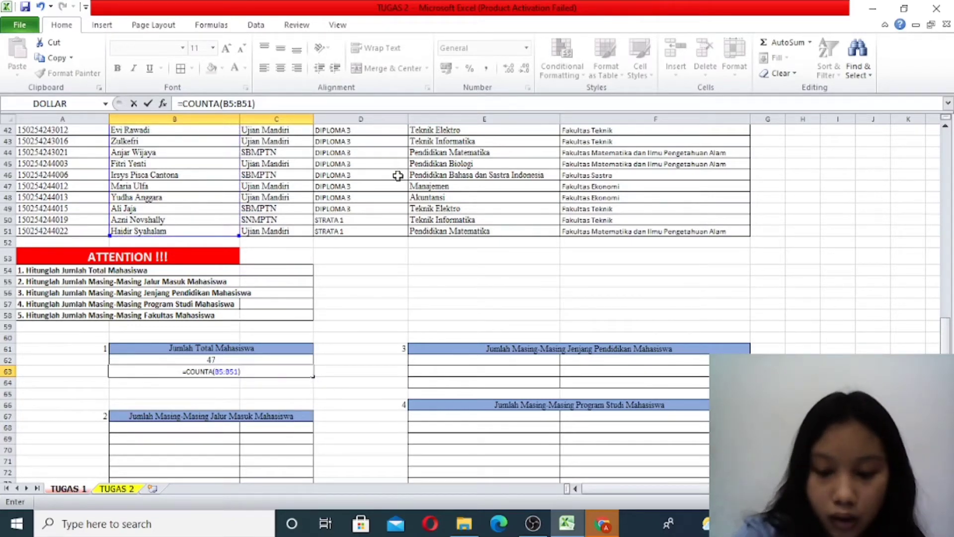
key("Return")
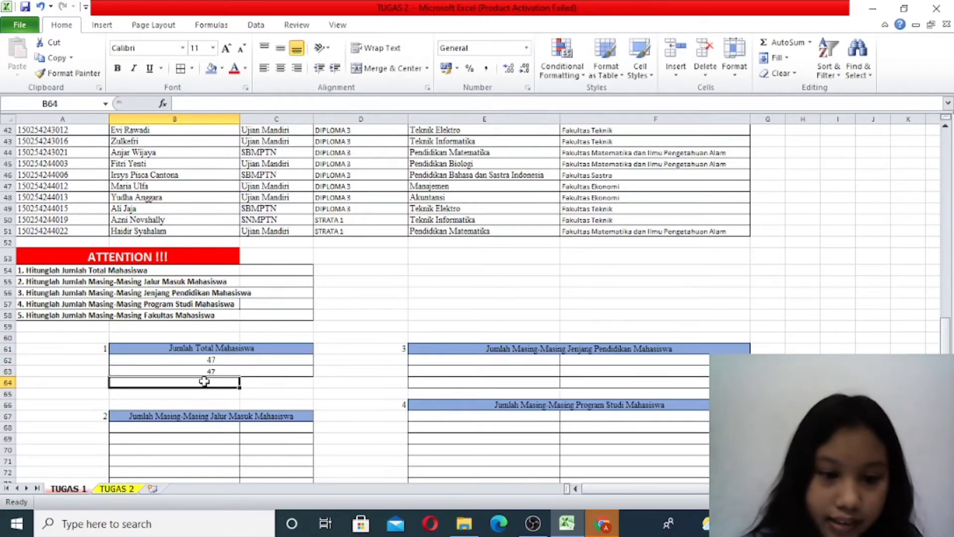
- Reopen the COUNTA formula in B63, check its range against the NAMA column and delete the B5:B51 reference
double_click(225, 370)
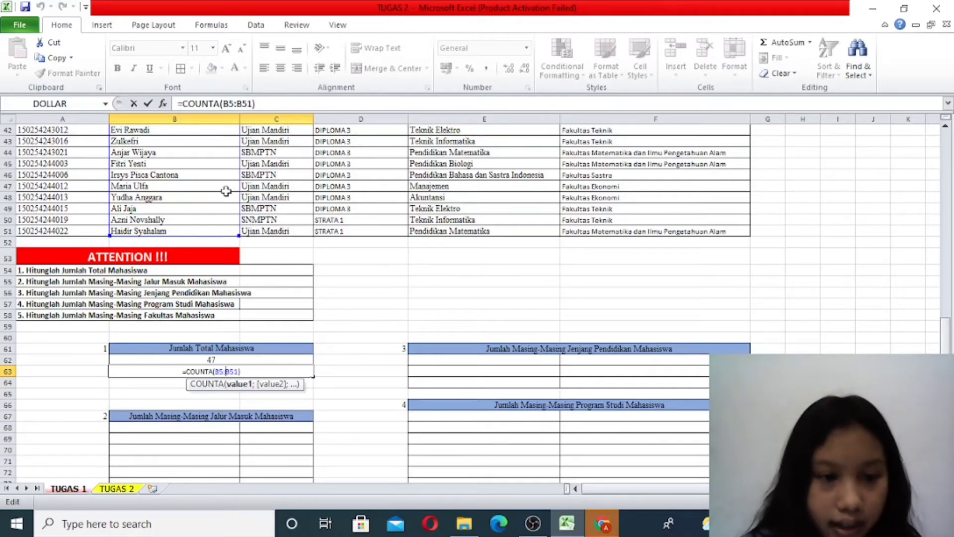
scroll(244, 250, "up", 5)
scroll(244, 250, "up", 8)
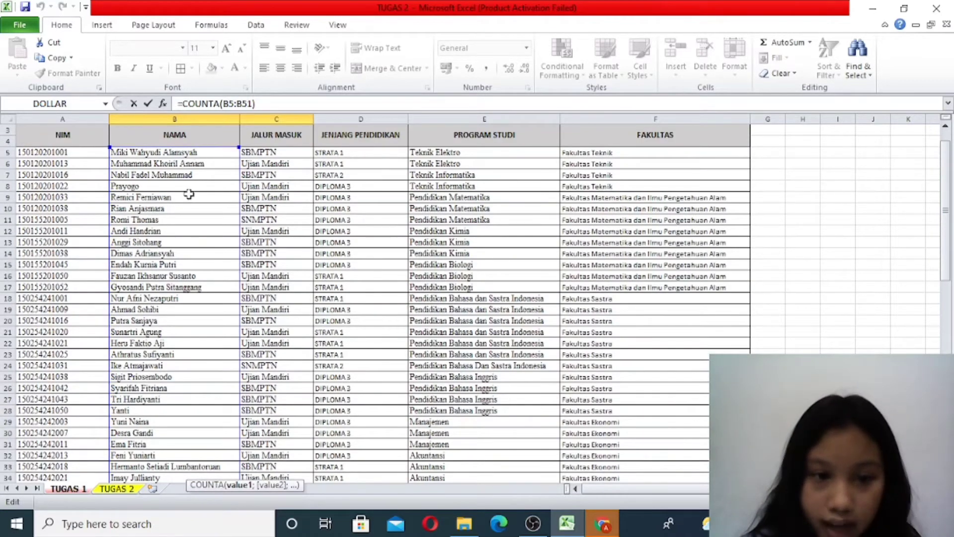
scroll(180, 285, "down", 15)
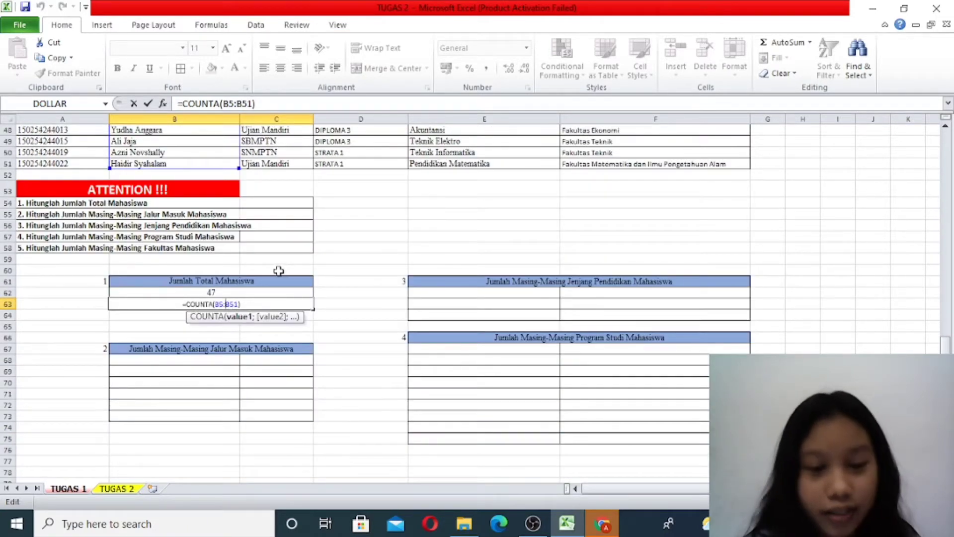
left_click(244, 304)
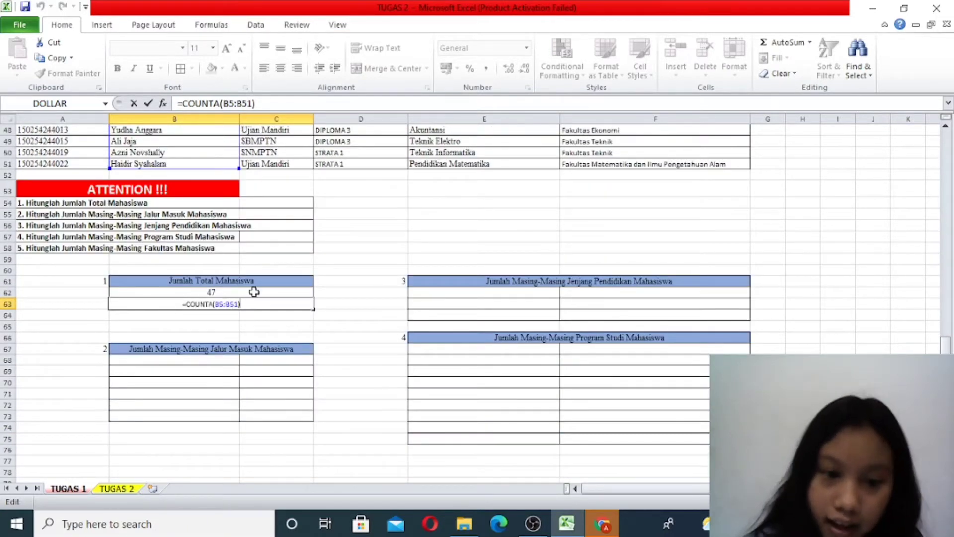
key("BackSpace")
key("BackSpace")
key("BackSpace")
key("BackSpace")
key("BackSpace")
key("BackSpace")
key("BackSpace")
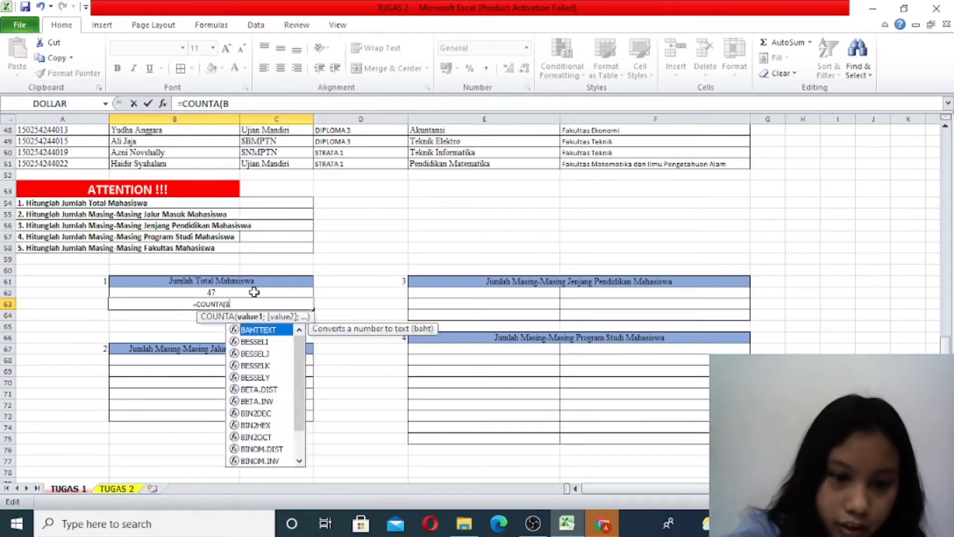
- Complete the COUNTA formula in B63 with the NIM column range A5:A51, close the parenthesis and enter it
scroll(253, 292, "up", 16)
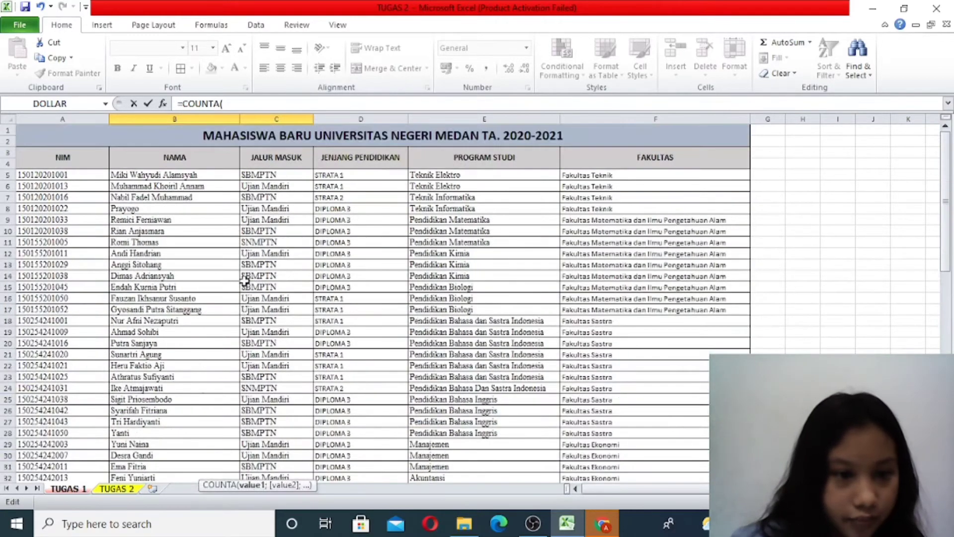
left_click_drag(75, 174, 94, 437)
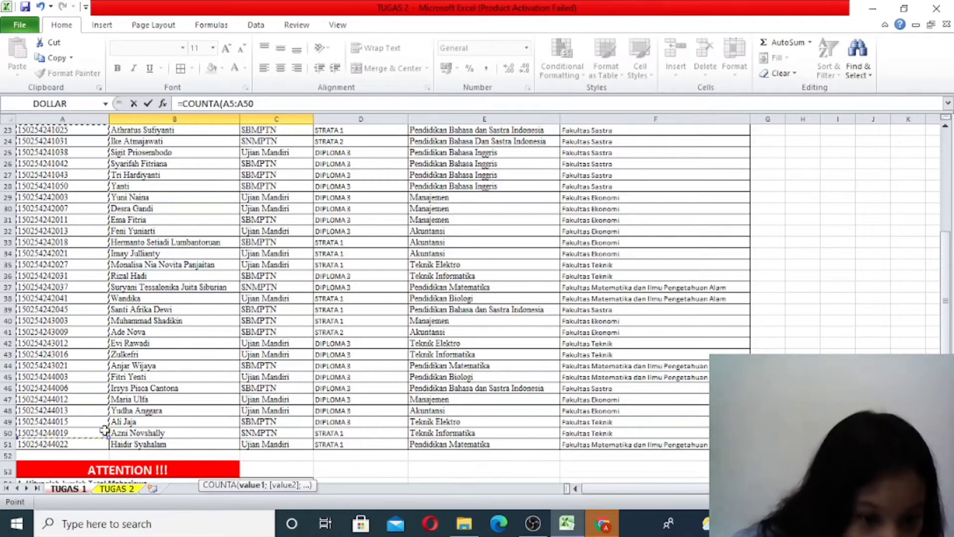
left_click_drag(103, 443, 106, 447)
scroll(152, 414, "up", 2)
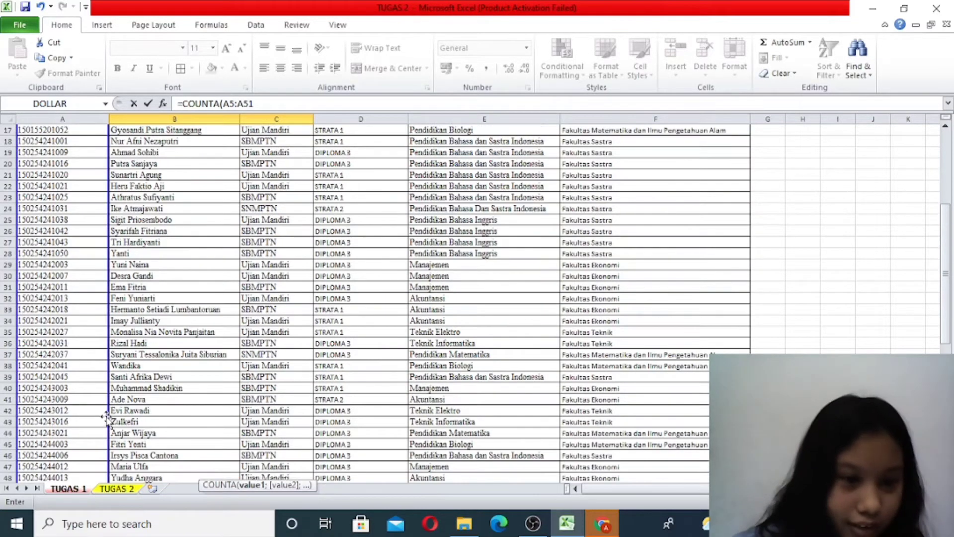
scroll(129, 416, "down", 7)
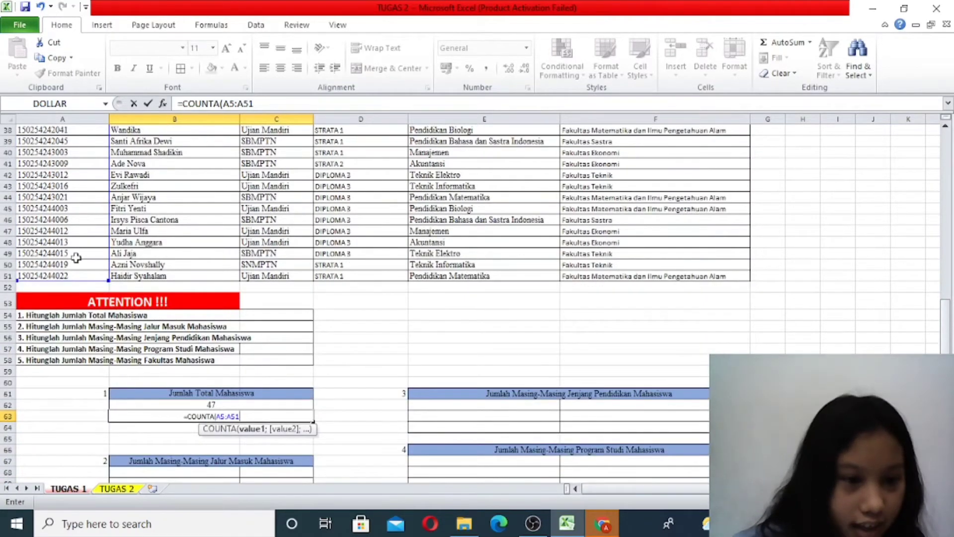
scroll(76, 258, "up", 3)
scroll(101, 334, "down", 4)
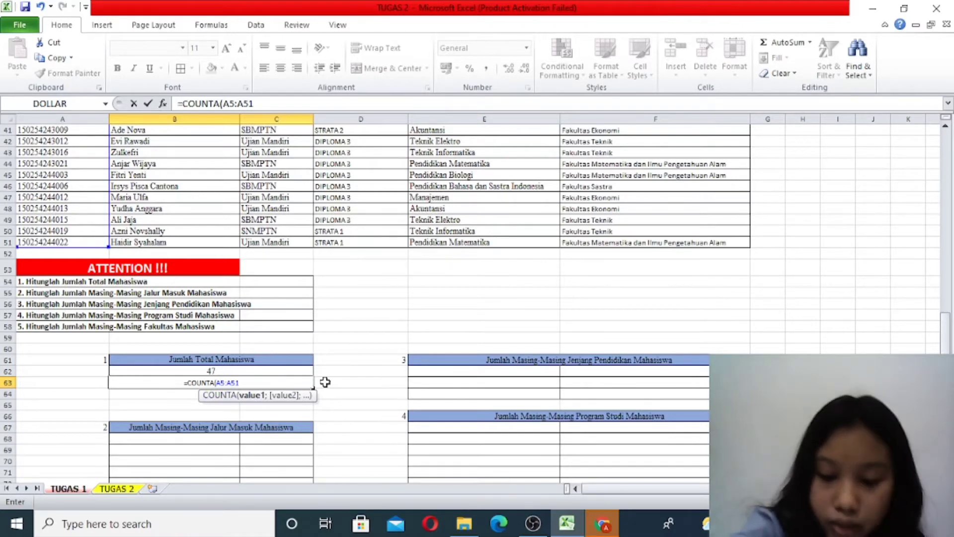
type(")")
key("Return")
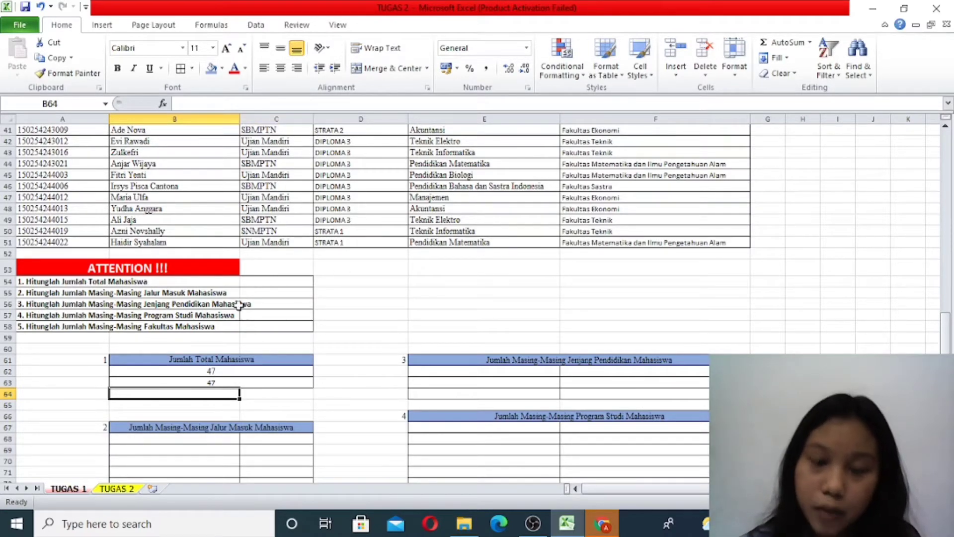
left_click(267, 382)
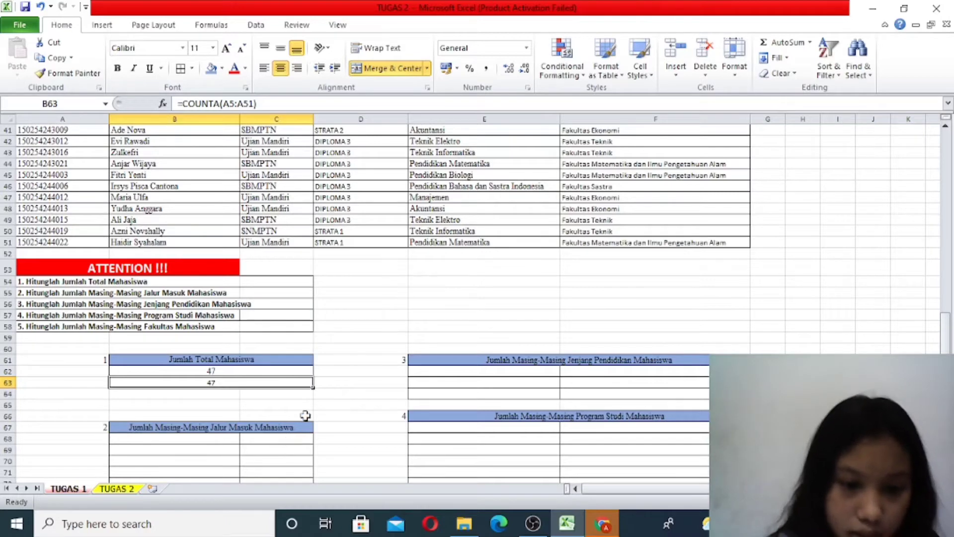
- Look through the JALUR MASUK column of the student table to identify the distinct admission paths
scroll(358, 430, "down", 2)
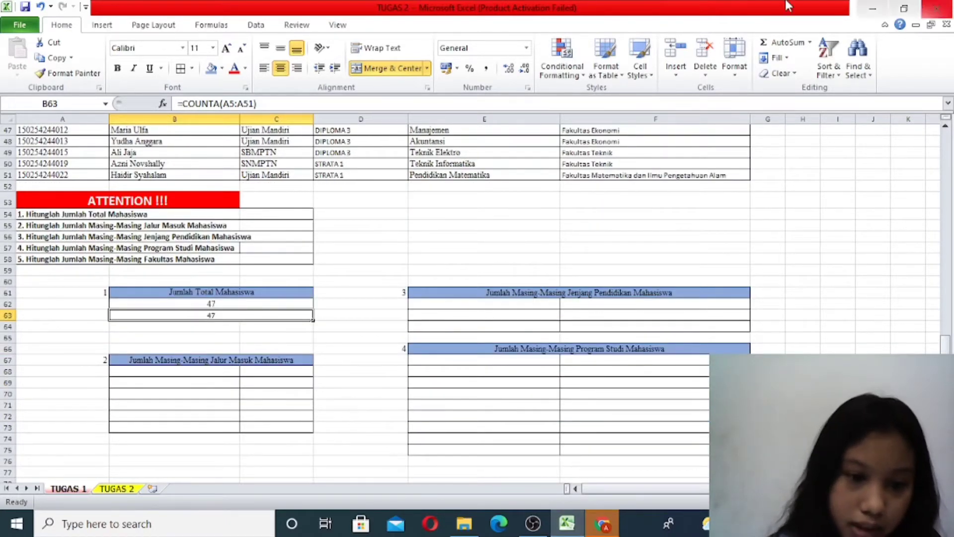
scroll(294, 447, "up", 10)
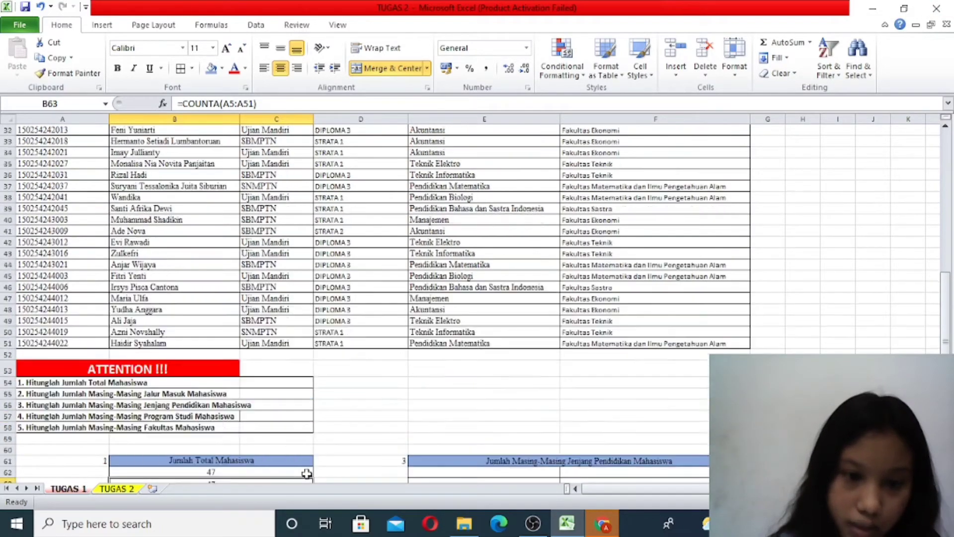
scroll(306, 473, "up", 4)
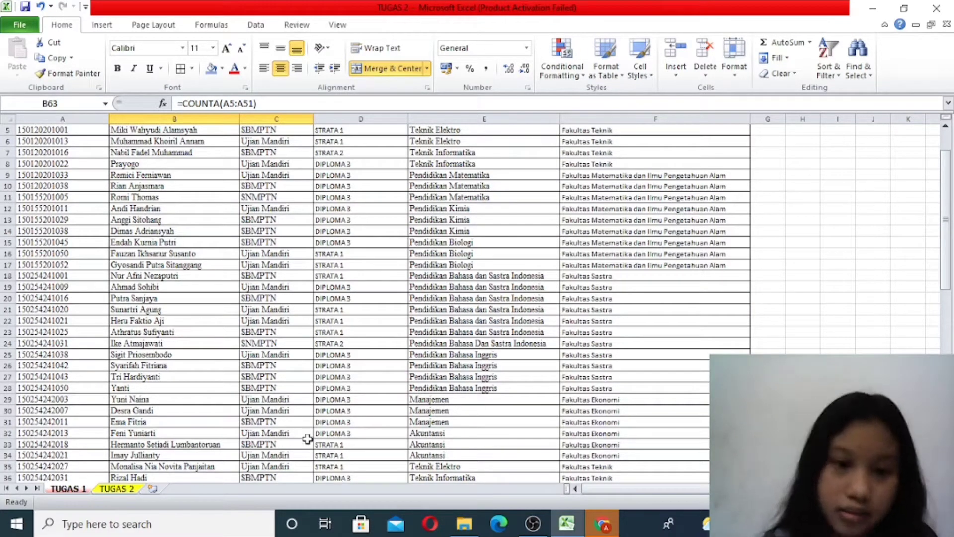
scroll(259, 268, "up", 2)
scroll(262, 244, "down", 9)
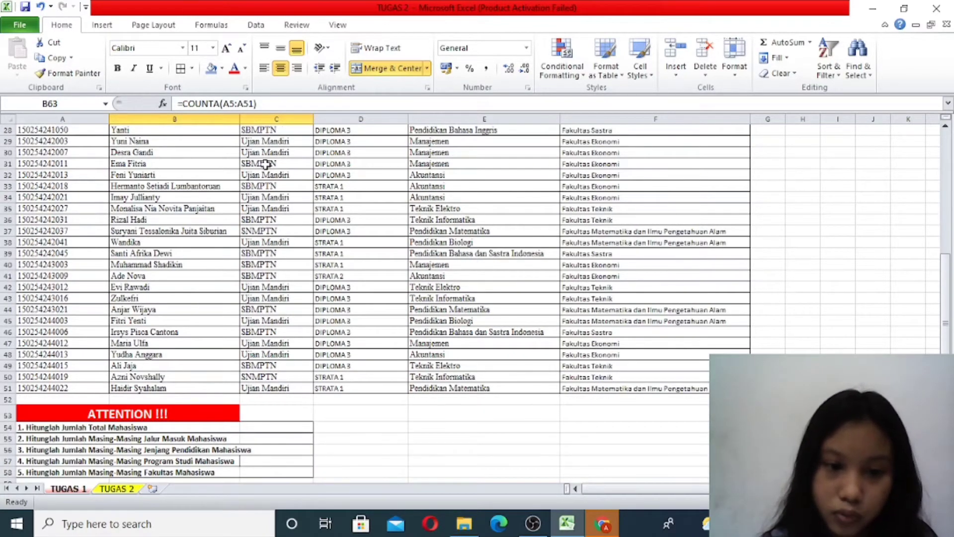
scroll(191, 271, "up", 2)
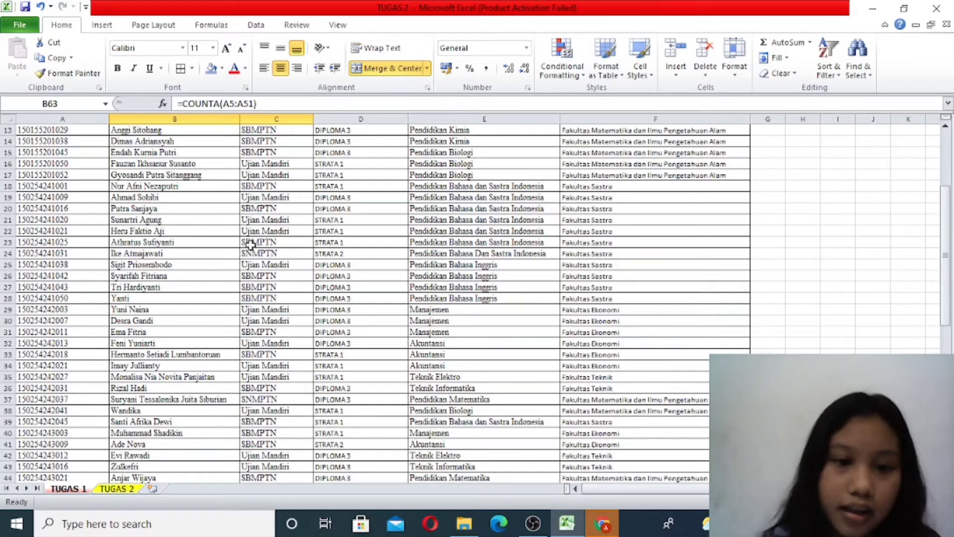
scroll(250, 244, "up", 4)
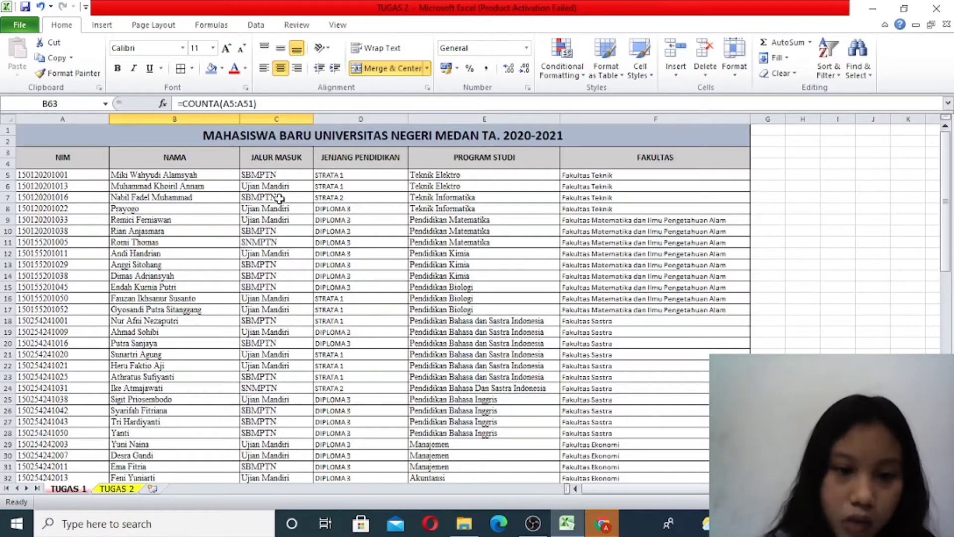
- Fill one example of each admission path in yellow: SBMPTN in C5, Ujian Mandiri in C6 and SNMPTN in C11
left_click(285, 173)
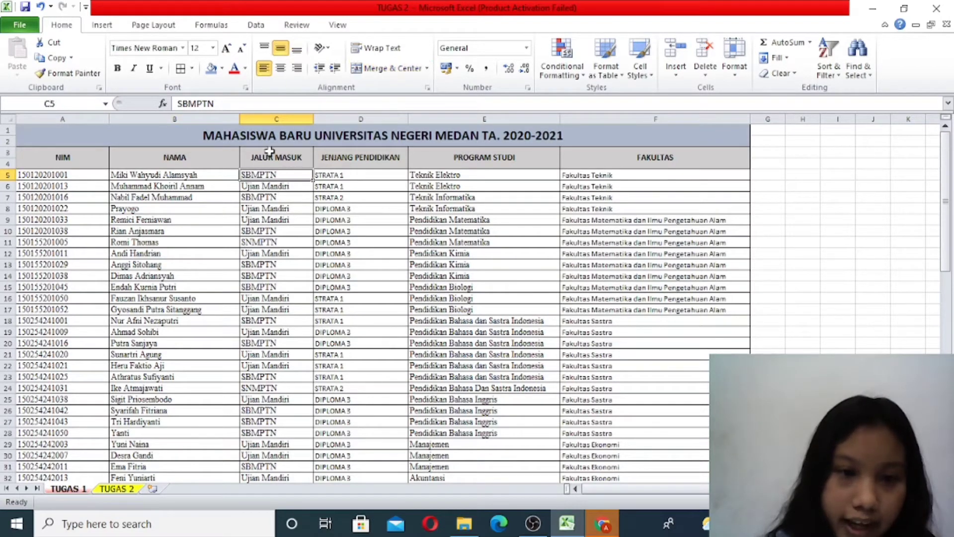
left_click(221, 68)
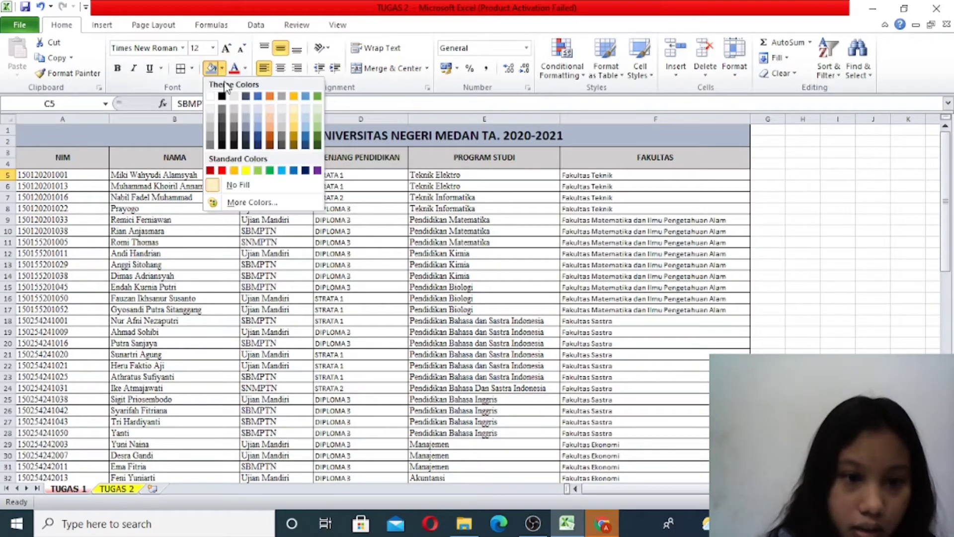
left_click(249, 171)
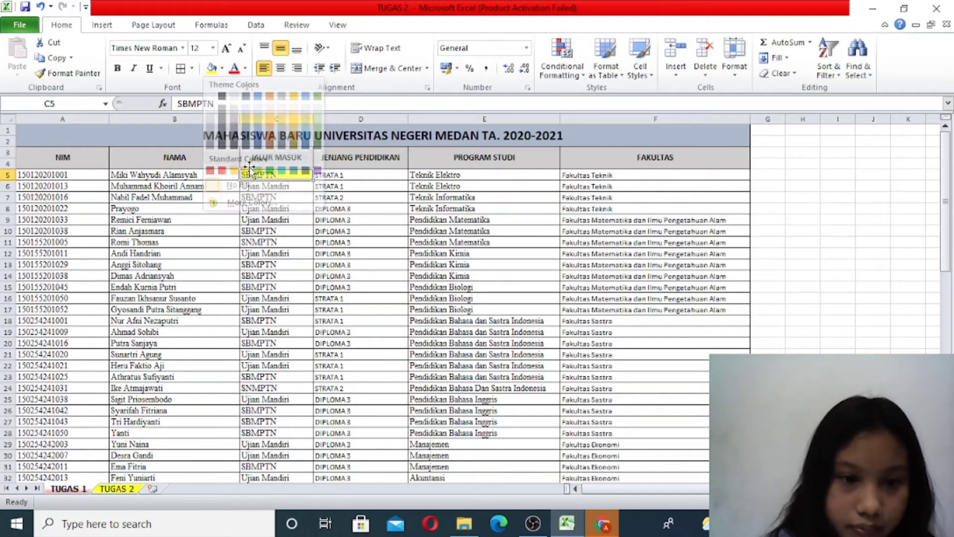
left_click(269, 186)
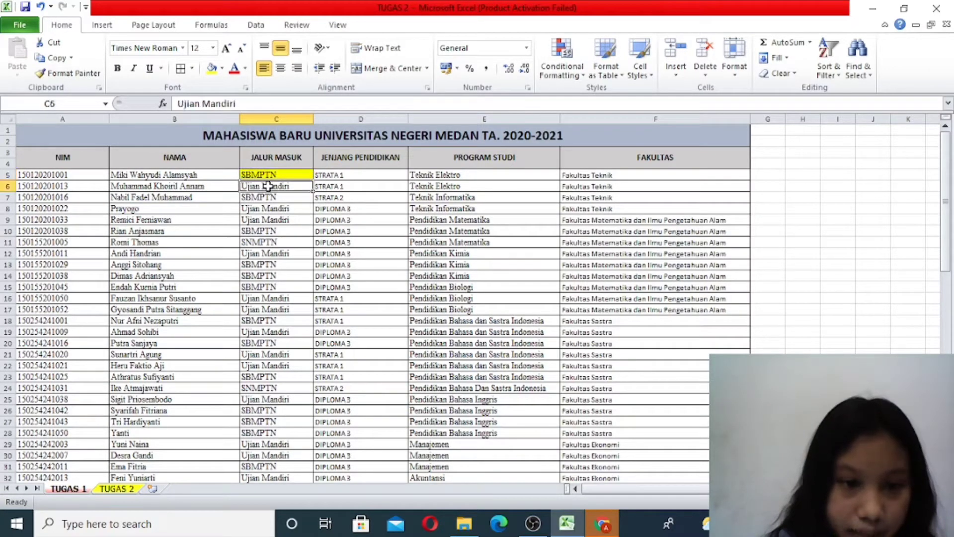
left_click(212, 70)
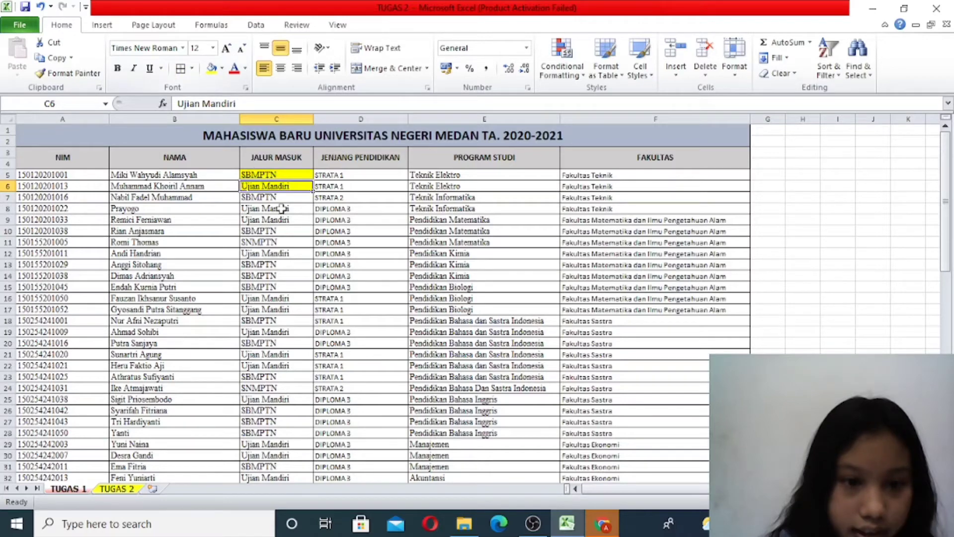
left_click(291, 242)
left_click(212, 70)
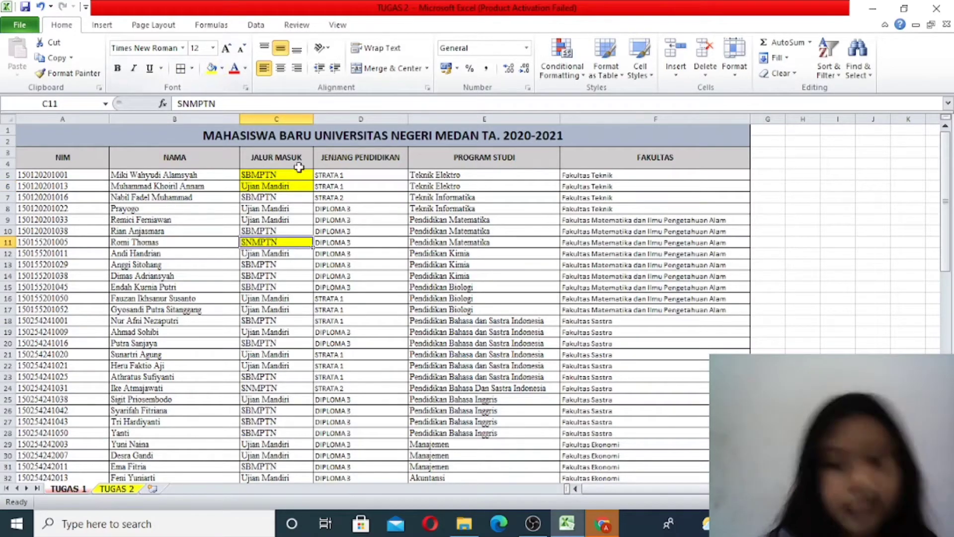
- Remove all borders from the surplus rows B71:C73 of the Jumlah Masing-Masing Jalur Masuk Mahasiswa table
scroll(294, 288, "down", 10)
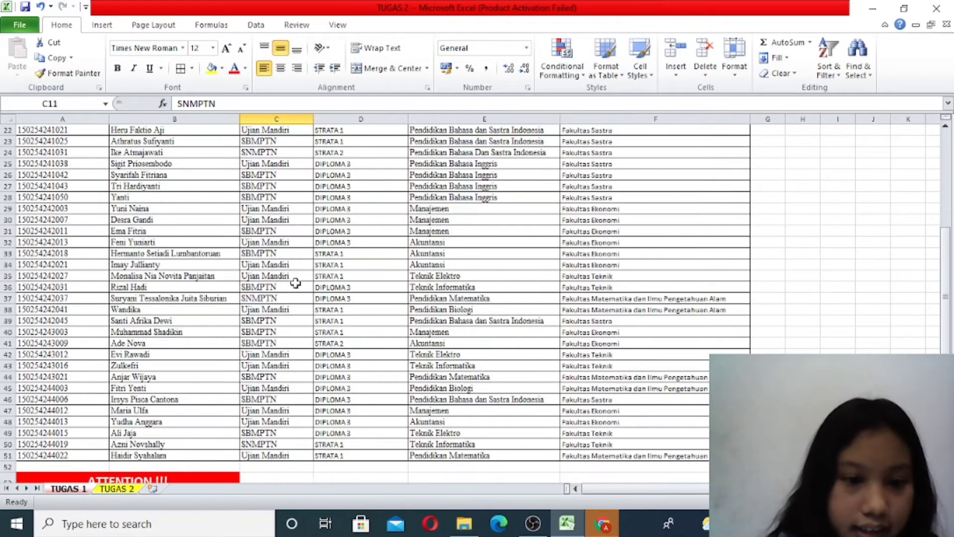
scroll(297, 277, "up", 2)
scroll(297, 277, "up", 9)
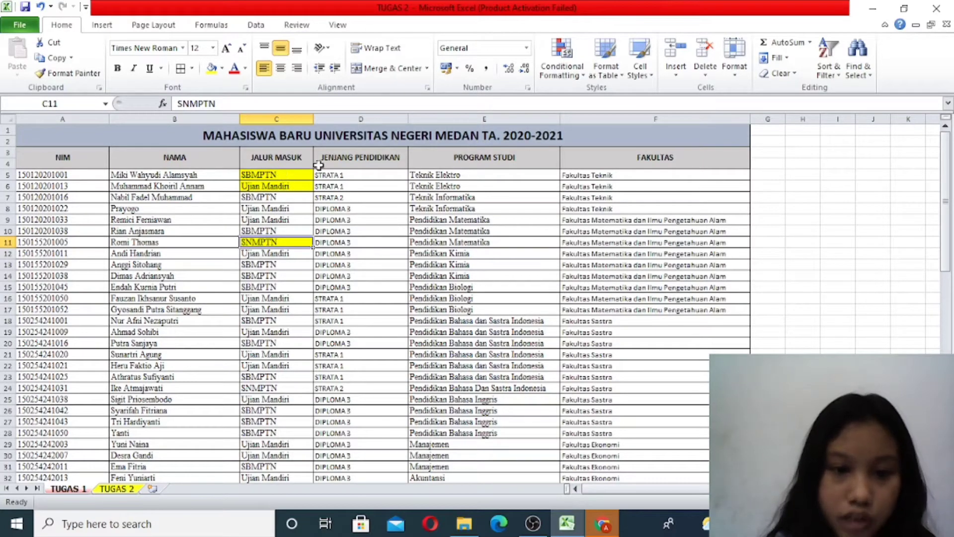
scroll(290, 302, "down", 16)
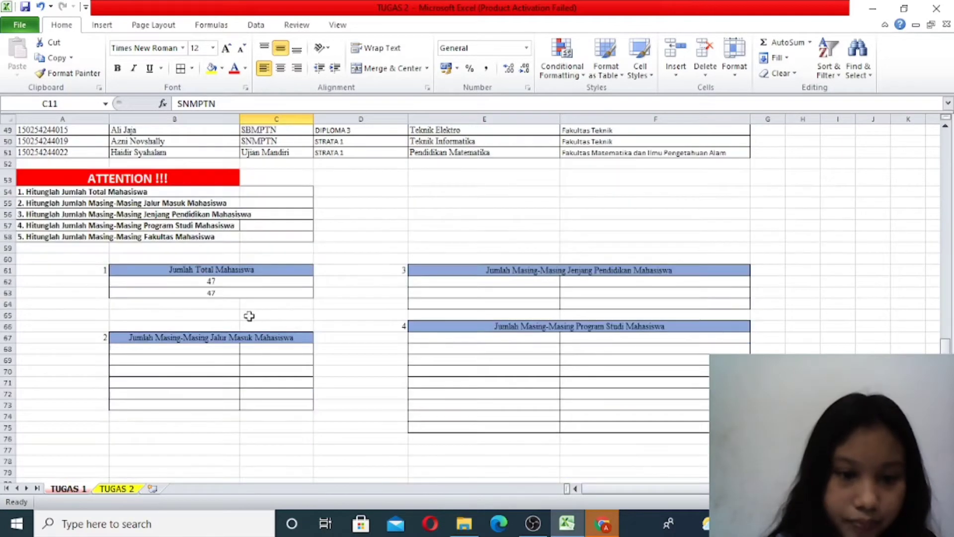
left_click(195, 350)
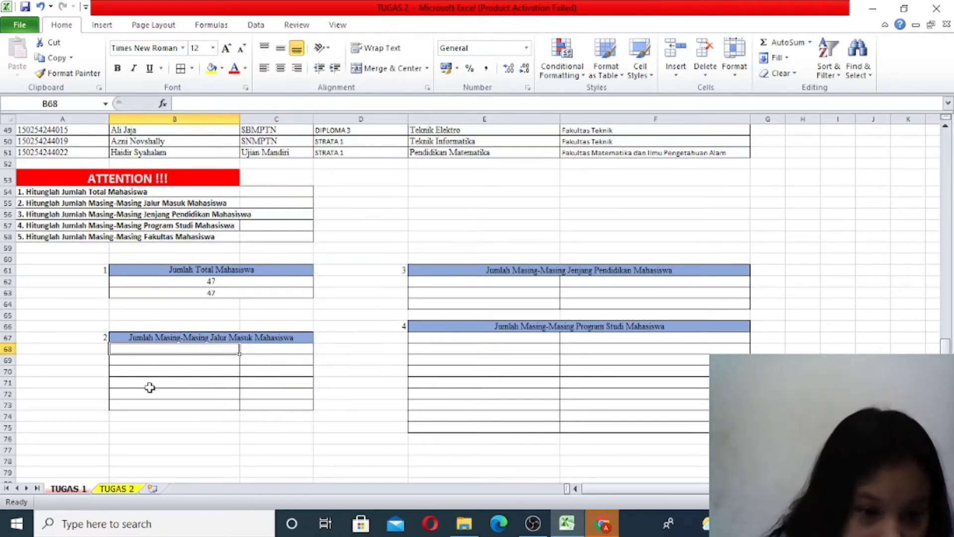
left_click_drag(149, 387, 253, 398)
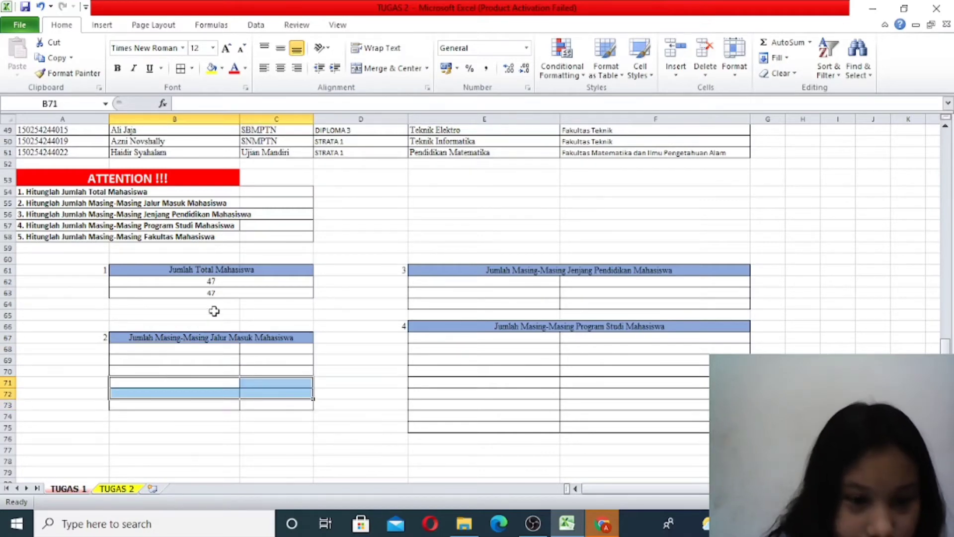
key("shift+Down")
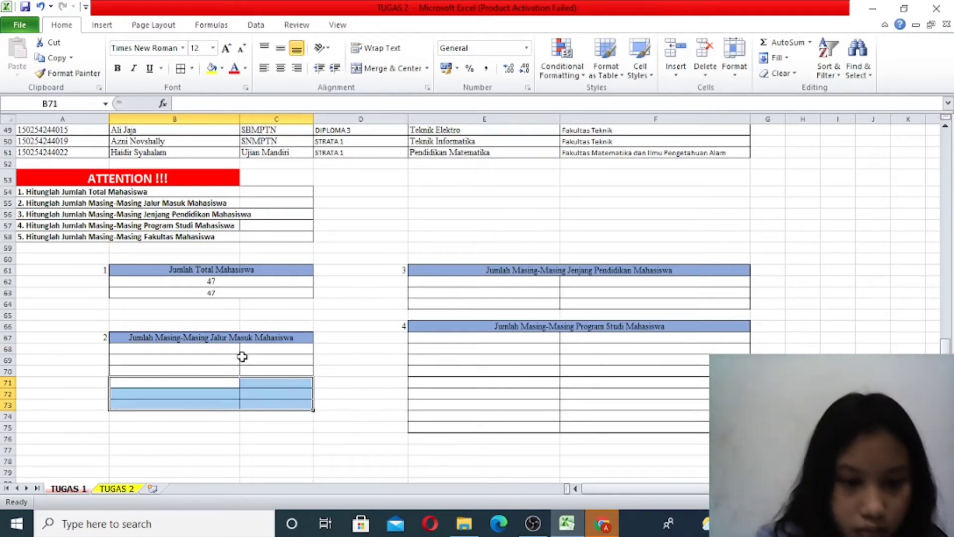
left_click(192, 68)
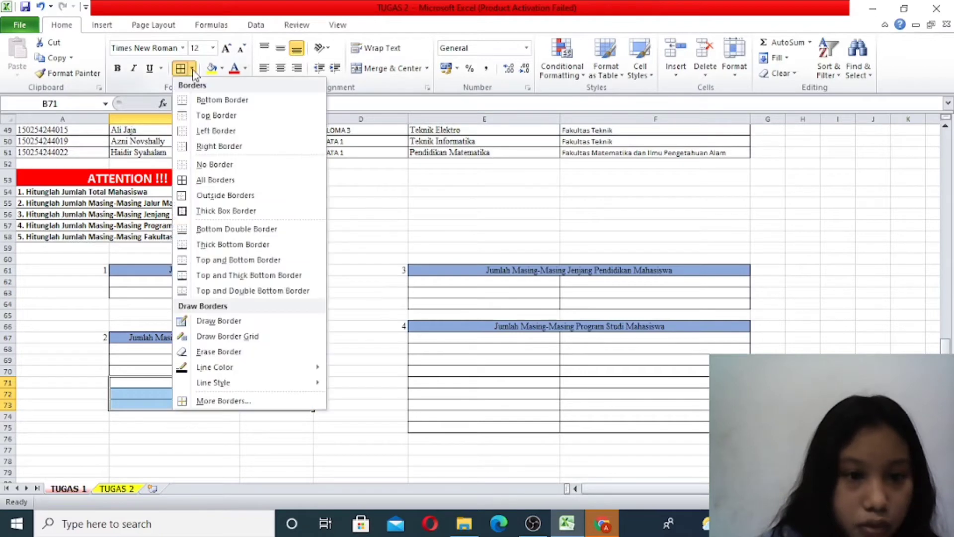
left_click(222, 165)
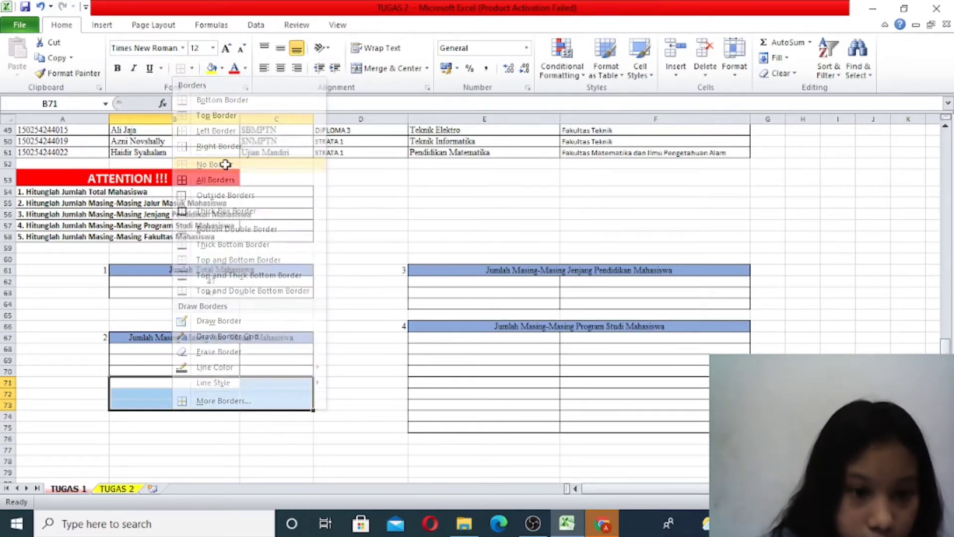
left_click(242, 453)
- Add a bottom border to B70:C70 to close off the admission path table
left_click_drag(196, 372, 271, 369)
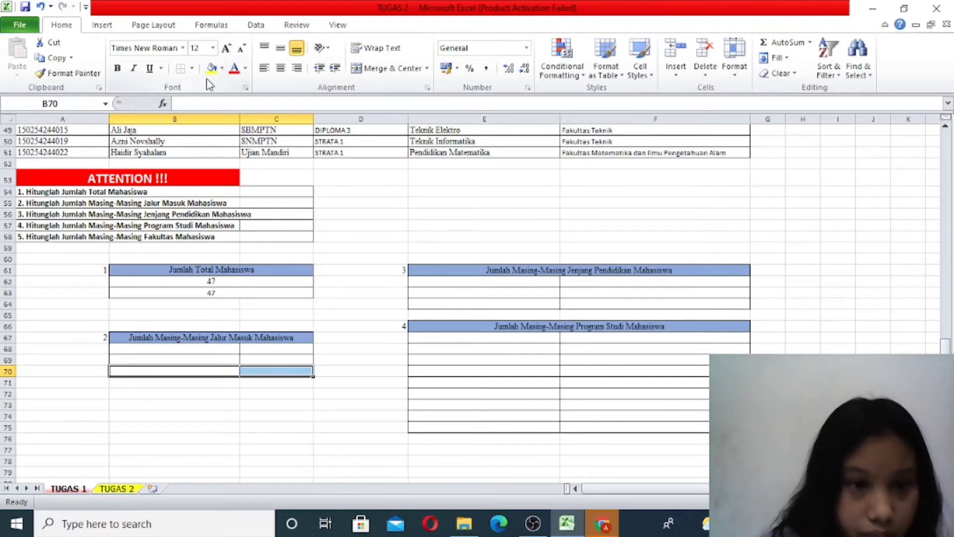
left_click(192, 69)
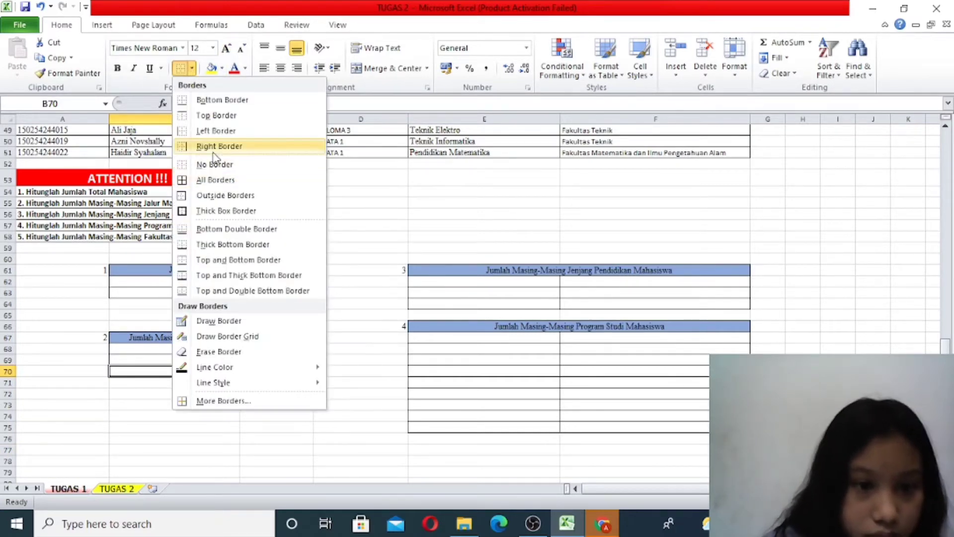
left_click(229, 101)
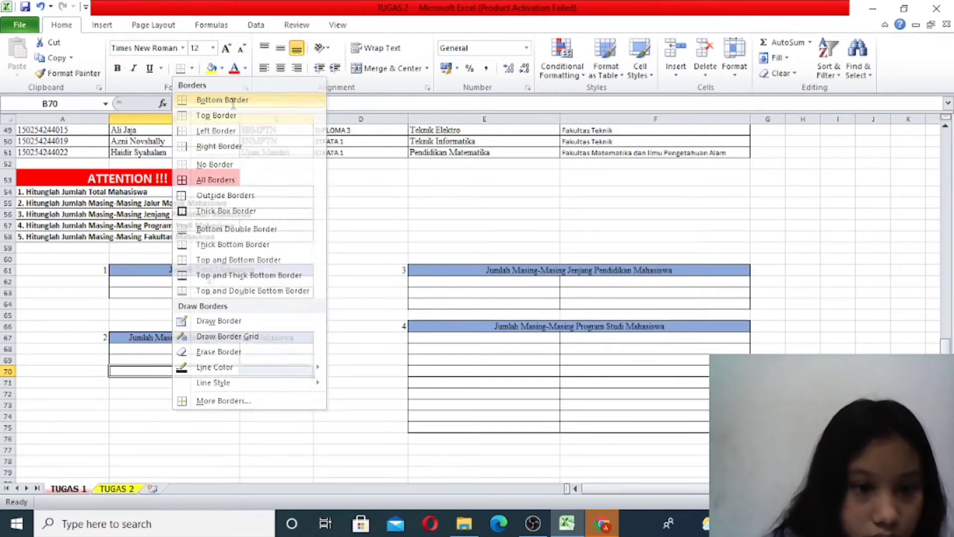
- Enter the admission path labels SNMPTN in B68, SBMPTN in B69 and Ujian Mandiri in B70
left_click(230, 351)
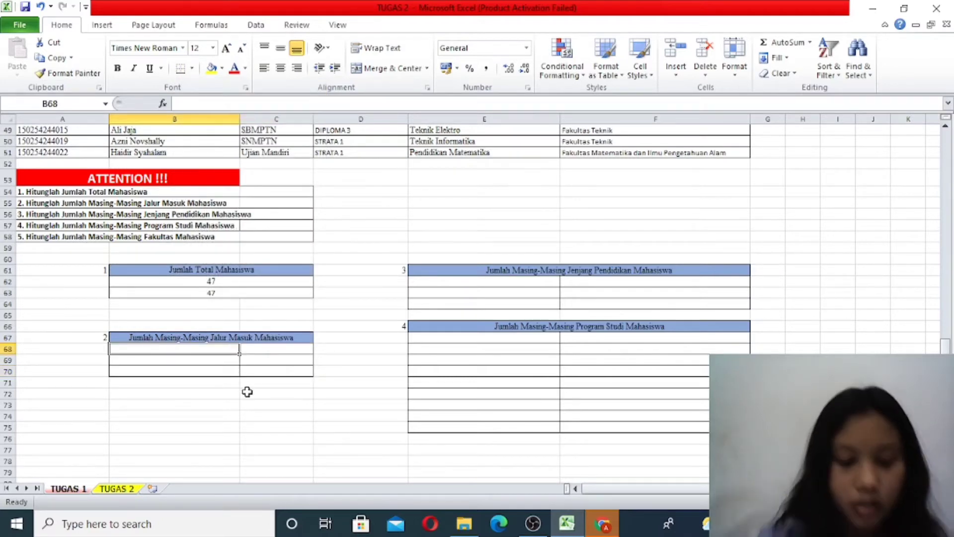
type("S")
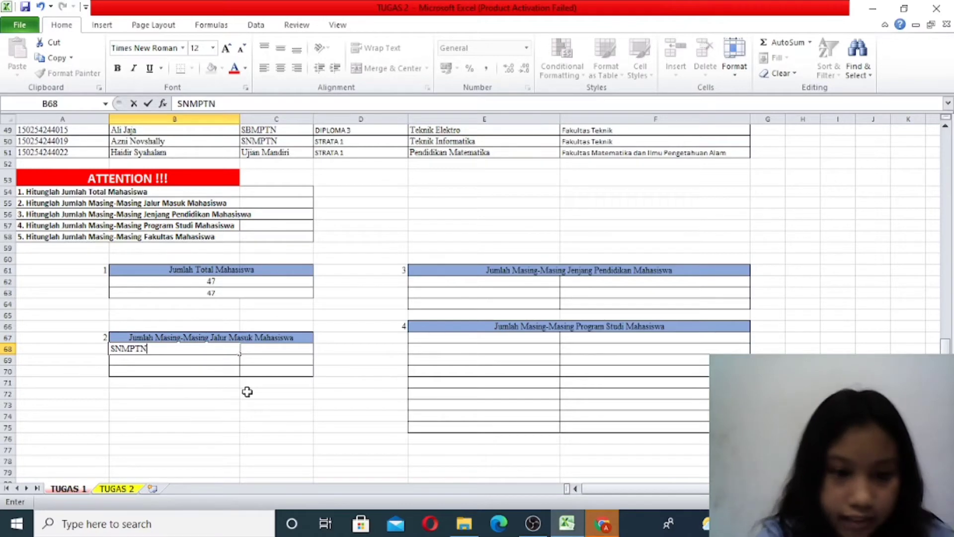
type("NMPTN")
key("Return")
type("SB")
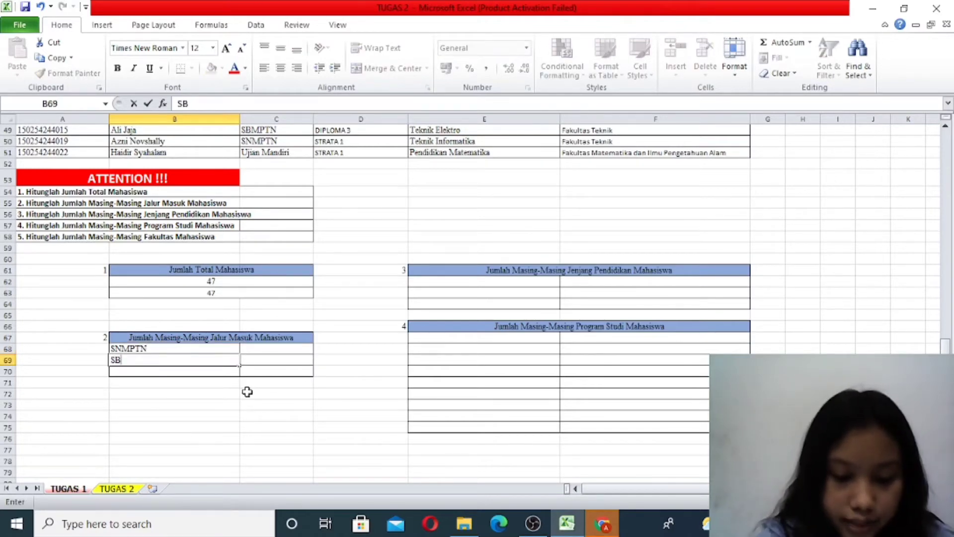
type("MPTN")
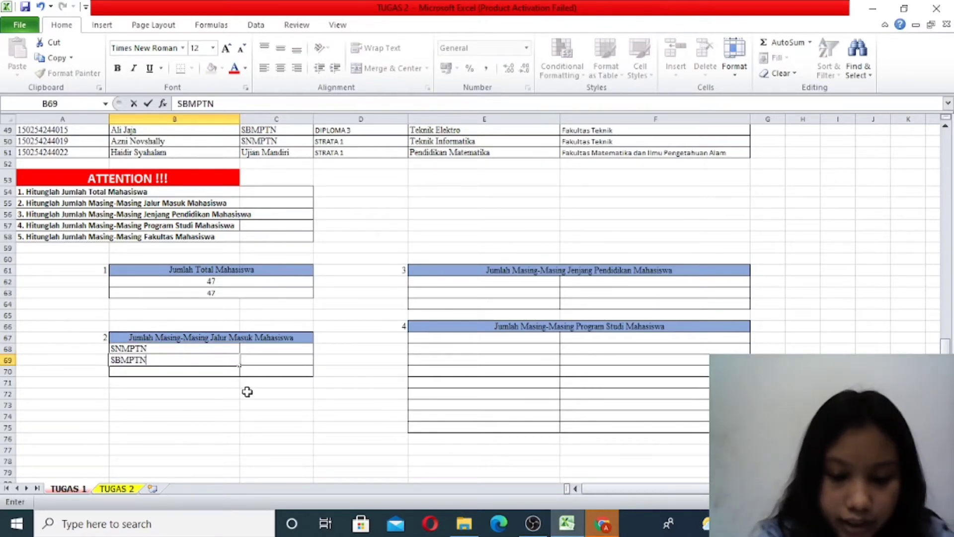
key("Return")
type("Ujian Mandiri")
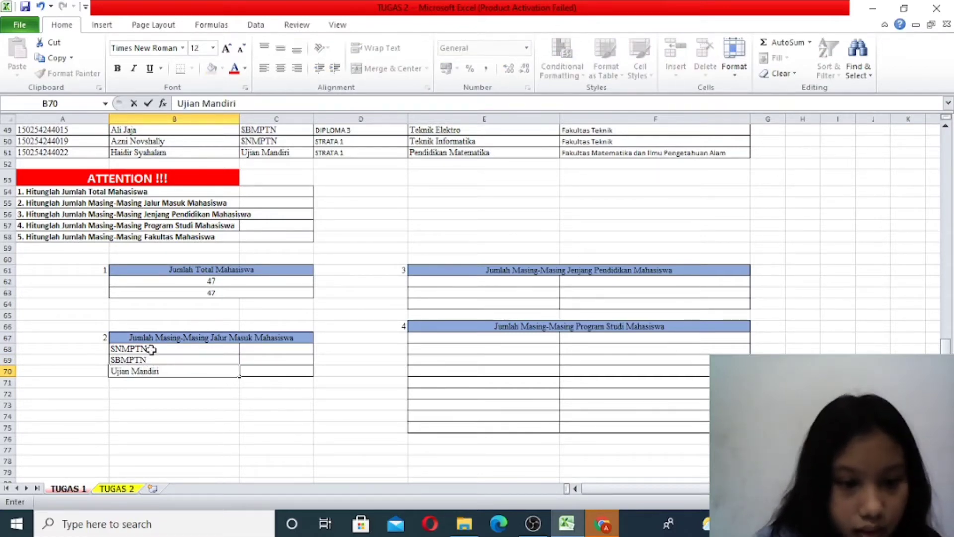
- Center the contents of B68:C70 in the Jumlah Masing-Masing Jalur Masuk Mahasiswa table
left_click_drag(152, 349, 258, 366)
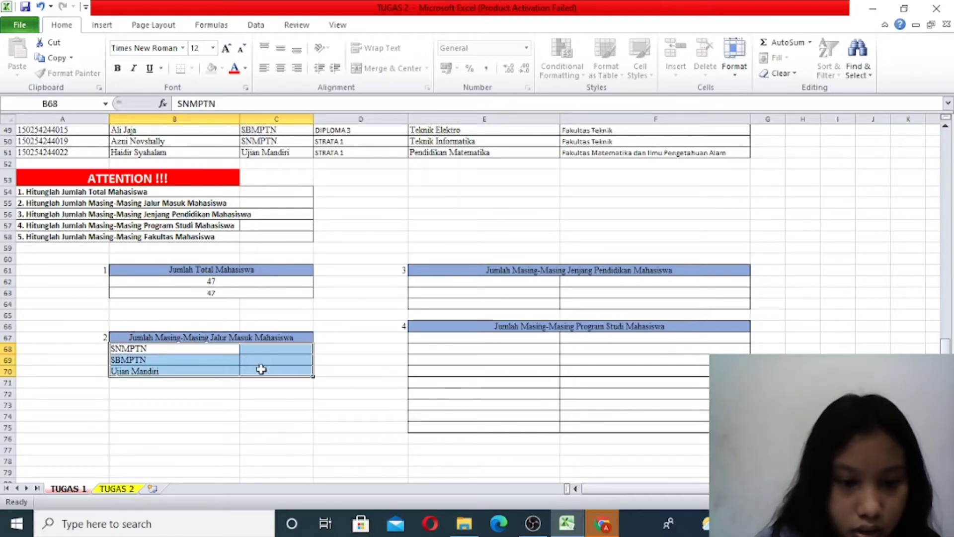
left_click(280, 68)
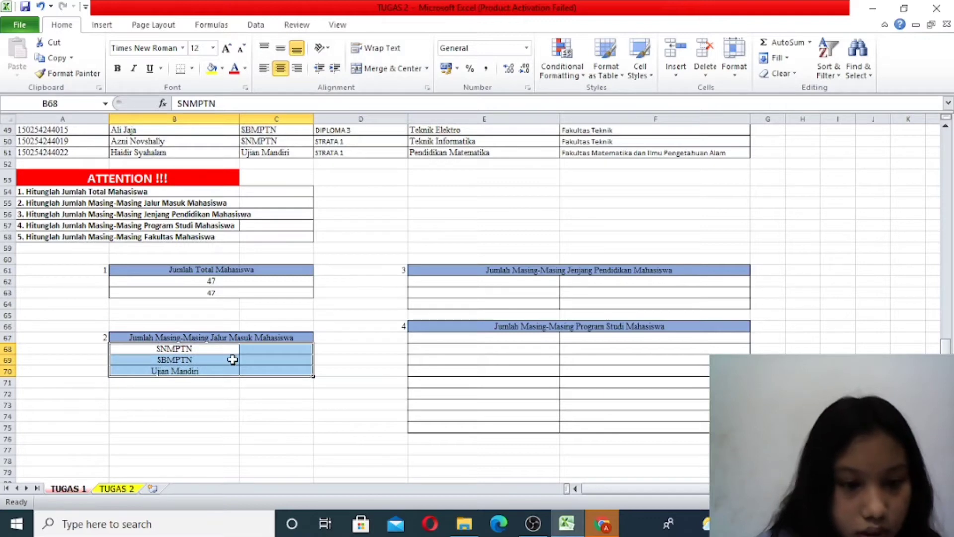
- Start a COUNTIF formula in C68 beside SNMPTN, using the admission path data C5:C51 as its range
left_click(279, 349)
left_click_drag(280, 349, 283, 360)
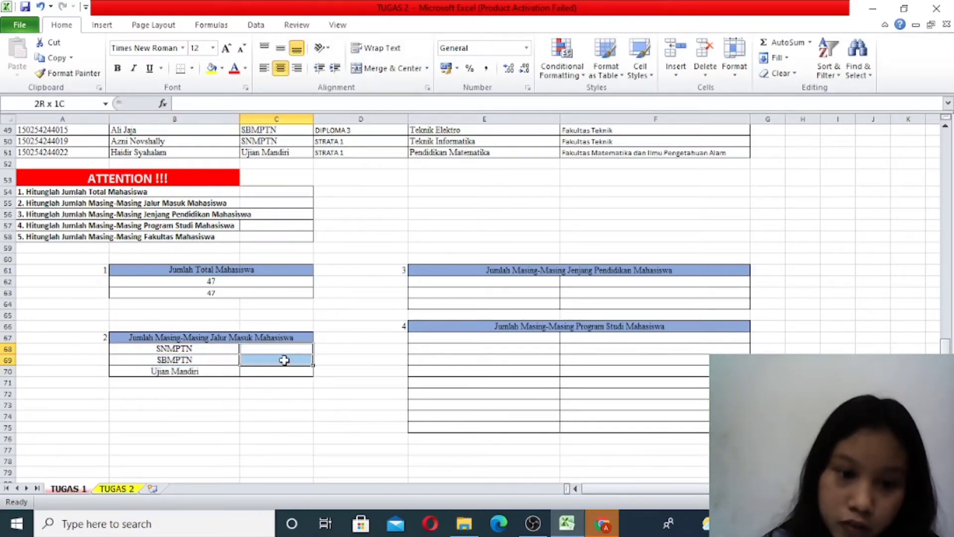
double_click(286, 352)
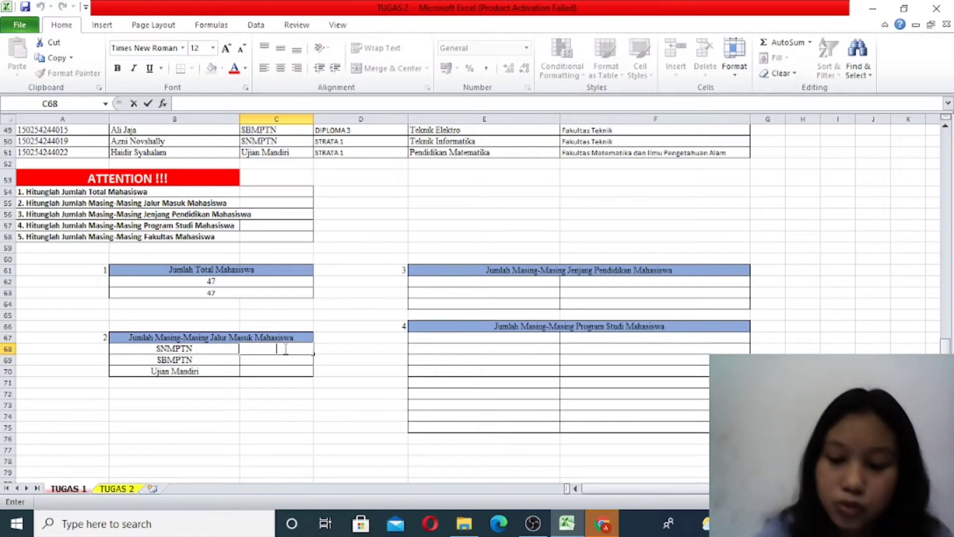
type("=")
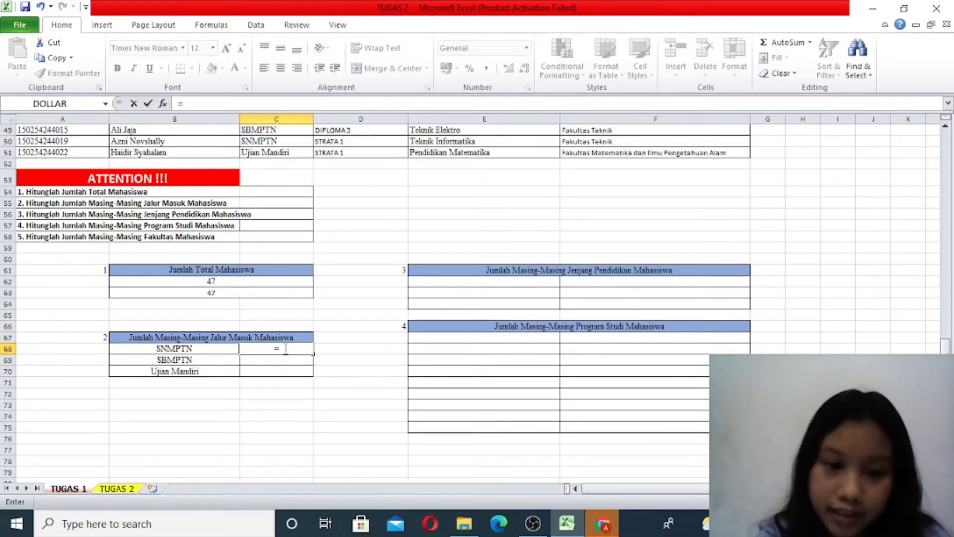
type("count")
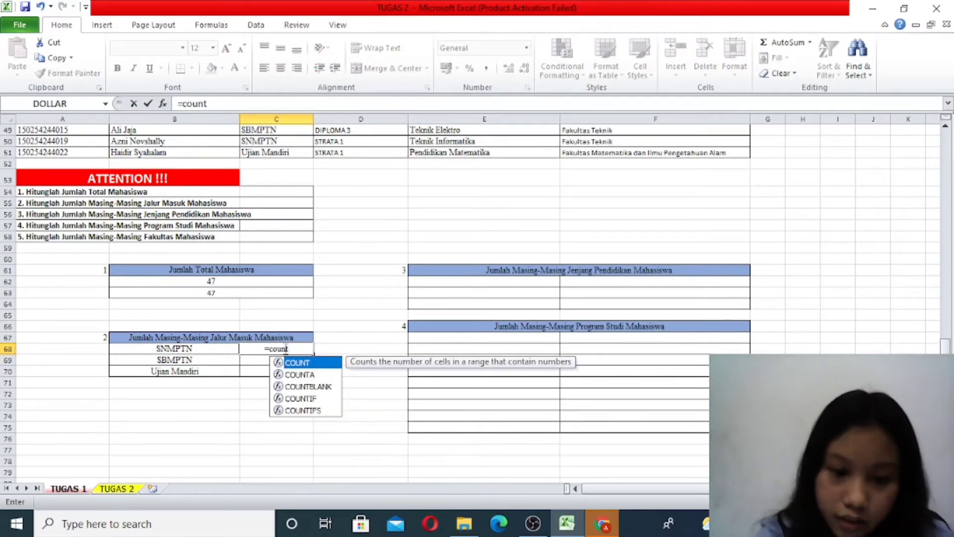
type("if")
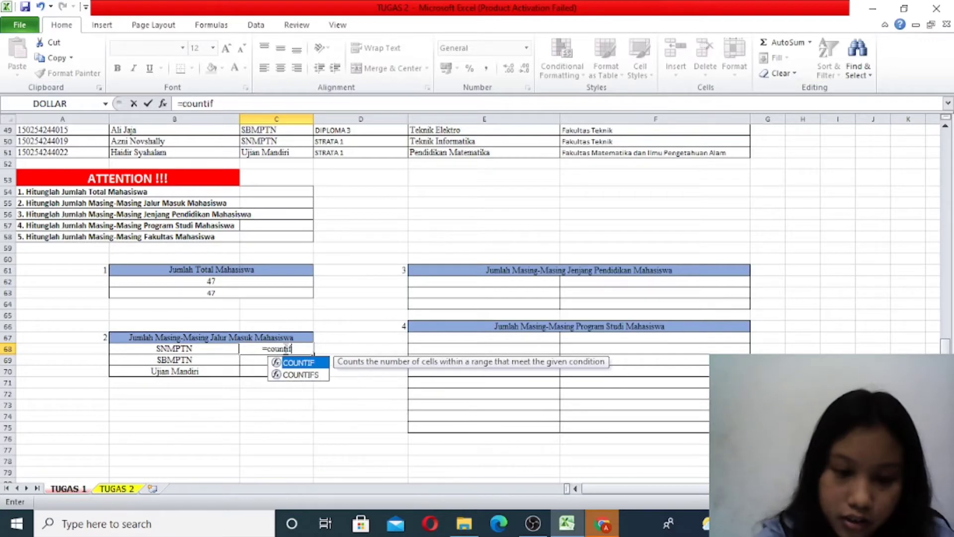
double_click(309, 367)
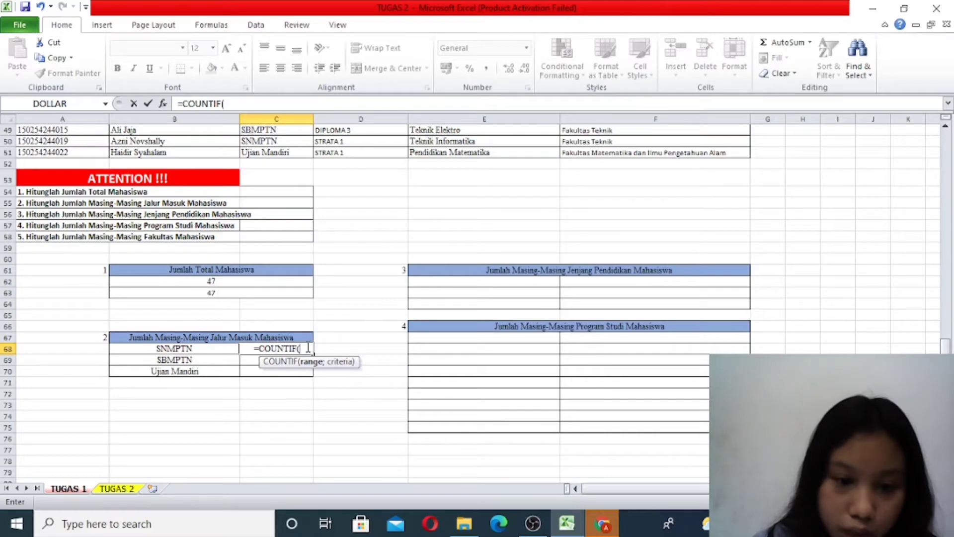
scroll(308, 284, "up", 13)
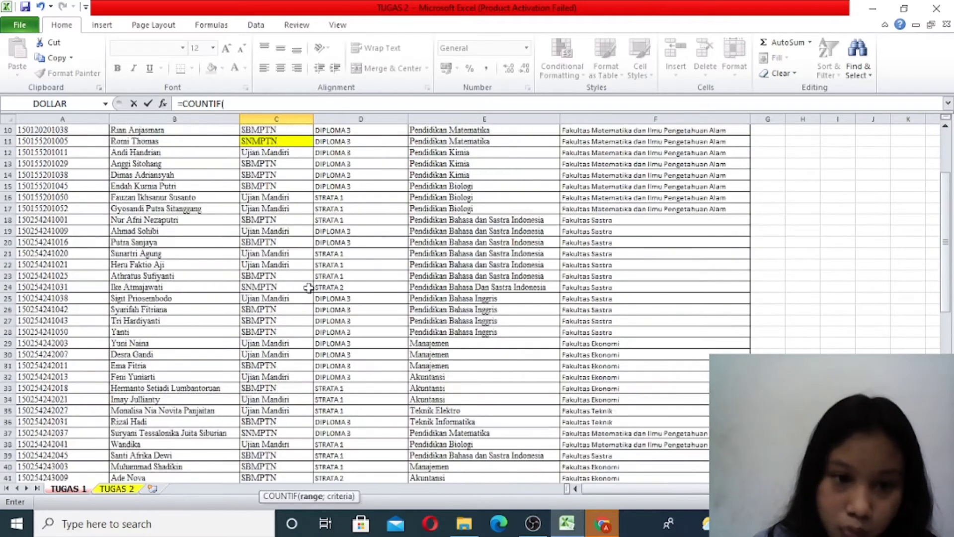
scroll(308, 288, "up", 3)
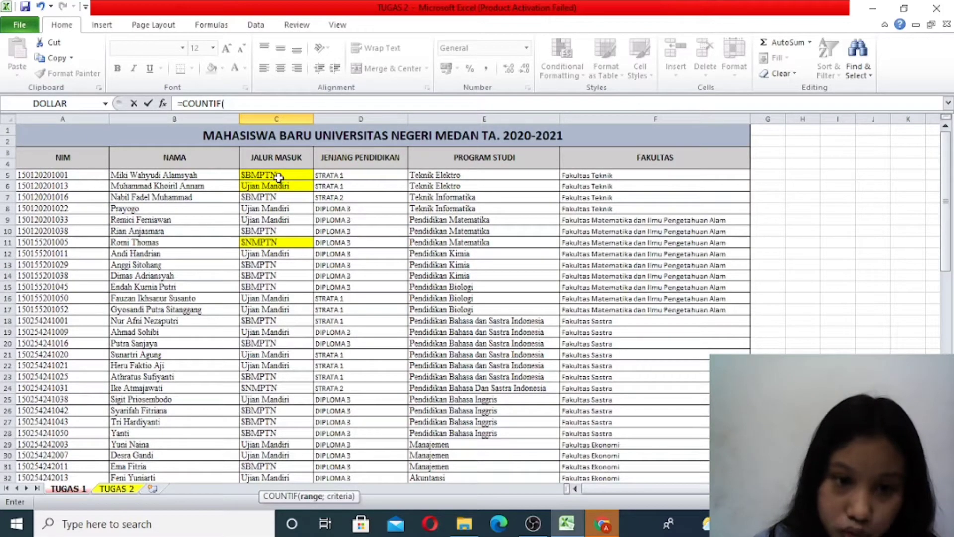
left_click_drag(278, 177, 281, 443)
scroll(314, 391, "down", 4)
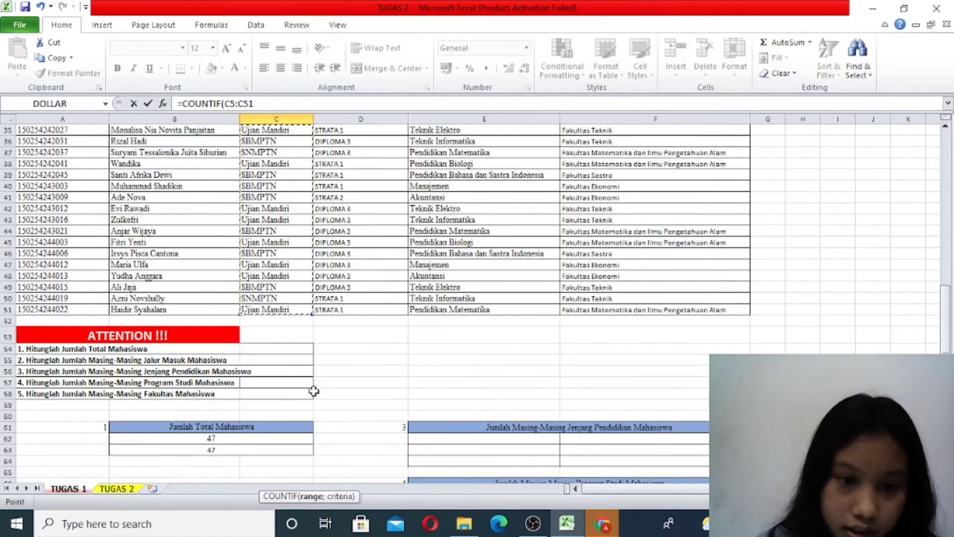
scroll(313, 391, "down", 3)
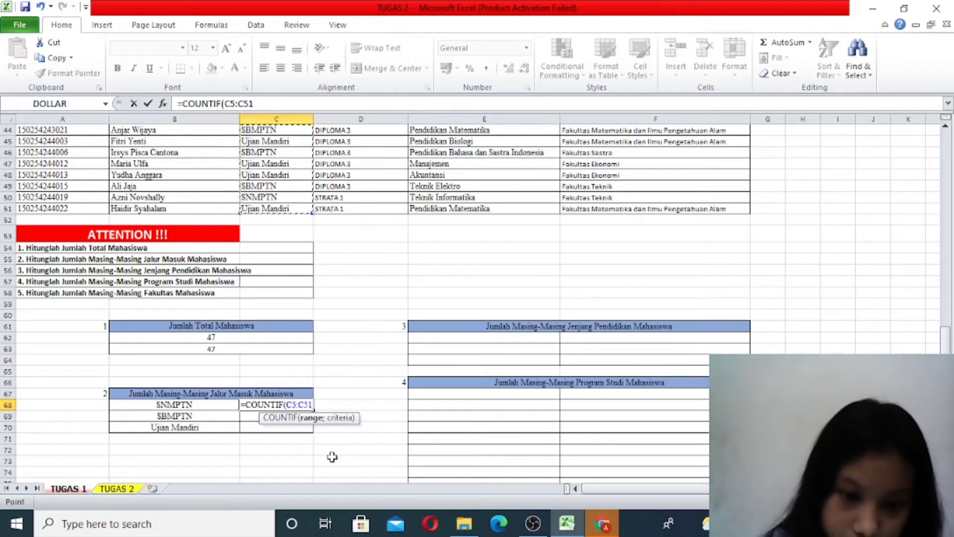
- Complete the C68 formula with the criterion "SNMPTN" and enter it as =COUNTIF(C5:C51;"SNMPTN")
type(";")
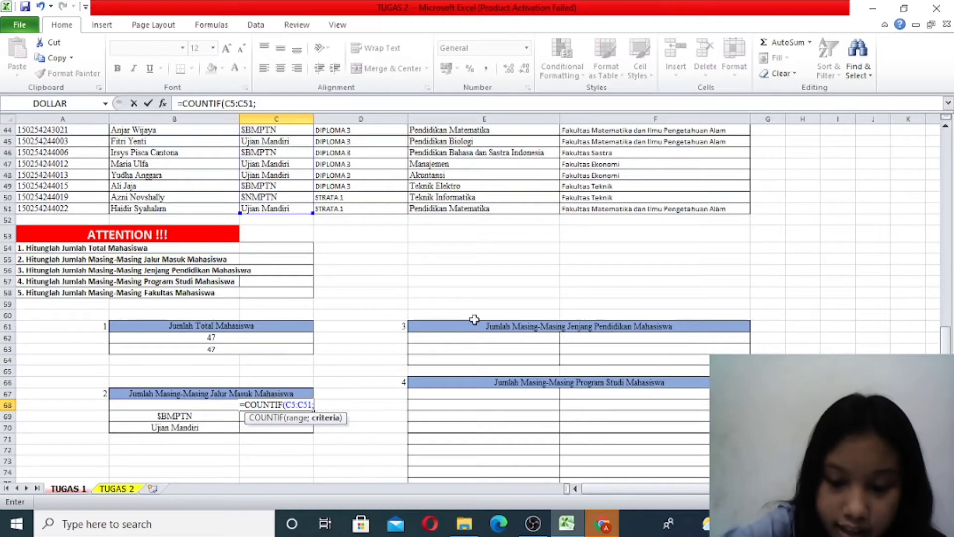
type("\"")
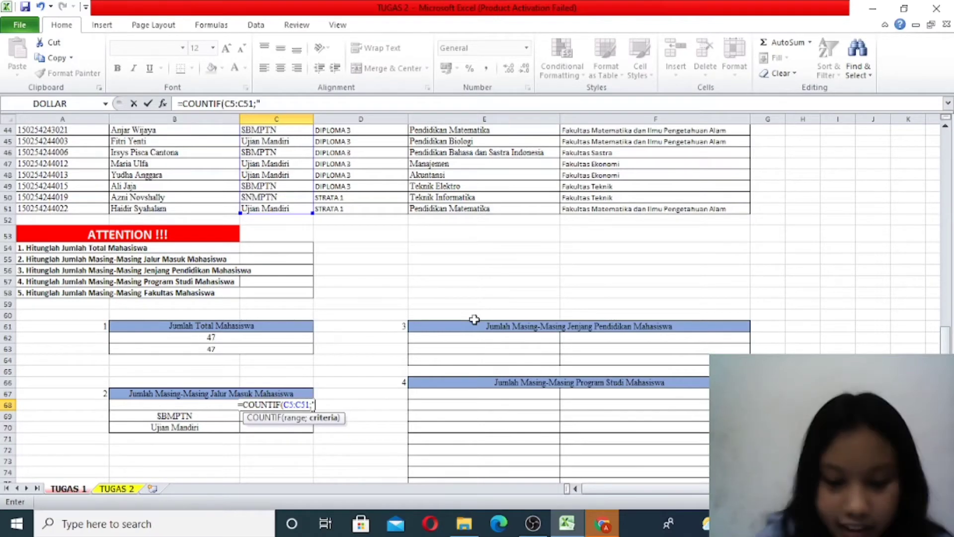
type("SNMPTN")
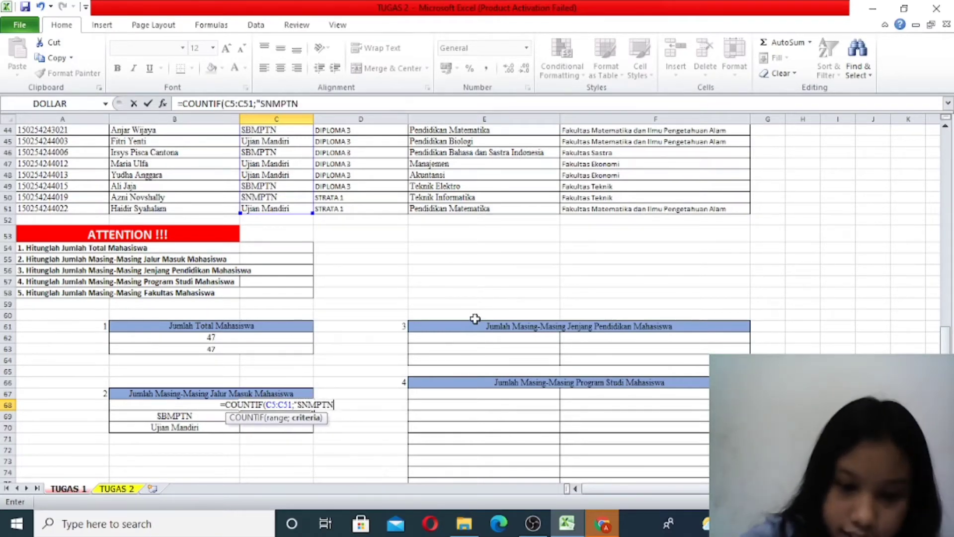
type("\"")
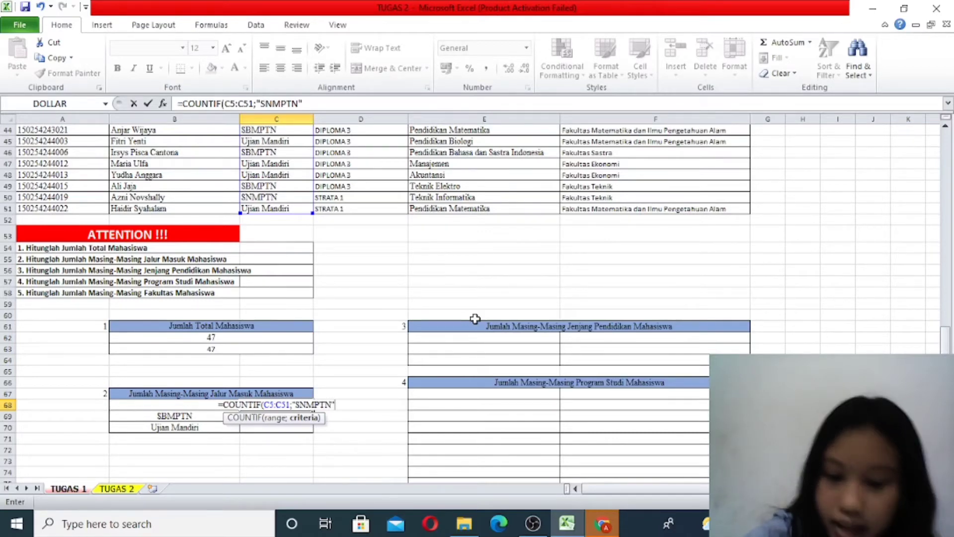
type(")")
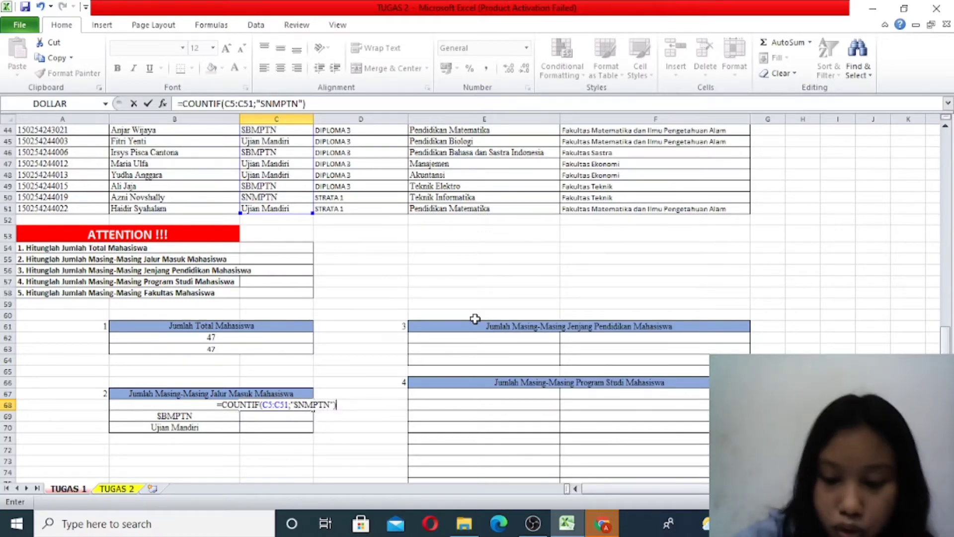
key("Return")
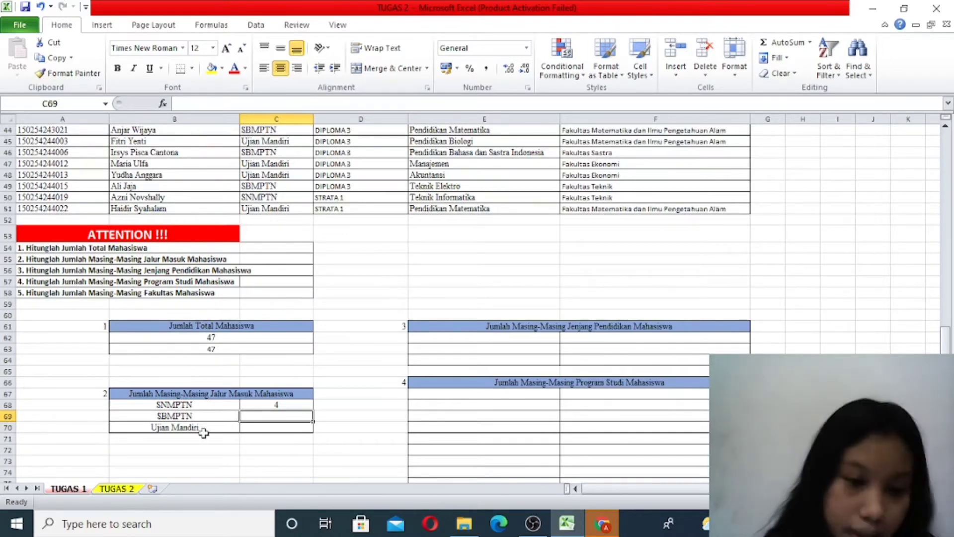
- Reopen the COUNTIF formula in C68 to review its range and criterion
left_click(294, 402)
double_click(289, 404)
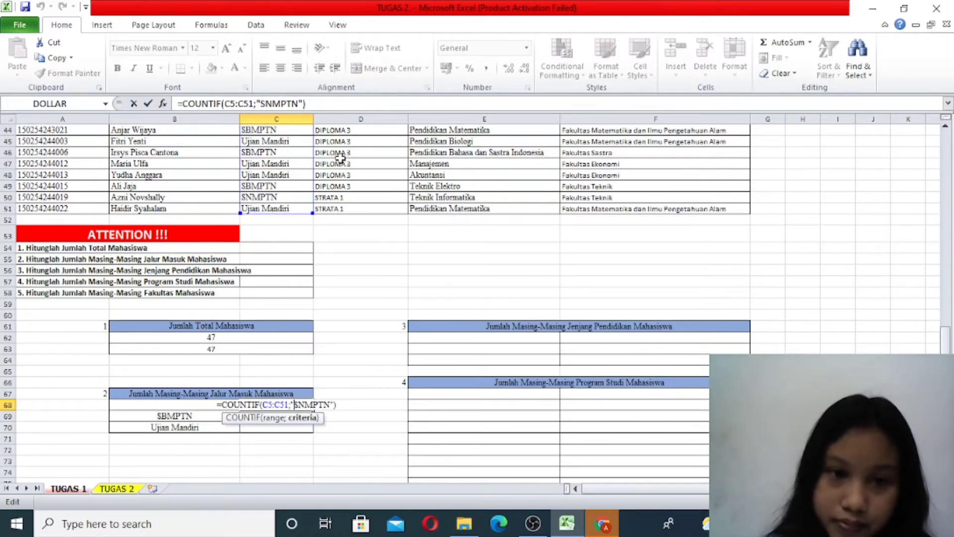
left_click(354, 406)
key("Return")
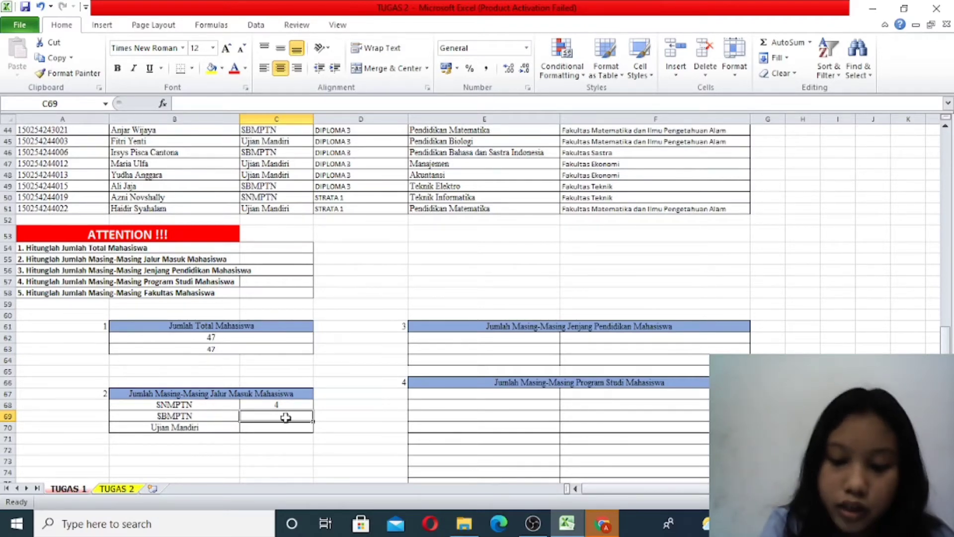
- Start a COUNTIF formula in C69 beside SBMPTN, using the admission path data C5:C51 as its range
type("=")
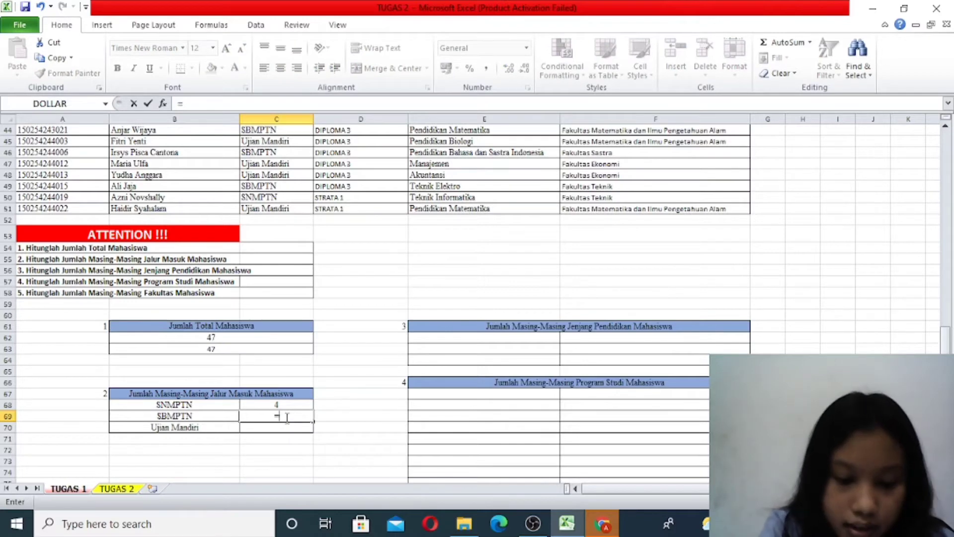
type("COUNTIF")
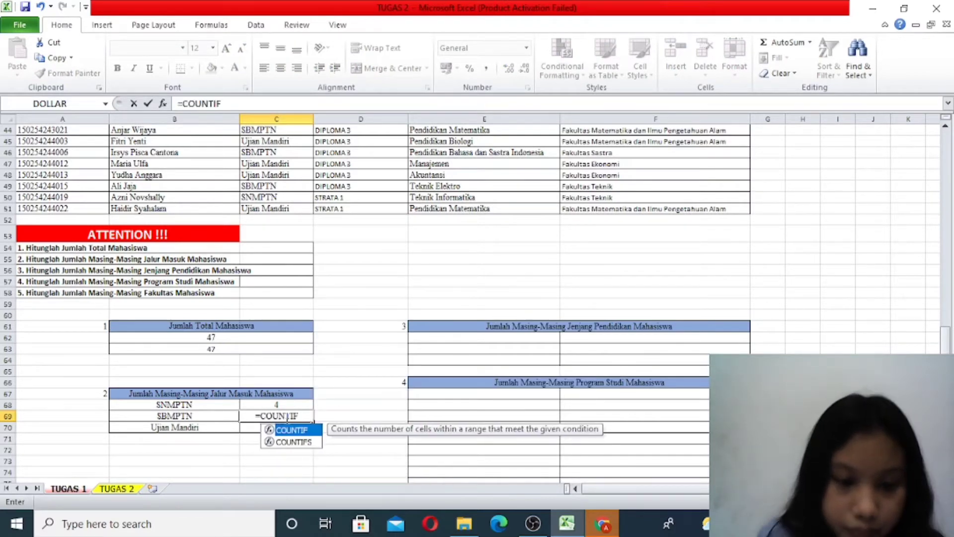
double_click(298, 430)
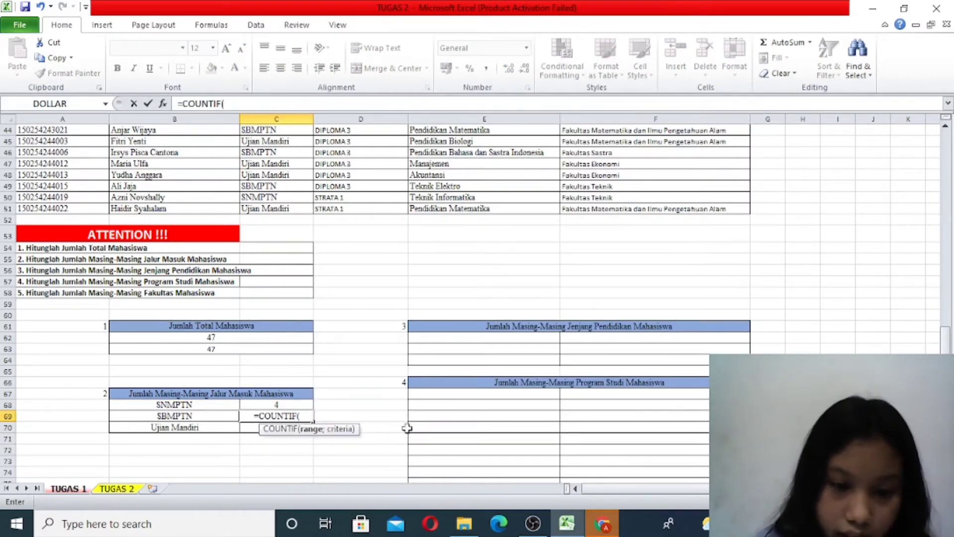
scroll(343, 407, "up", 6)
scroll(336, 393, "up", 8)
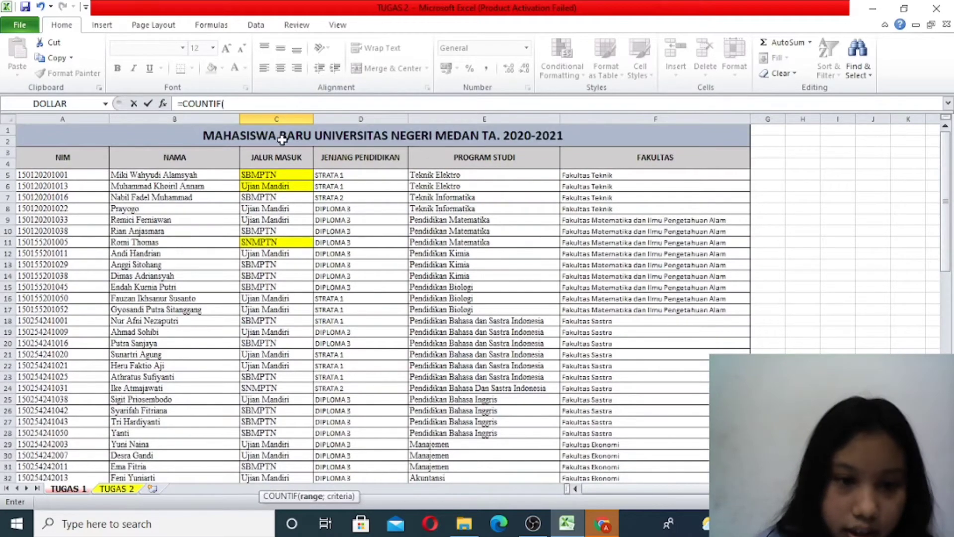
left_click_drag(267, 177, 272, 420)
scroll(325, 431, "down", 3)
scroll(325, 432, "down", 5)
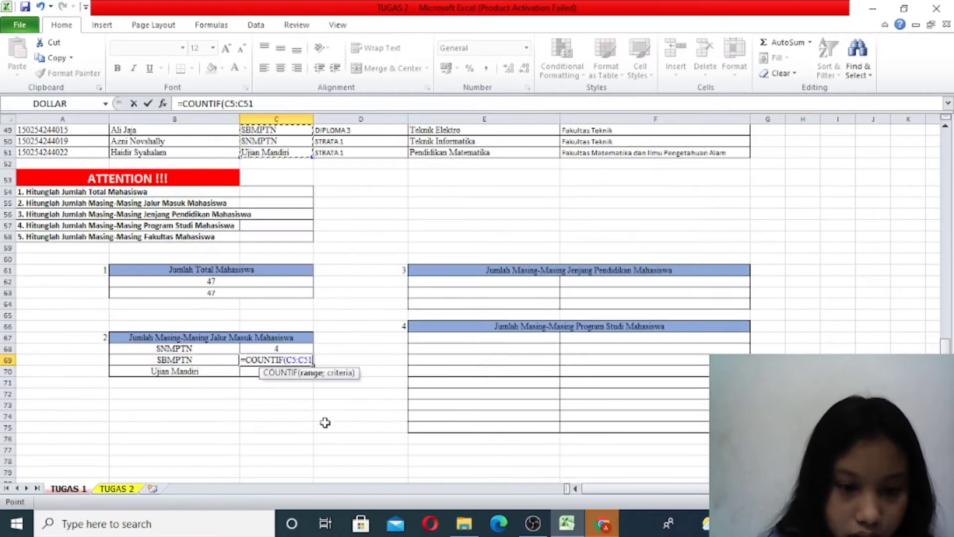
- Complete the C69 formula with the criterion "sbmptn" and enter it as =COUNTIF(C5:C51;"sbmptn")
type(";")
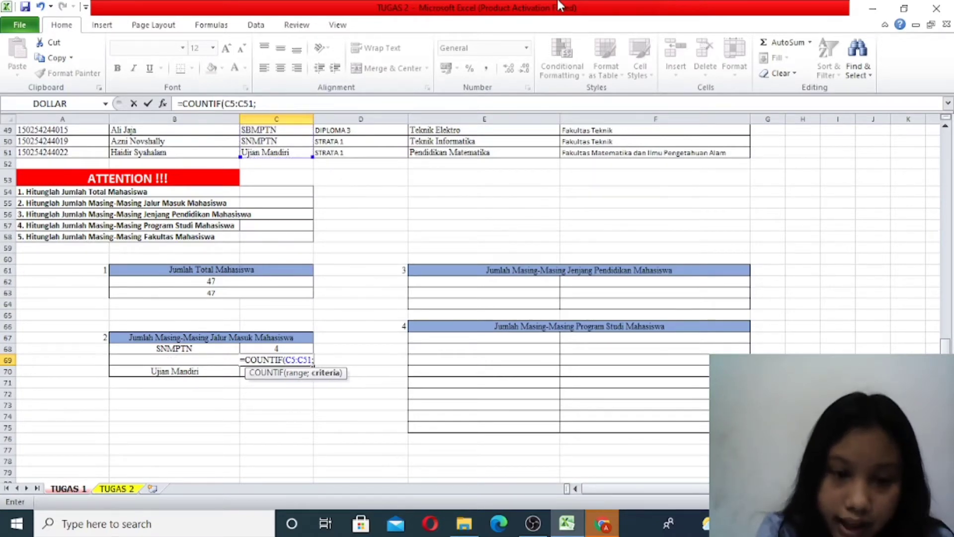
type("\"")
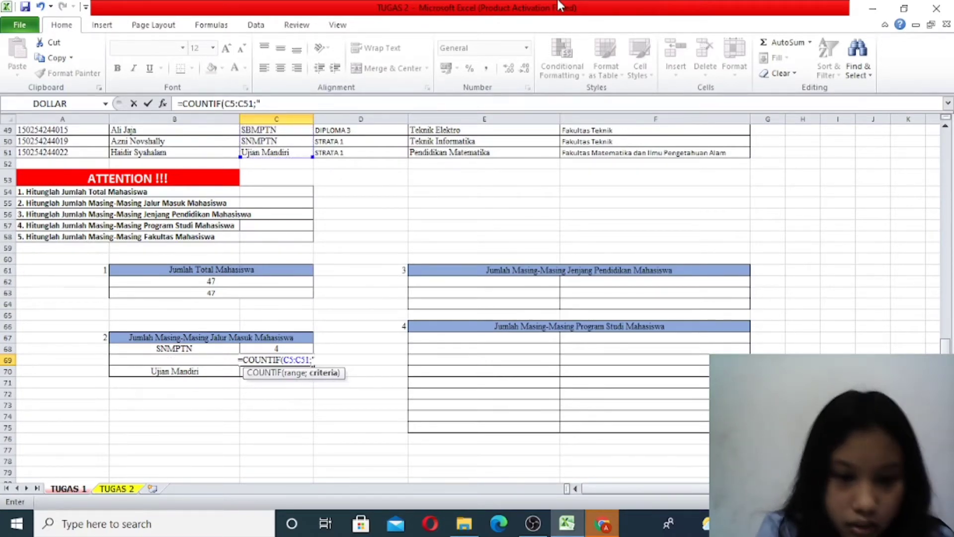
type("s")
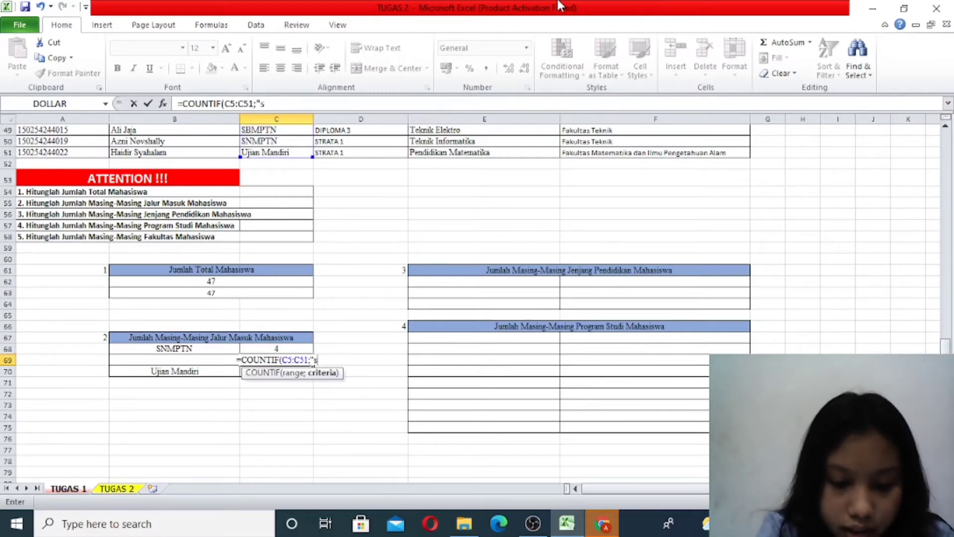
type("bmptn\"")
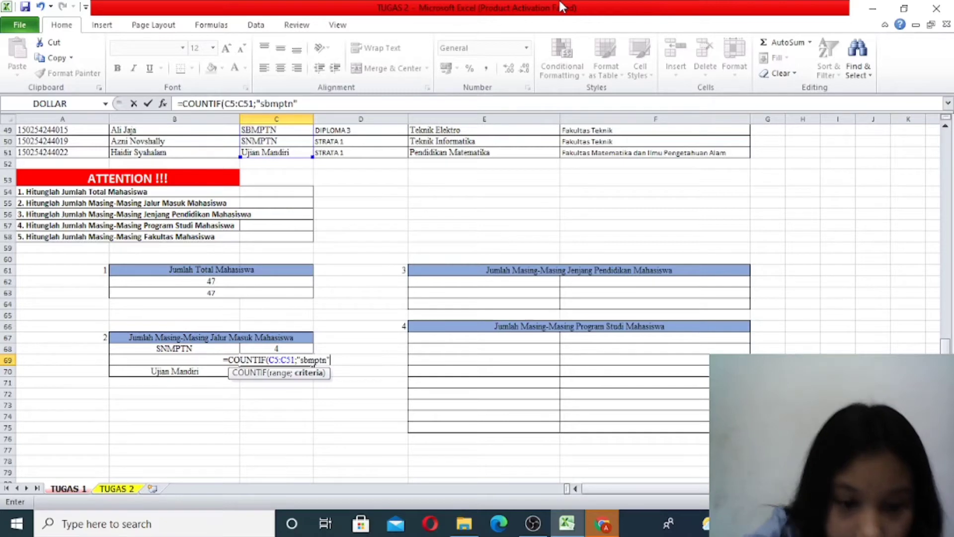
type(")")
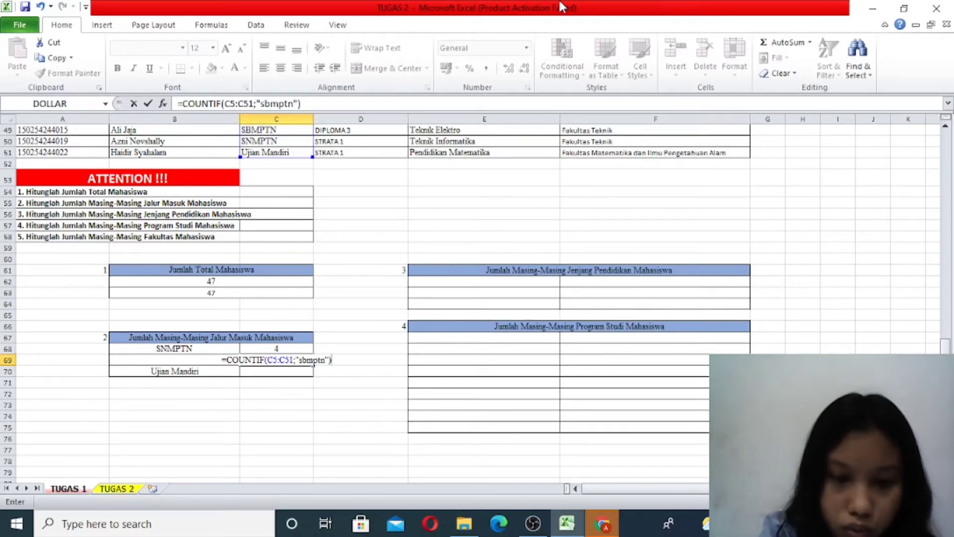
key("Return")
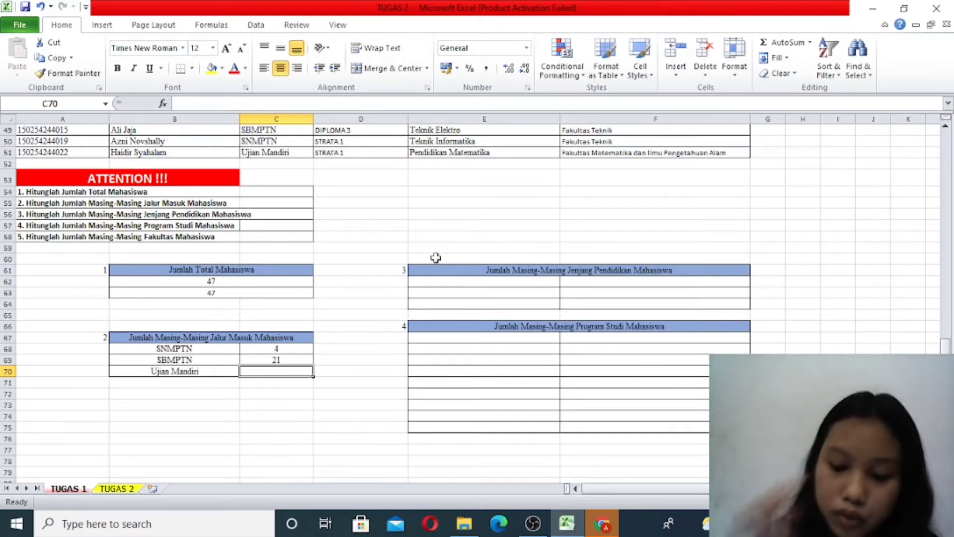
- Start a COUNTIF formula in C70 beside Ujian Mandiri, using the admission path data C5:C51 as its range
type("=")
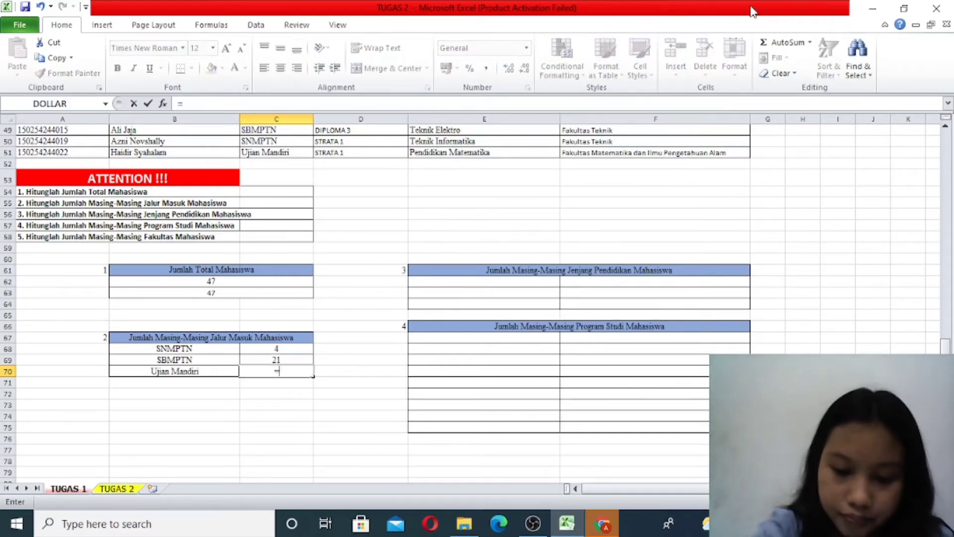
type("countif")
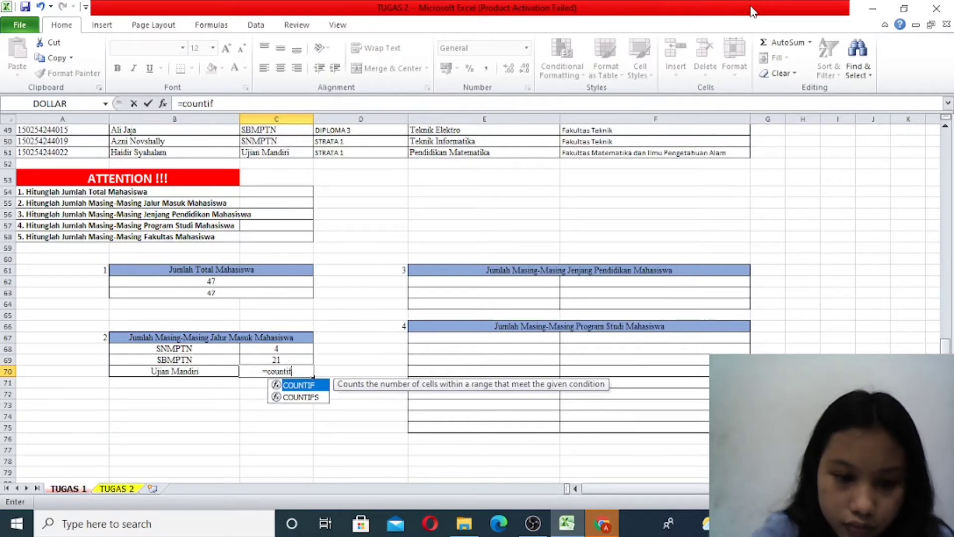
double_click(318, 386)
scroll(328, 325, "up", 9)
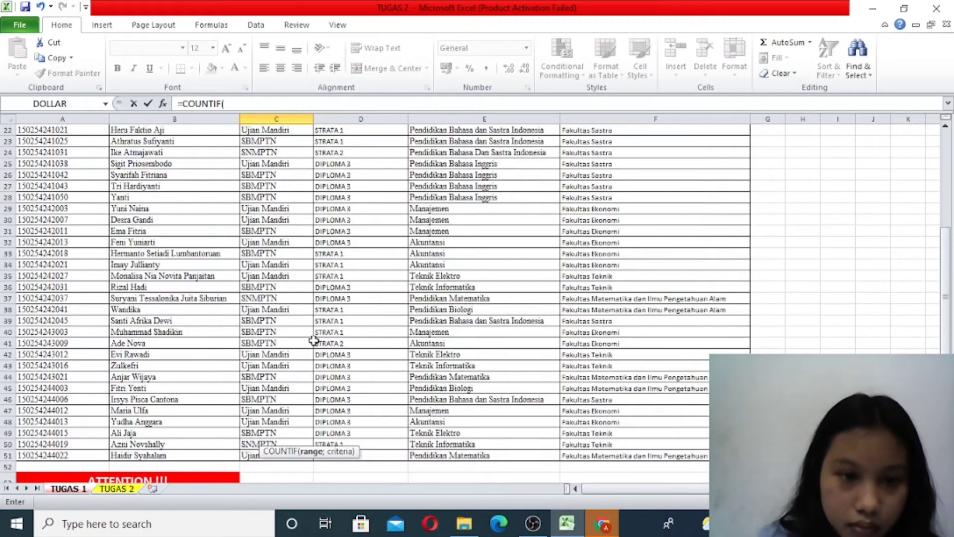
left_click_drag(248, 455, 267, 169)
scroll(347, 238, "down", 16)
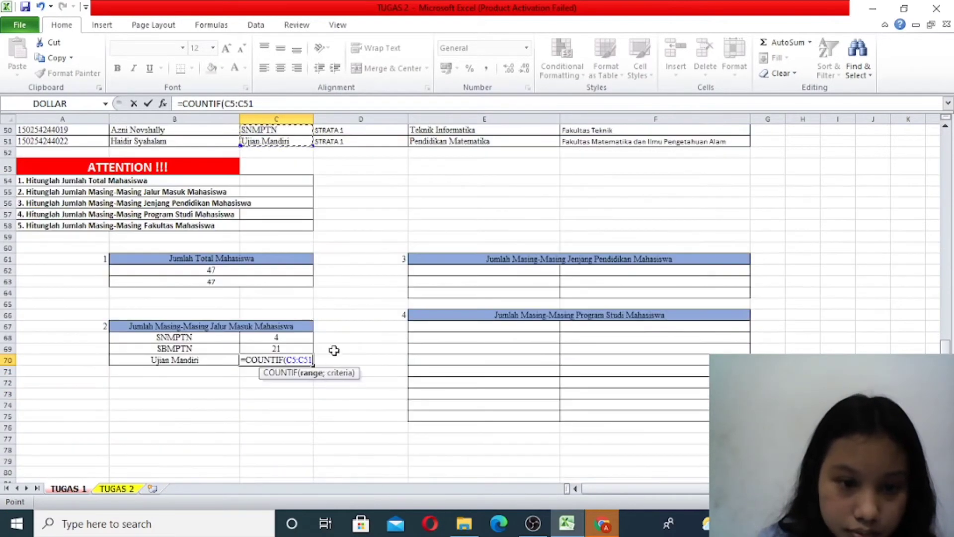
- Complete the C70 formula with the criterion "Ujian Mandiri" and enter it as =COUNTIF(C5:C51;"Ujian Mandiri")
type(";")
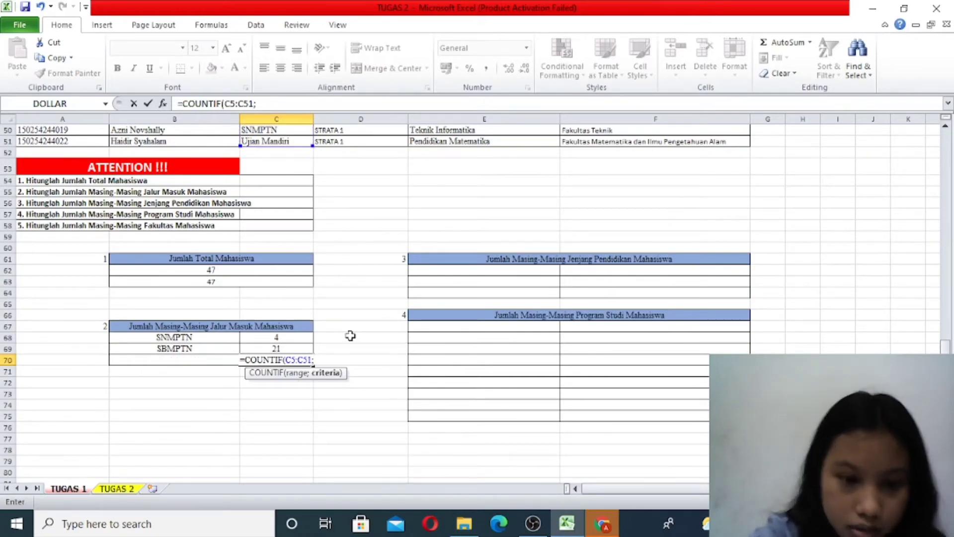
type("\"")
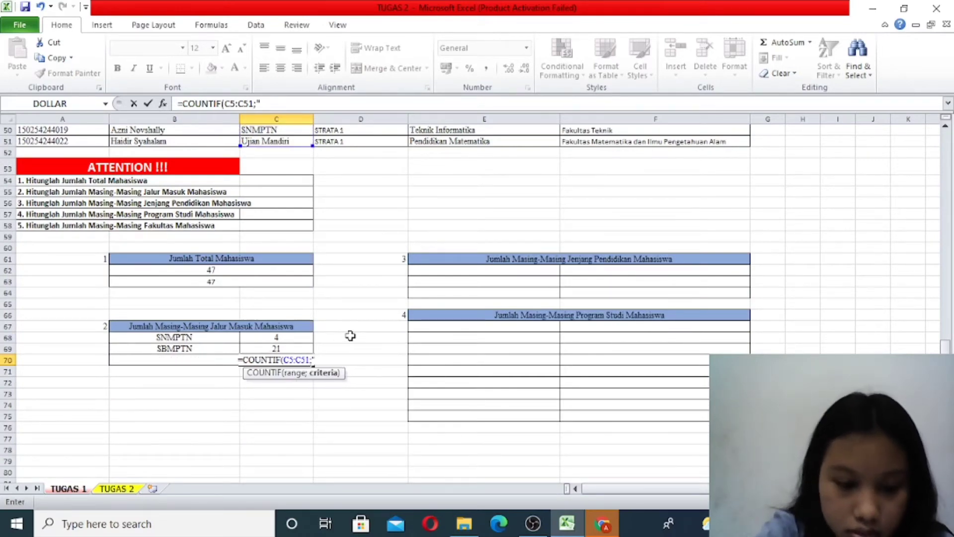
type("Ujian M")
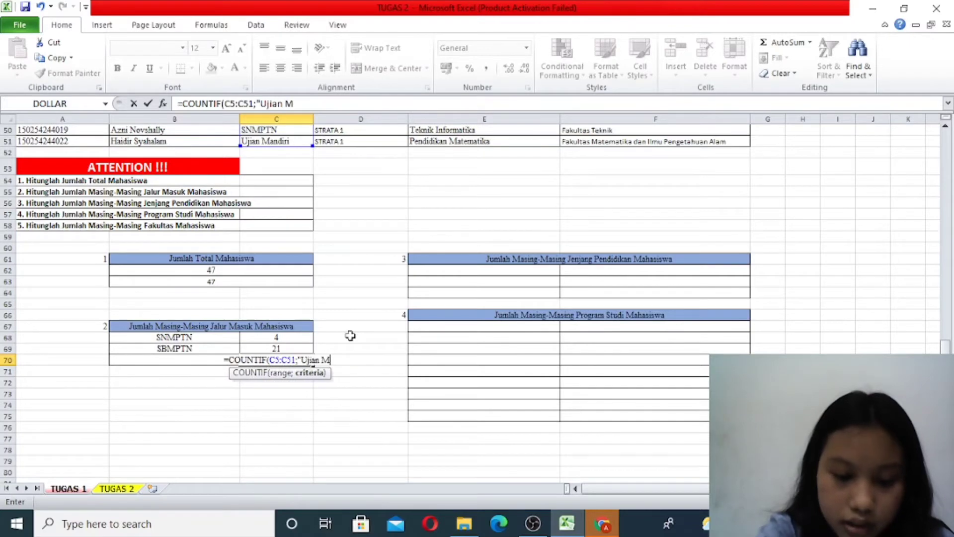
type("andiri")
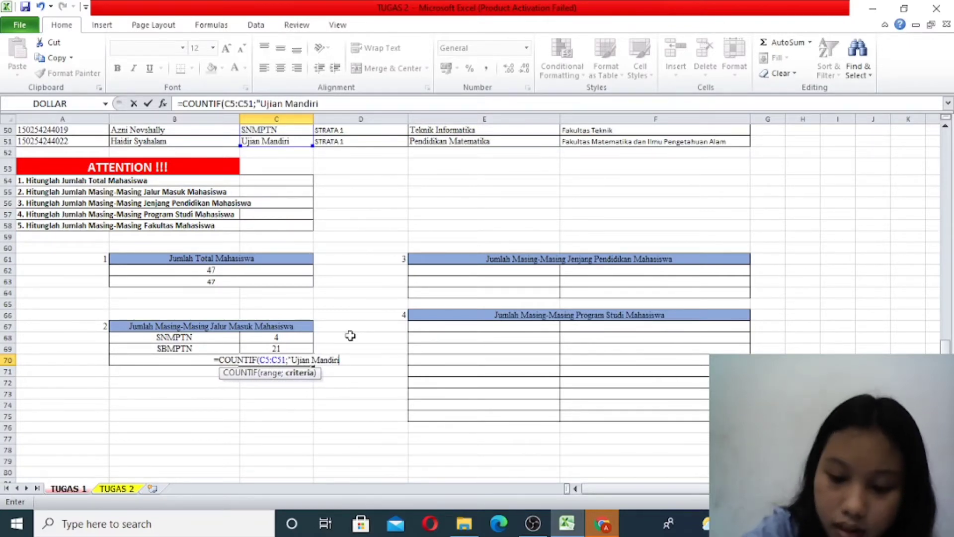
type("\")")
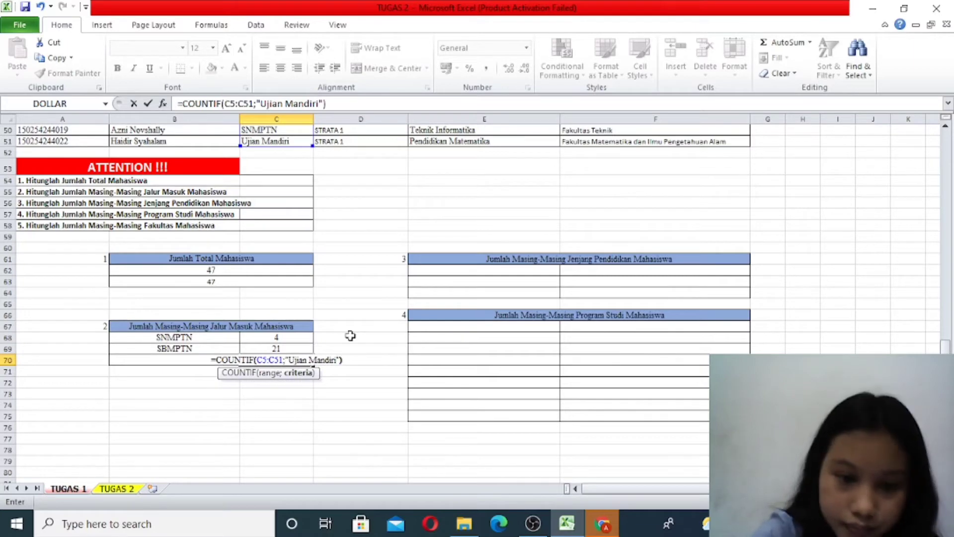
key("Return")
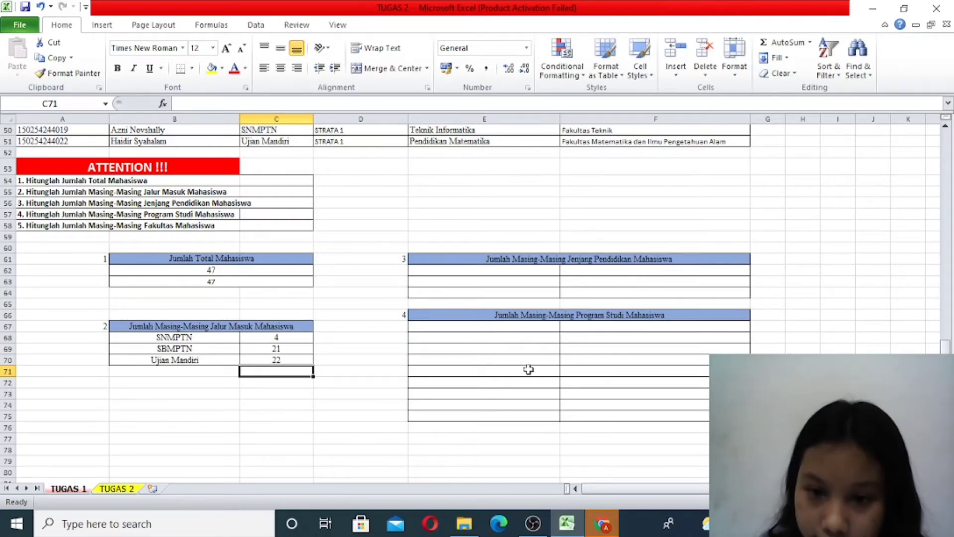
- Examine the JENJANG PENDIDIKAN column of the student data to identify the distinct education levels
scroll(492, 374, "up", 10)
scroll(439, 277, "up", 6)
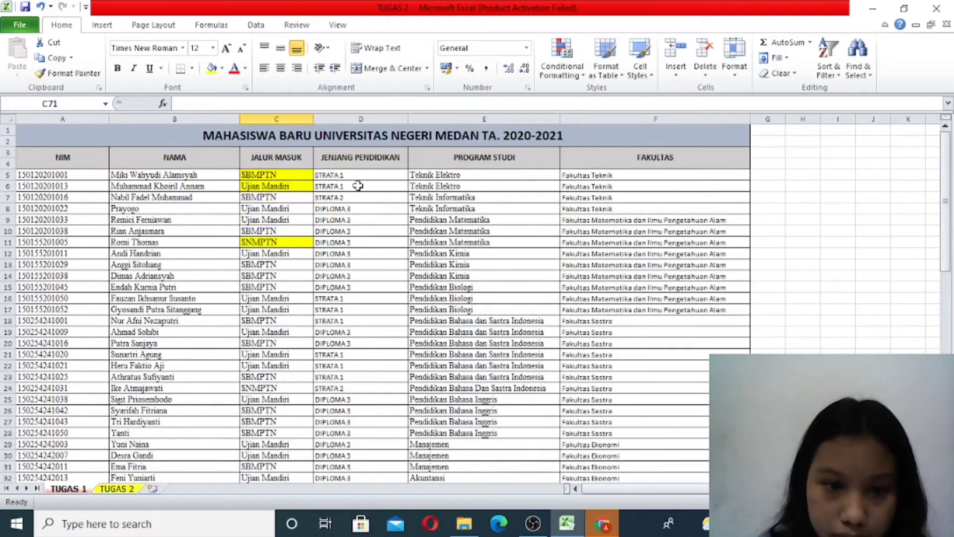
scroll(369, 290, "down", 12)
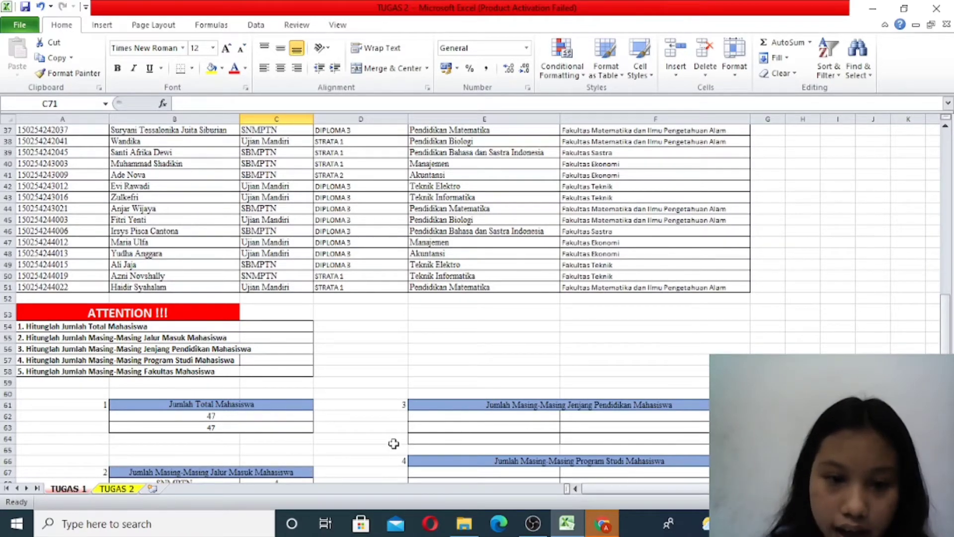
scroll(395, 437, "up", 8)
scroll(396, 422, "up", 4)
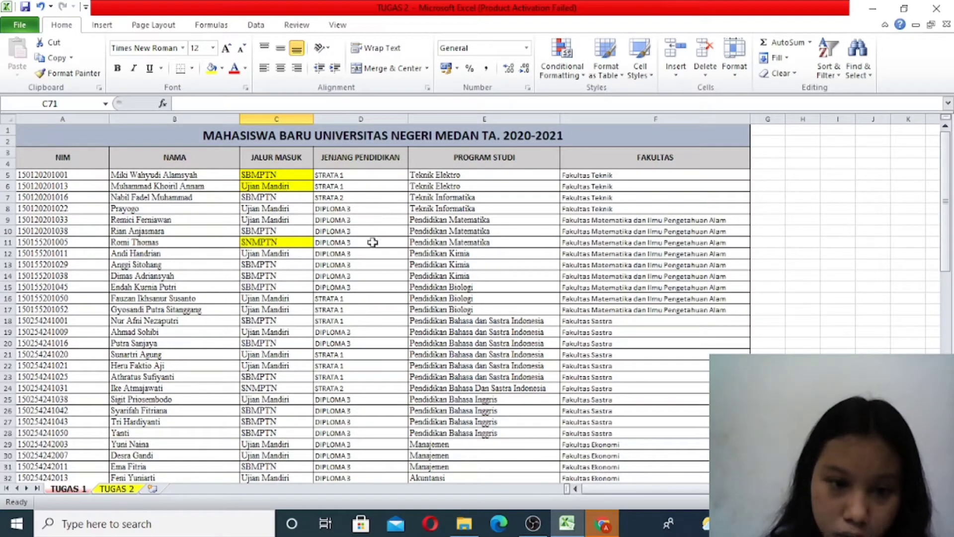
scroll(372, 254, "down", 4)
scroll(373, 255, "down", 12)
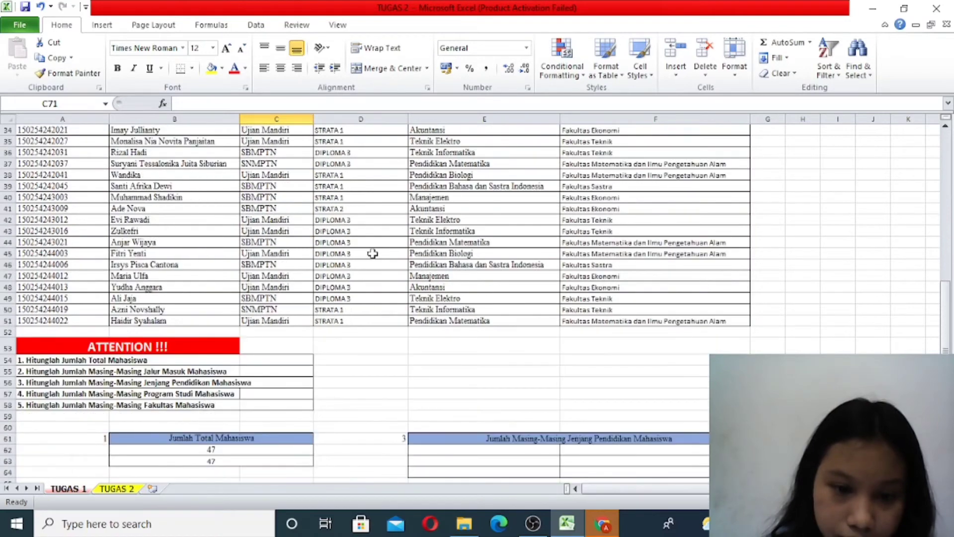
- Enter STRATA 1 in E62 as the first label of the Jenjang Pendidikan table
double_click(424, 281)
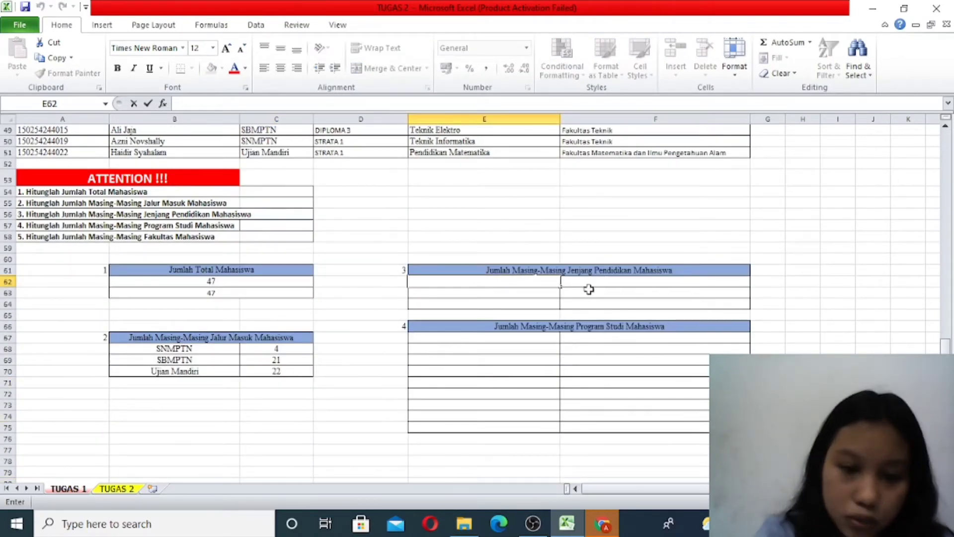
scroll(550, 289, "up", 7)
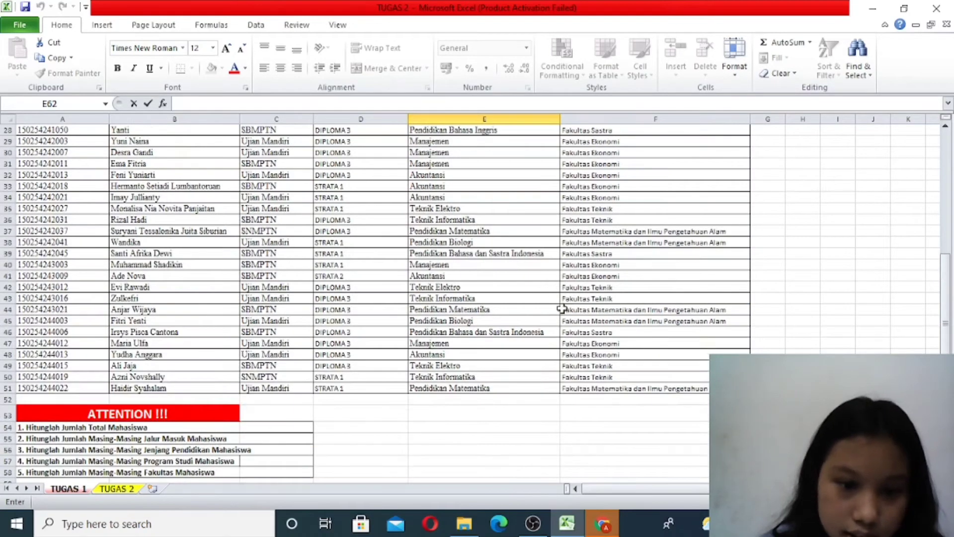
scroll(567, 316, "down", 4)
type("s")
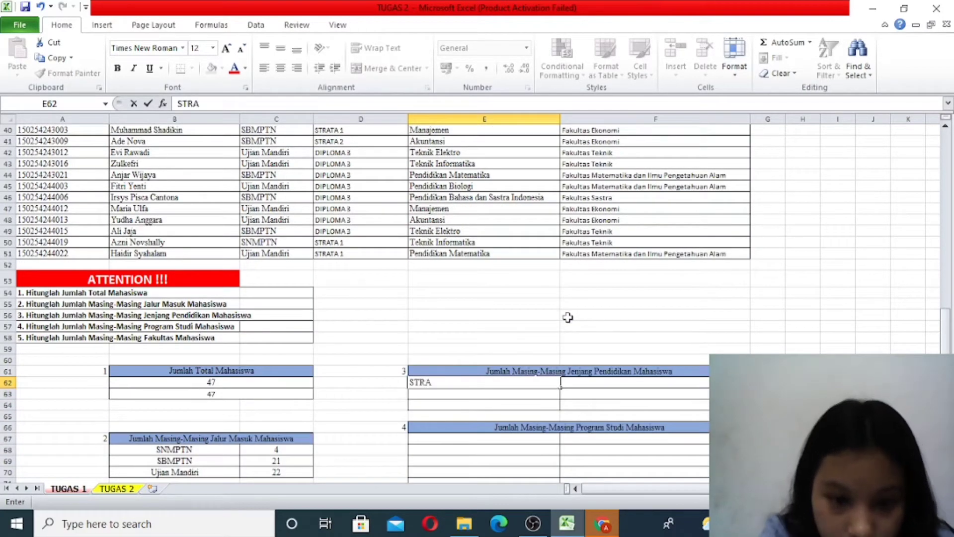
type("TRATA1")
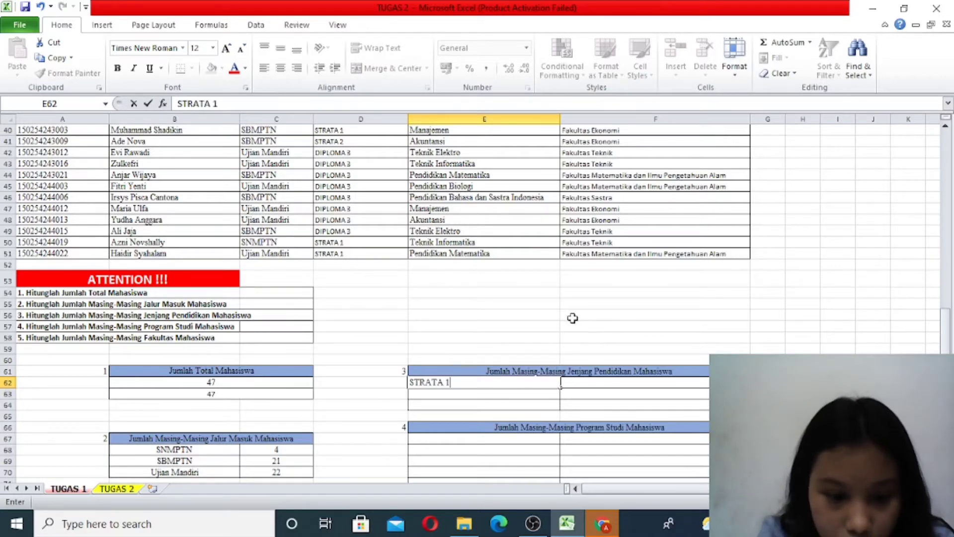
key("Return")
- Add the remaining education level labels, STRATA 2 in E63 and DIPLOMA 3 in E64
type("s")
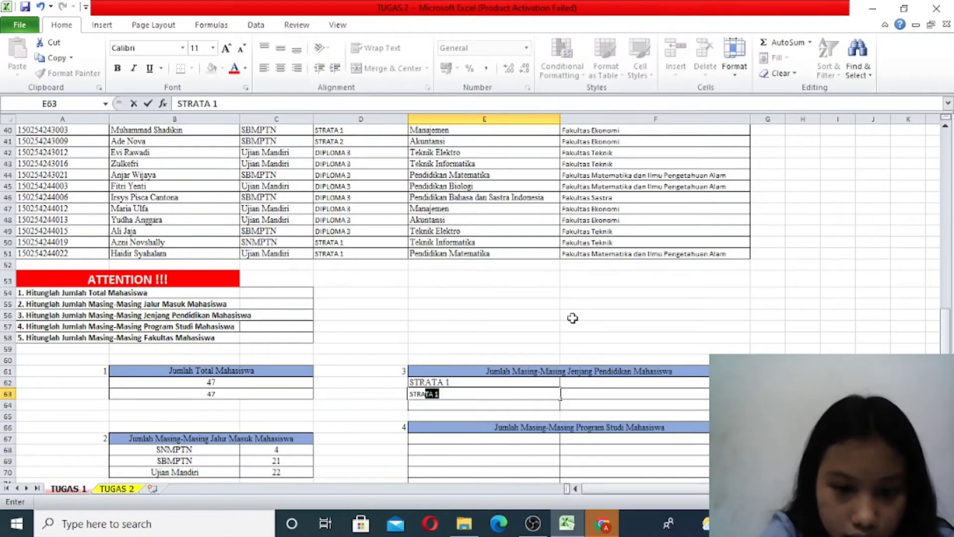
type("TRATA 2")
key("Return")
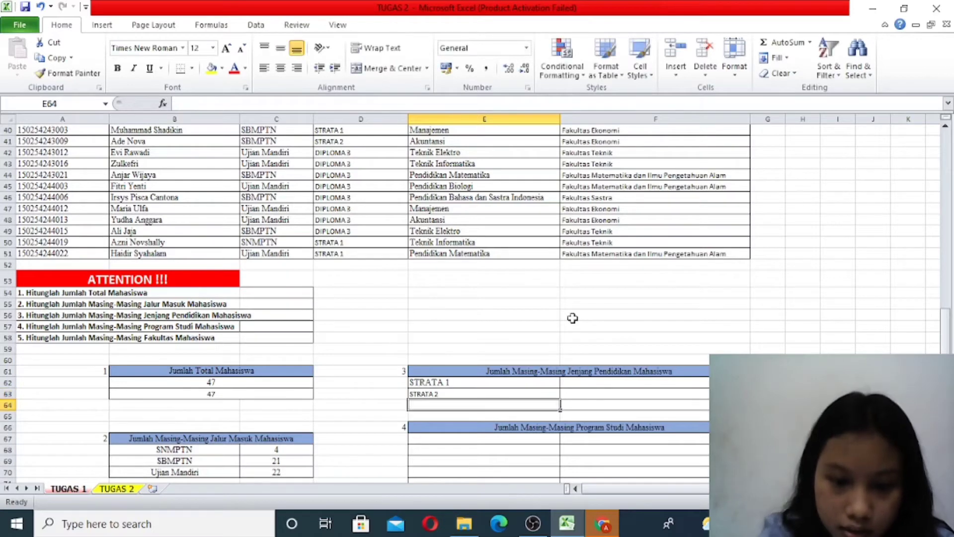
type("S")
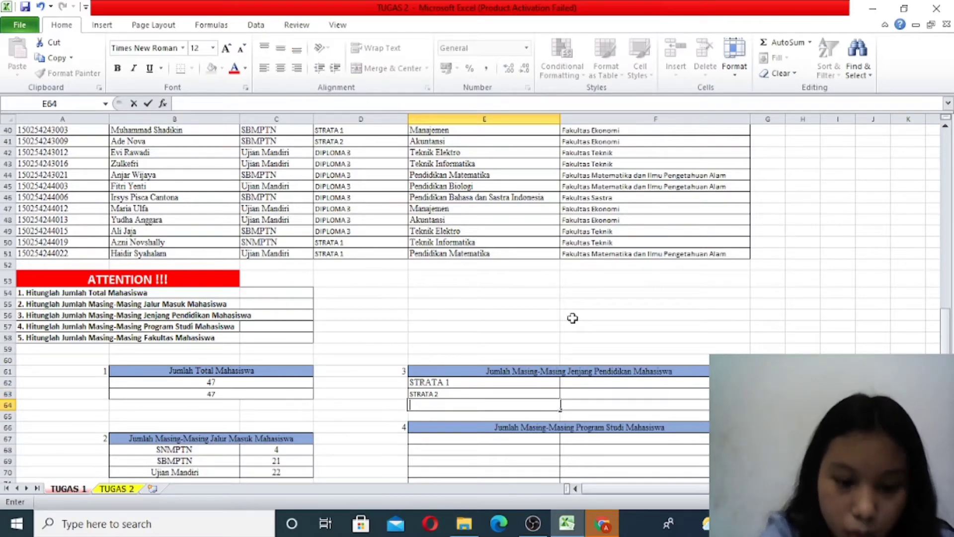
type("D")
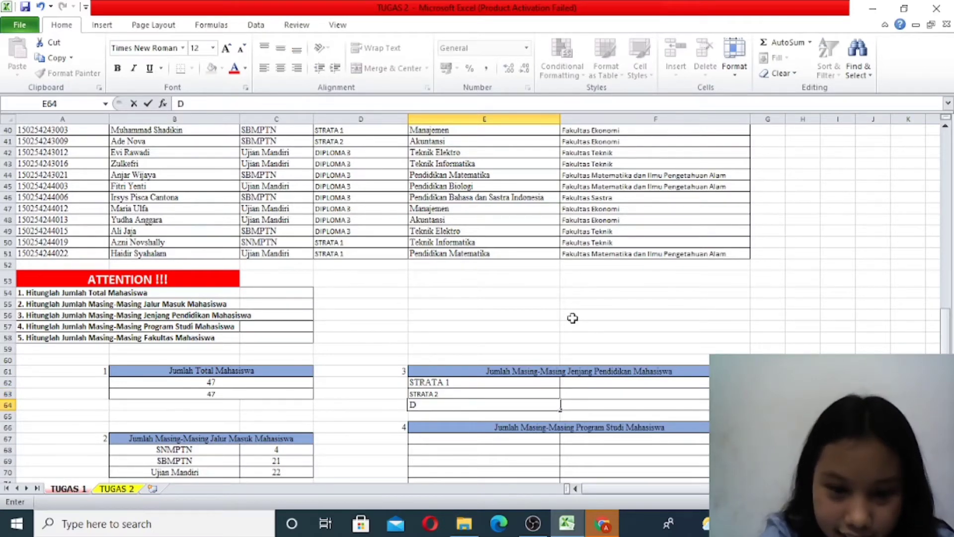
type("IPLOMA 3")
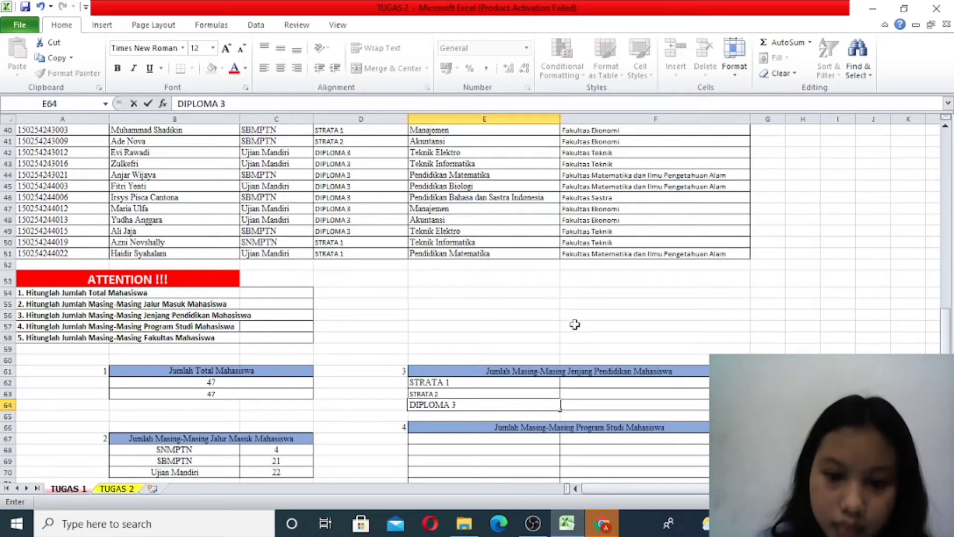
- Start a COUNTIF formula in F62 beside STRATA 1, using the education level data D5:D51 as its range
left_click(620, 381)
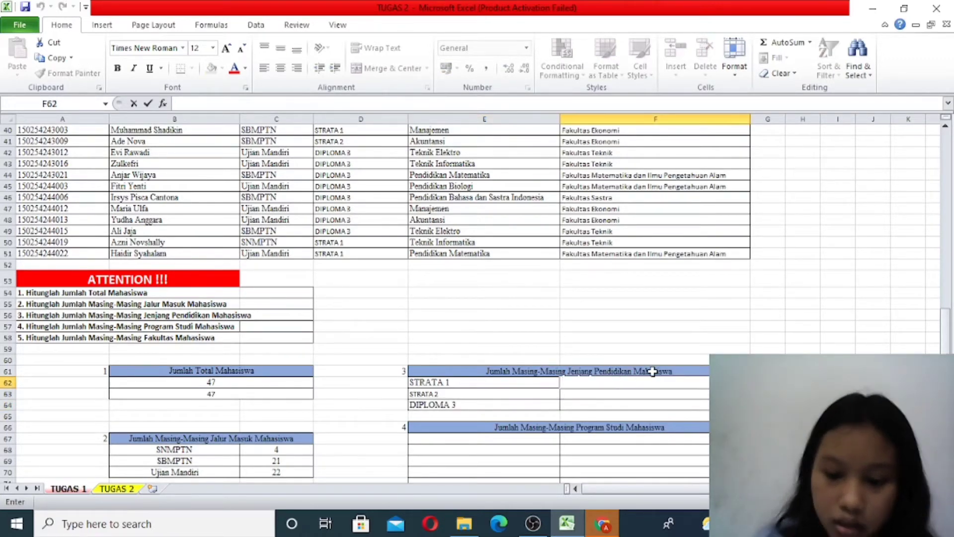
type("=")
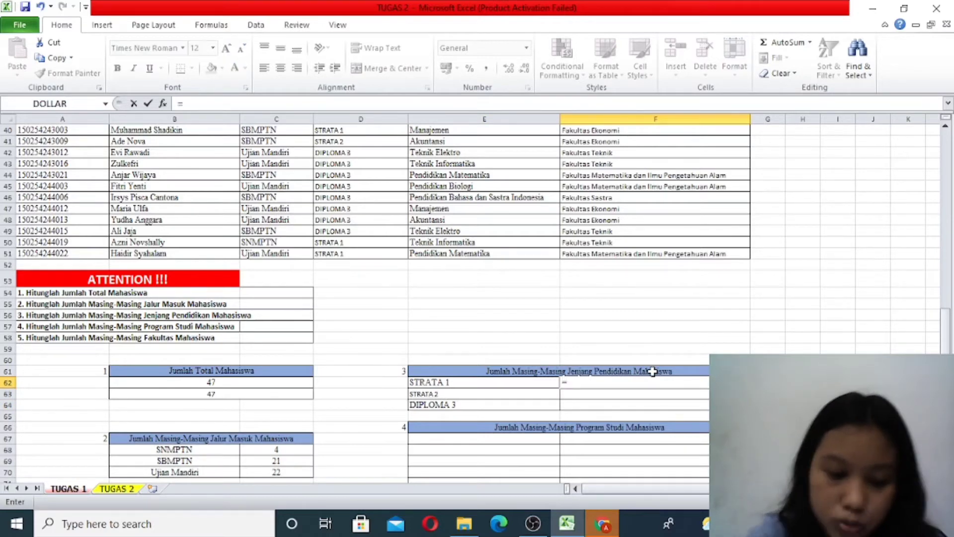
type("COUNT")
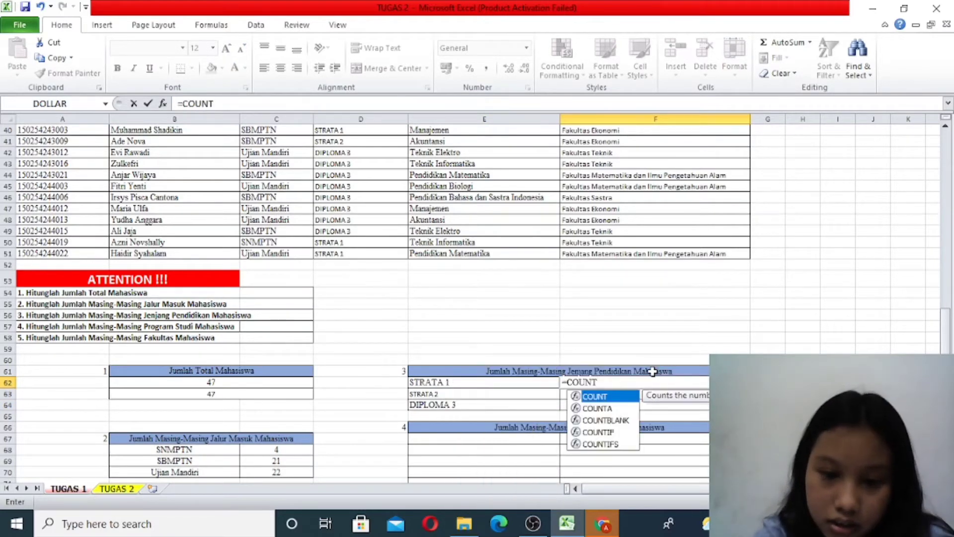
type("IF")
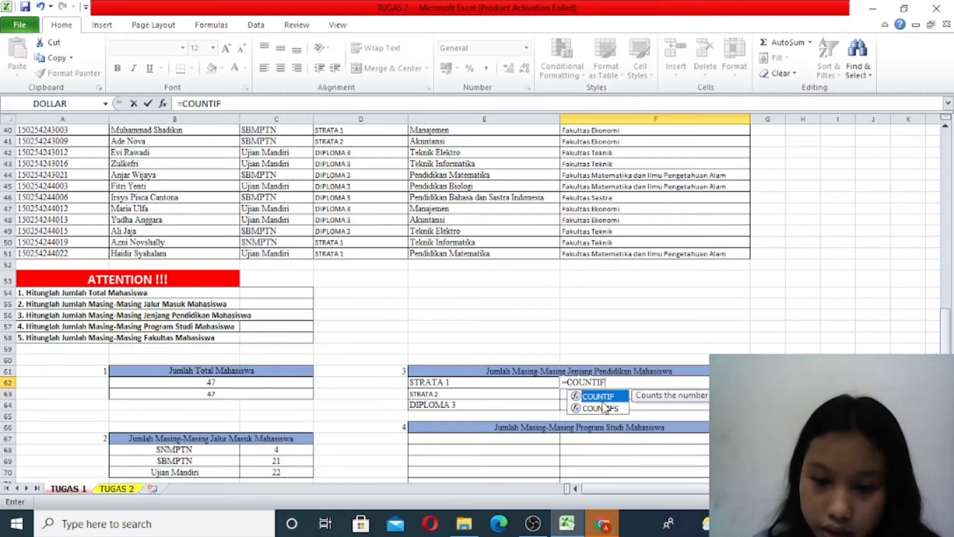
type("(")
scroll(479, 381, "up", 11)
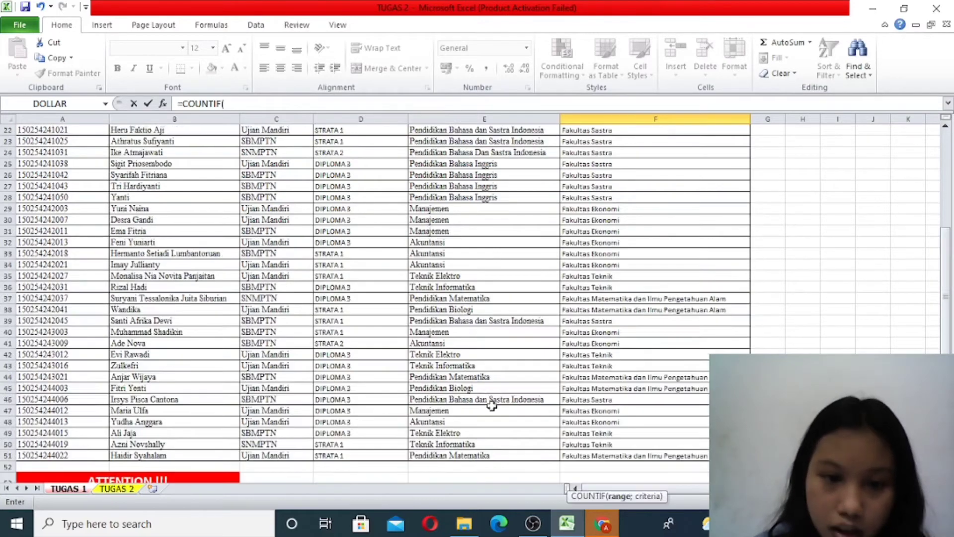
scroll(480, 382, "up", 2)
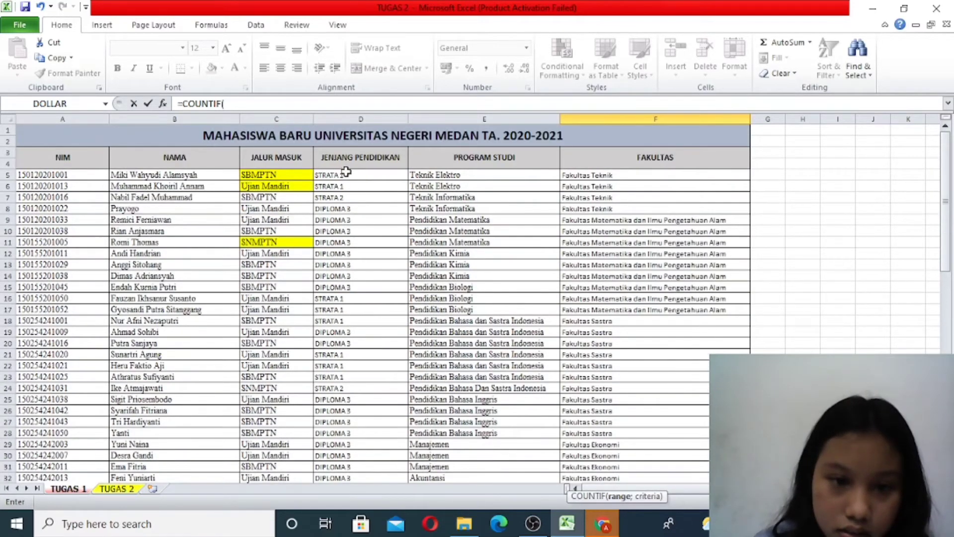
left_click_drag(346, 175, 374, 438)
scroll(492, 338, "down", 9)
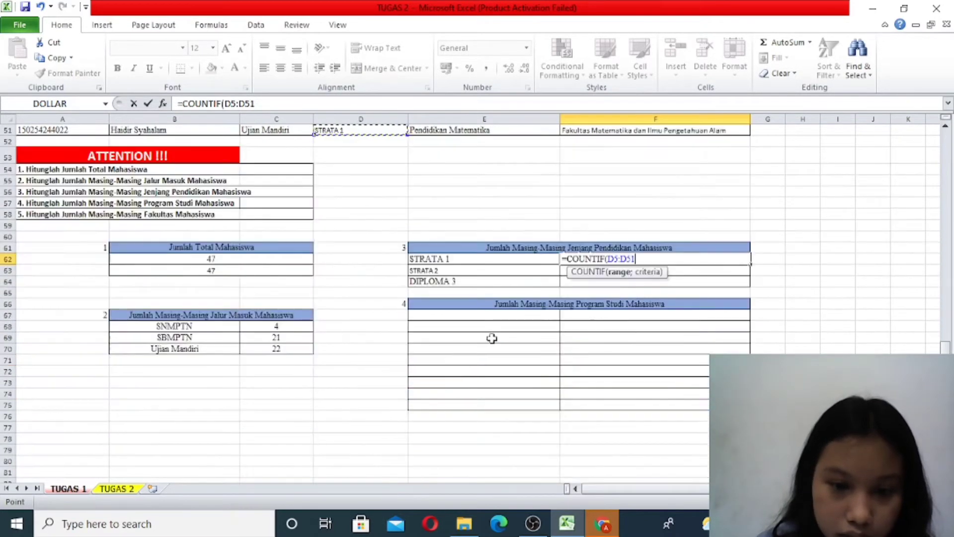
- Complete the F62 formula with the criterion "STRATA 1" and enter it as =COUNTIF(D5:D51;"STRATA 1")
type(";\"S")
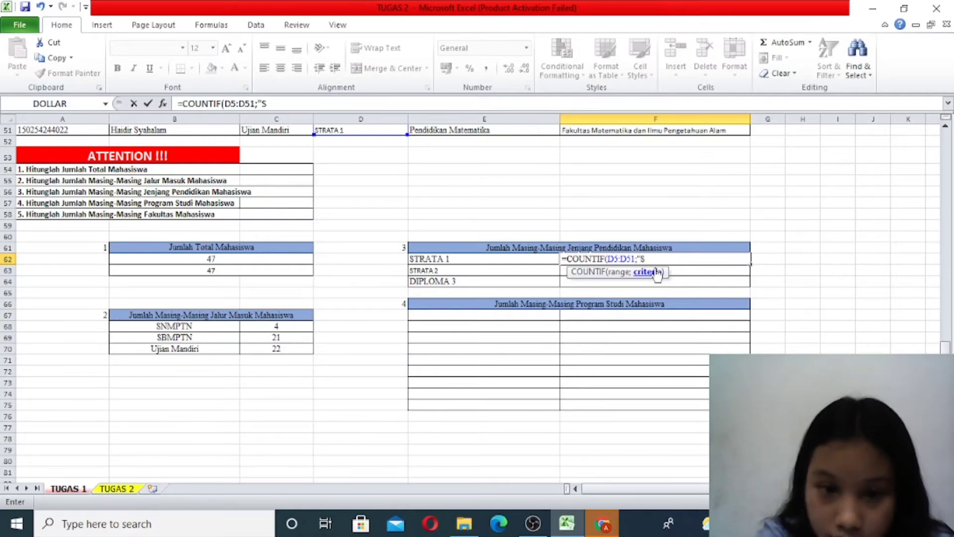
type("TRATA")
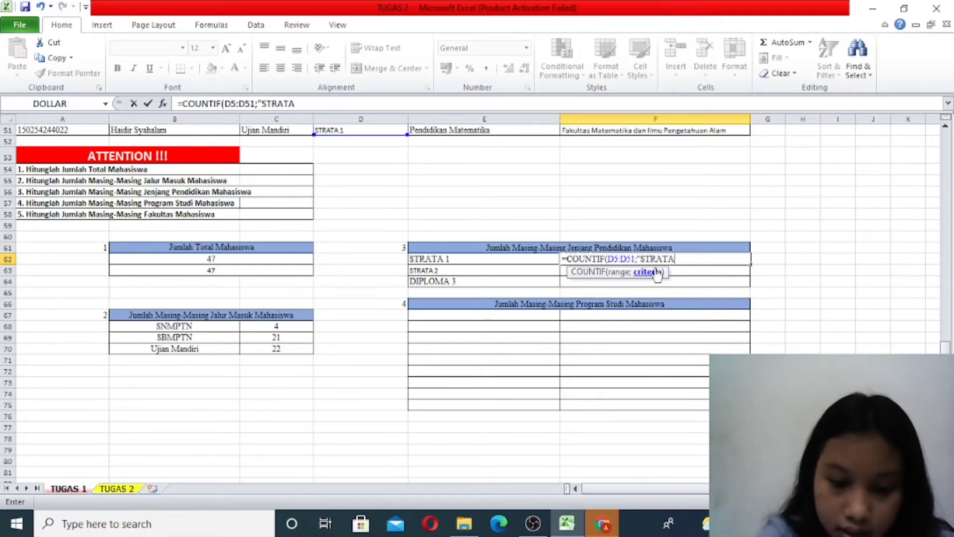
type(" 1")
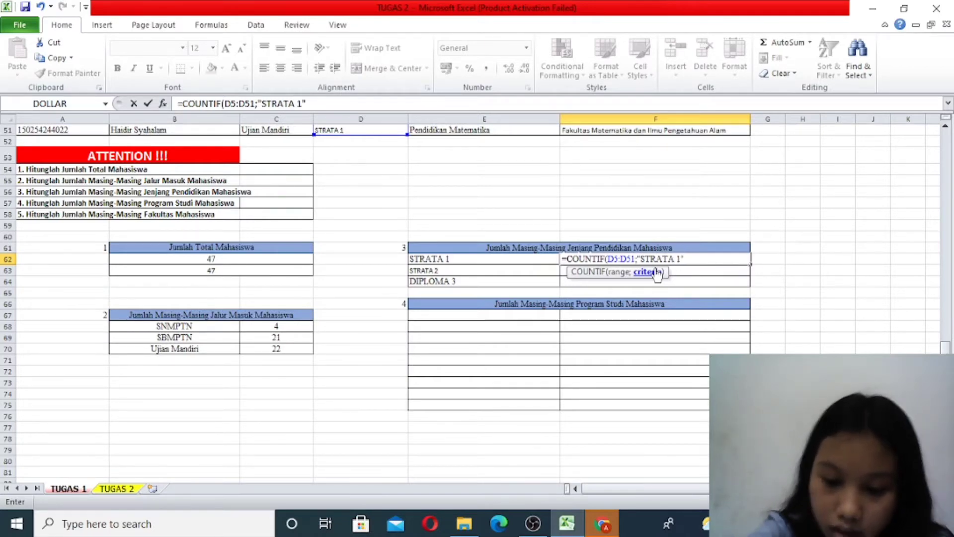
type("\")")
key("Return")
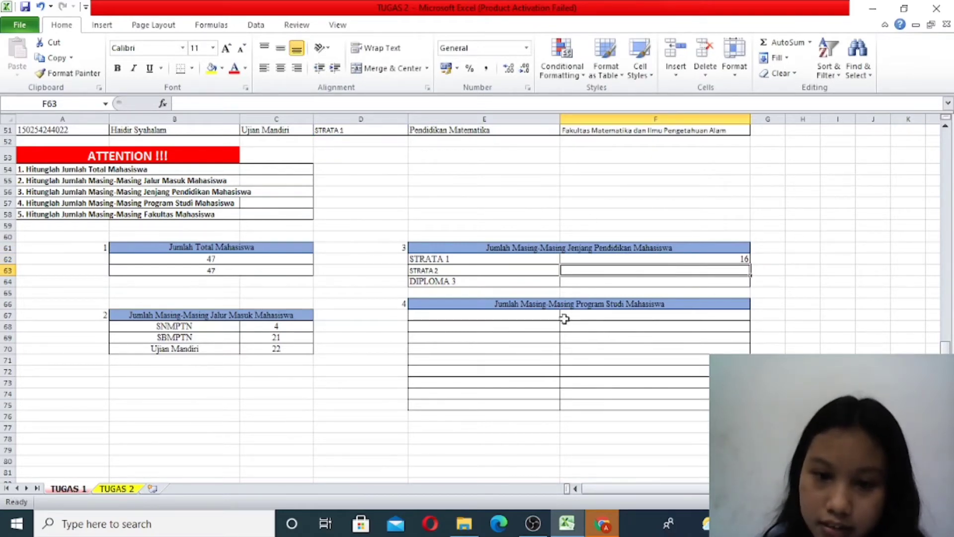
scroll(561, 299, "up", 3)
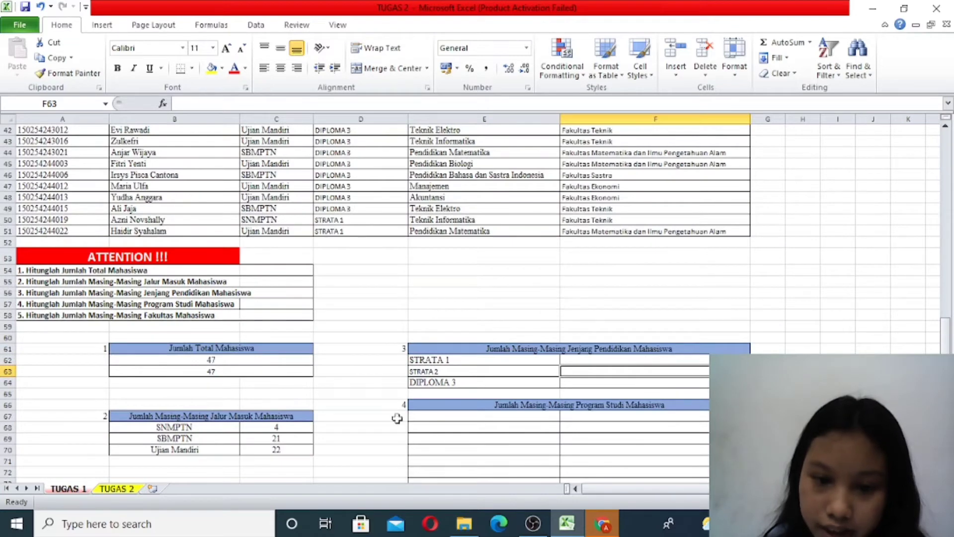
- Start a COUNTIF formula in F63 beside STRATA 2, using the education level data D5:D51 as its range
double_click(701, 372)
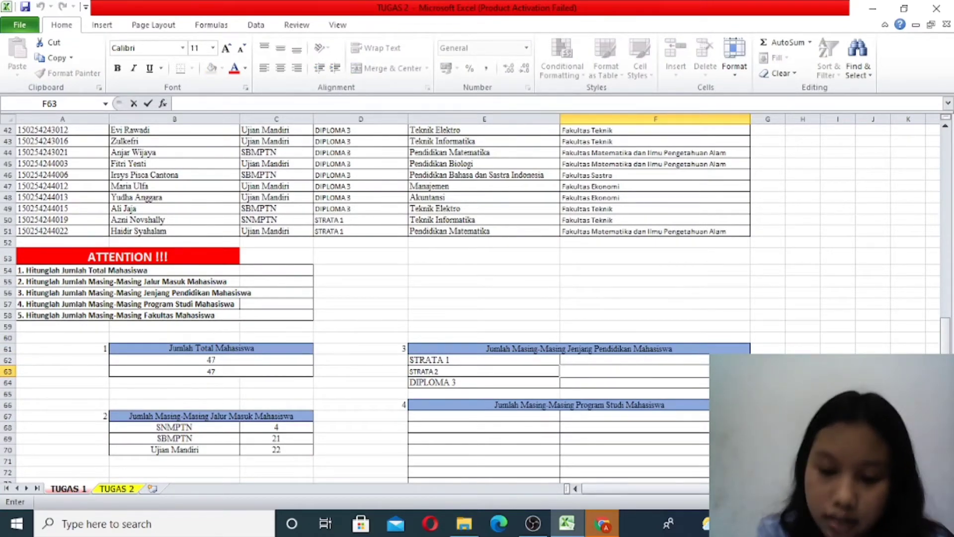
type("=COUNT")
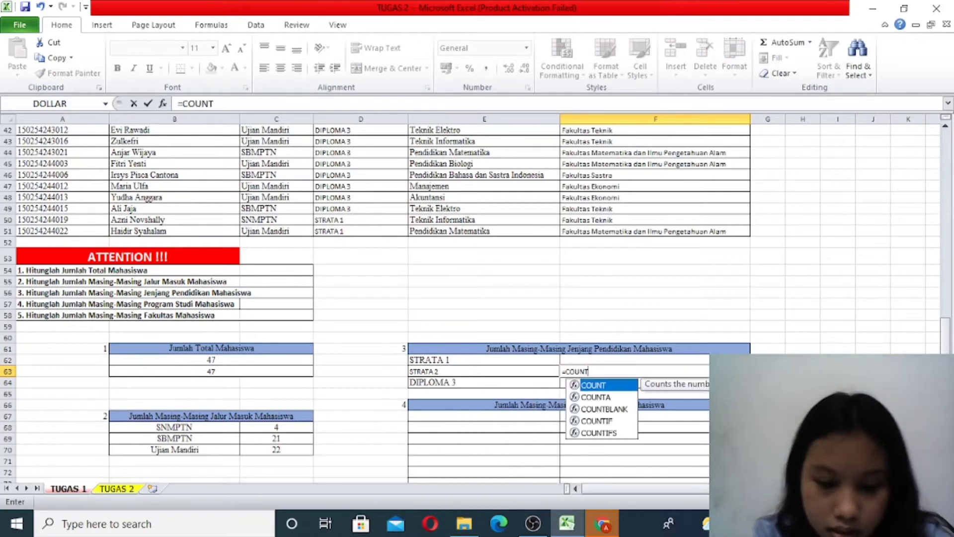
type("IF")
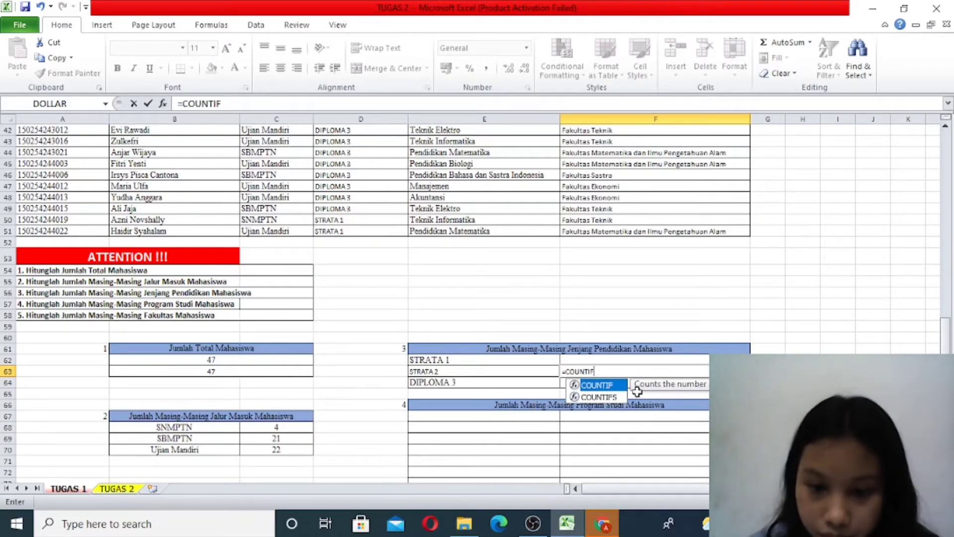
double_click(599, 385)
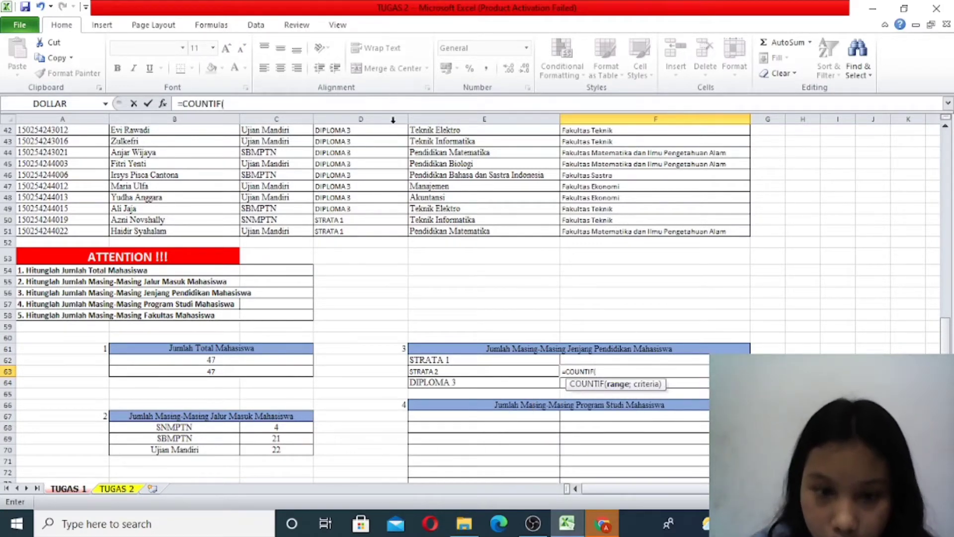
left_click_drag(333, 231, 352, 178)
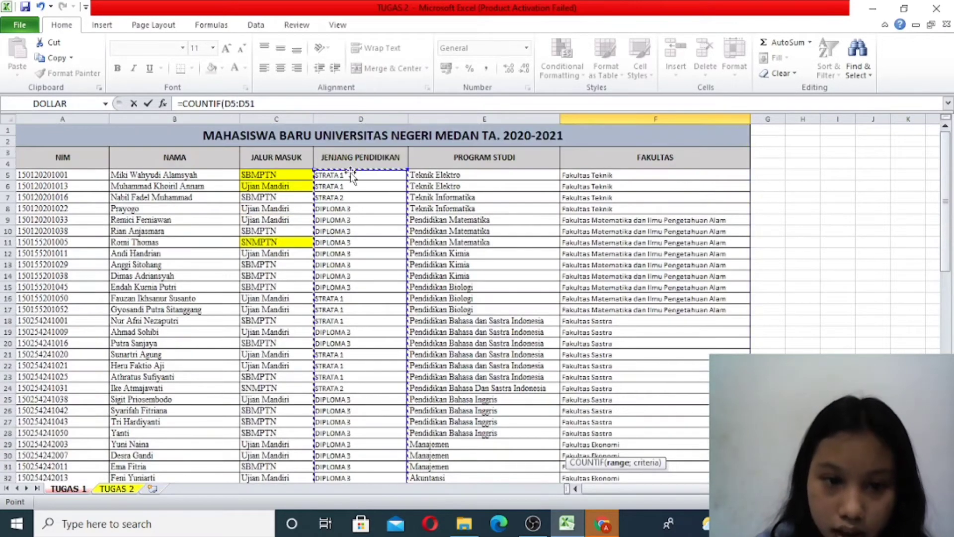
scroll(590, 295, "down", 13)
scroll(589, 295, "down", 3)
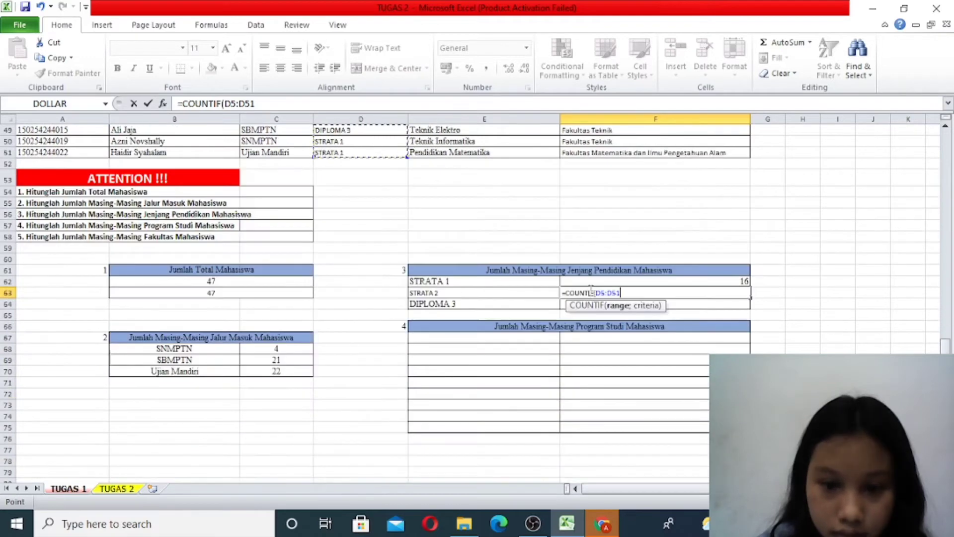
- Complete the F63 formula with the criterion "STRATA 2" and enter it as =COUNTIF(D5:D51;"STRATA 2")
type(";")
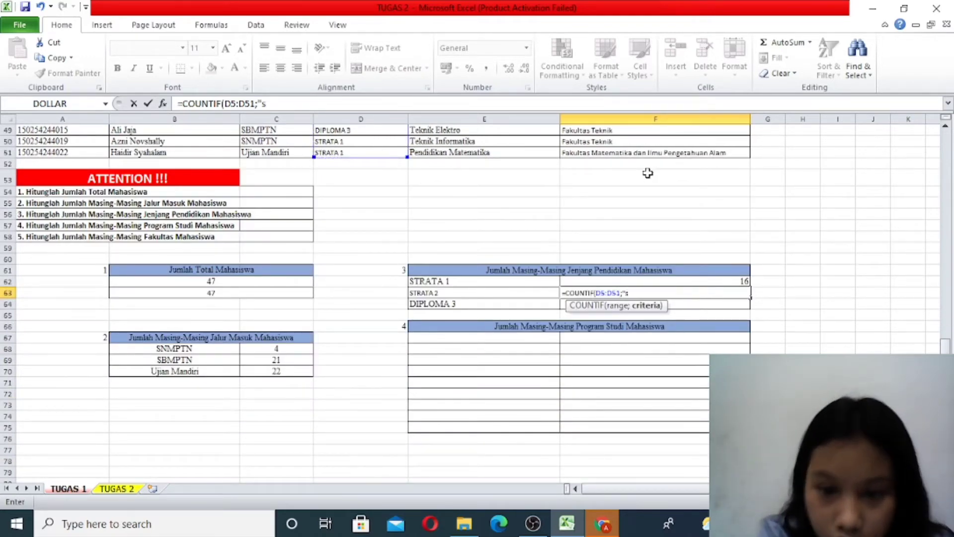
type("\"STRATA 2\"")
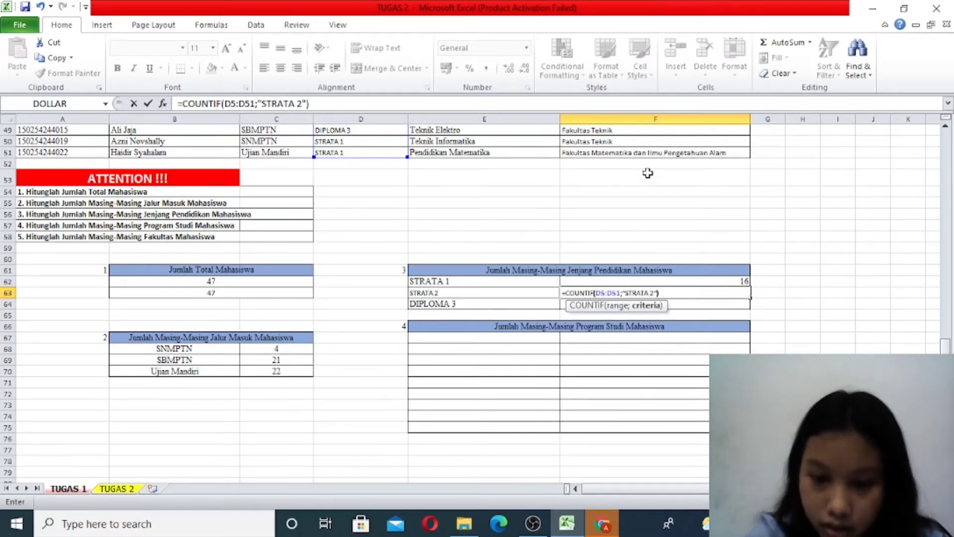
key("Return")
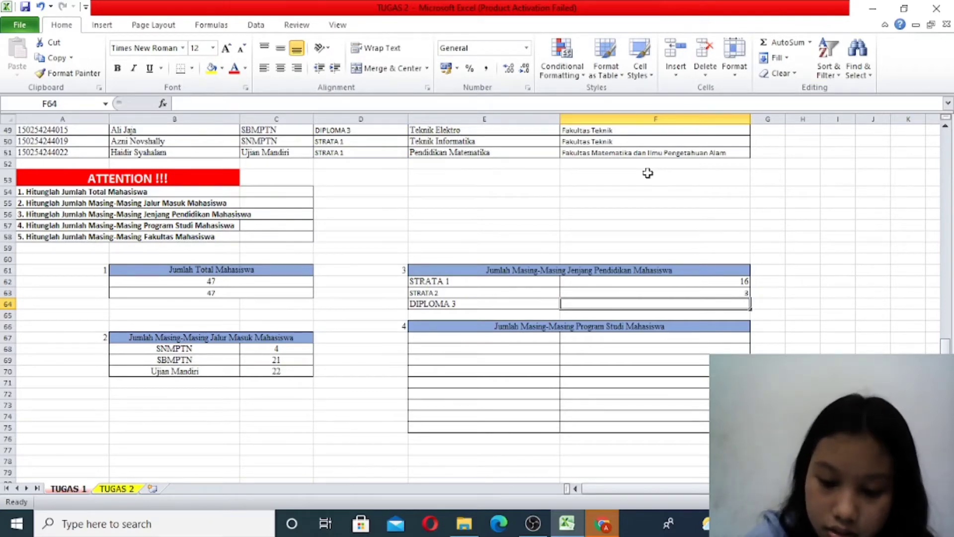
- Begin a formula in F64 beside the DIPLOMA 3 label
type("=")
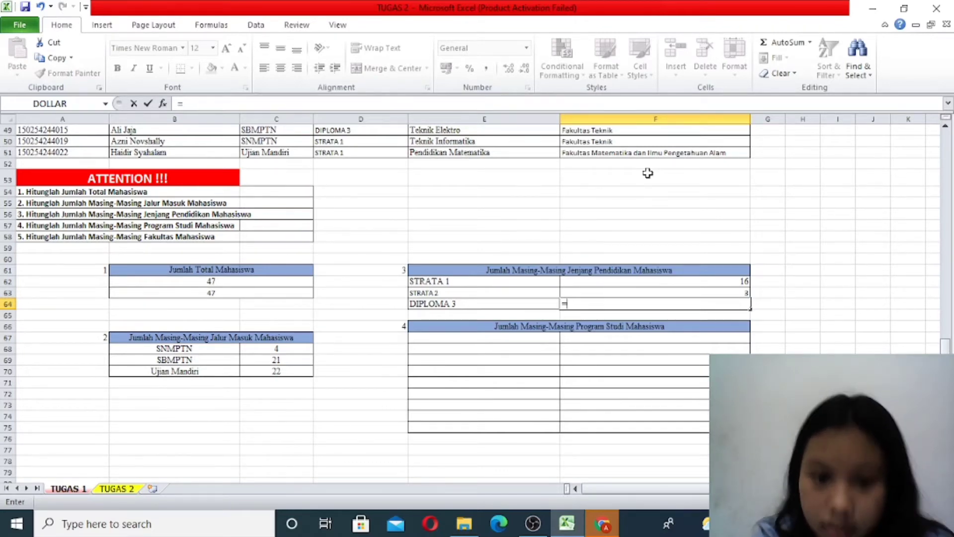
type("DI")
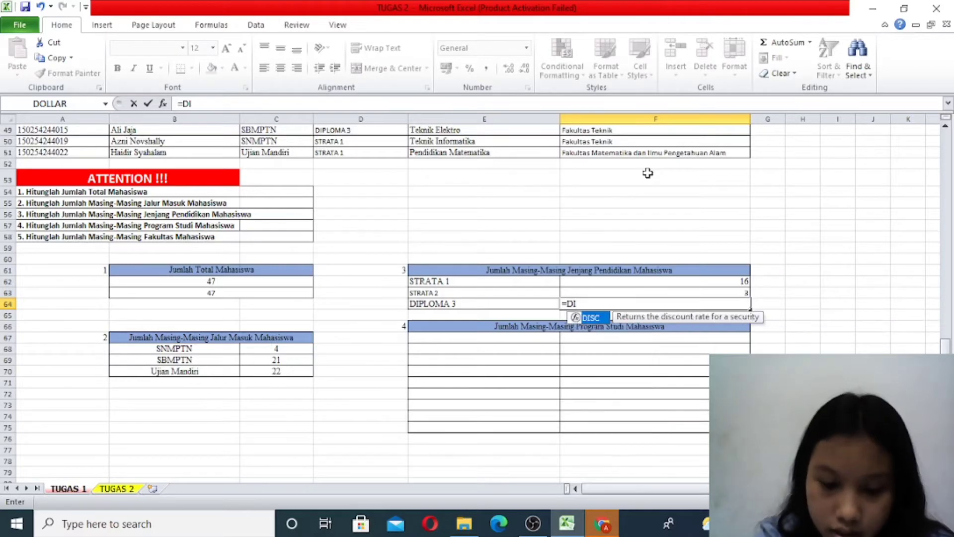
type("PLOMA 3")
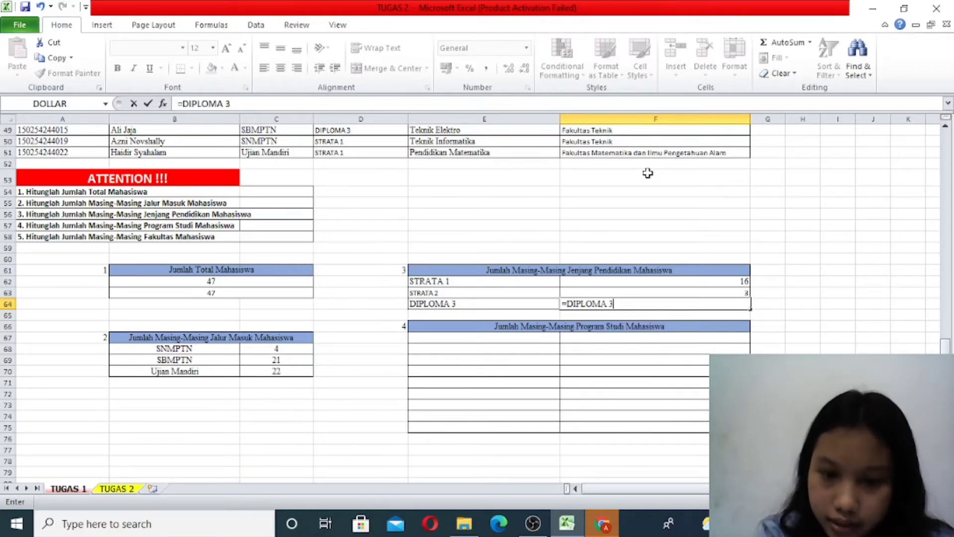
key("BackSpace")
key("BackSpace")
key("BackSpace")
key("BackSpace")
key("BackSpace")
key("BackSpace")
key("BackSpace")
key("BackSpace")
- Use COUNTIF in the F64 formula, with the education level data D5:D51 as its range
type("COUNT")
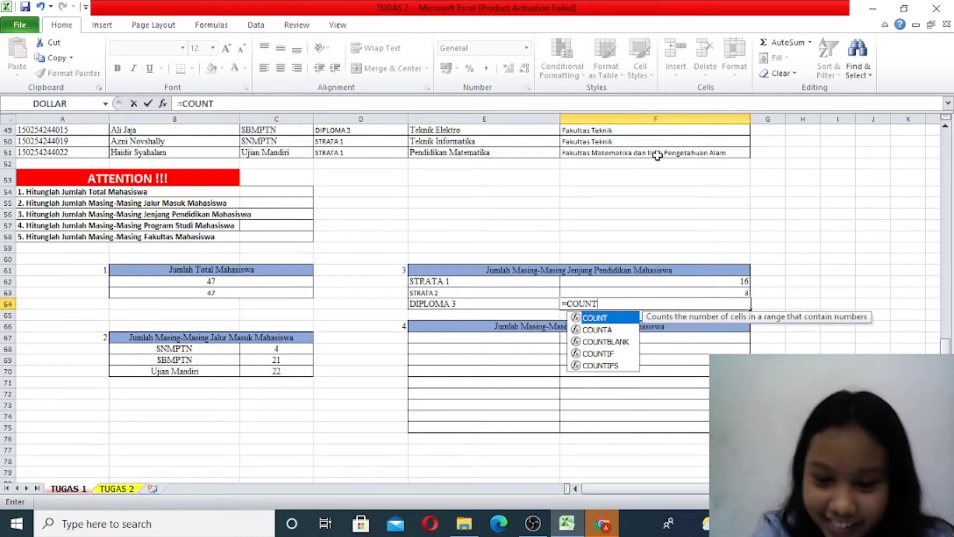
key("BackSpace")
key("BackSpace")
key("BackSpace")
type("NT")
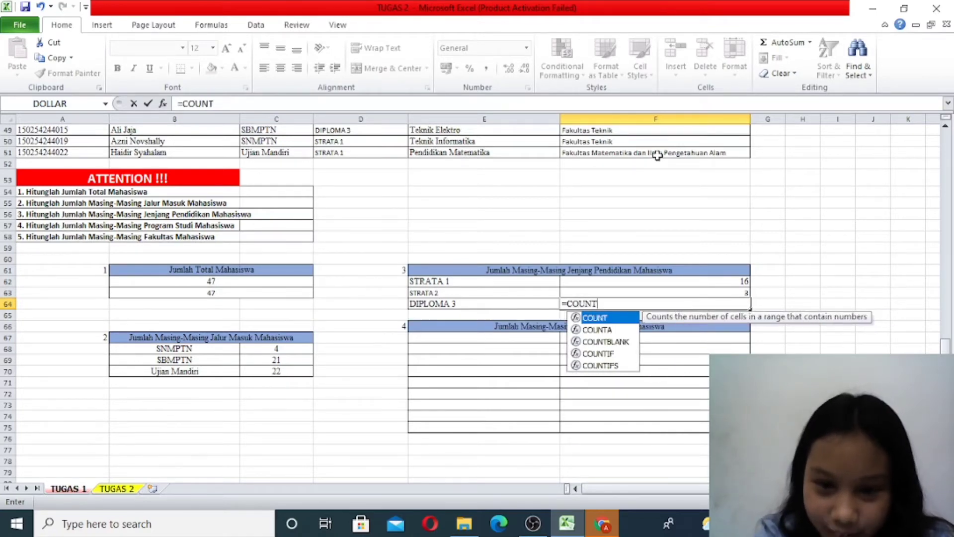
type("IF")
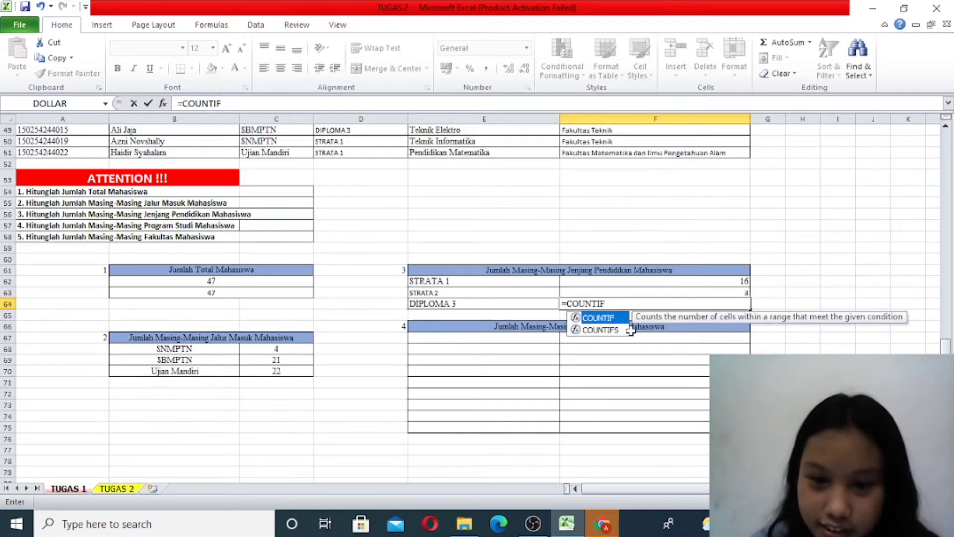
double_click(618, 321)
scroll(449, 298, "up", 16)
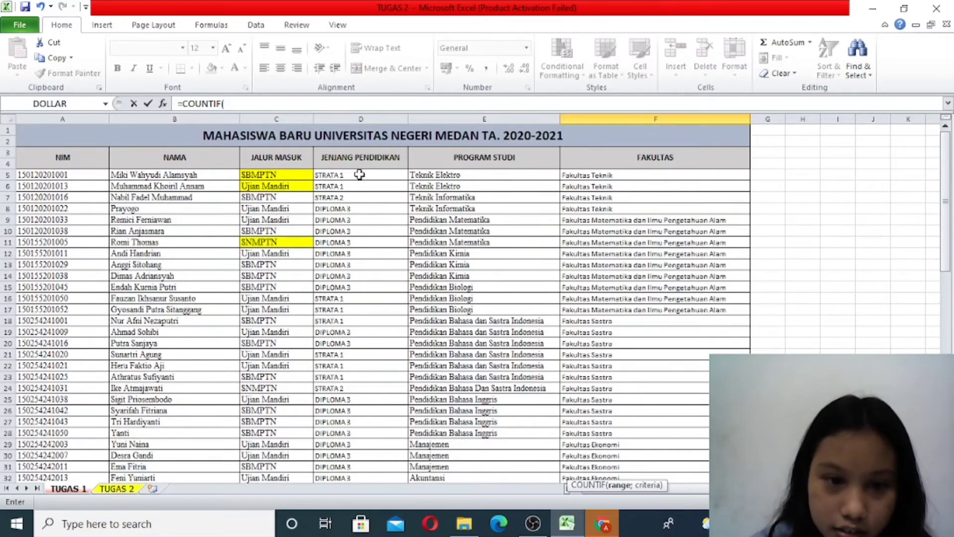
left_click_drag(358, 174, 379, 443)
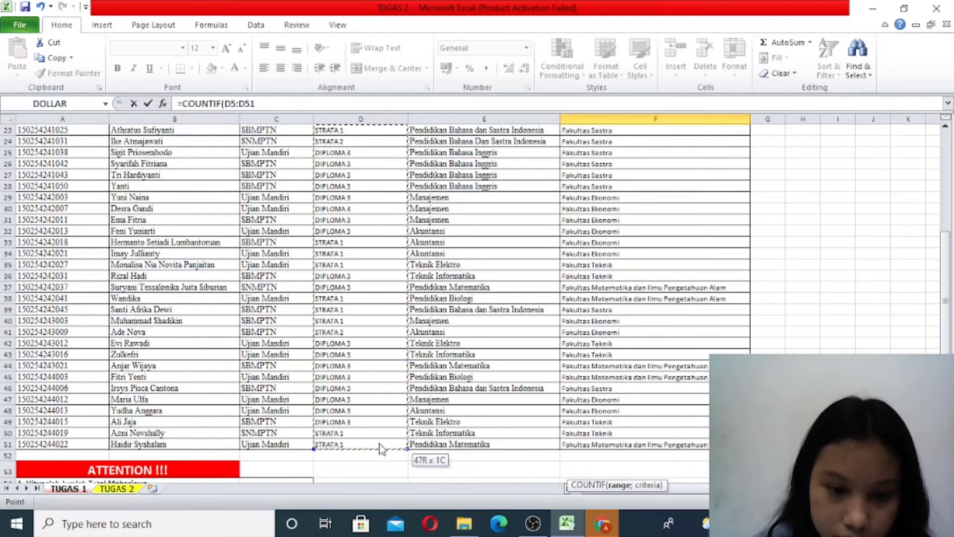
scroll(474, 407, "down", 5)
scroll(473, 407, "down", 3)
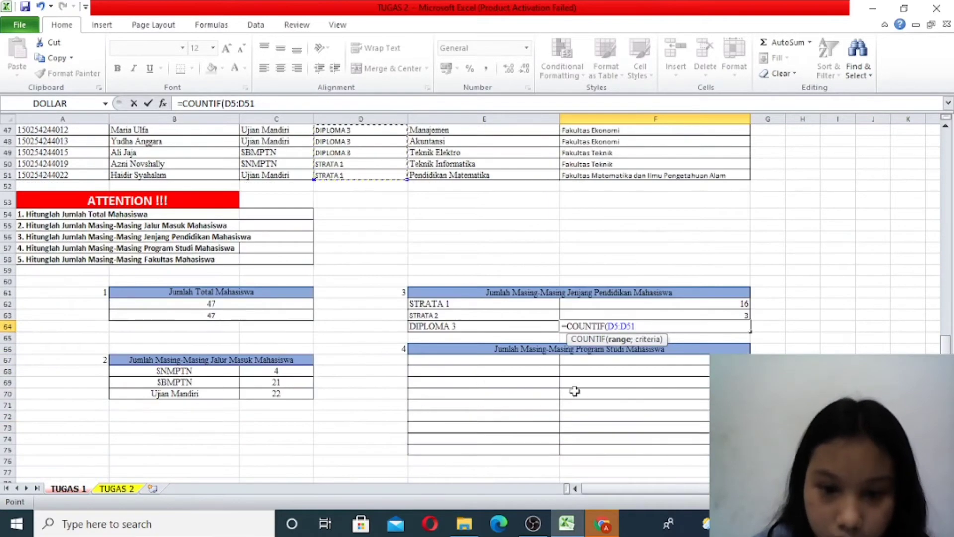
- Complete the F64 formula with the criterion "DIPLOMA 3" and enter it as =COUNTIF(D5:D51;"DIPLOMA 3")
type(";\"DIPL")
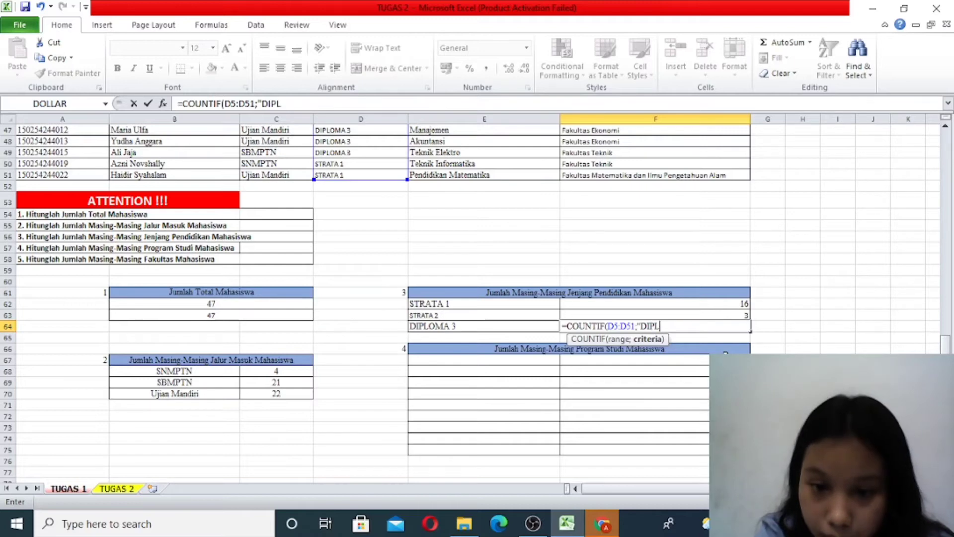
type("OMA")
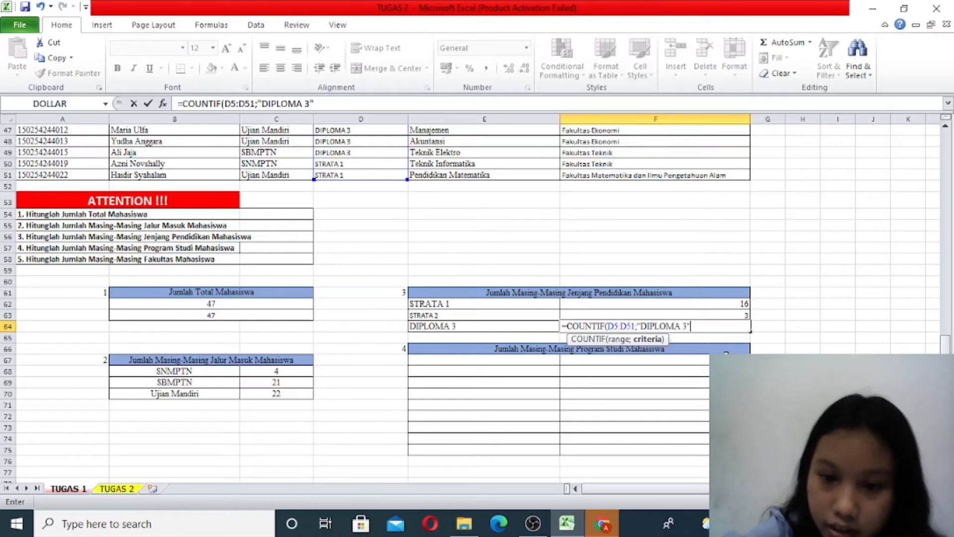
type("3\")")
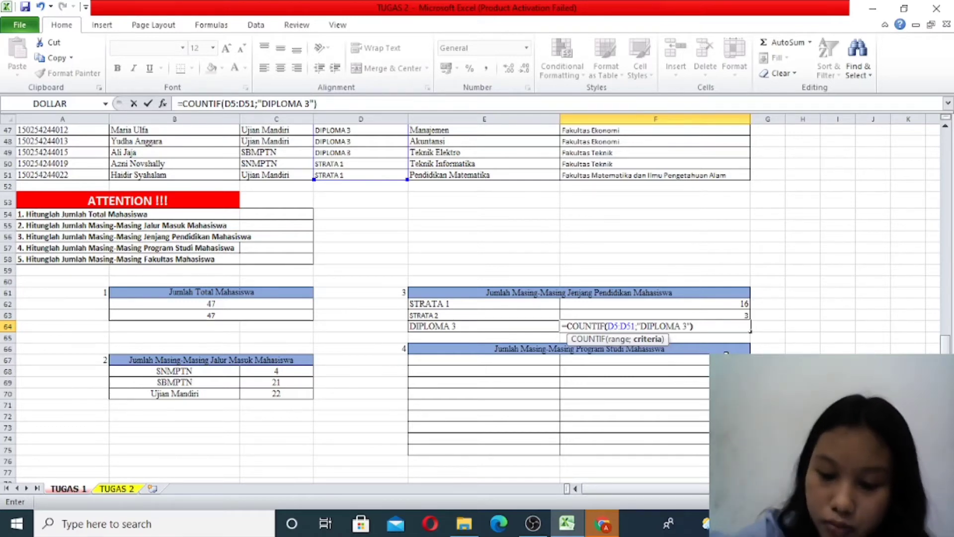
key("Return")
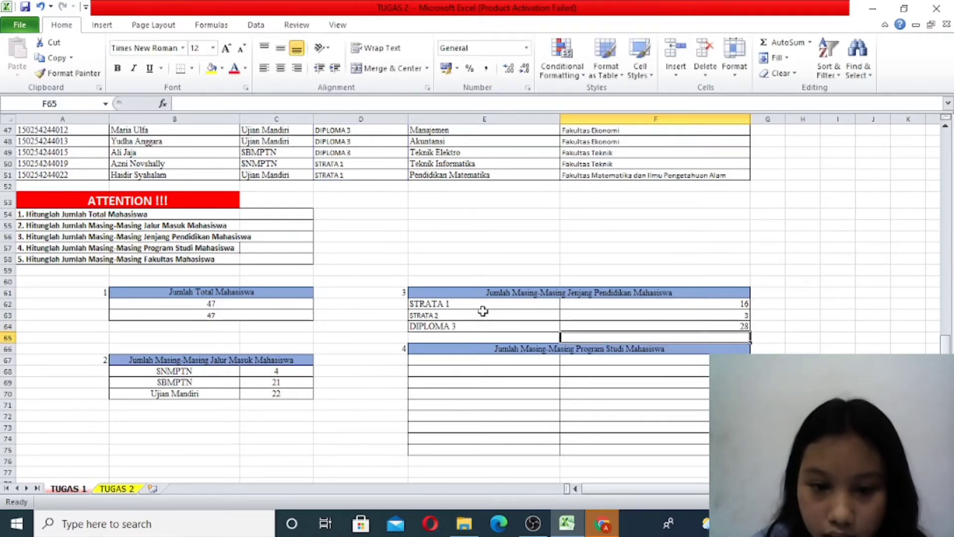
- Center the labels and counts of the Jenjang Pendidikan table, E62:F64
left_click_drag(483, 303, 611, 328)
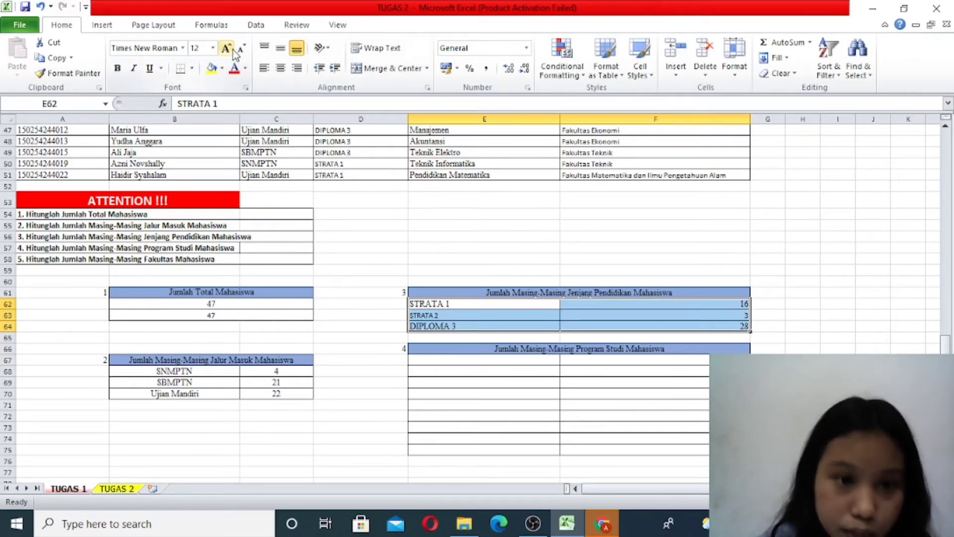
left_click(281, 68)
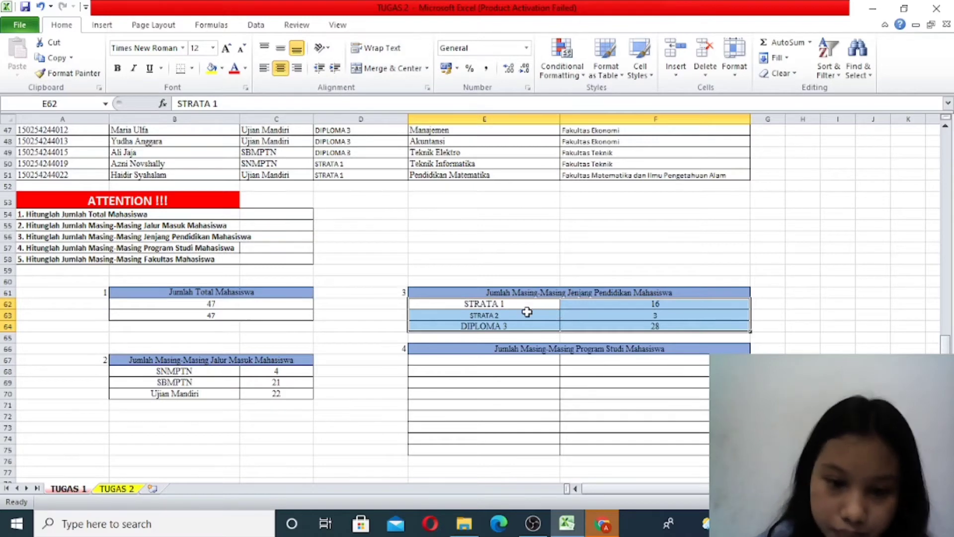
- Examine the empty Program Studi table and the PROGRAM STUDI data column to identify the distinct study programs
scroll(149, 360, "down", 4)
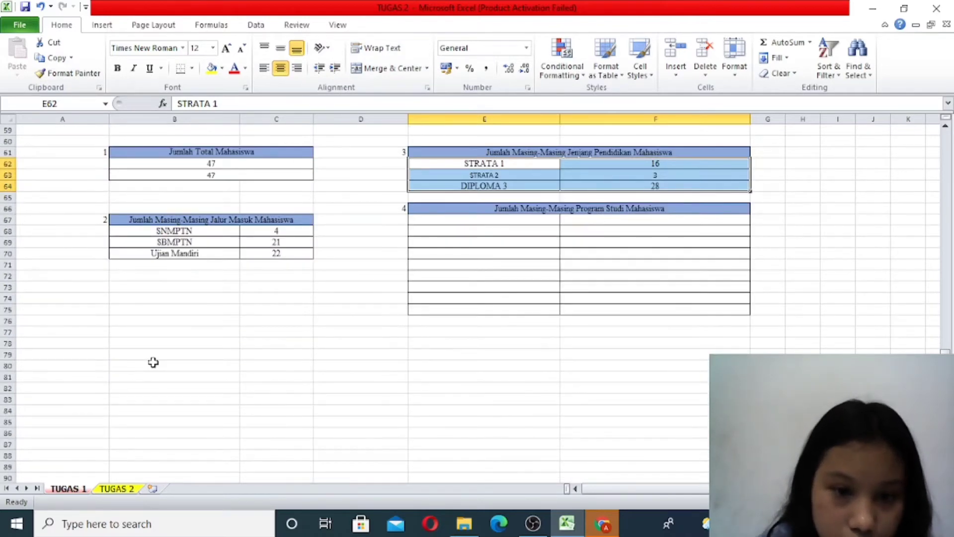
scroll(153, 362, "up", 2)
scroll(153, 362, "up", 1)
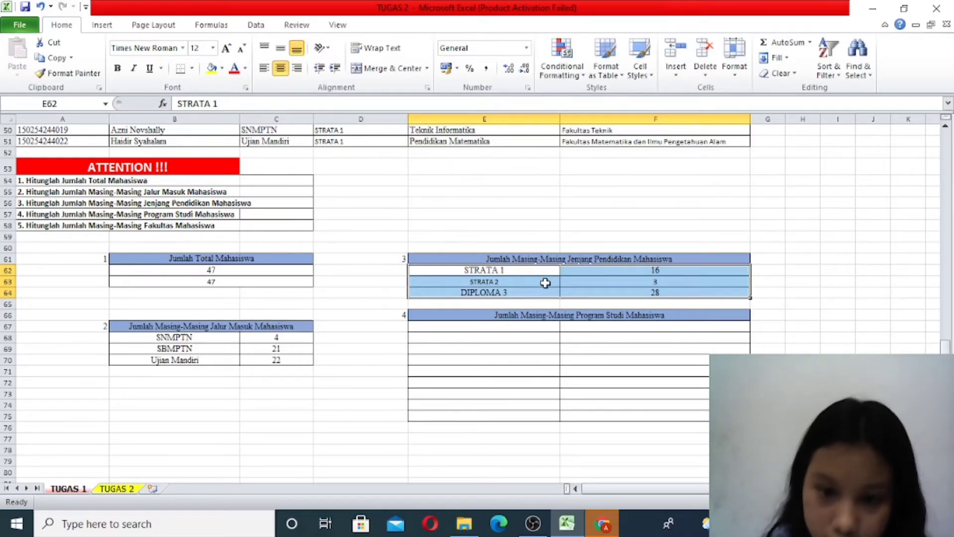
scroll(544, 343, "up", 12)
scroll(533, 320, "up", 4)
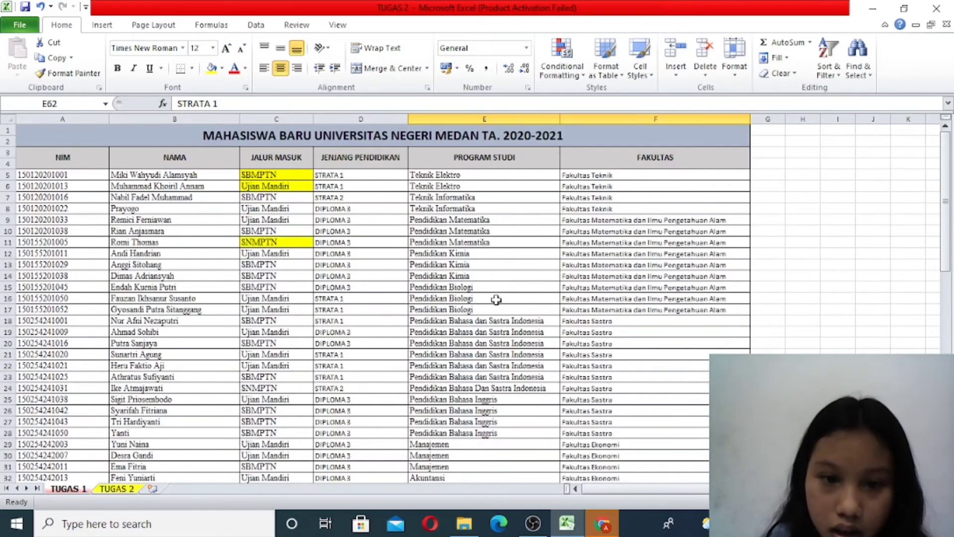
scroll(496, 299, "down", 11)
scroll(487, 277, "up", 6)
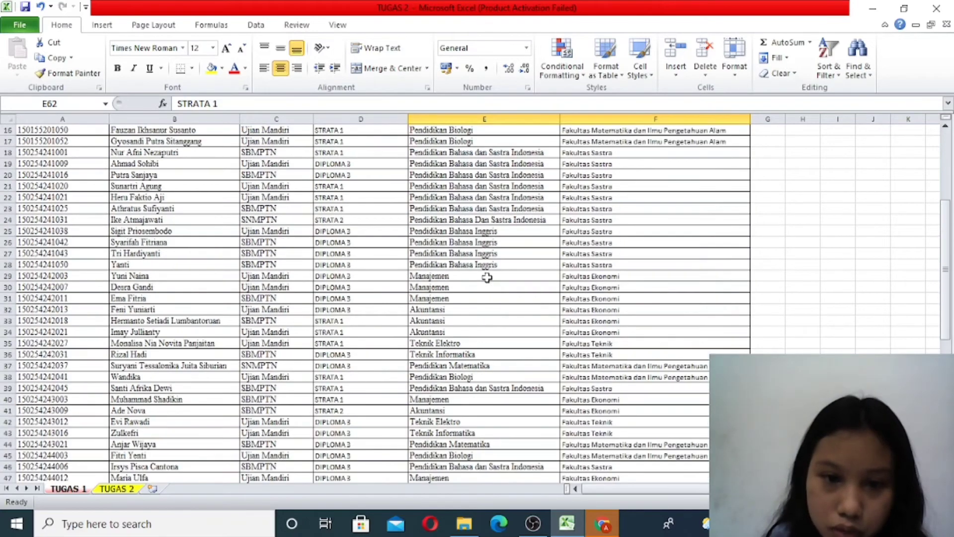
scroll(487, 278, "up", 5)
- Fill in yellow the first occurrences of Teknik Elektro (E5), Teknik Informatika (E7), Pendidikan Matematika (E9) and Pendidikan Kimia (E12)
left_click(482, 177)
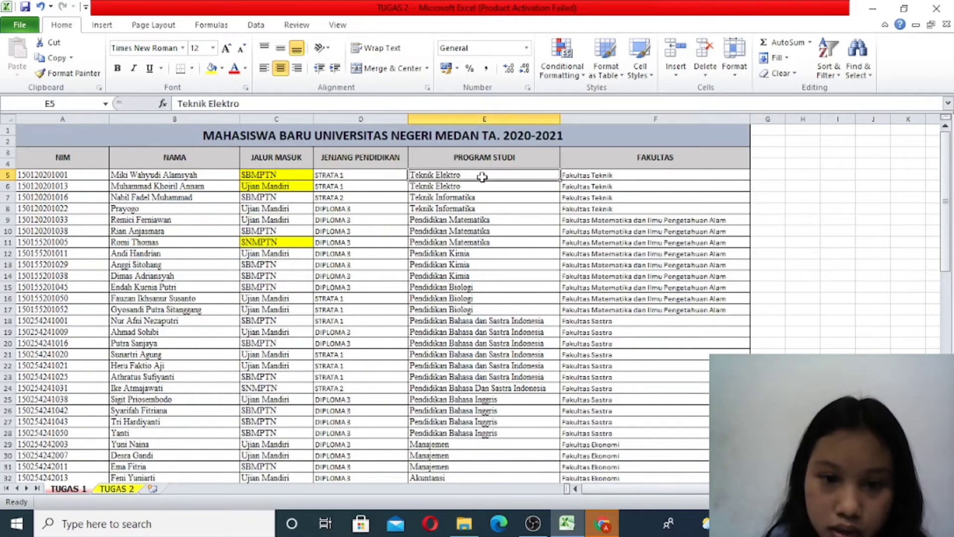
left_click(212, 70)
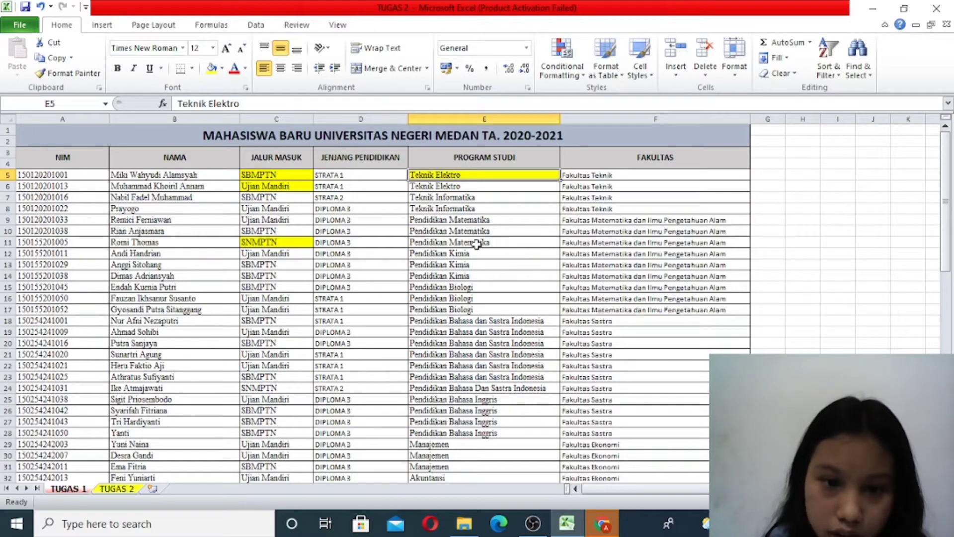
left_click(477, 197)
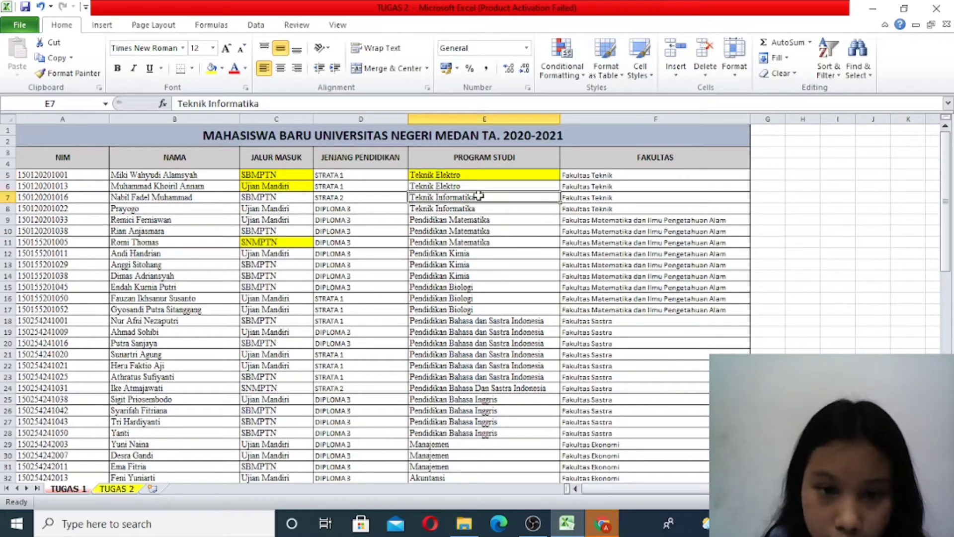
left_click(213, 68)
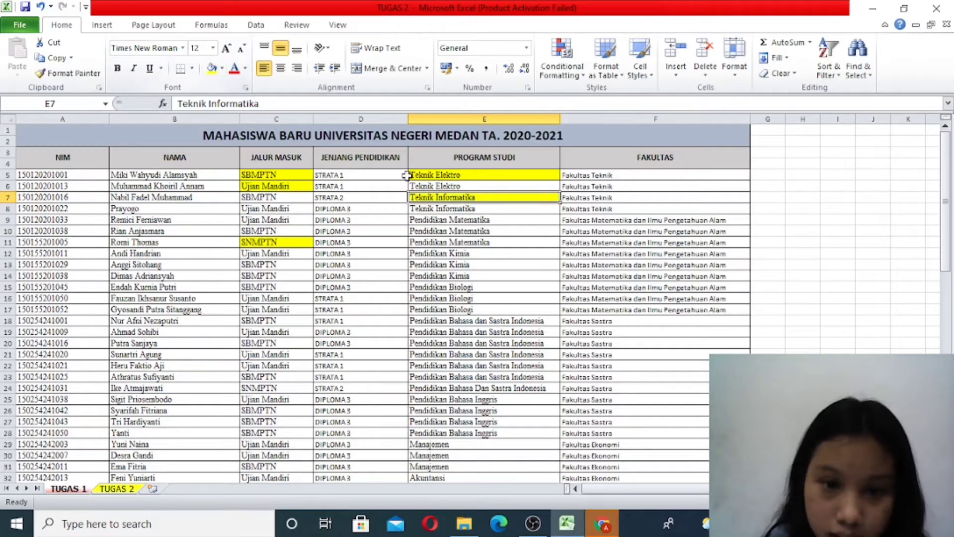
left_click(432, 221)
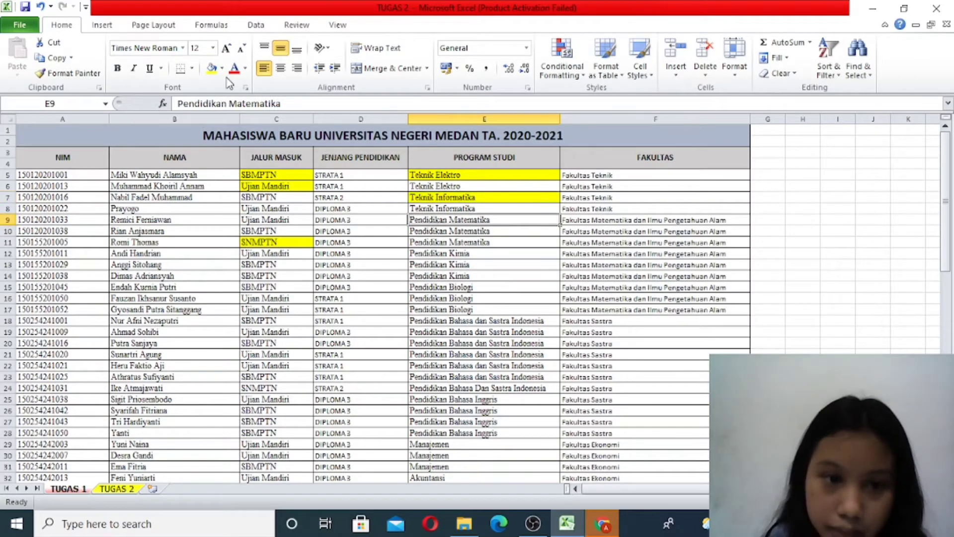
left_click(212, 68)
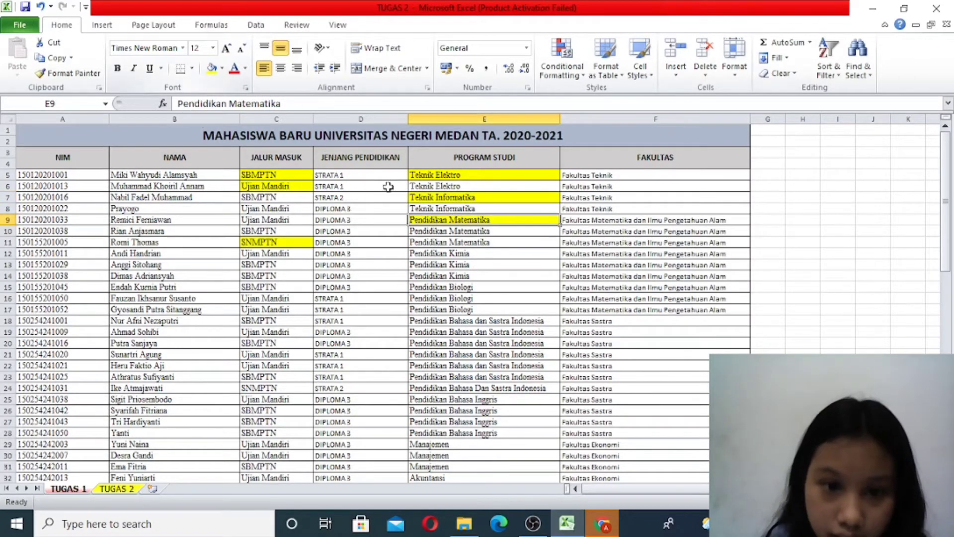
left_click(478, 254)
left_click(213, 69)
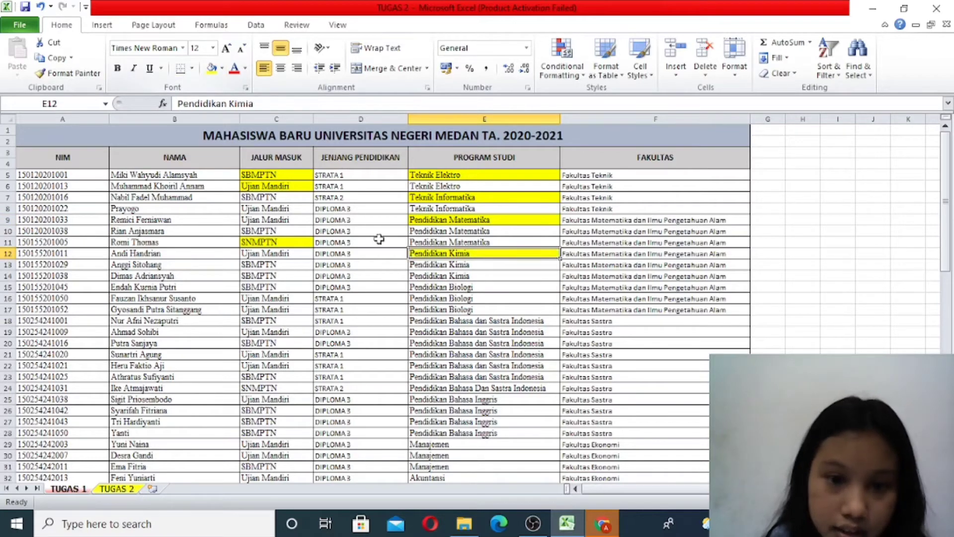
- Fill in yellow the first occurrences of Pendidikan Biologi (E15) and Pendidikan Bahasa dan Sastra Indonesia (E18) in the PROGRAM STUDI column
left_click(471, 288)
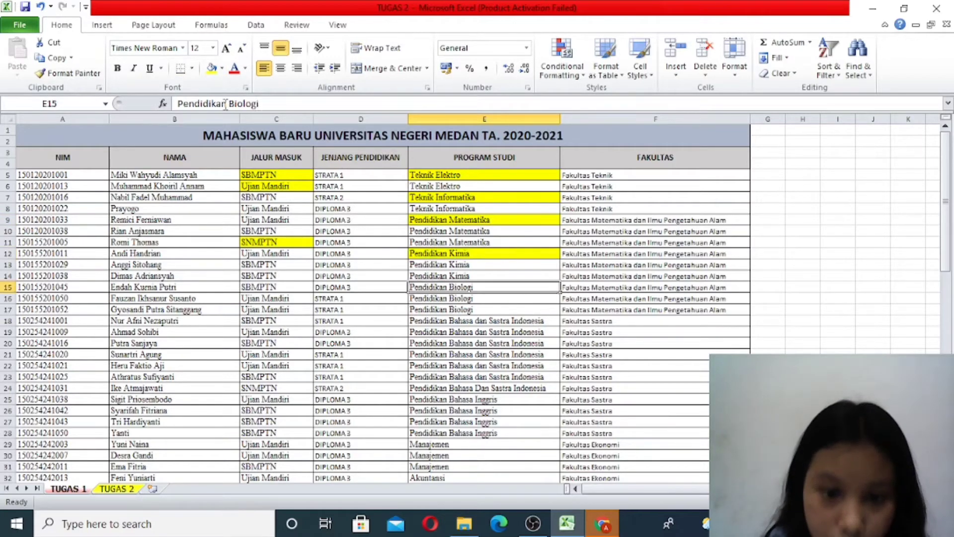
left_click(211, 69)
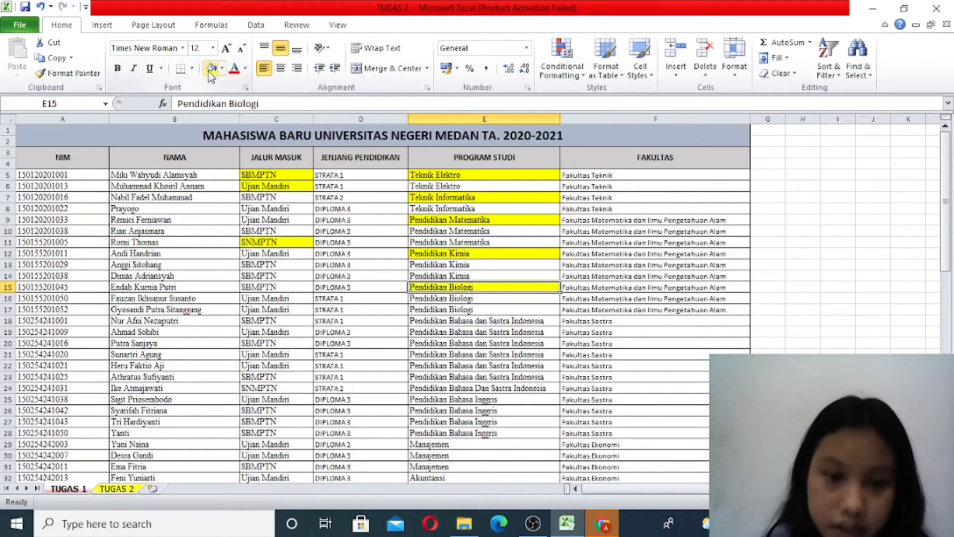
left_click(487, 320)
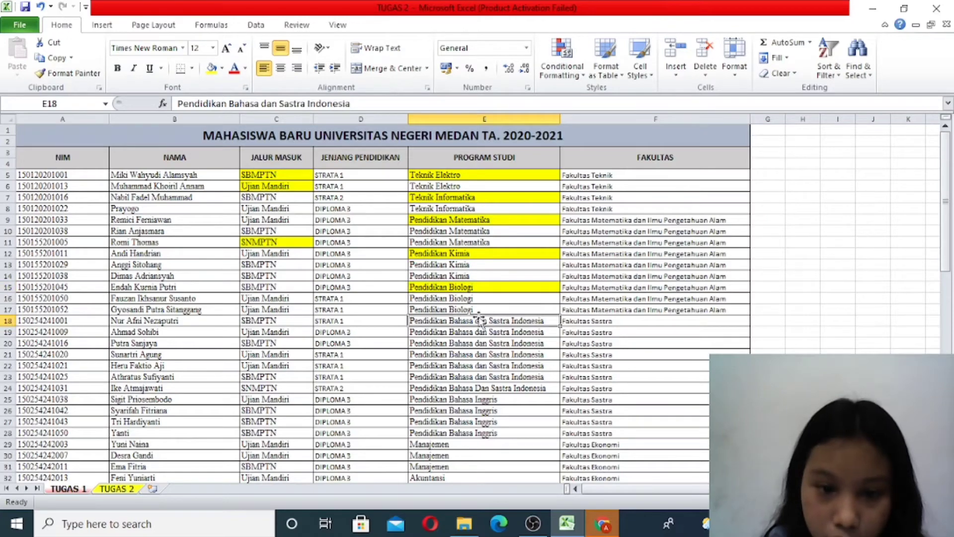
left_click(211, 70)
- Fill in yellow the first occurrences of Pendidikan Bahasa Inggris (E25), Manajemen (E29) and Akuntansi (E32)
scroll(414, 275, "down", 4)
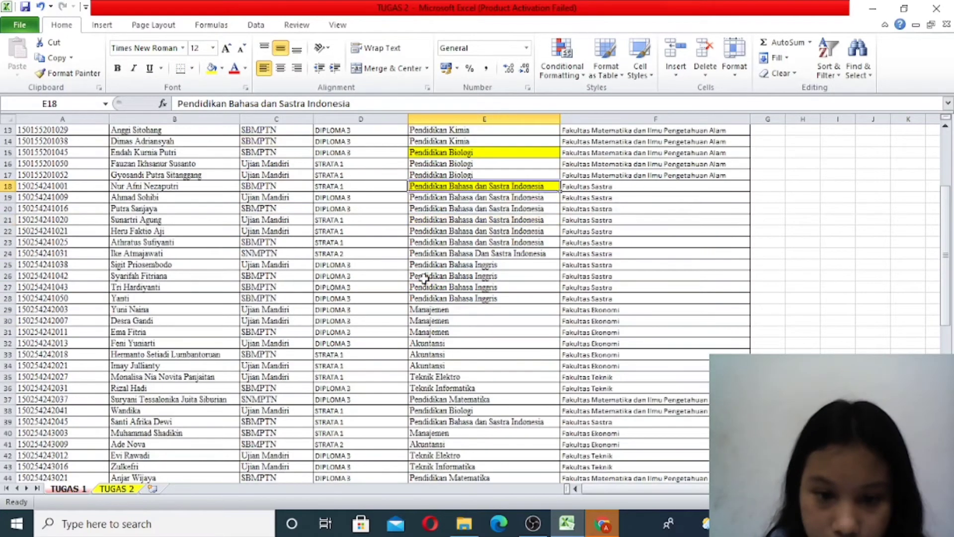
left_click(465, 269)
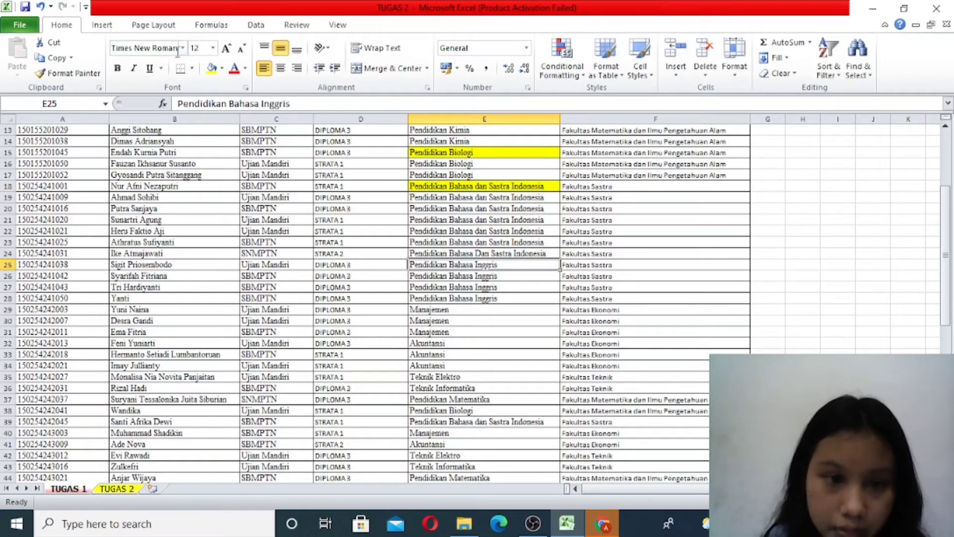
left_click(211, 68)
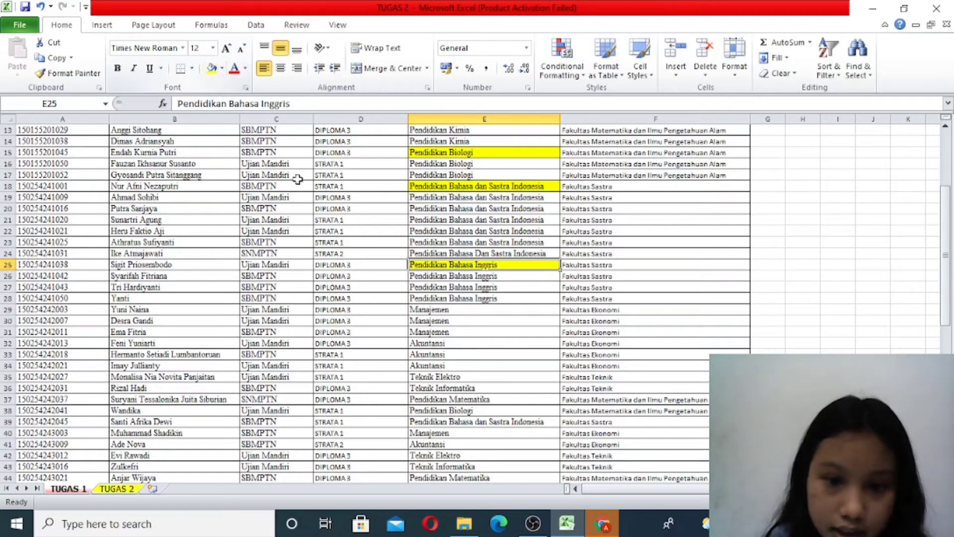
left_click(434, 310)
left_click(212, 68)
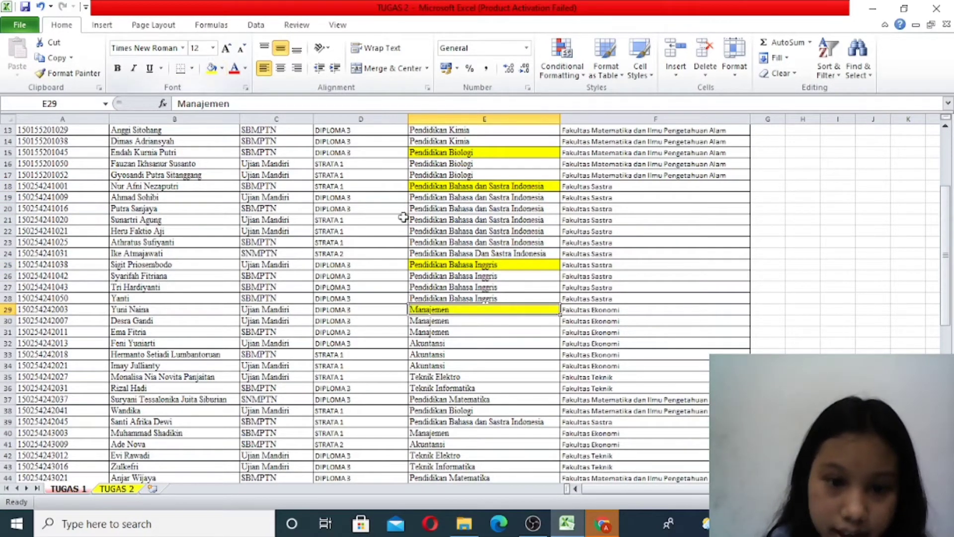
left_click(465, 344)
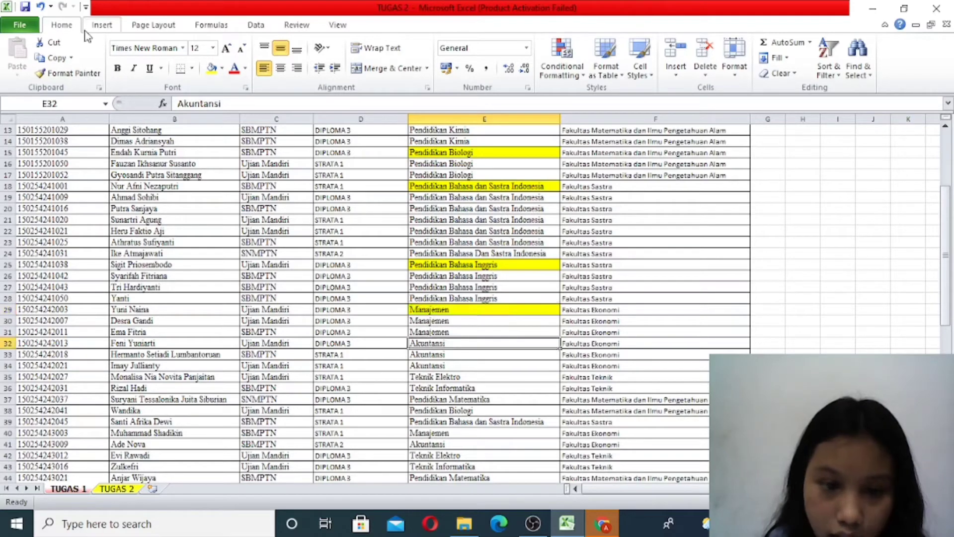
left_click(211, 68)
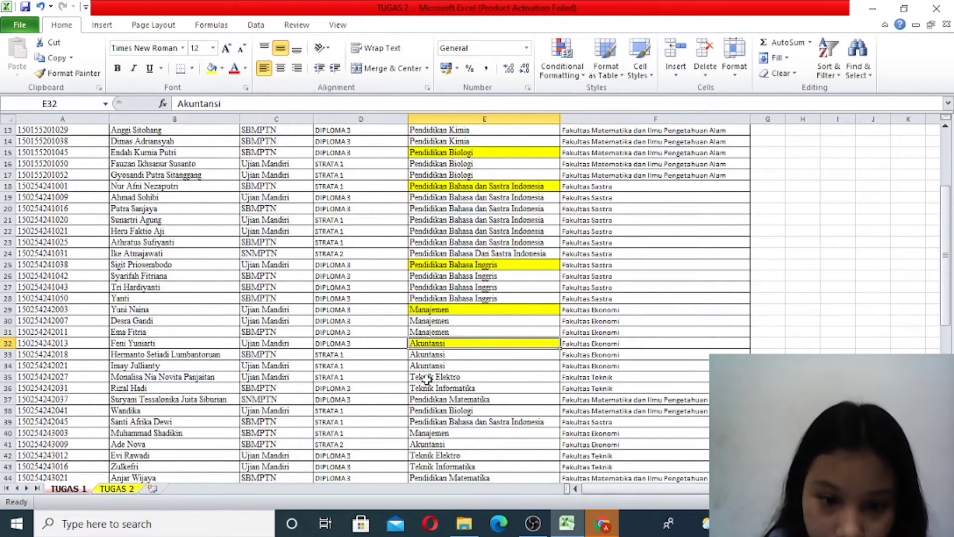
- Check the highlighted study programs and enter Teknik Elektro as the first label of the Program Studi table, in E67
scroll(426, 379, "down", 1)
scroll(426, 379, "up", 4)
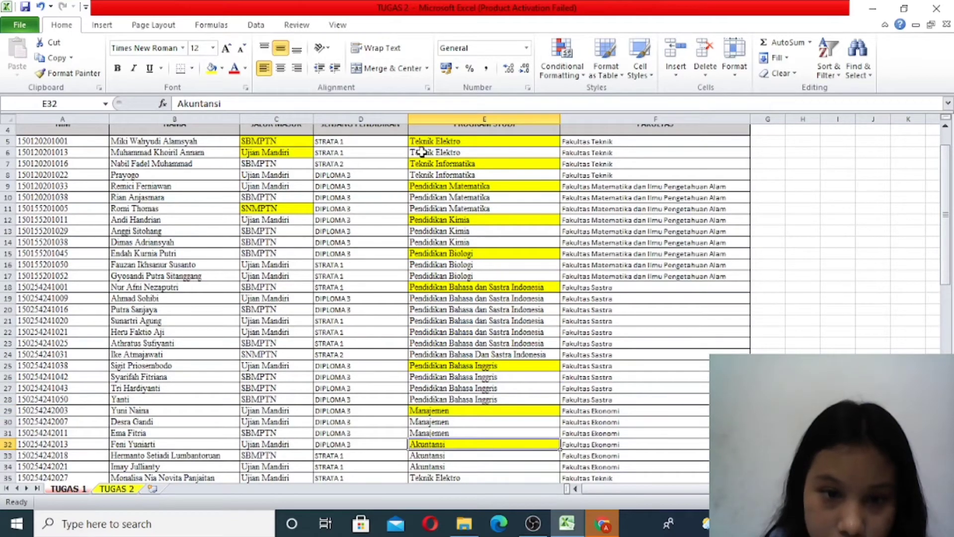
scroll(510, 436, "up", 1)
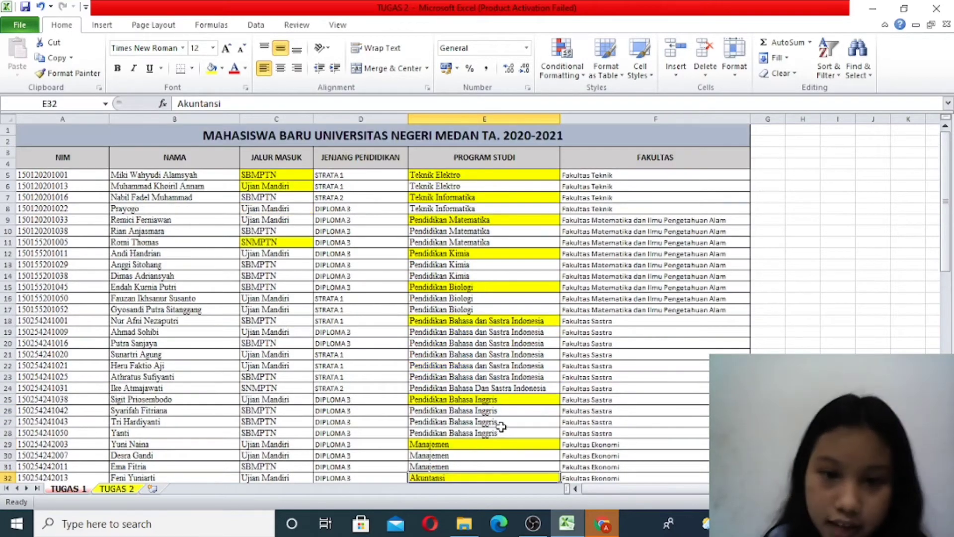
scroll(476, 410, "down", 17)
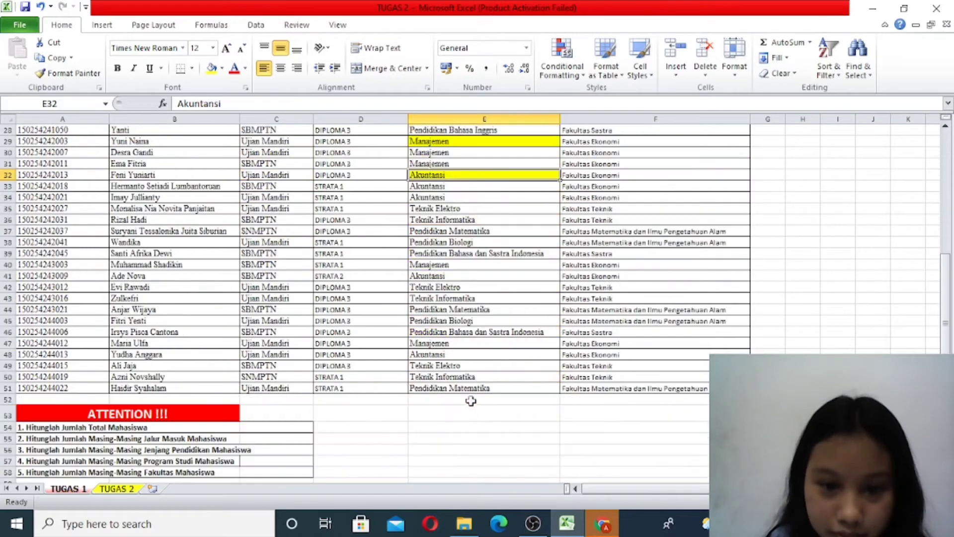
scroll(464, 338, "up", 17)
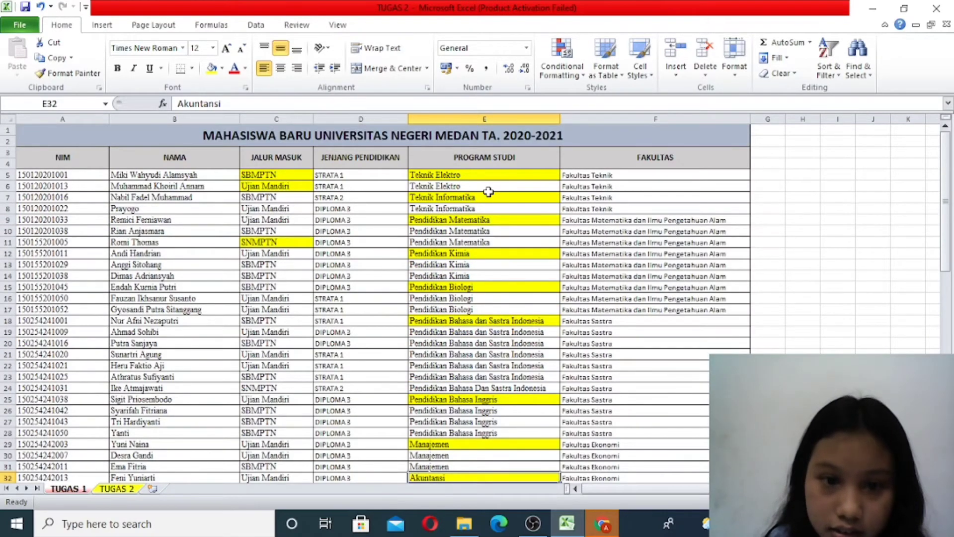
scroll(543, 373, "down", 15)
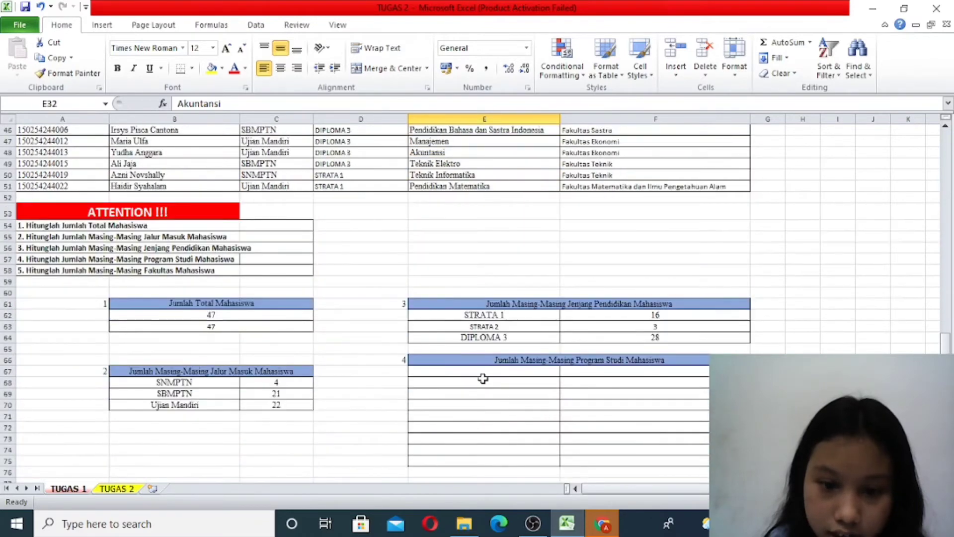
double_click(490, 371)
type("T")
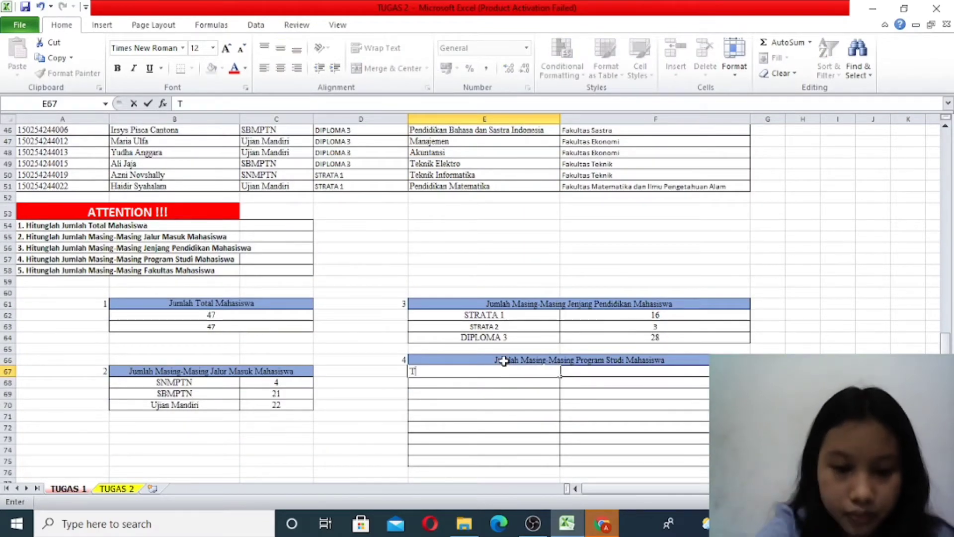
type("eknik Elektro")
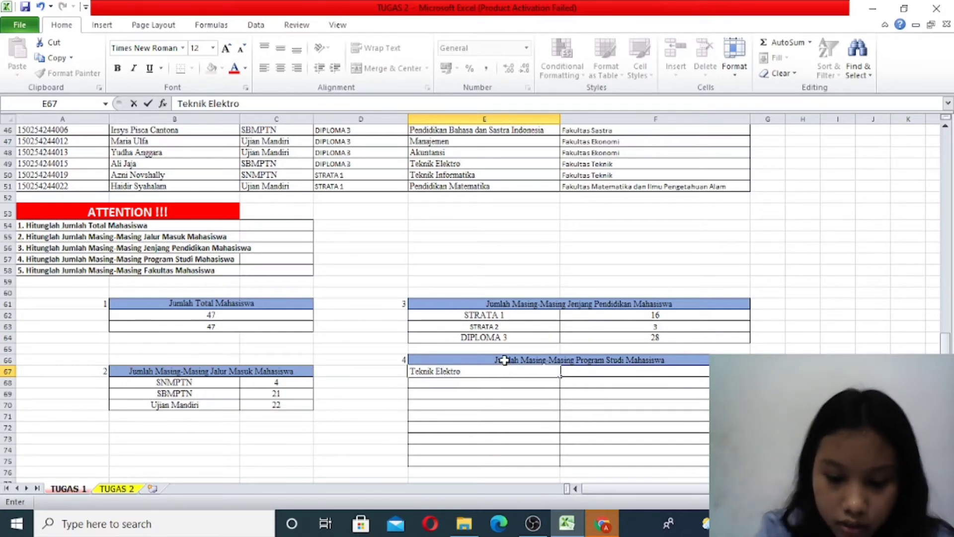
key("Return")
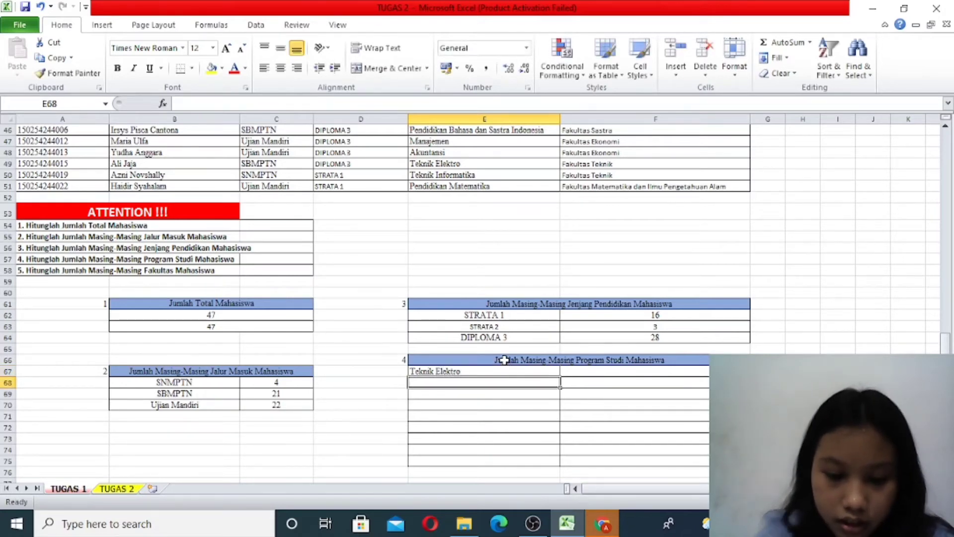
- Enter the label Teknik Informatika in E68 of the Program Studi table
type("Tekn")
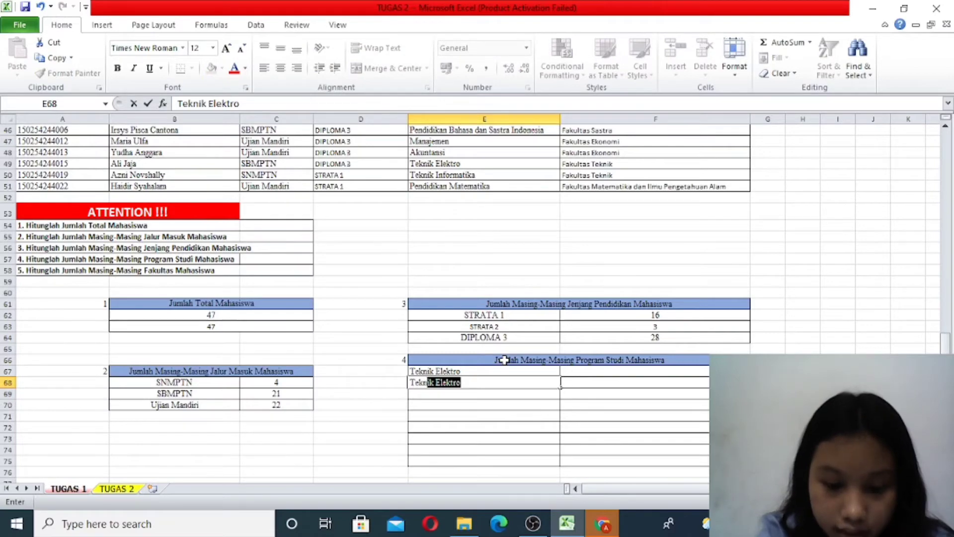
type("ik Info")
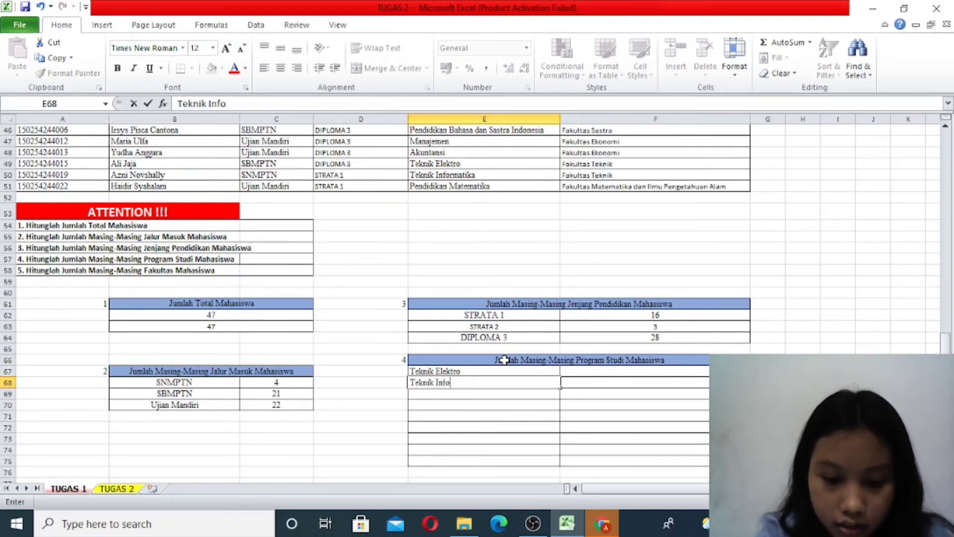
type("rmatika")
key("Return")
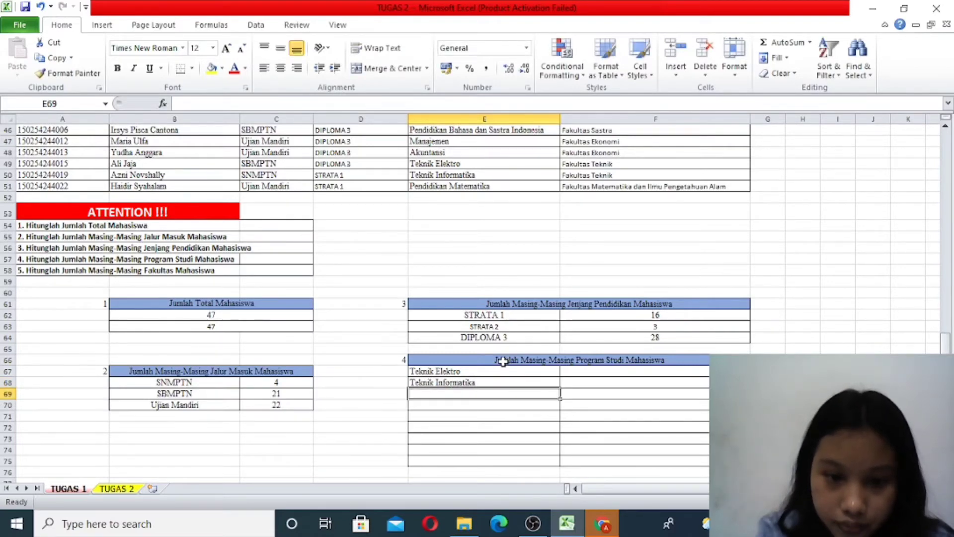
- Look up the third highlighted study program in the data and enter Pendidikan Matematika in E69
scroll(386, 234, "up", 10)
scroll(386, 234, "up", 3)
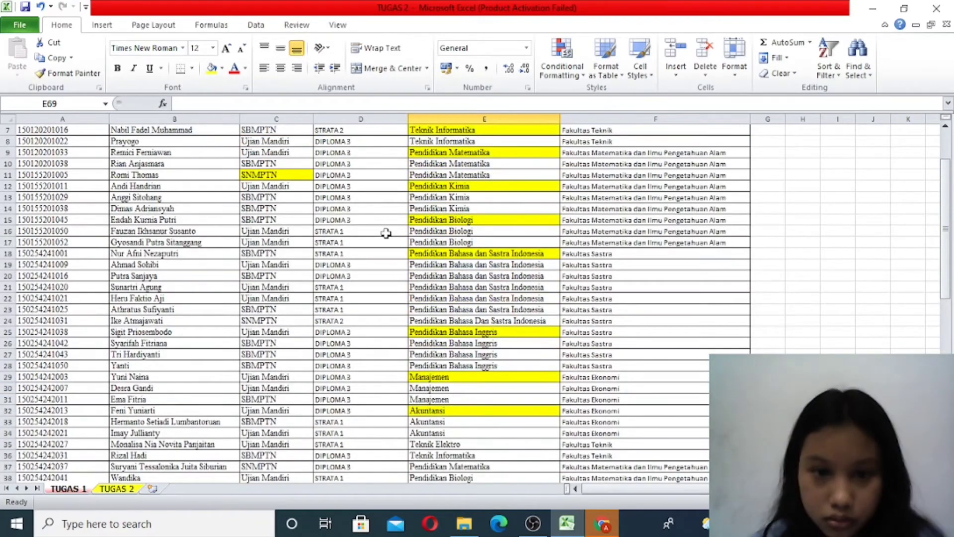
scroll(386, 234, "up", 2)
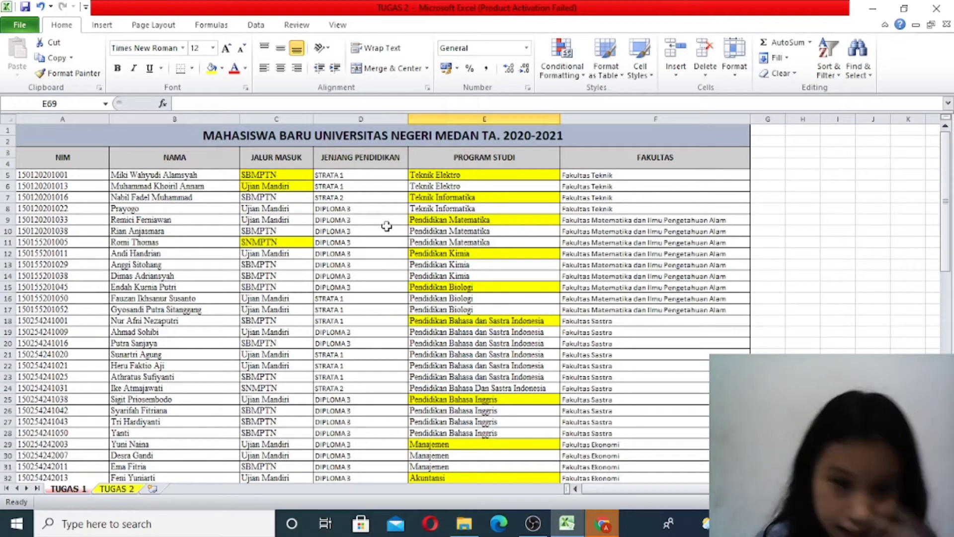
scroll(386, 226, "down", 19)
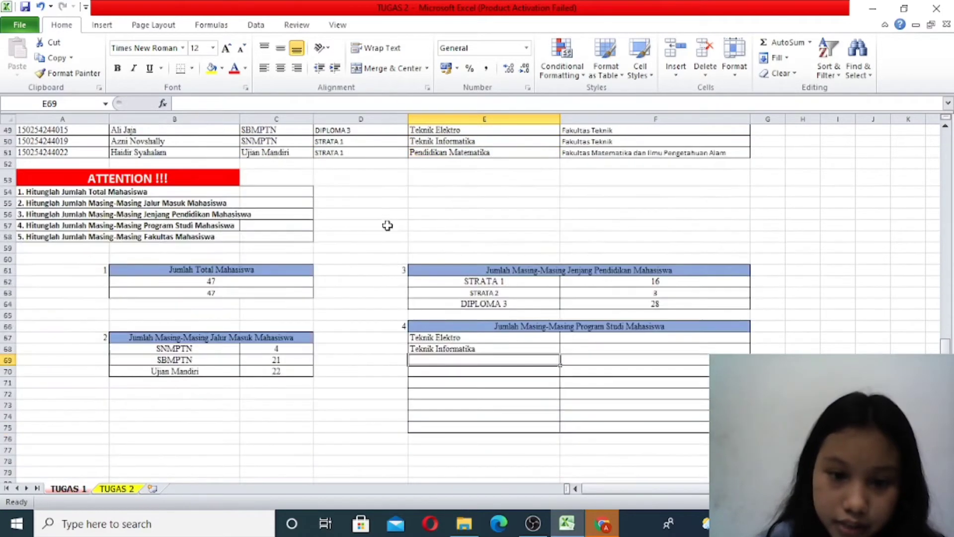
type("P")
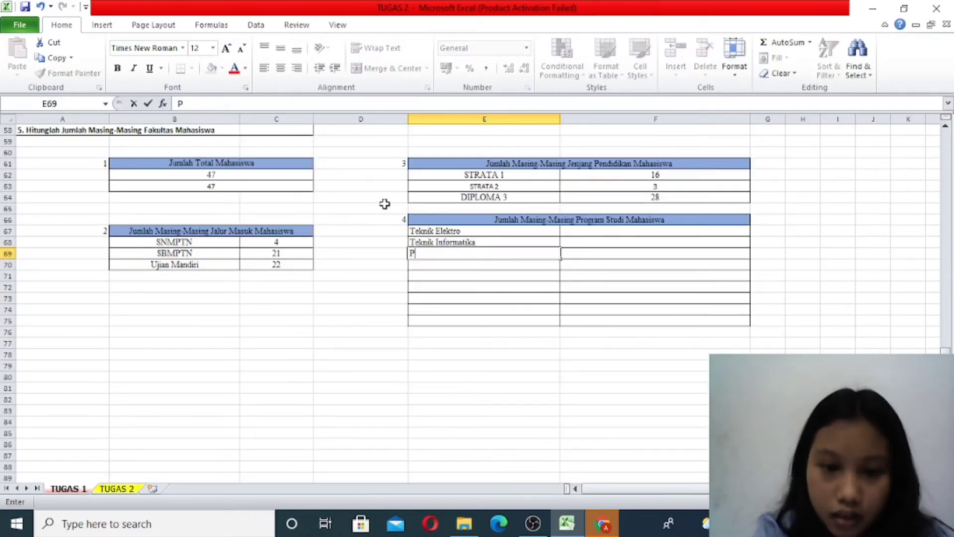
type("endidikan ")
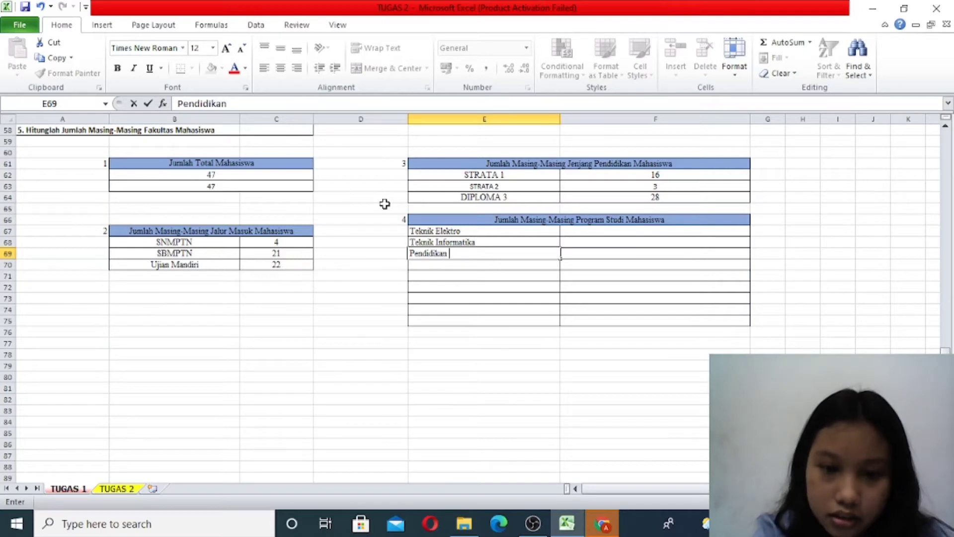
type("Matemat")
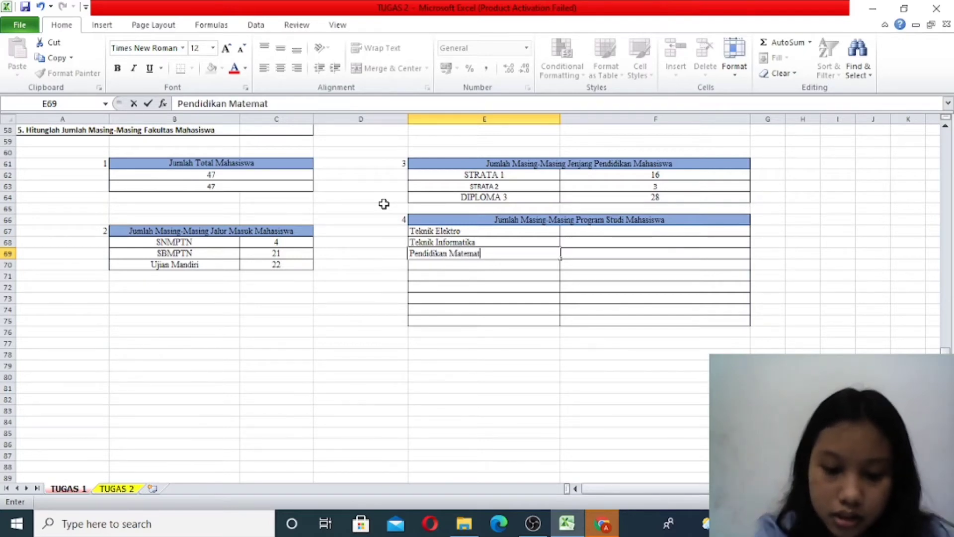
type("ika")
key("Return")
- Enter the label "Pendidikan Kima" in E70 of the Program Studi table
type("P")
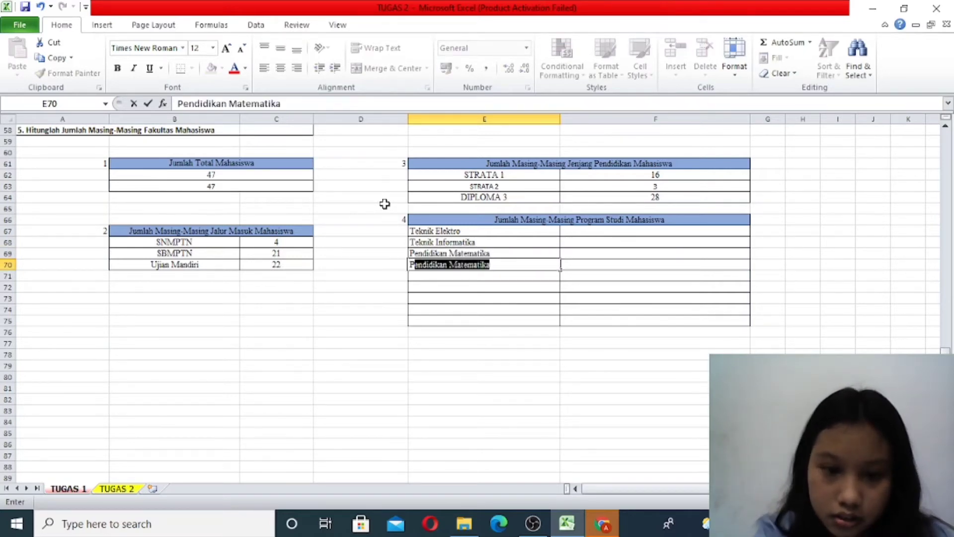
type("endidikan K")
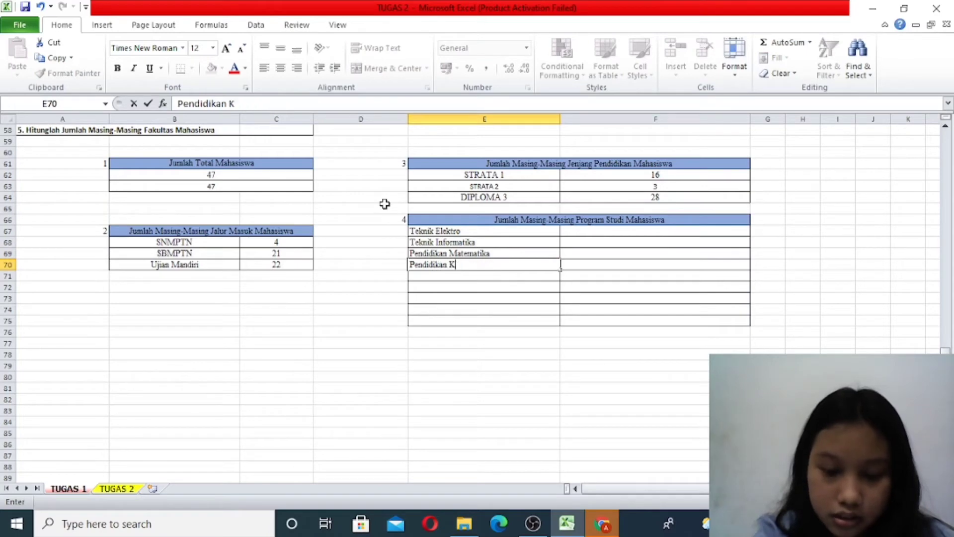
type("ima")
key("Return")
- Enter the label Pendidikan Biologi in E71, checking it against the highlighted study programs in the data
type("P")
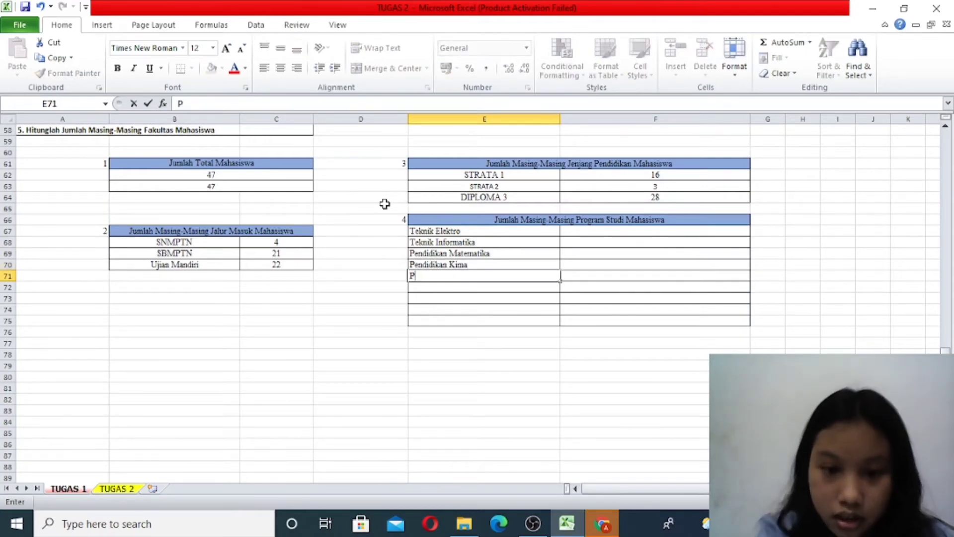
type("endidikan Biol")
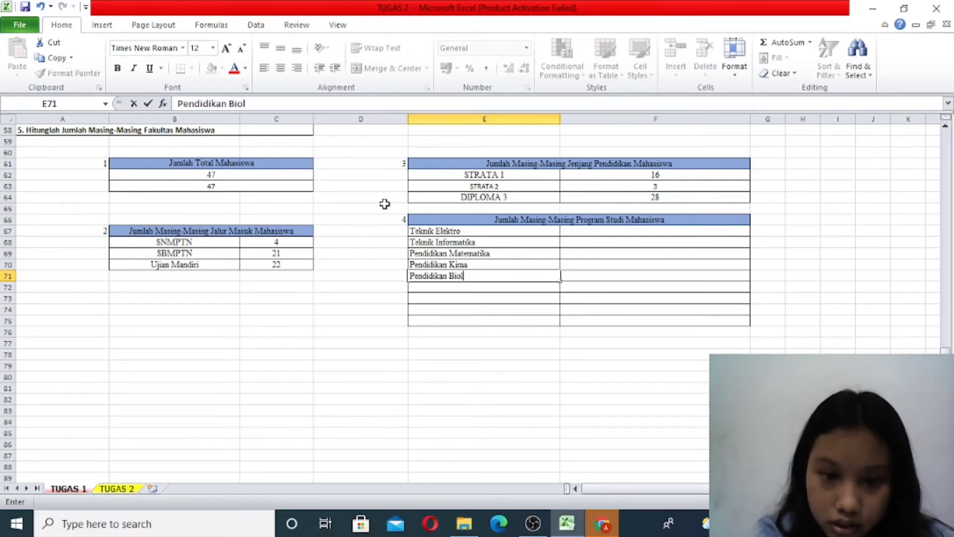
type("ogi")
scroll(386, 204, "up", 18)
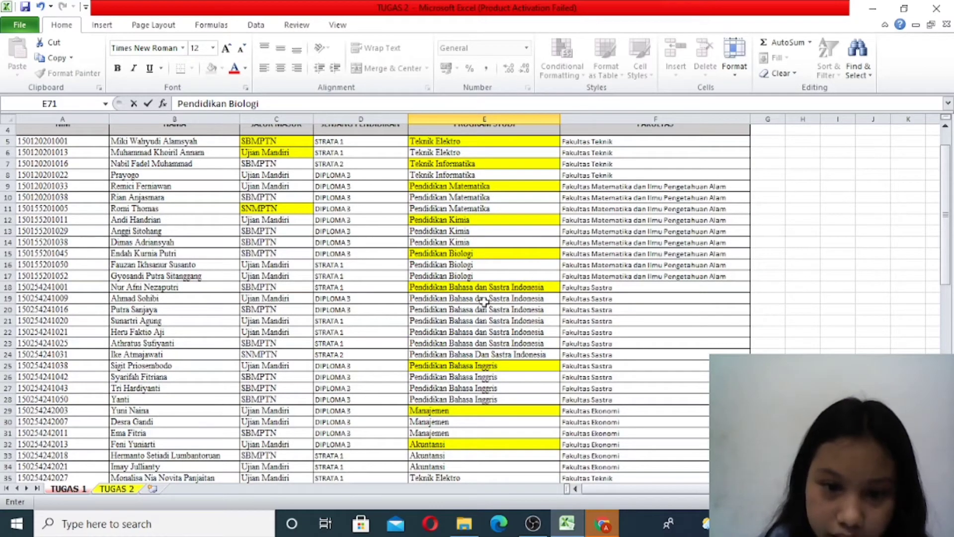
scroll(495, 352, "down", 7)
scroll(497, 354, "down", 11)
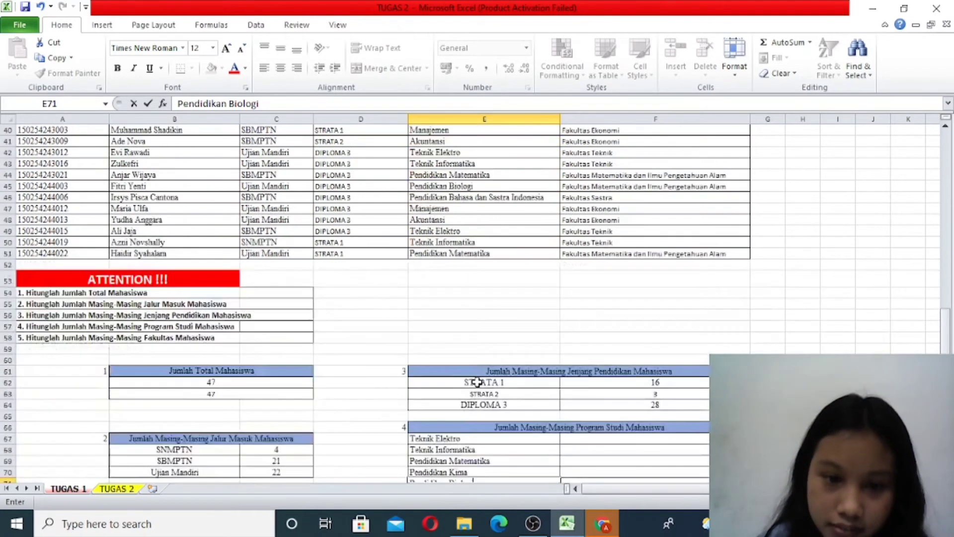
key("Return")
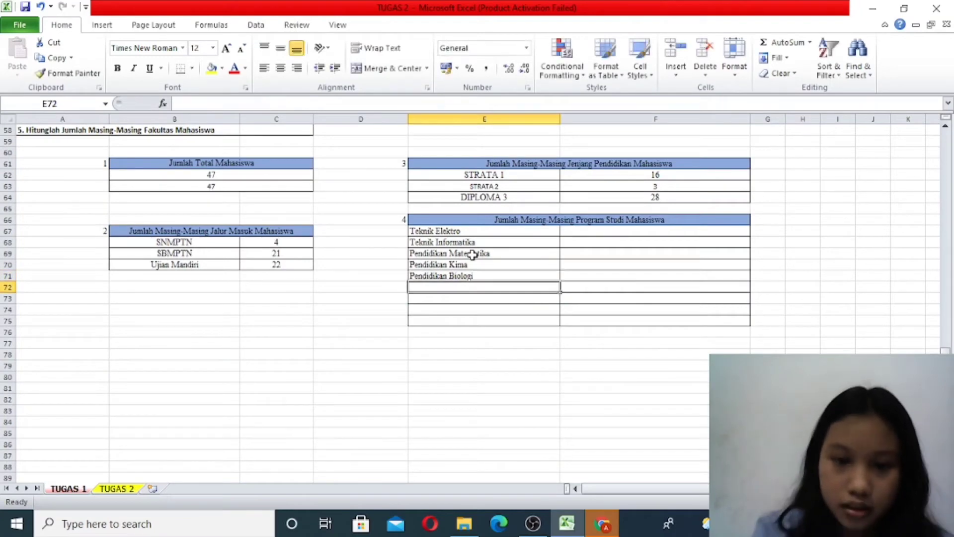
- Enter the label Pendidikan Bahasa dan Sastra Indonesia in E72, checking its wording against the study program data
type("pe")
key("BackSpace")
key("BackSpace")
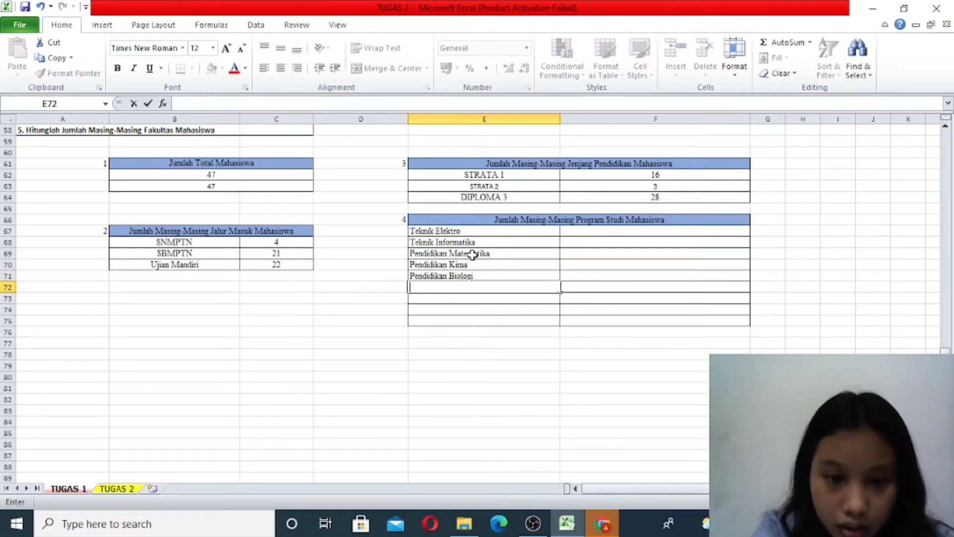
type("Pendidika")
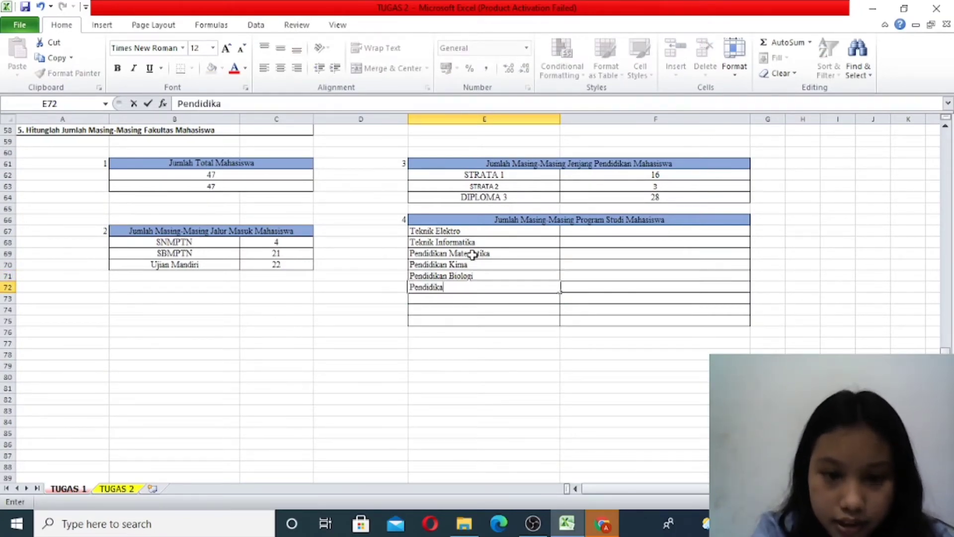
type("n Bahasa ")
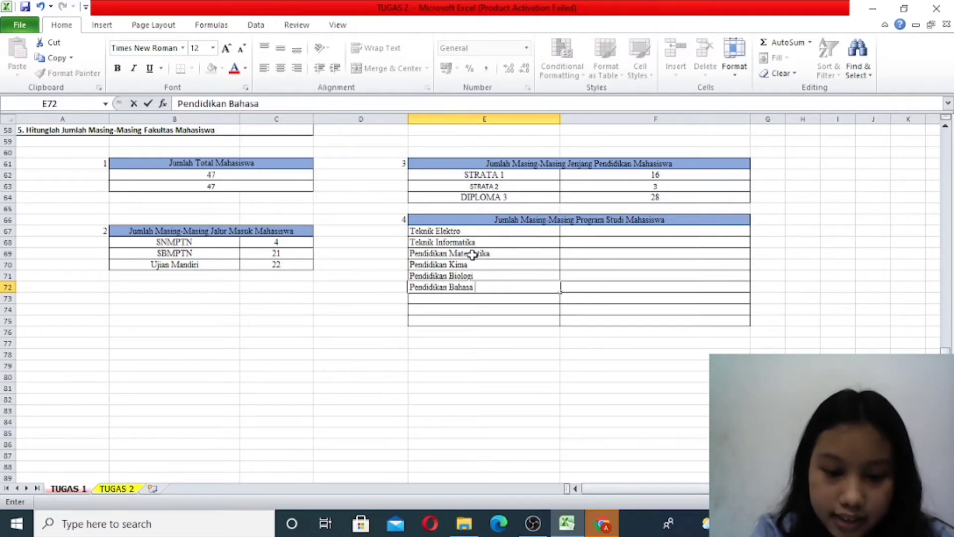
type("dan S")
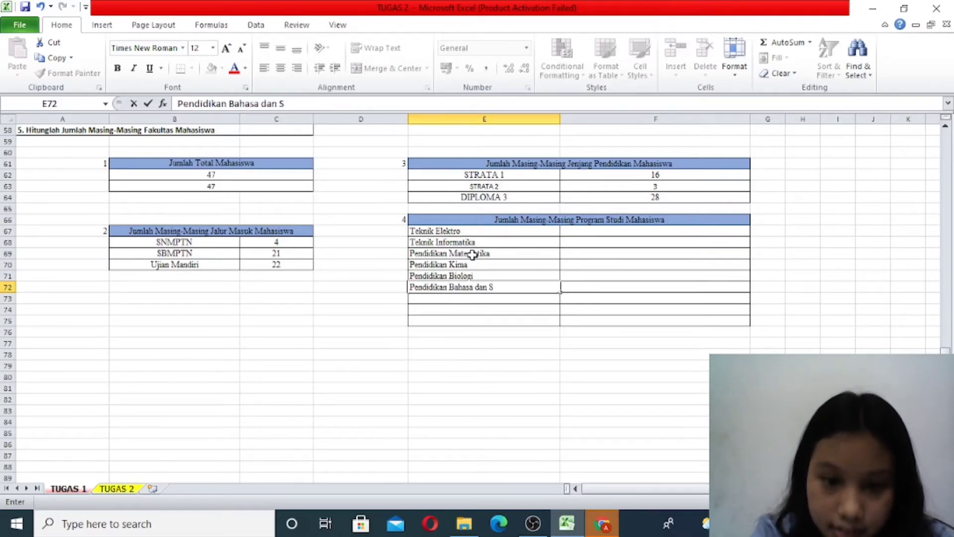
scroll(437, 194, "up", 13)
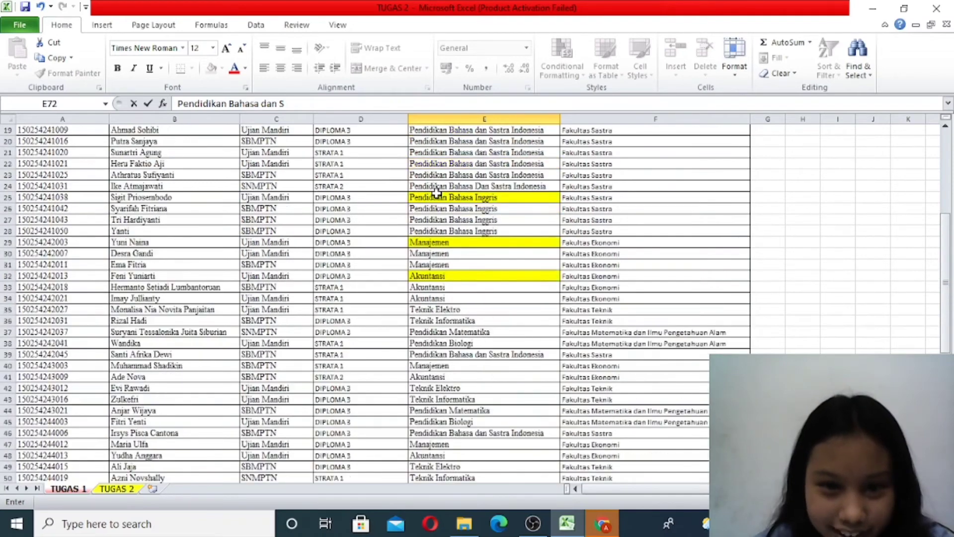
scroll(437, 193, "up", 1)
scroll(437, 193, "down", 14)
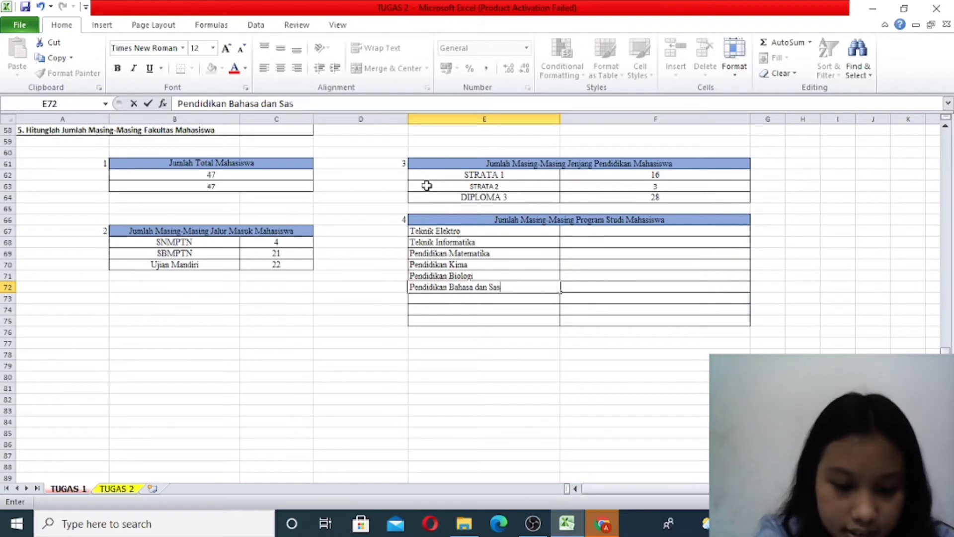
type("donesia")
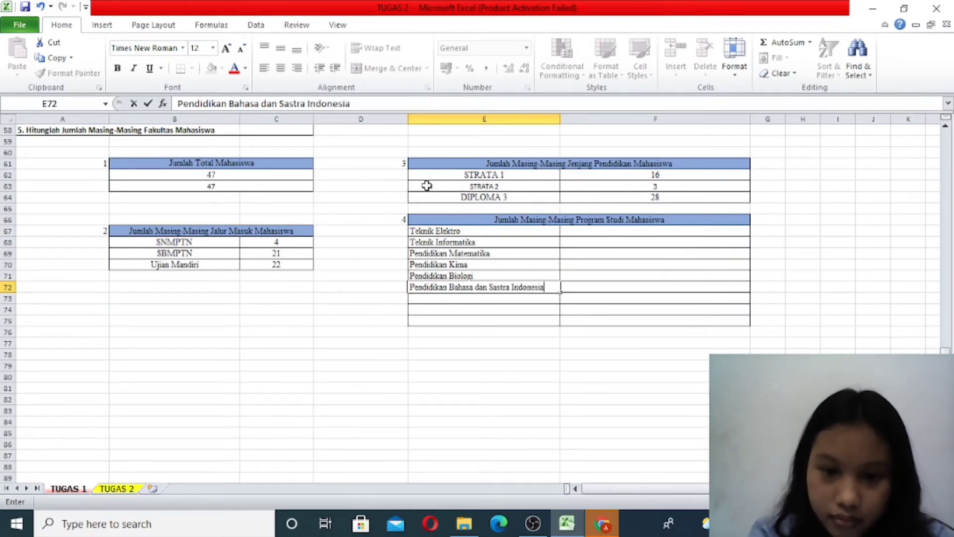
key("Return")
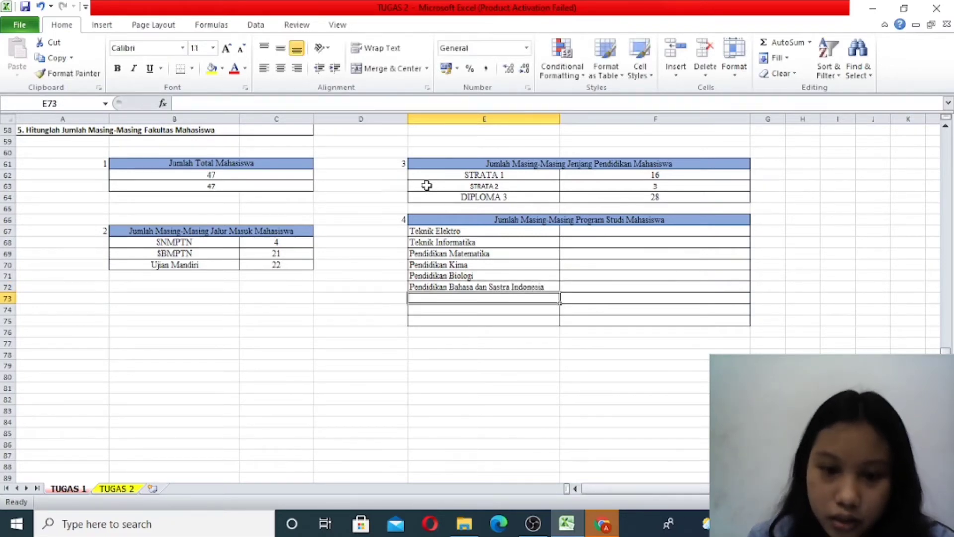
- Enter the label Pendidikan Bahasa Inggris in E73 of the Program Studi table
type("Pendidik")
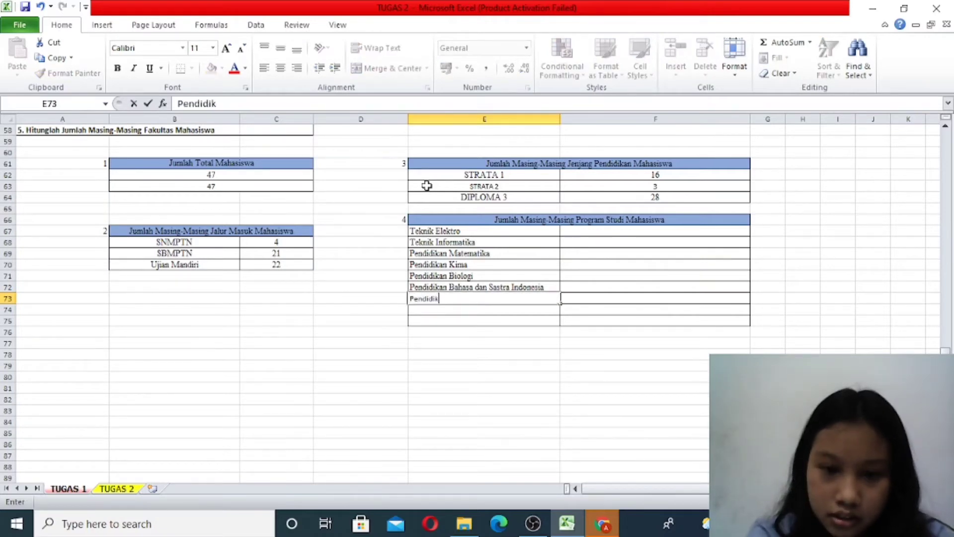
type("an Bah")
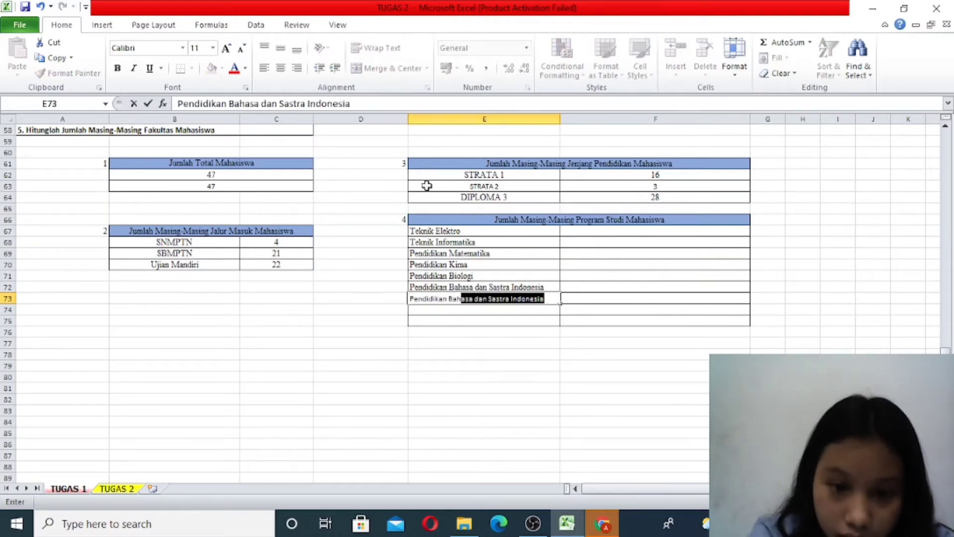
type("asa Ingg")
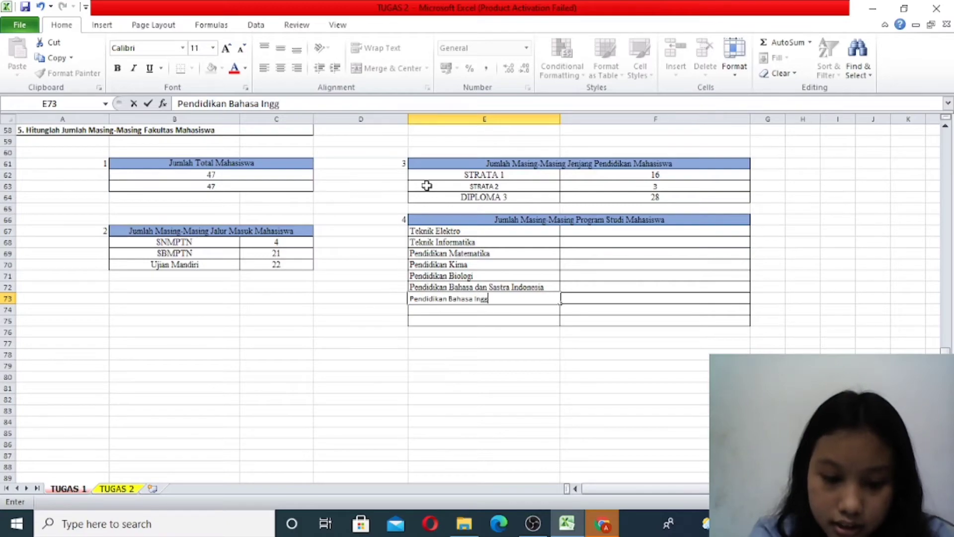
type("ris")
key("Return")
- Look up the last two highlighted study programs in the data and enter Manajemen in E74 and Akuntansi in E75
scroll(465, 258, "up", 13)
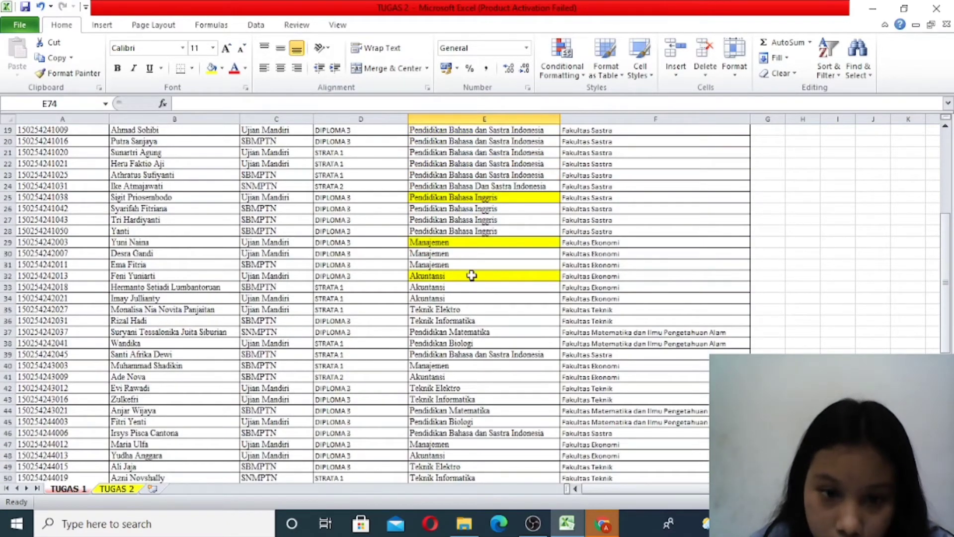
scroll(456, 267, "down", 7)
scroll(457, 266, "down", 5)
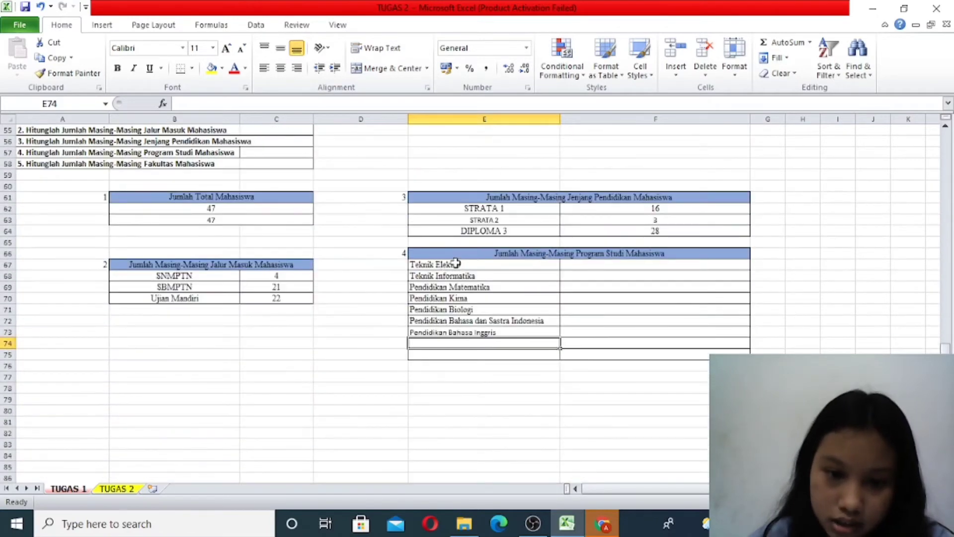
type("Manajemen")
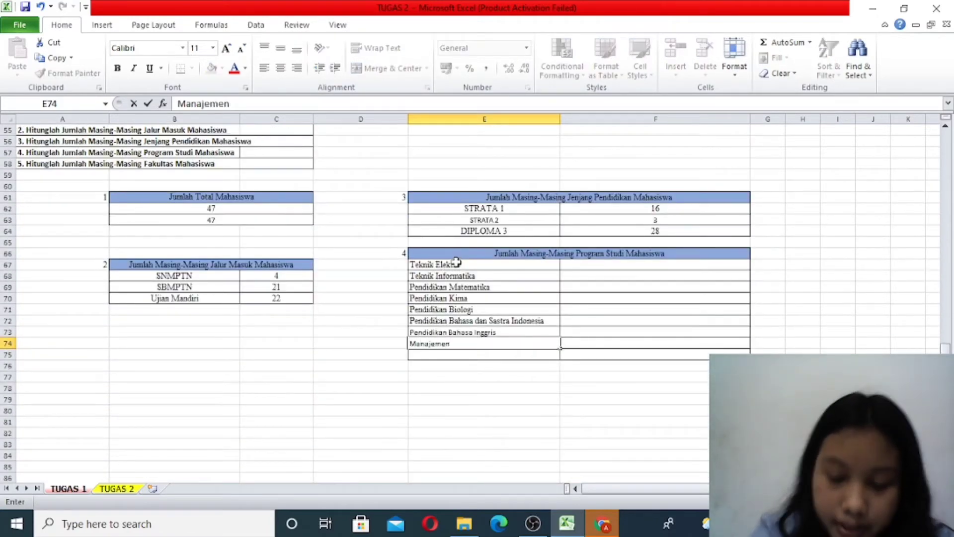
key("Return")
type("Akuntansi")
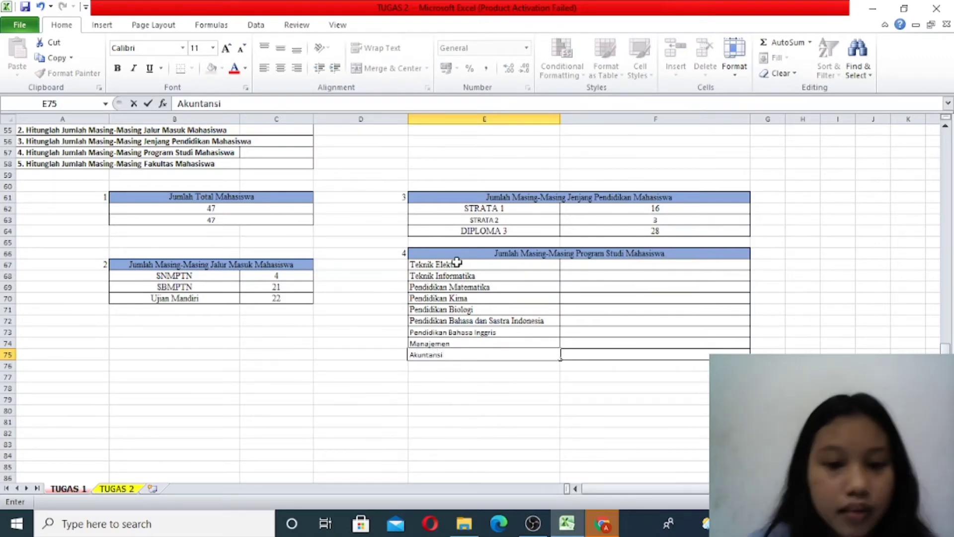
scroll(570, 315, "up", 2)
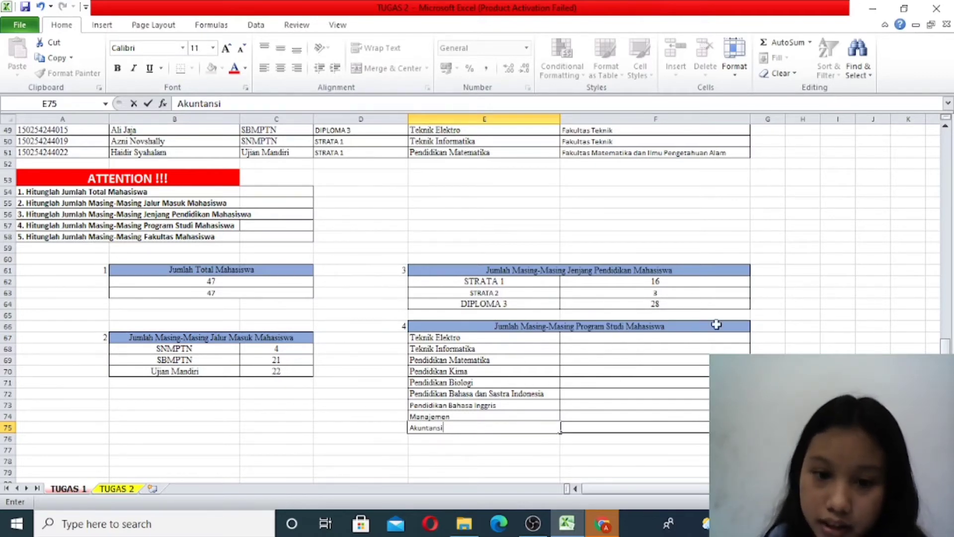
- Start a COUNTIF formula in F67 for Teknik Elektro, using the study program data E5:E51 as its range
double_click(605, 337)
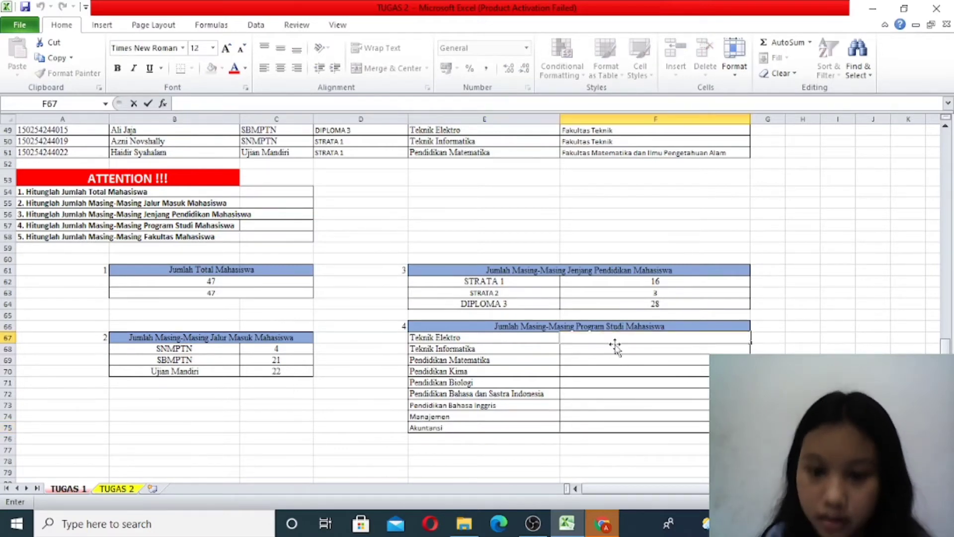
type("=")
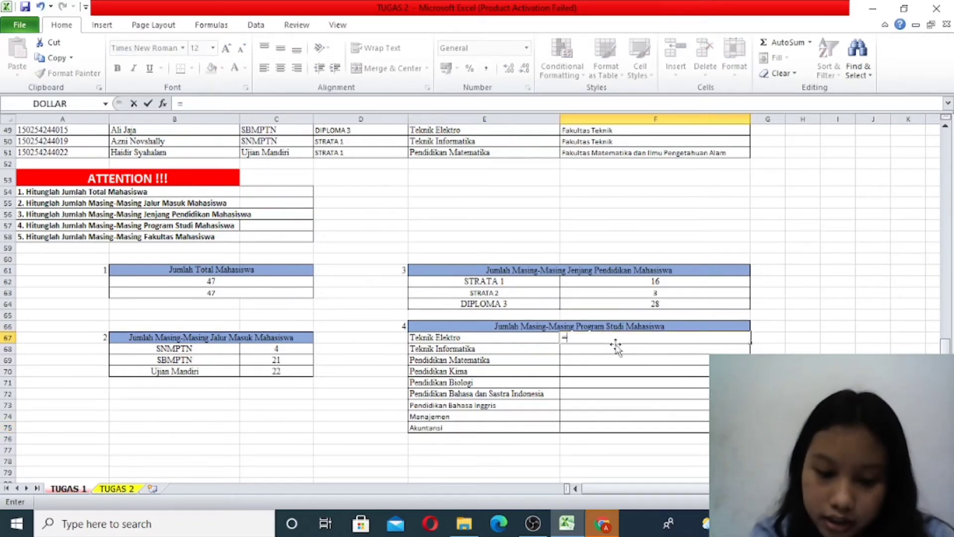
type("counti")
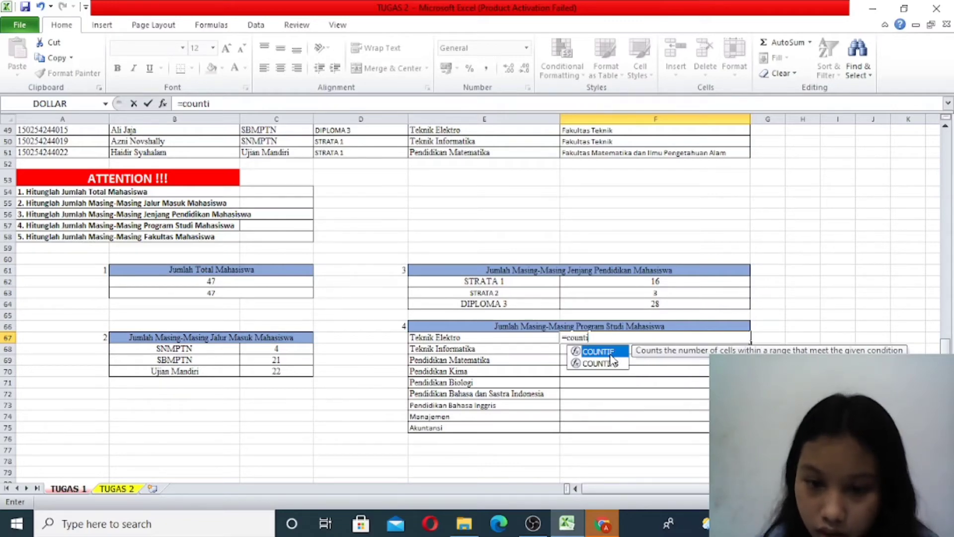
double_click(611, 355)
scroll(599, 384, "up", 16)
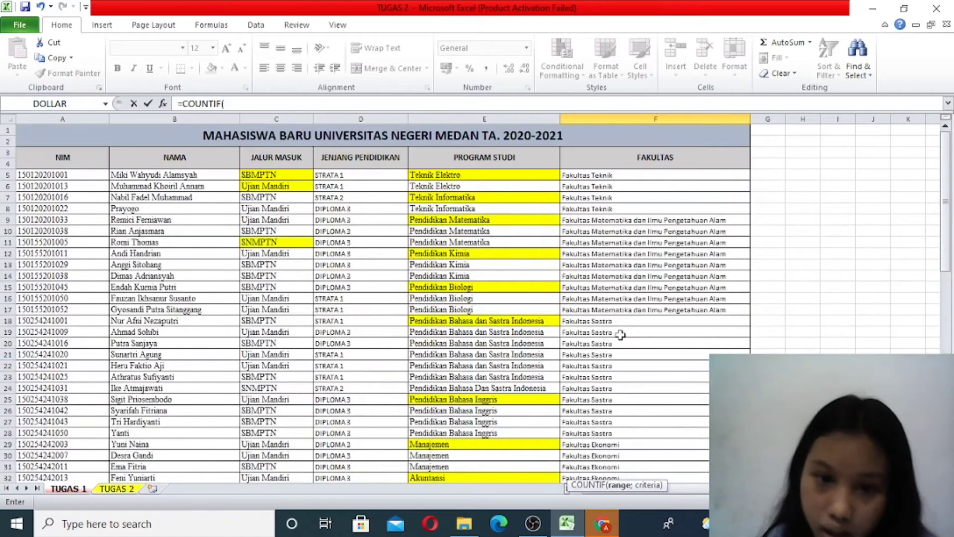
left_click_drag(424, 177, 478, 433)
scroll(480, 399, "down", 6)
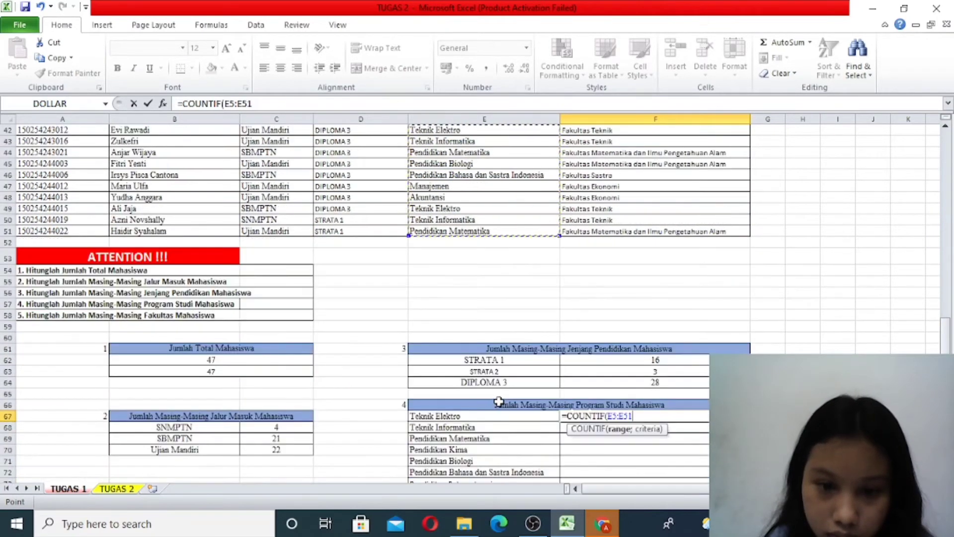
scroll(498, 402, "down", 1)
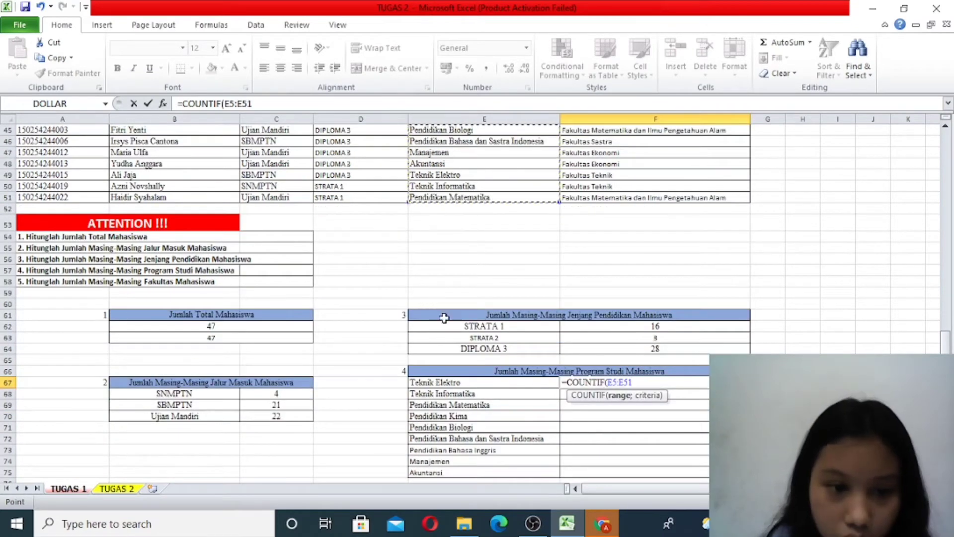
type(";\"Teknik Elektro")
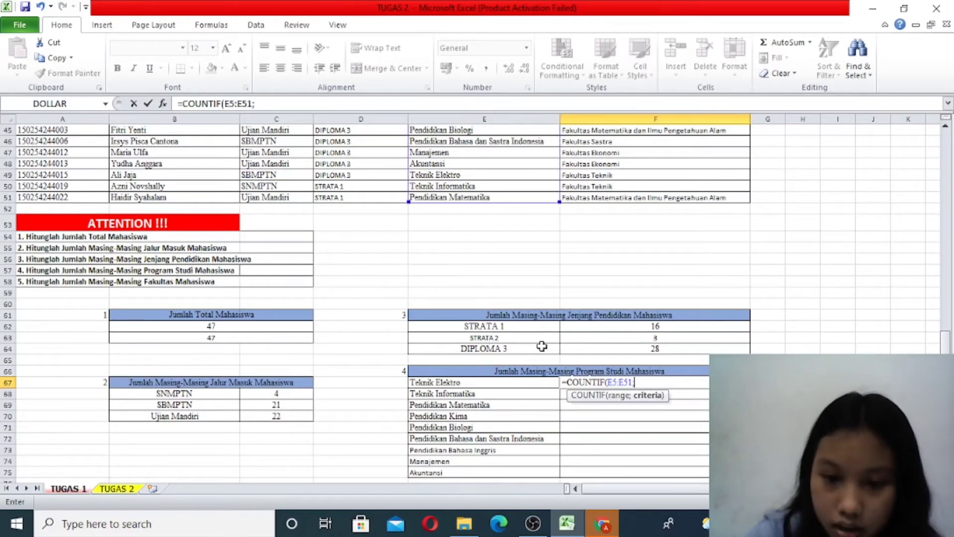
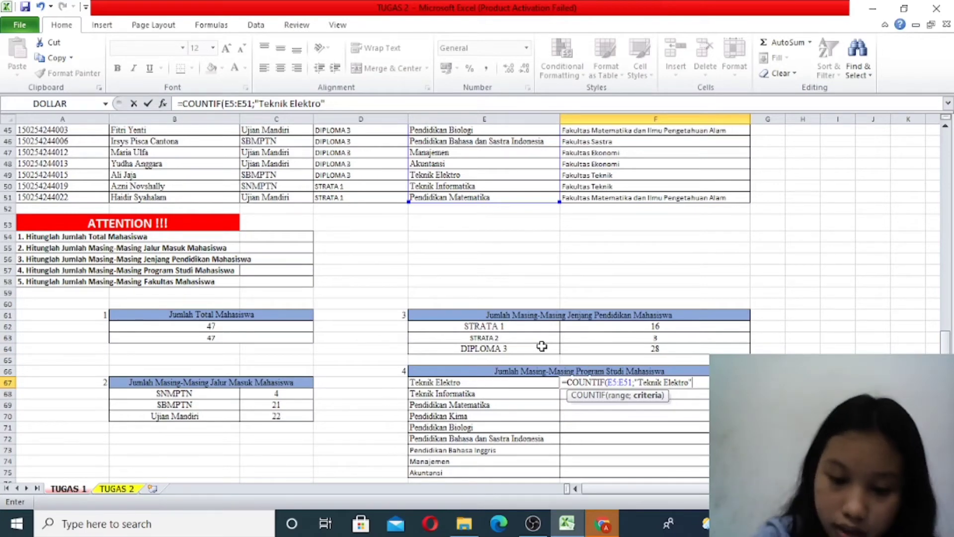
- Finish the COUNTIF formula in F67 with the criterion "Teknik Elektro"
key("Return")
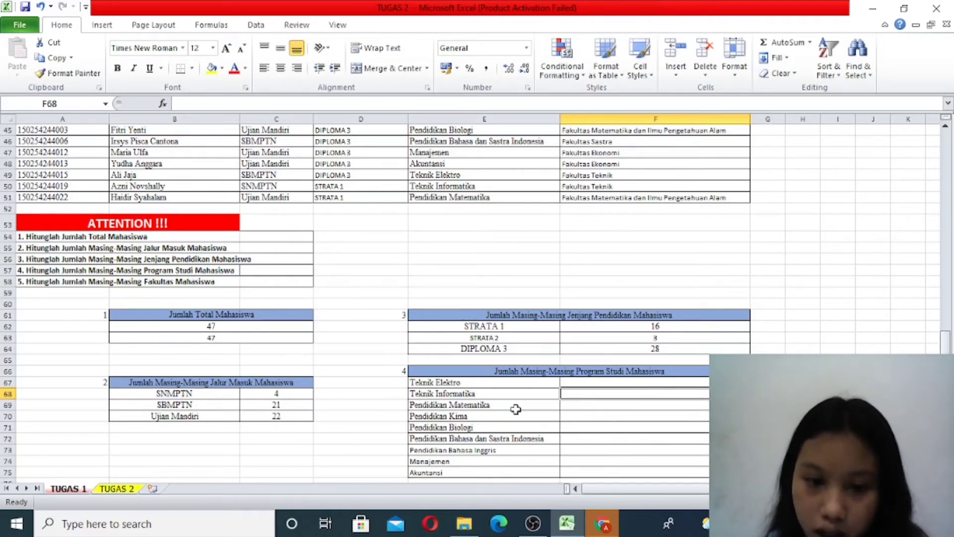
scroll(534, 337, "down", 4)
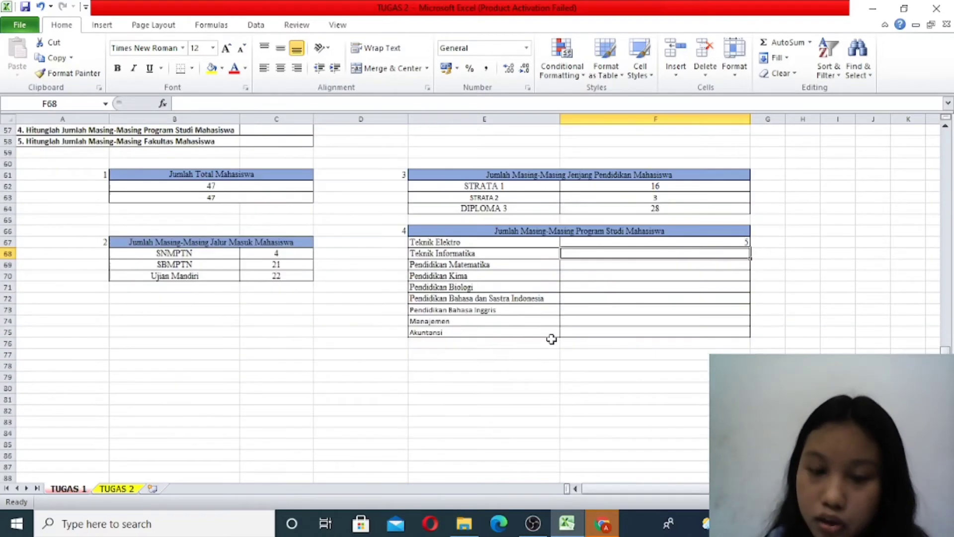
scroll(576, 283, "down", 1)
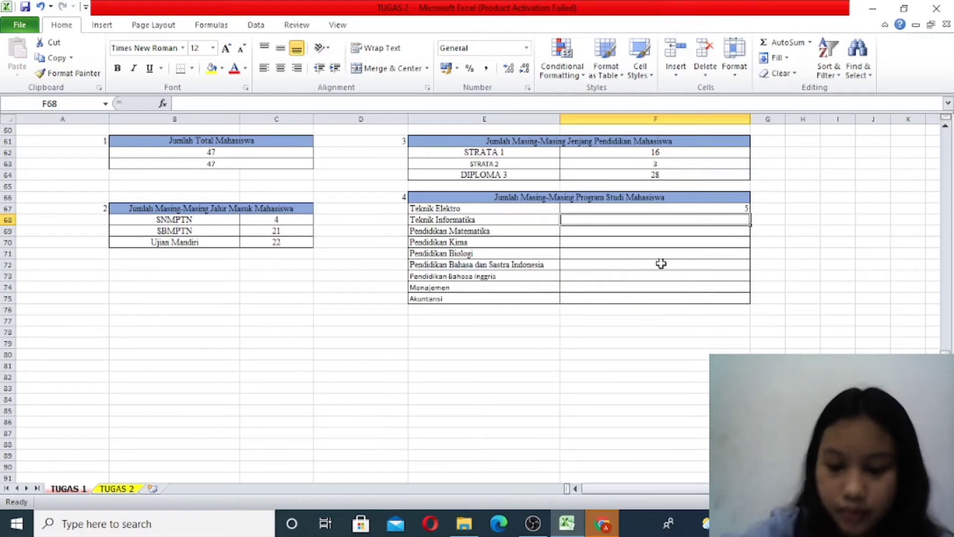
- Count the Teknik Informatika students in F68 with a COUNTIF formula over the study program data E5:E51
type("=")
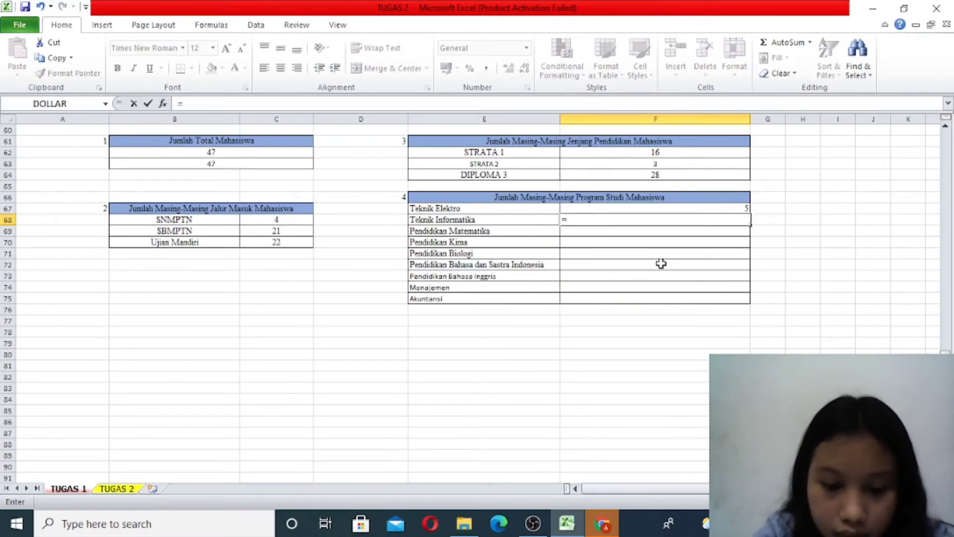
type("counti")
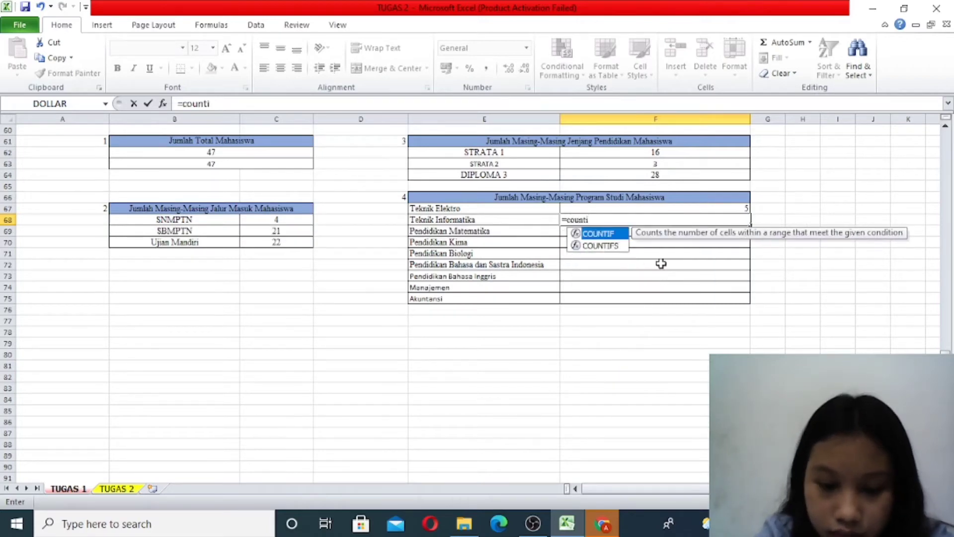
type("g")
key("BackSpace")
type("f")
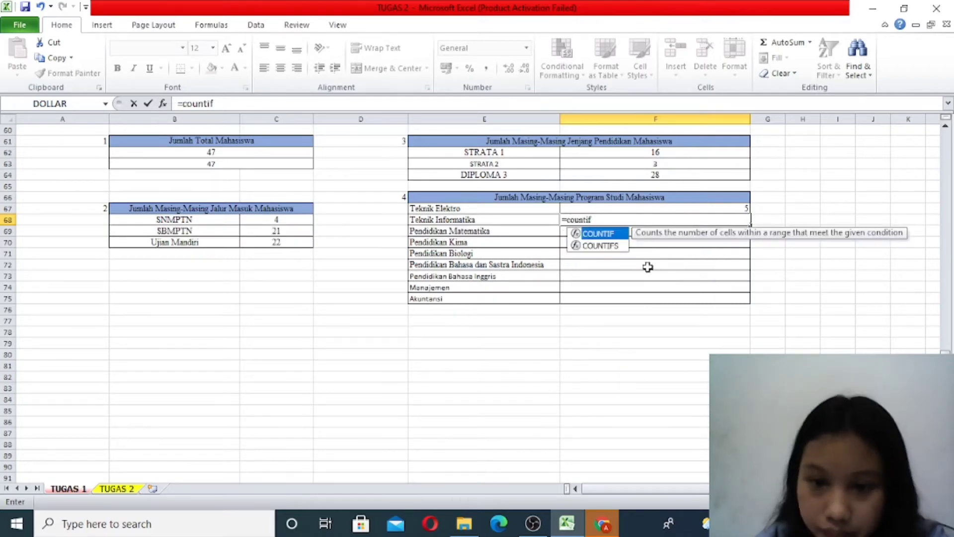
double_click(618, 233)
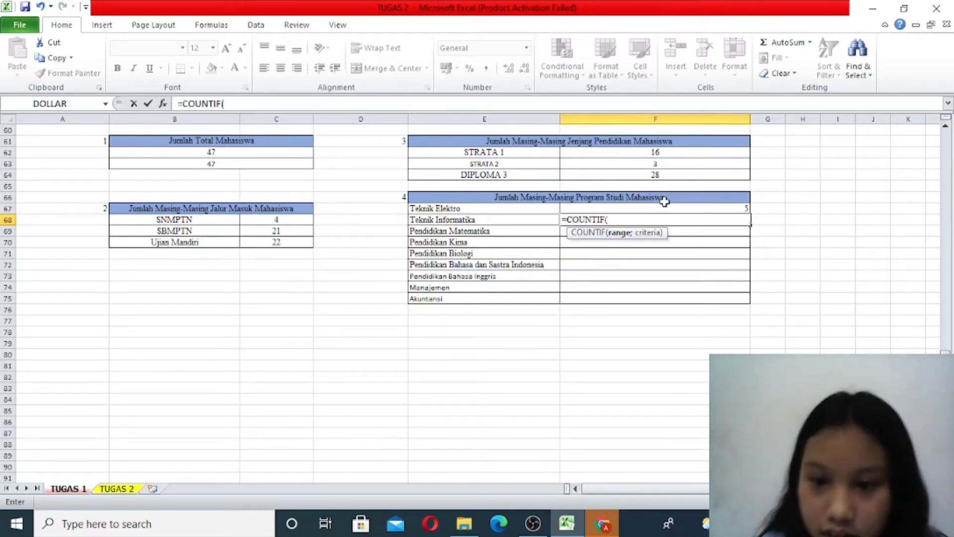
scroll(672, 207, "up", 5)
left_click_drag(484, 199, 485, 186)
type(";\"Teknik Informatika\")")
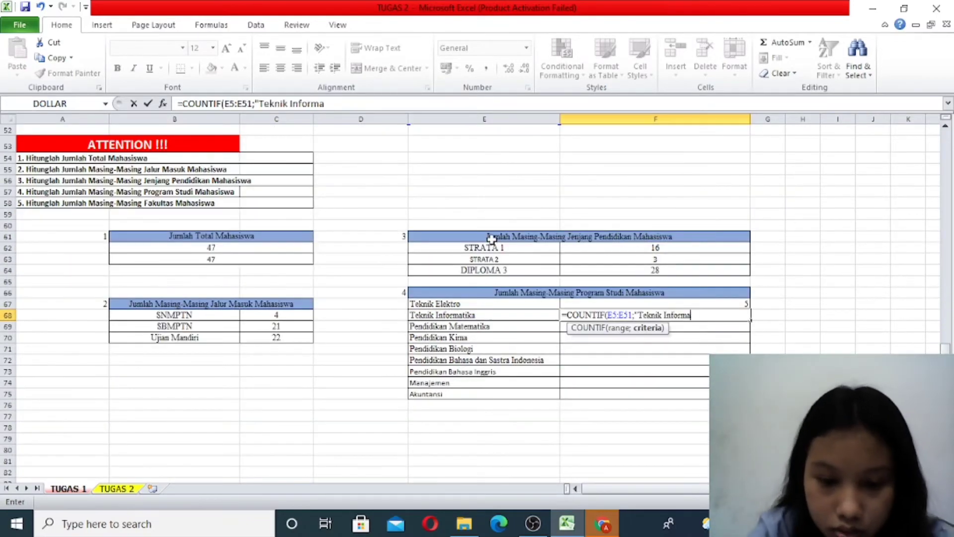
key("Return")
- Enter a COUNTIF formula in F69 that counts "Pendidikan Matematika" in E5:E51
type("=countif")
double_click(598, 340)
left_click(716, 319)
key("BackSpace")
scroll(508, 260, "up", 4)
left_click_drag(506, 252, 489, 184)
scroll(590, 375, "down", 16)
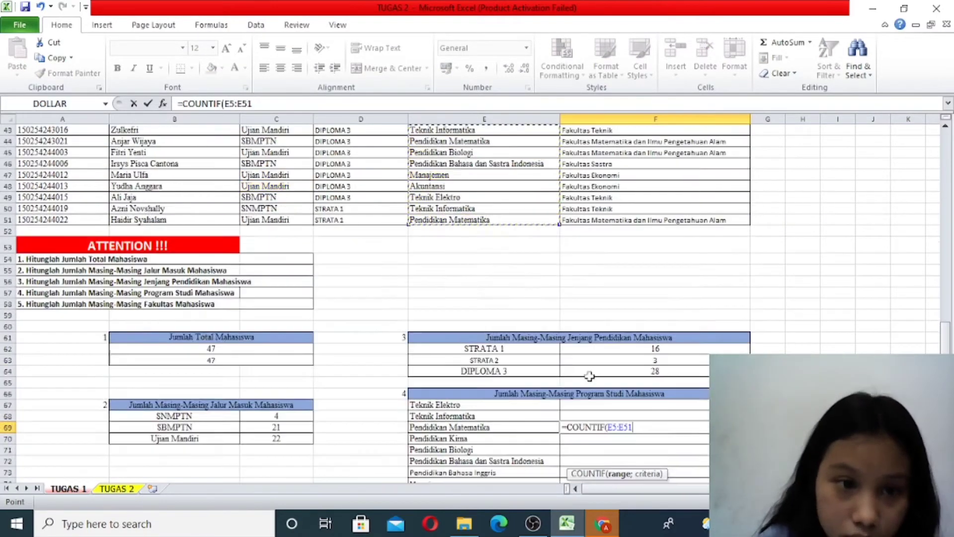
type(";\"Pendidikan Matematika\")")
key("Return")
- Enter a COUNTIF formula in F70 with range E5:E51 and criterion "PENDIDIKAN KIMIA", correcting the range separator to a colon
type("=countif(E5;E")
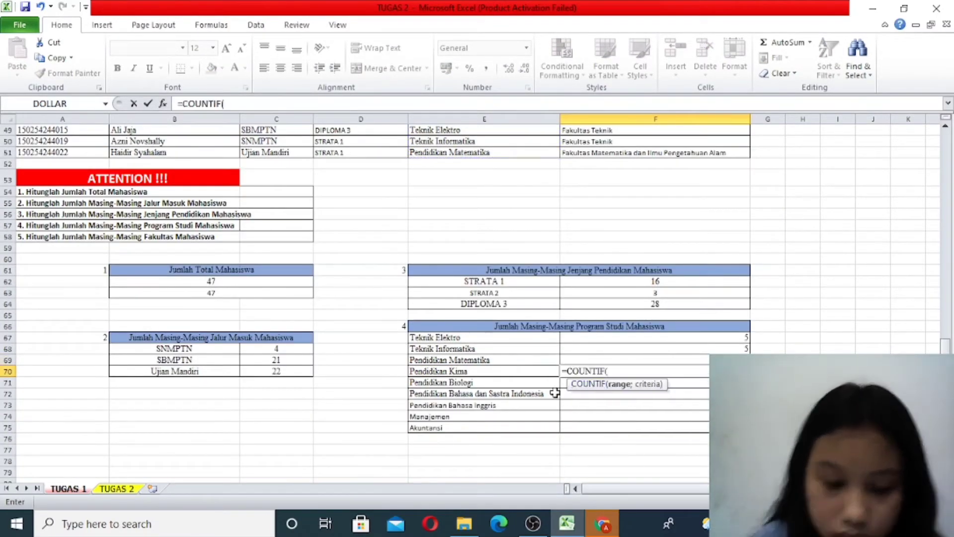
type("51")
key("Left")
key("Left")
double_click(620, 371)
key("BackSpace")
type(":")
key("Right")
key("Right")
key("Right")
key("Right")
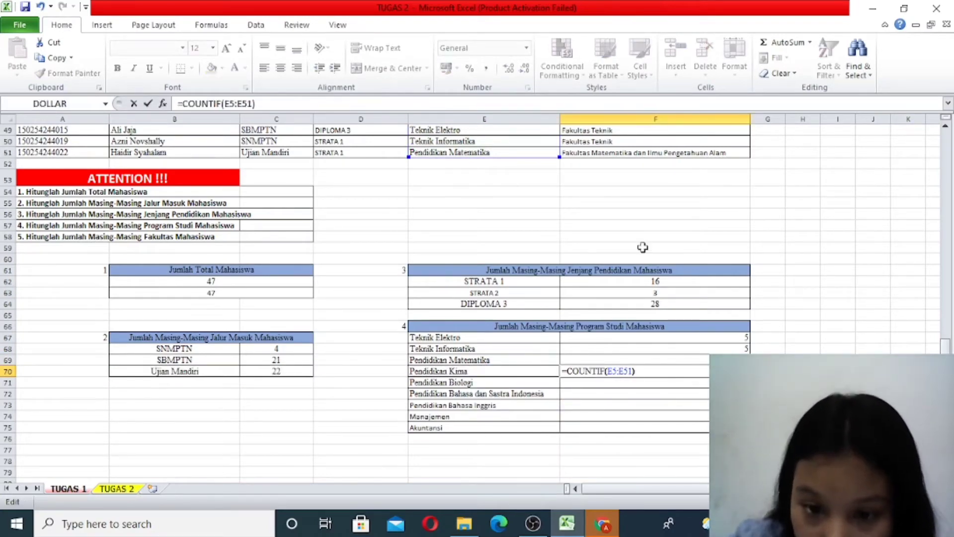
key("Left")
type("; \"PENDIDIKAN KIMIA\"")
key("Return")
- Enter a COUNTIF formula in F71 that counts "PENDIDIKAN BIOLOGI" in E5:E51
type("=COUNTIF(")
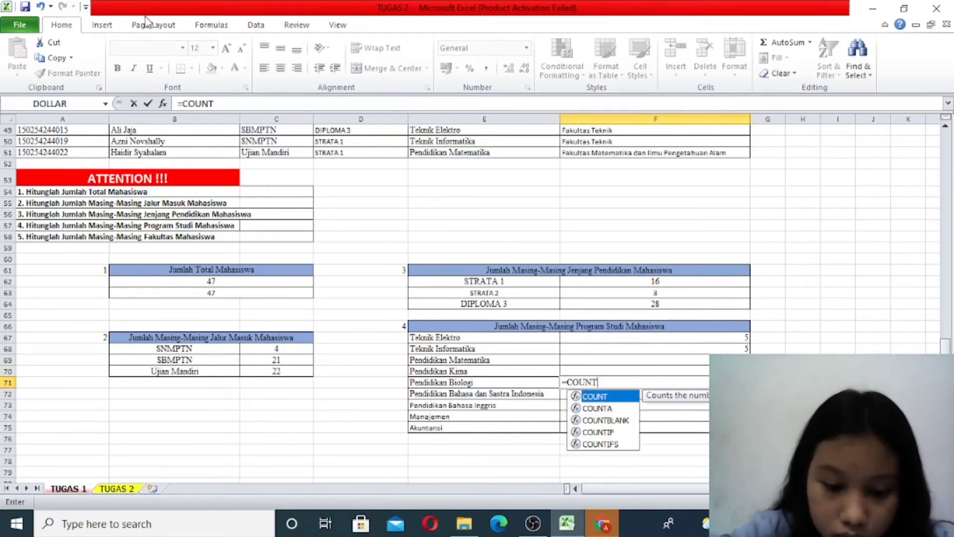
scroll(540, 219, "up", 1)
scroll(540, 219, "up", 15)
left_click_drag(512, 175, 495, 465)
scroll(562, 343, "down", 11)
type(";\"PE")
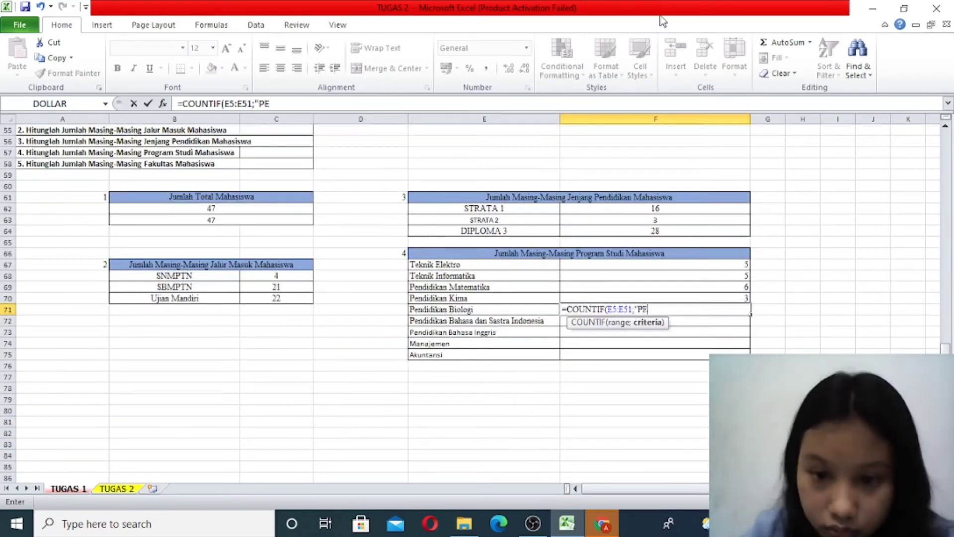
type("NDIDIKAN BIOLOGI\"")
key("Return")
- Enter a COUNTIF formula in F72 that counts "PENDIDIKAN BAHASA DAN SASTRA INDONESIA" in E5:E51
type("=COUNTIF(E5:E51;\"")
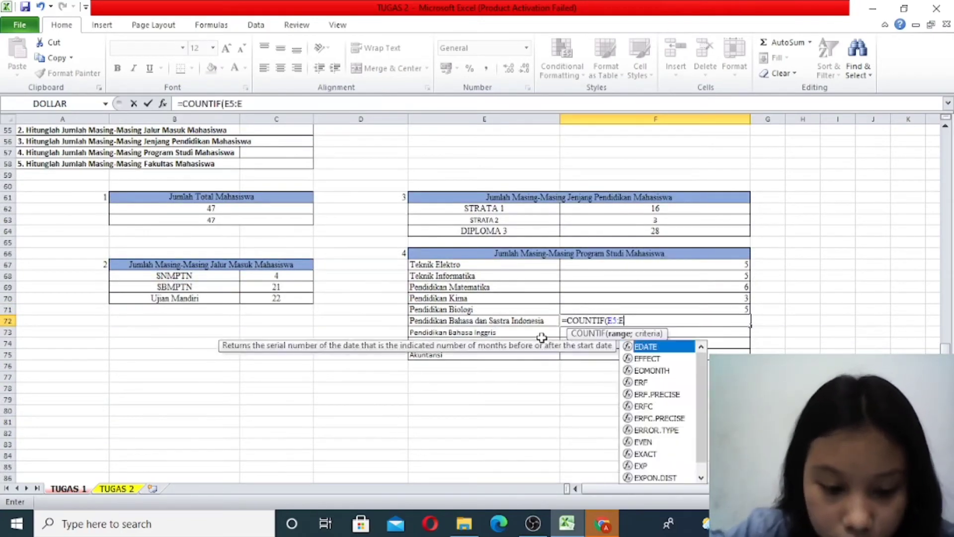
scroll(549, 336, "up", 3)
scroll(549, 337, "down", 1)
type("PENDIDIKAN BAHASA DAN SASTRA INDONESIA\"")
key("Return")
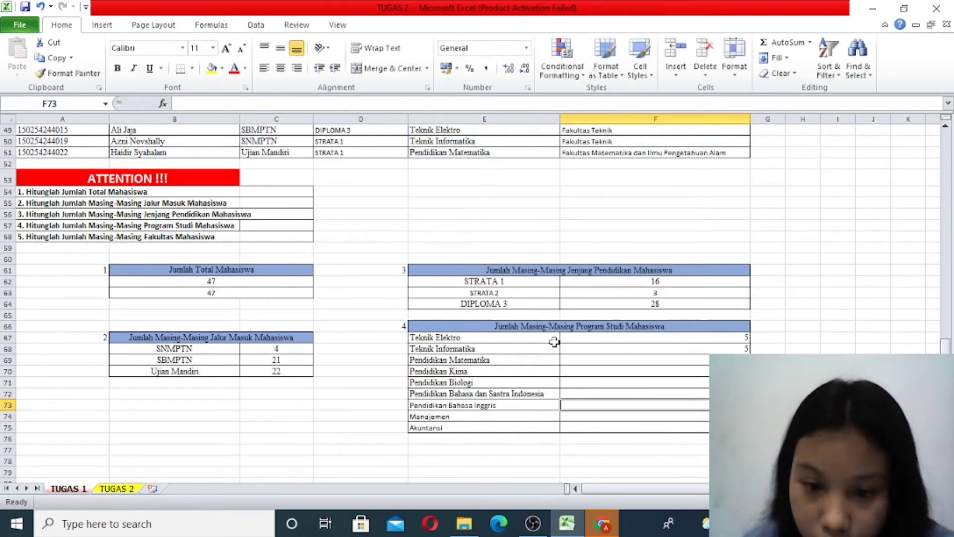
- Enter COUNTIF formulas over E5:E51 for "PENDIDIKAN BAHASA INGGRIS" in F73 and "MANAJEMEN" in F74
type("=COUNTIF(E5:E51;\"PENDIDIKAN BAHASA INGGRIS\"")
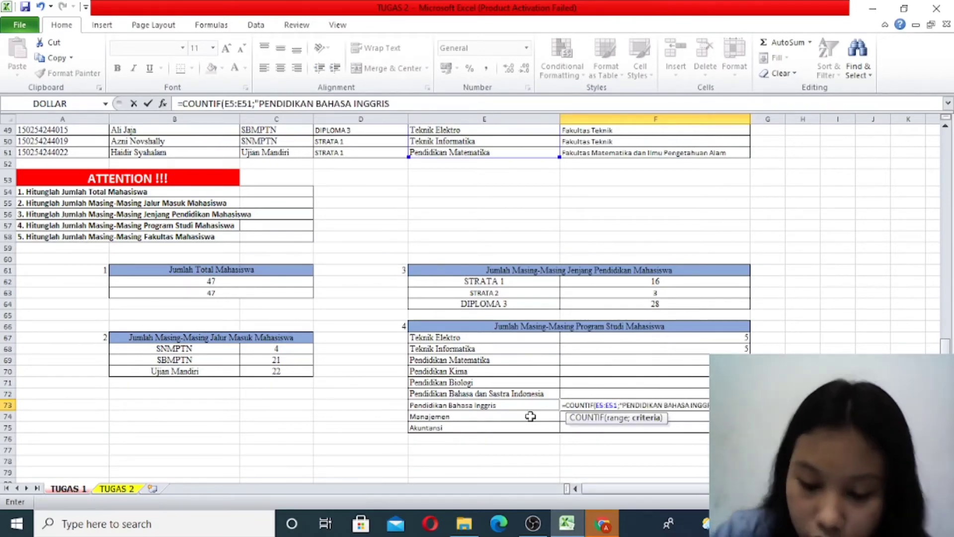
key("Return")
type("=COUNTIF(E5:E51;\"MANAJEMEN\")")
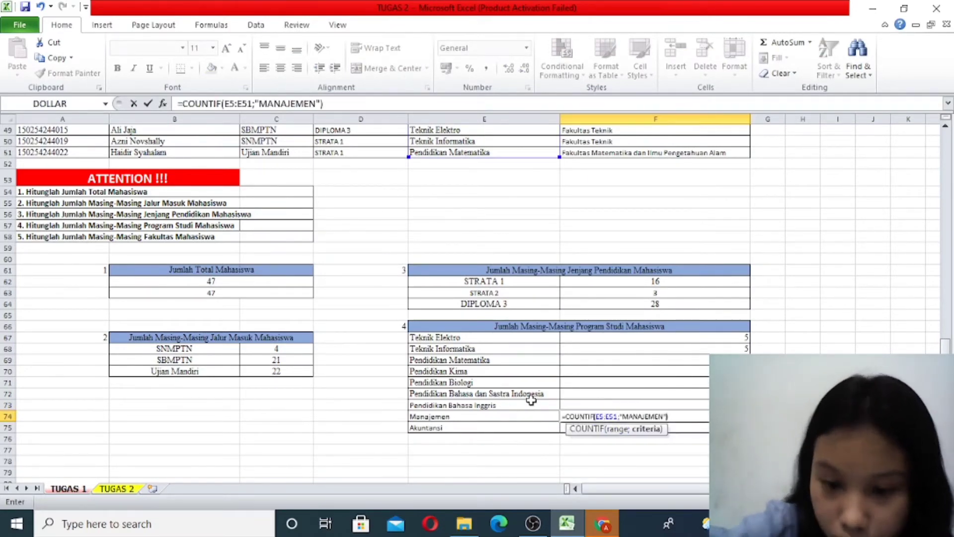
key("Return")
- Enter a COUNTIF formula in F75 that counts "AKUNTANSI" in E5:E51
type("=COUNTIF")
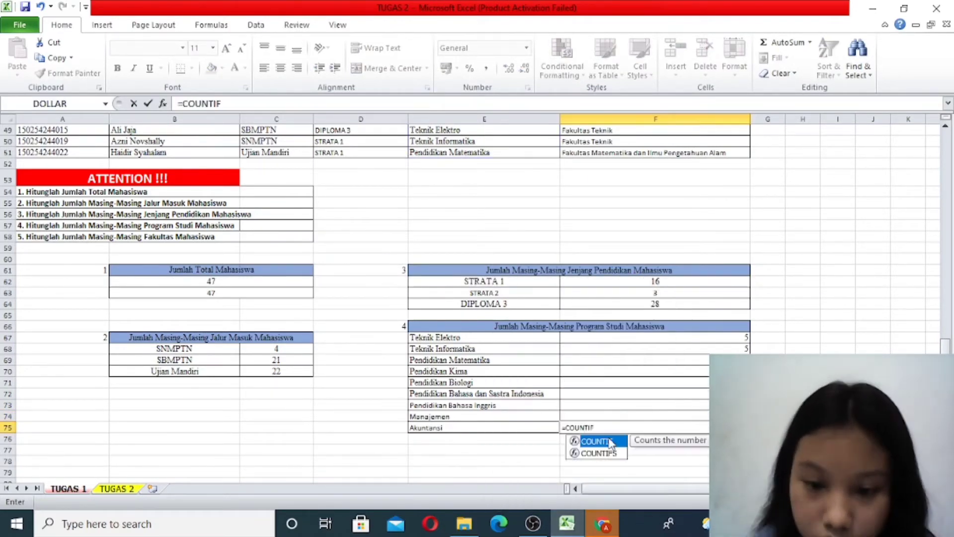
type("(E5:E51;\"AKUNTANSI\")")
key("Return")
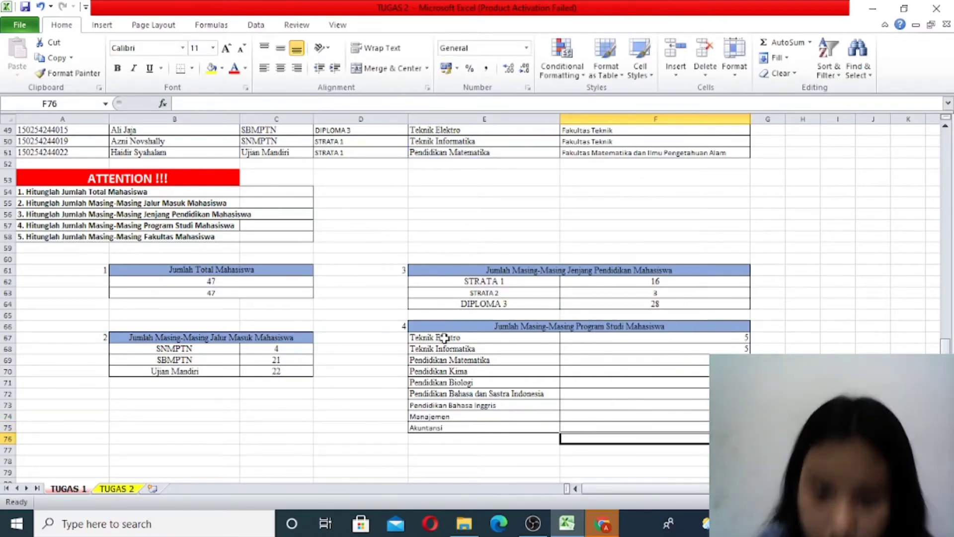
- Center the study program labels and counts in E67:F75 horizontally
left_click_drag(487, 338, 612, 422)
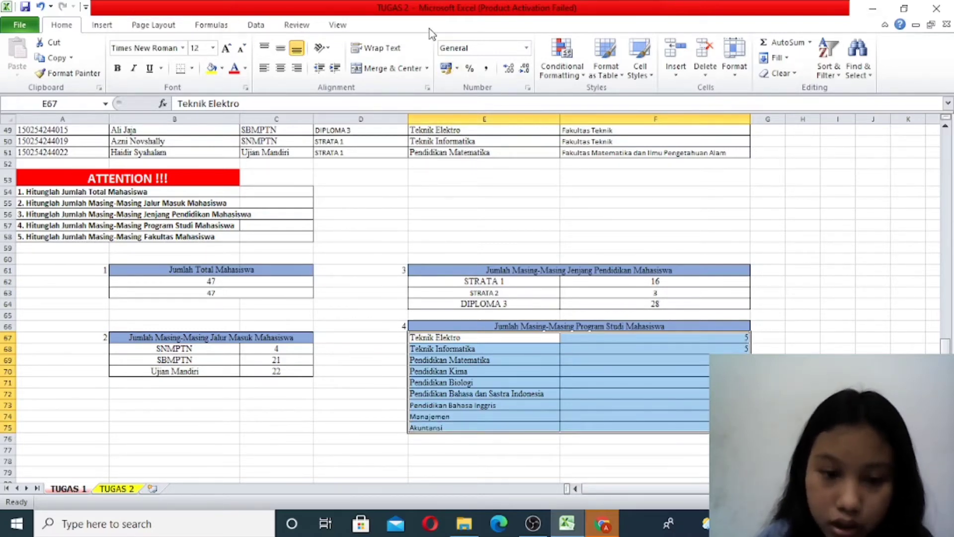
left_click(279, 69)
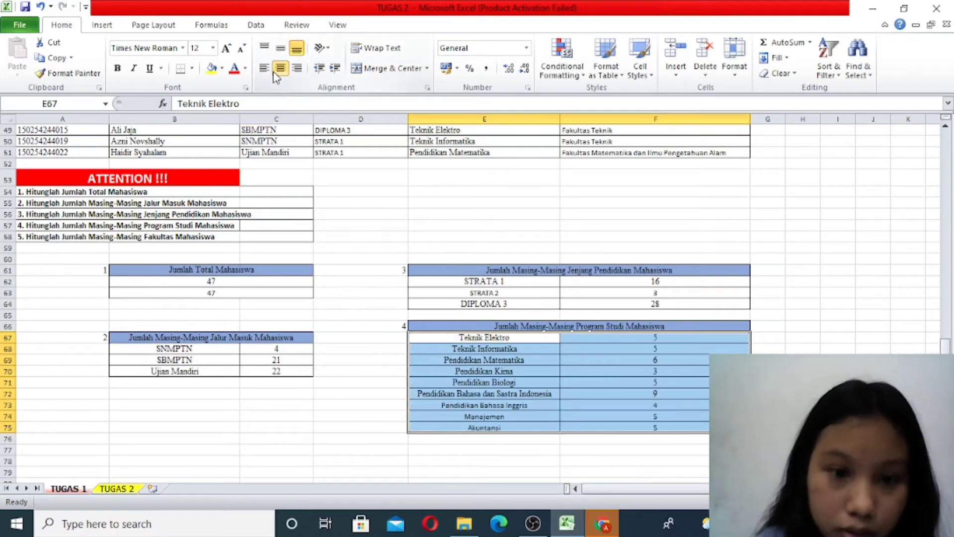
left_click(571, 427)
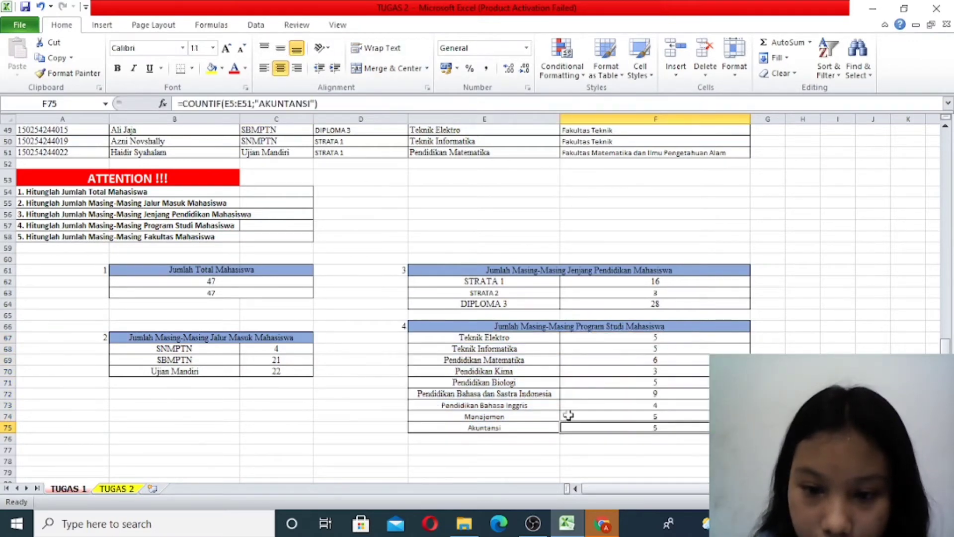
- Check the COUNTIF formulas in F72 and F71, and review the summary tables against the task list
left_click(628, 392)
double_click(629, 393)
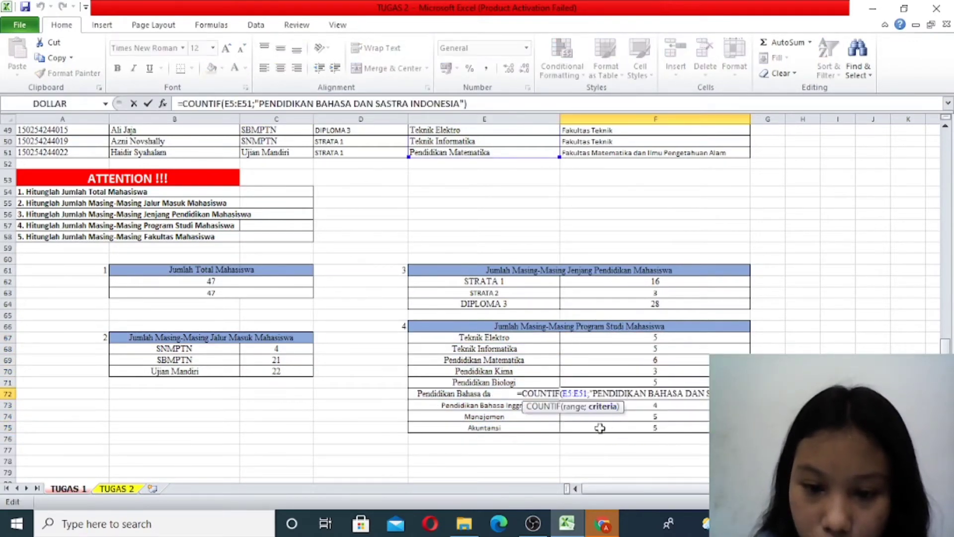
double_click(606, 382)
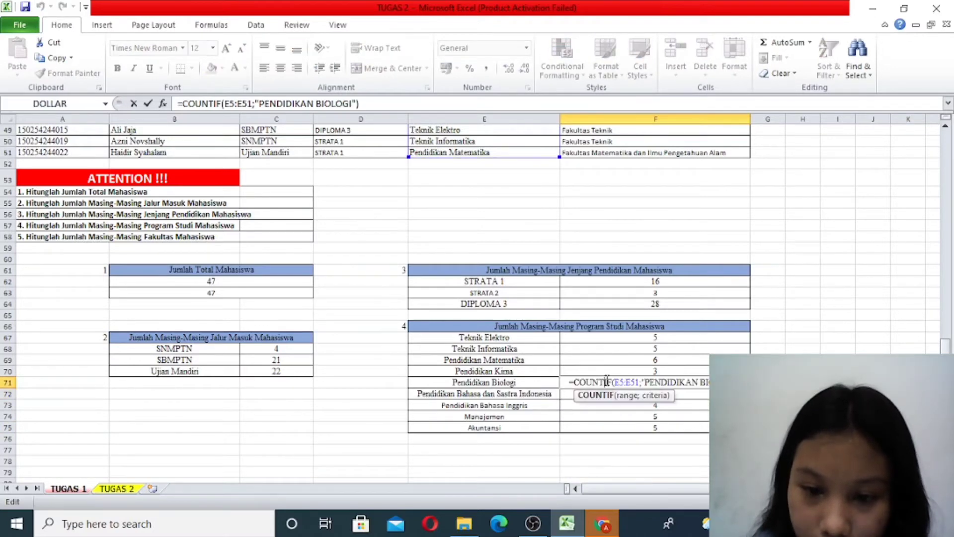
key("Escape")
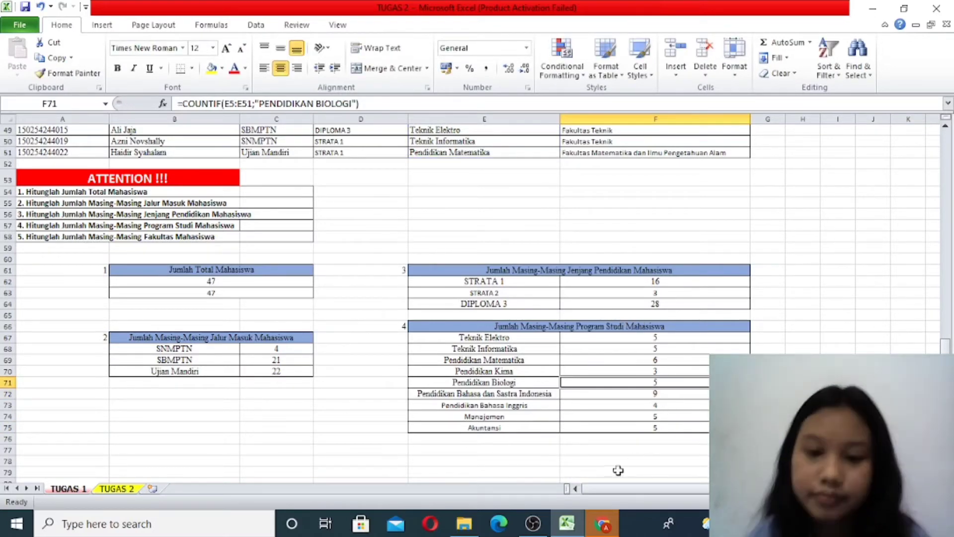
scroll(145, 458, "up", 1)
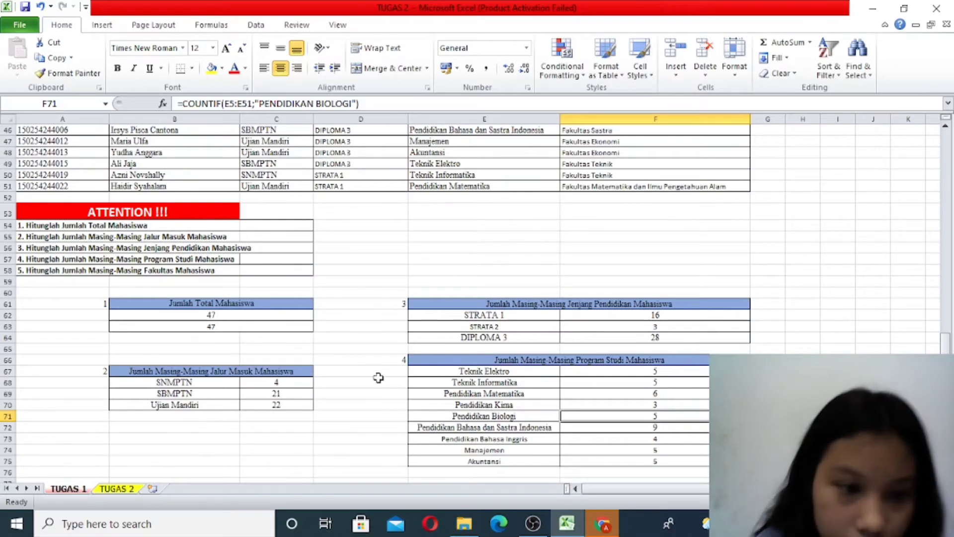
scroll(451, 428, "down", 4)
scroll(452, 427, "up", 1)
scroll(196, 300, "up", 2)
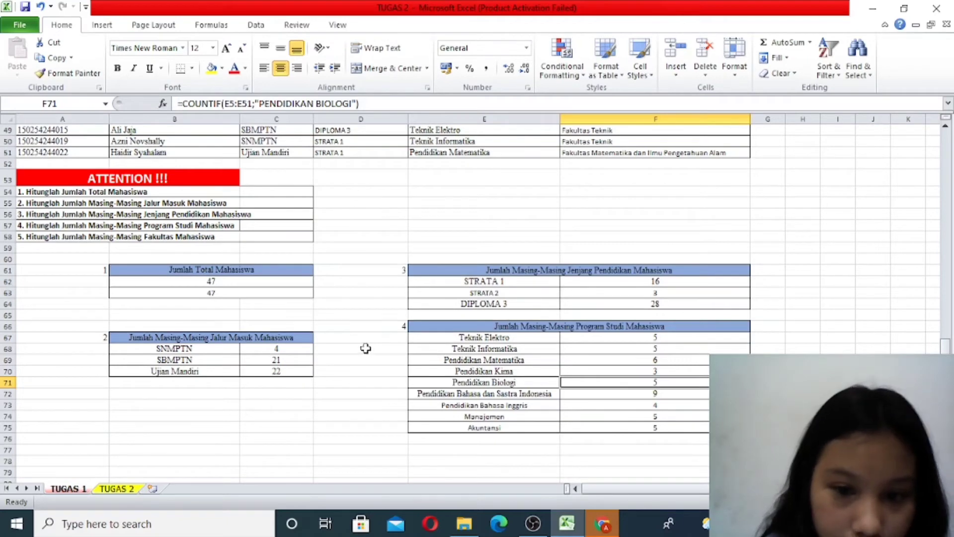
- Enter the task number 5 in A72 and the heading "Jumlah Masing-Masing Fakultas Mahasiswa" in B72
left_click(87, 393)
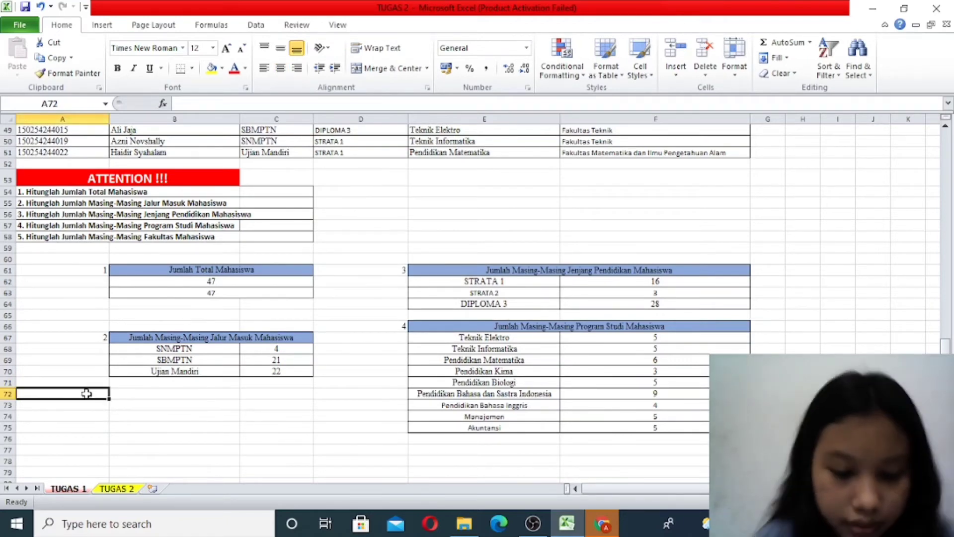
type("5")
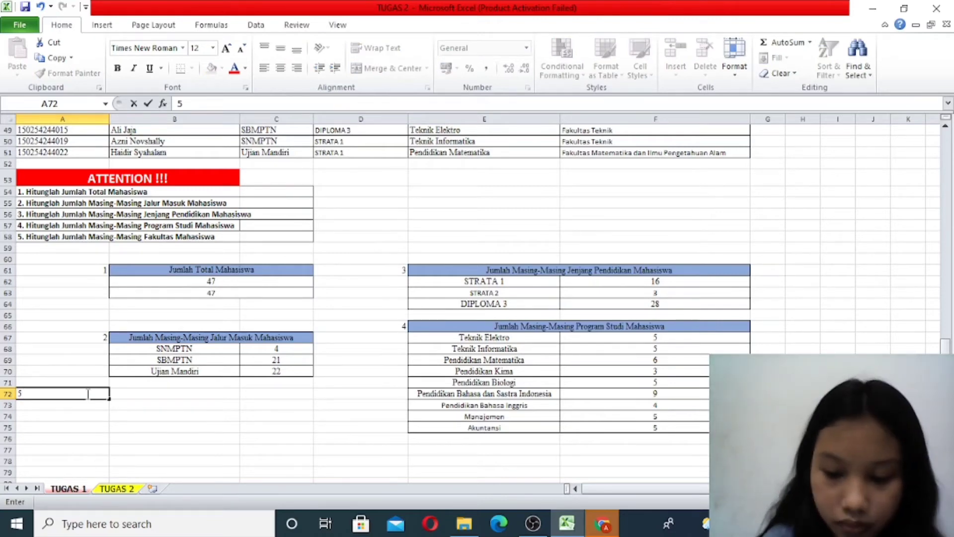
key("Tab")
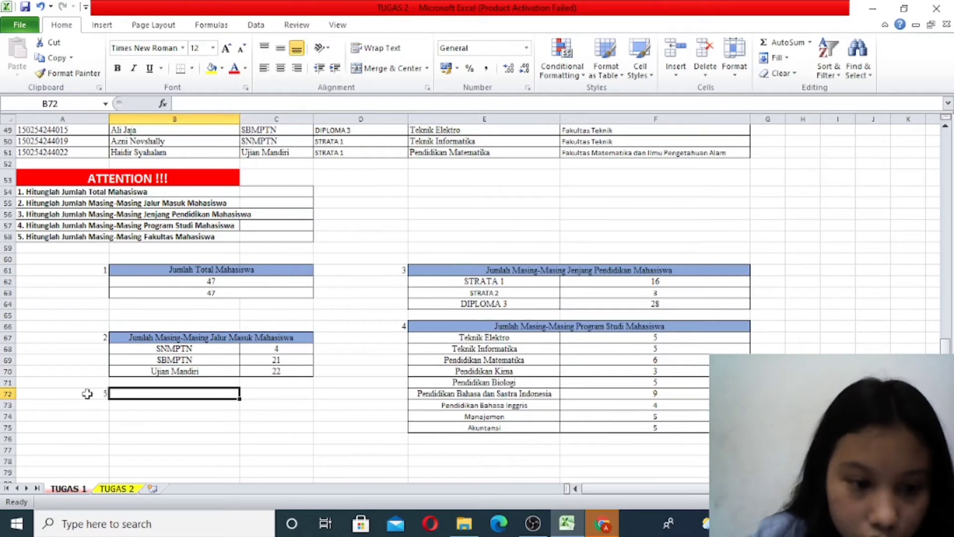
type("J")
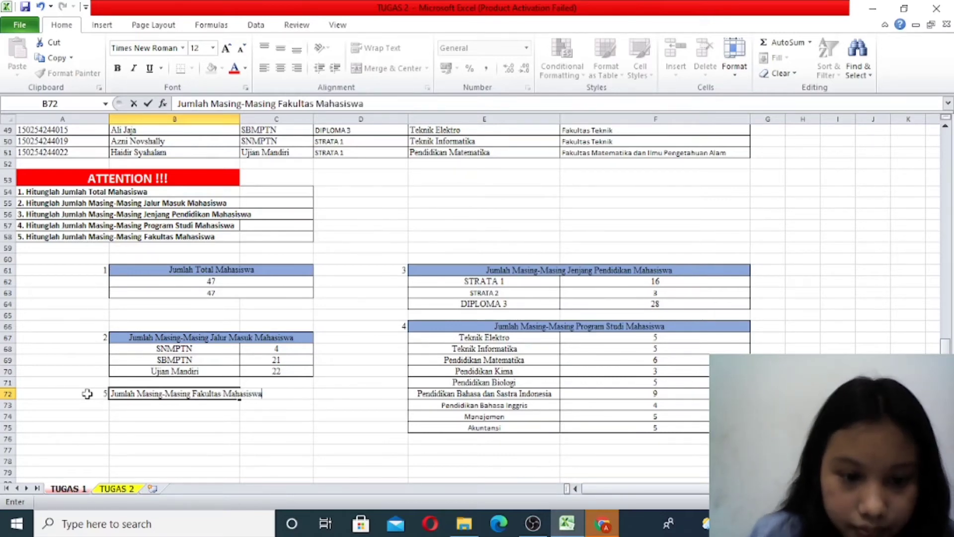
left_click(176, 405)
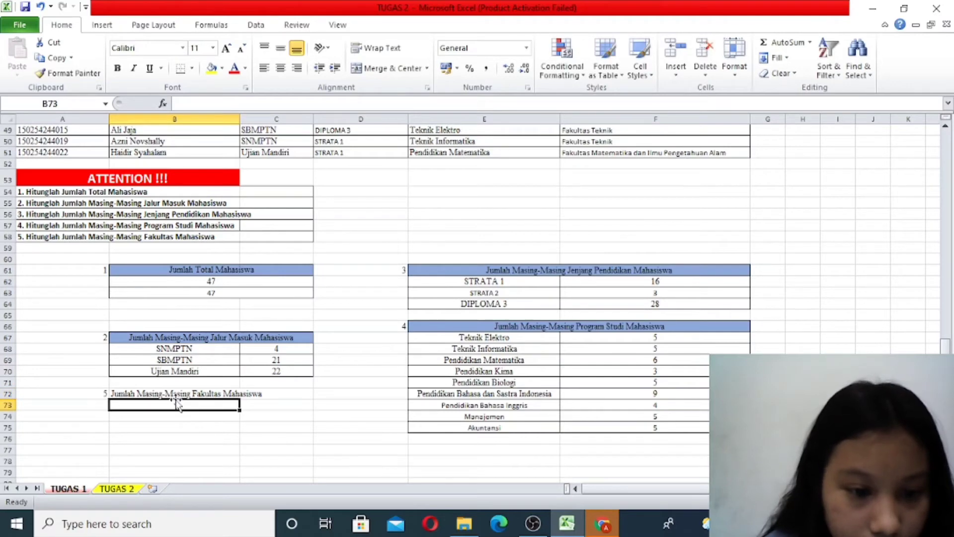
- Merge and center the Fakultas heading across B72:C72
left_click_drag(177, 405, 178, 393)
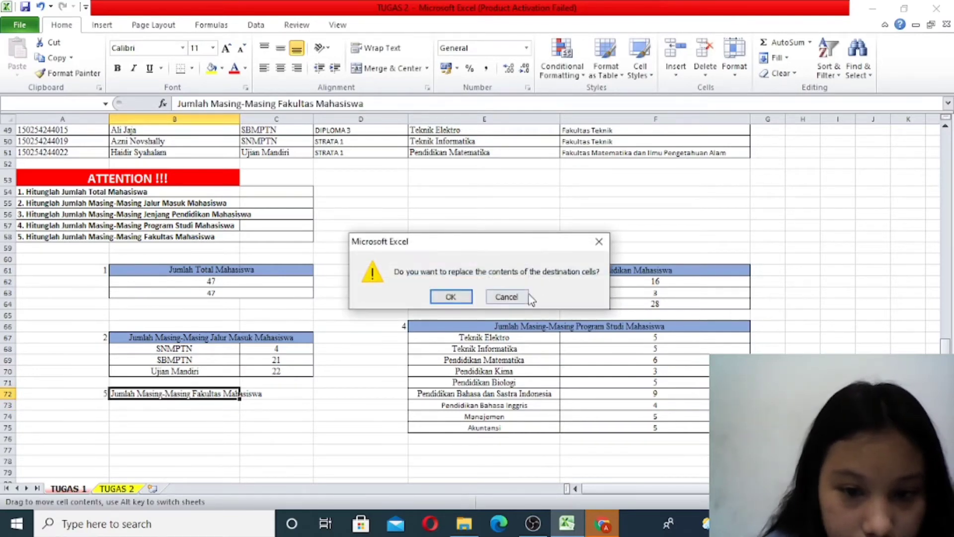
left_click(506, 296)
double_click(211, 394)
left_click_drag(211, 394, 263, 393)
left_click(258, 416)
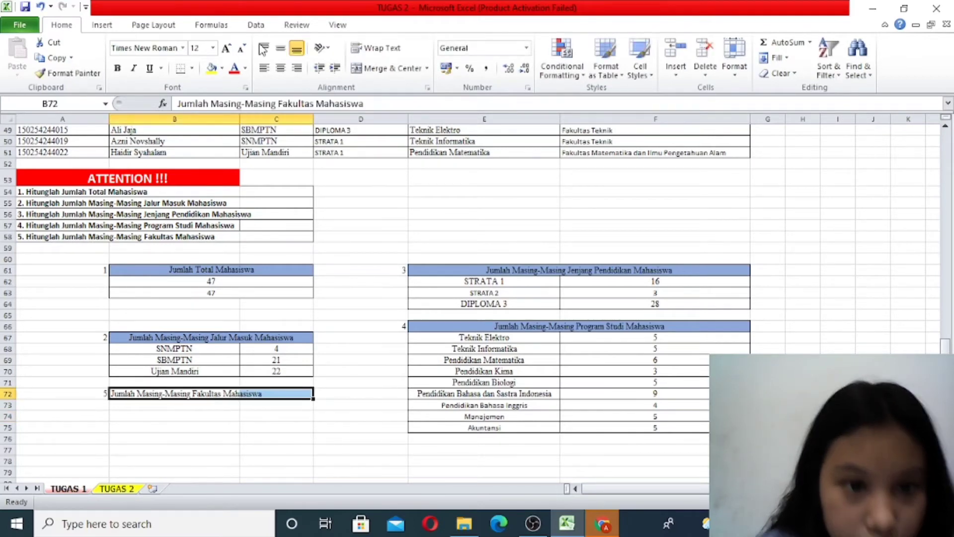
left_click(363, 69)
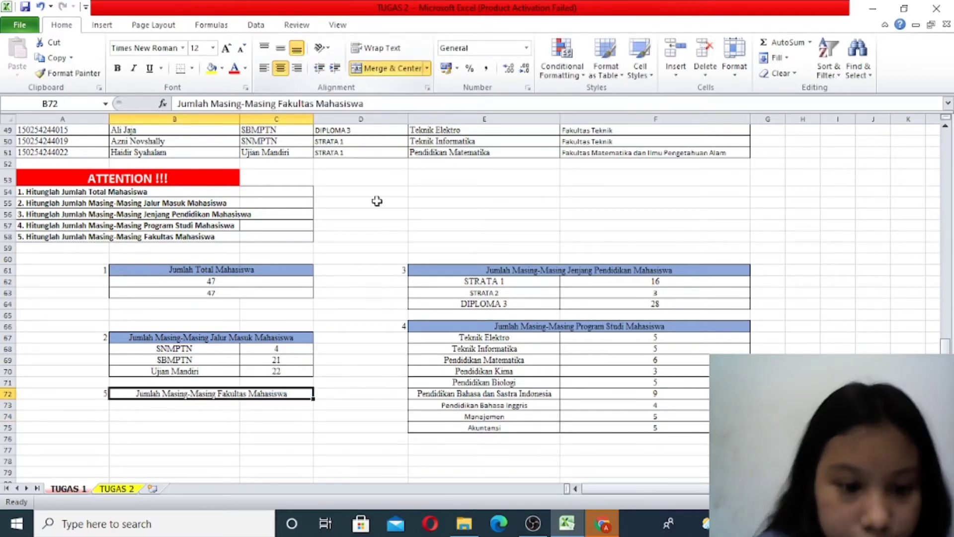
- Fill the merged Fakultas heading in B72 with Blue, Accent 1, Lighter 40%
left_click(222, 68)
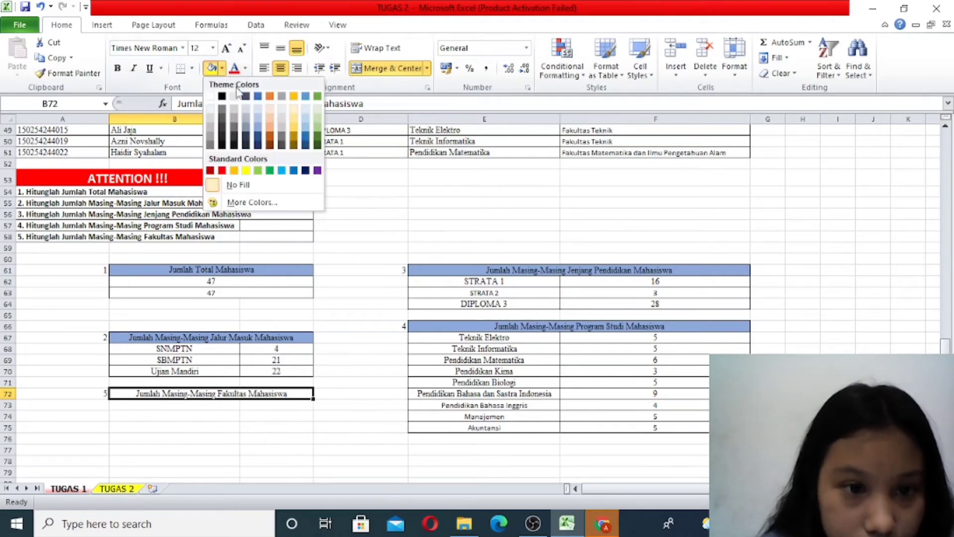
left_click(259, 128)
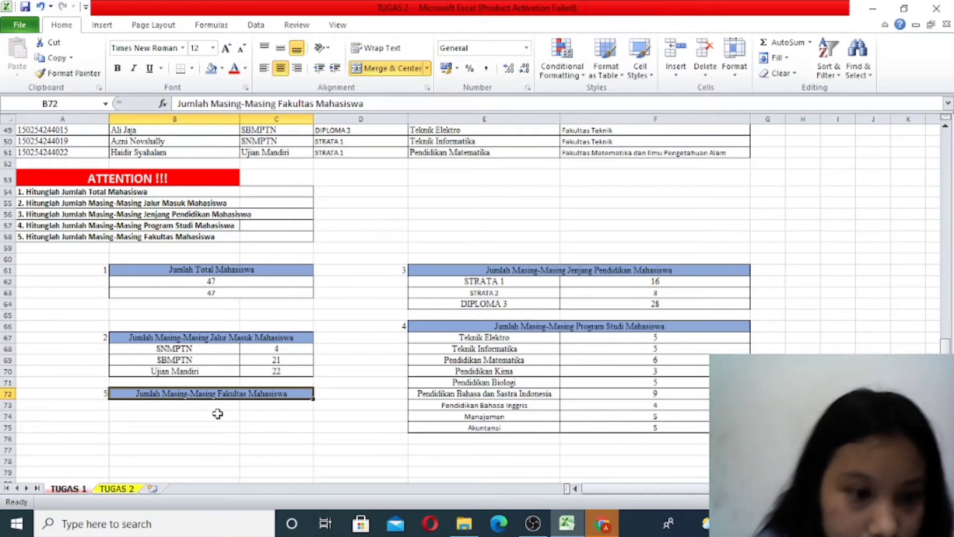
- Highlight the first Fakultas Teknik cell, F5, and the first Fakultas Matematika dan Ilmu Pengetahuan Alam cell, F9, in yellow
scroll(367, 329, "up", 4)
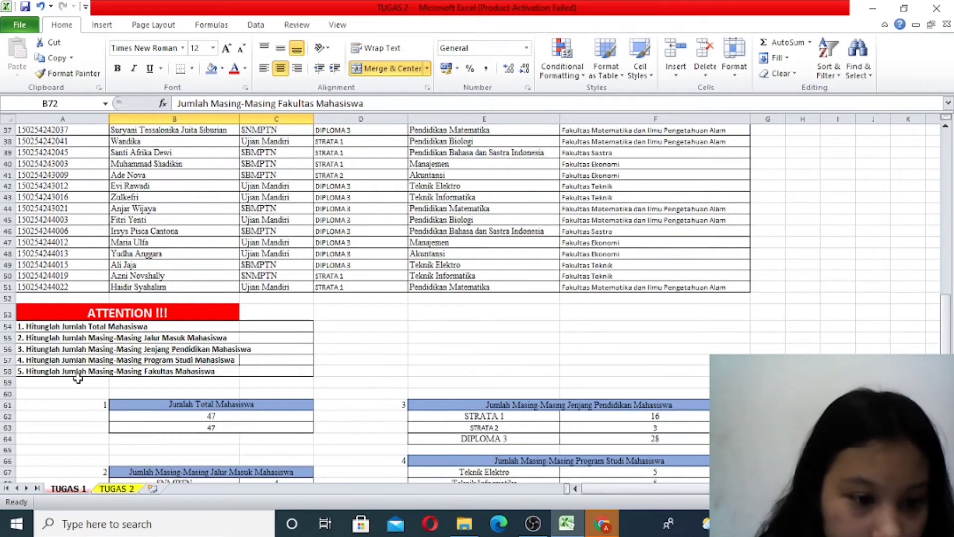
scroll(560, 320, "up", 12)
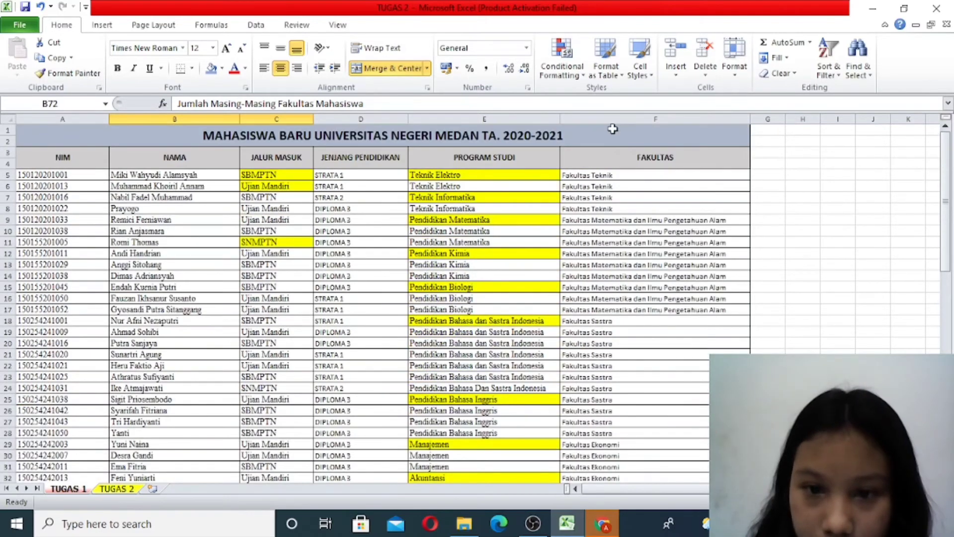
left_click(631, 177)
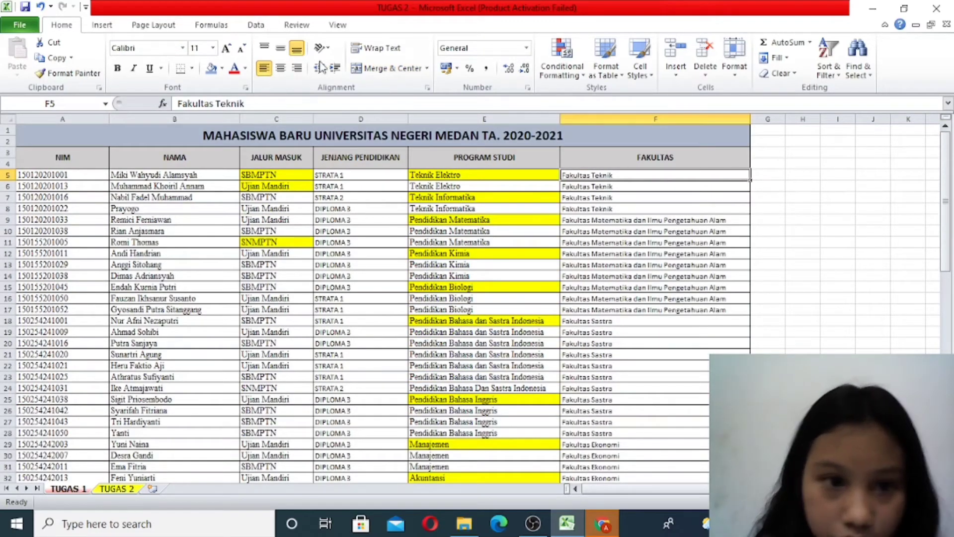
left_click(222, 69)
left_click(246, 170)
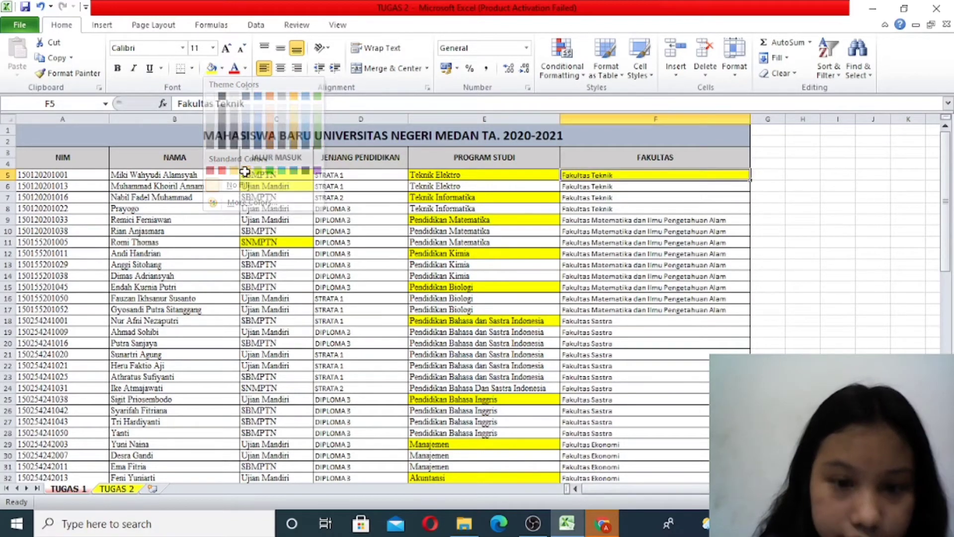
left_click(590, 219)
left_click(211, 68)
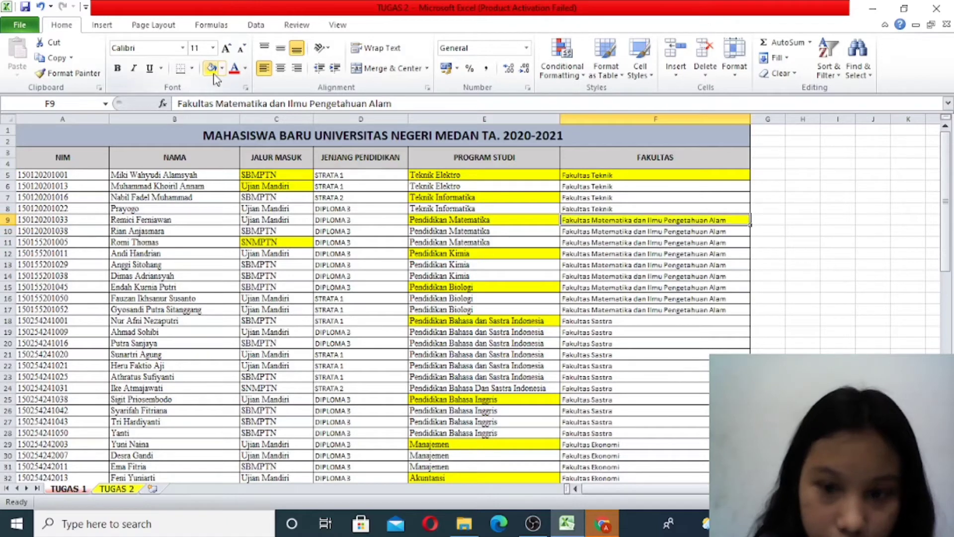
- Highlight the first Fakultas Sastra cell, F18, in yellow and leave F19 with no fill
left_click_drag(617, 324, 617, 332)
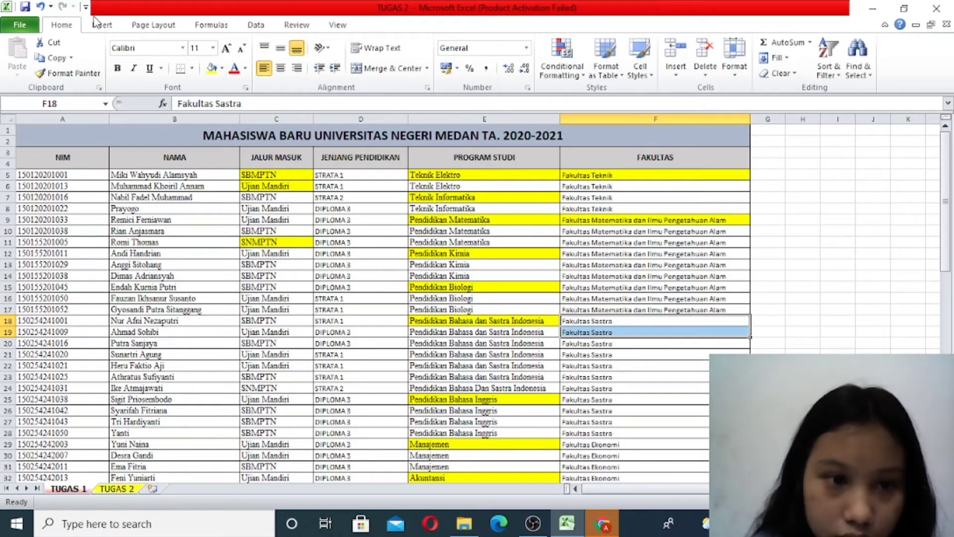
left_click(212, 70)
scroll(251, 189, "down", 3)
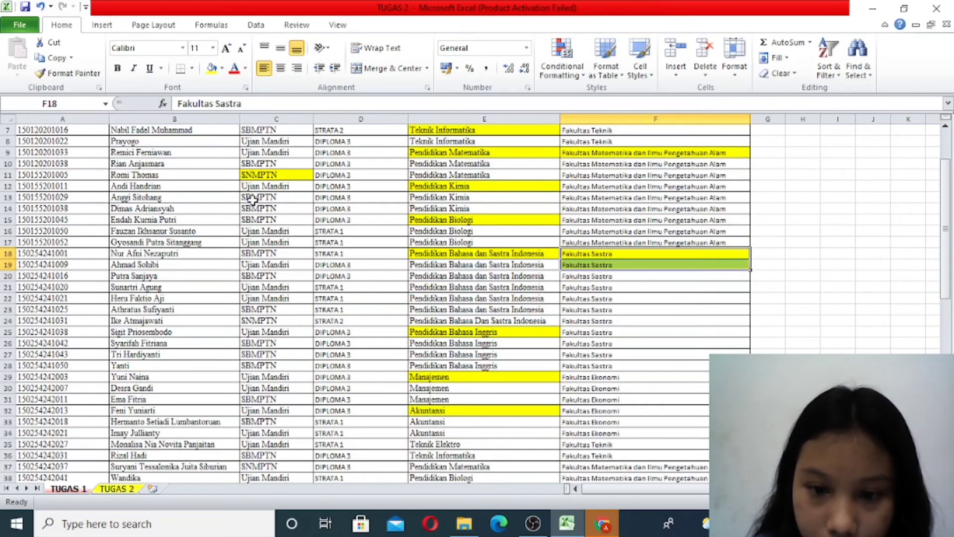
left_click(583, 276)
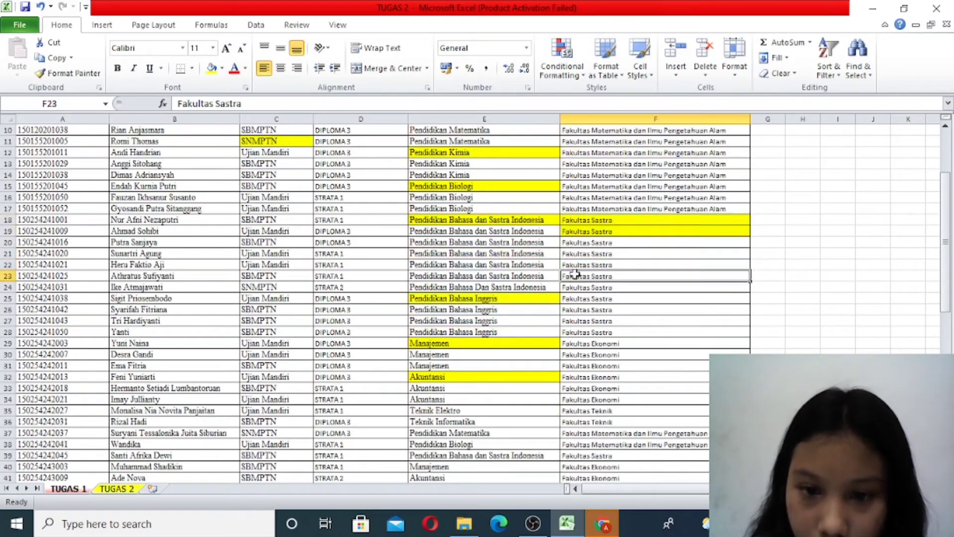
left_click(589, 232)
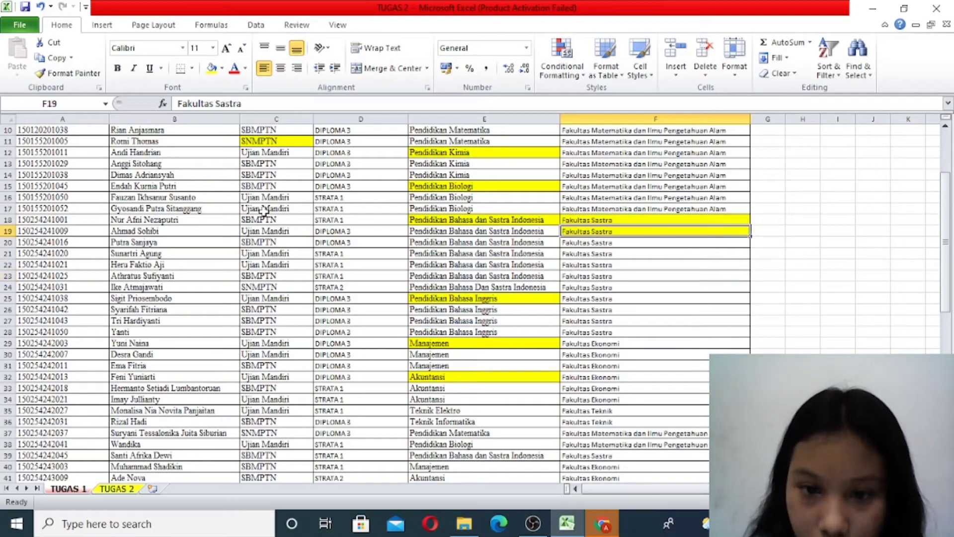
left_click(222, 68)
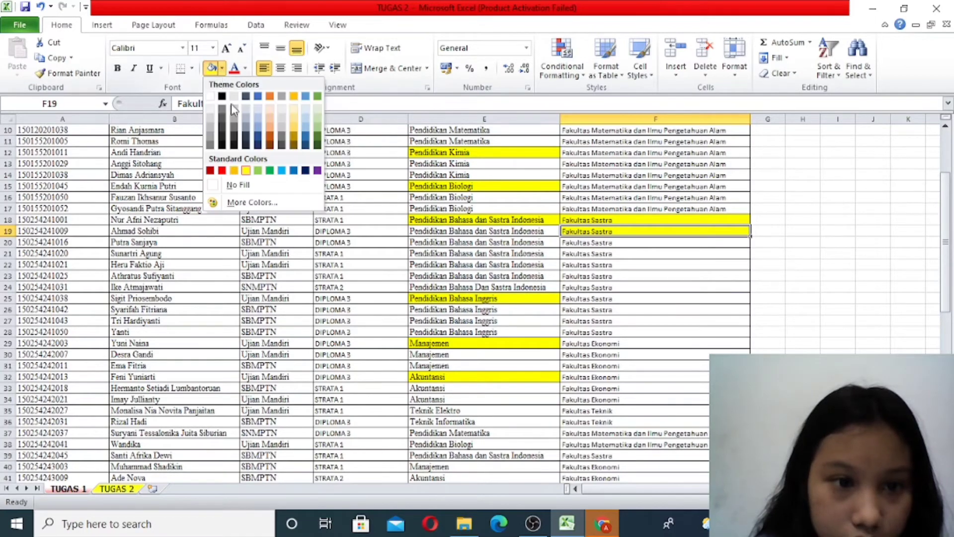
left_click(243, 185)
- Highlight the first Fakultas Ekonomi cell, F29, in yellow
scroll(596, 412, "down", 3)
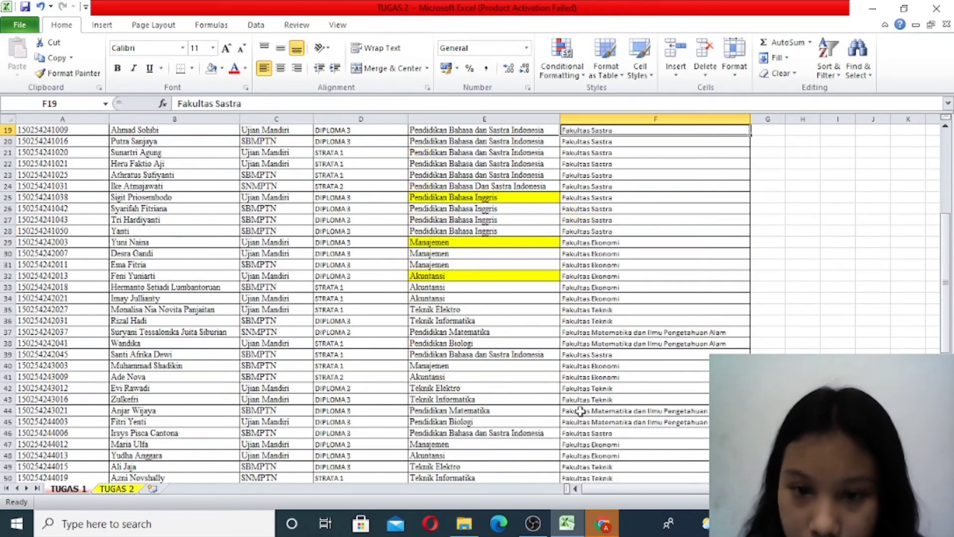
left_click(572, 243)
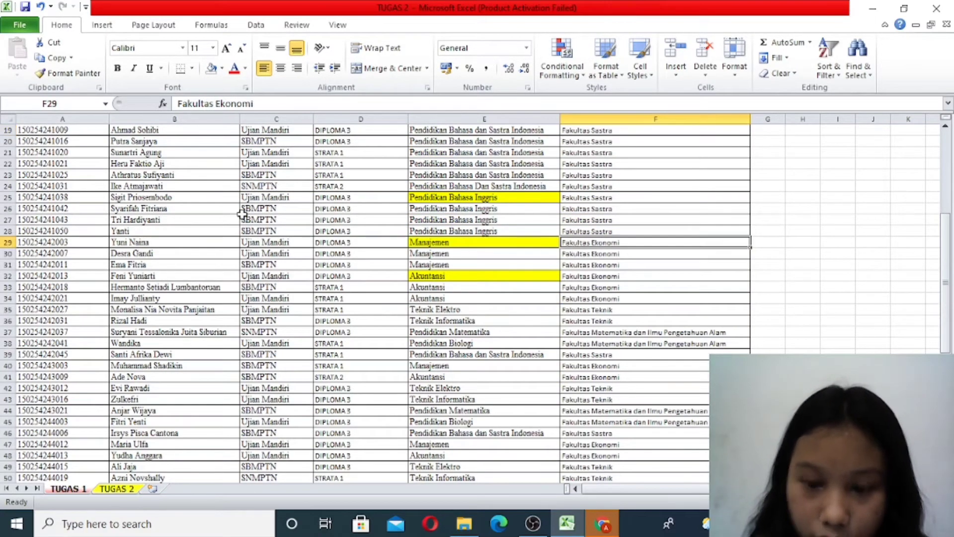
left_click(222, 68)
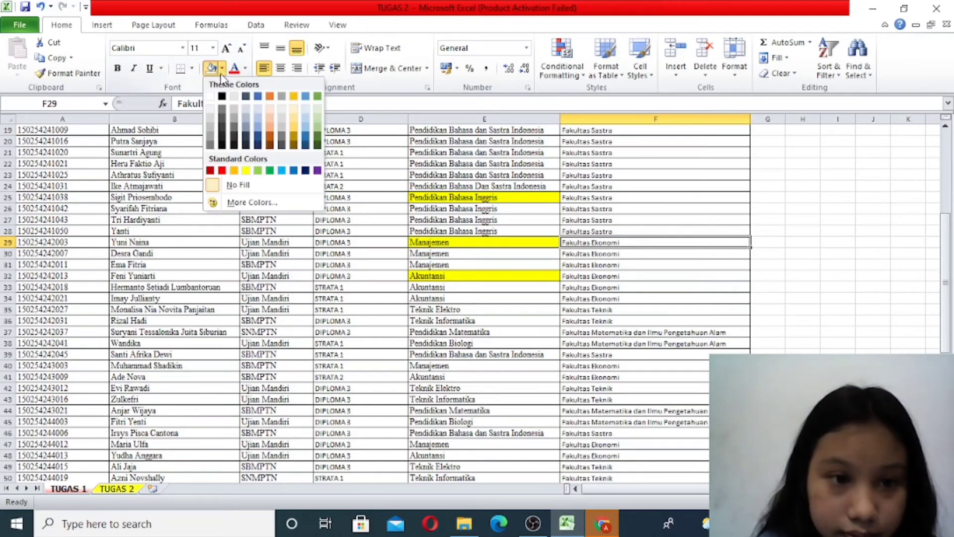
left_click(246, 171)
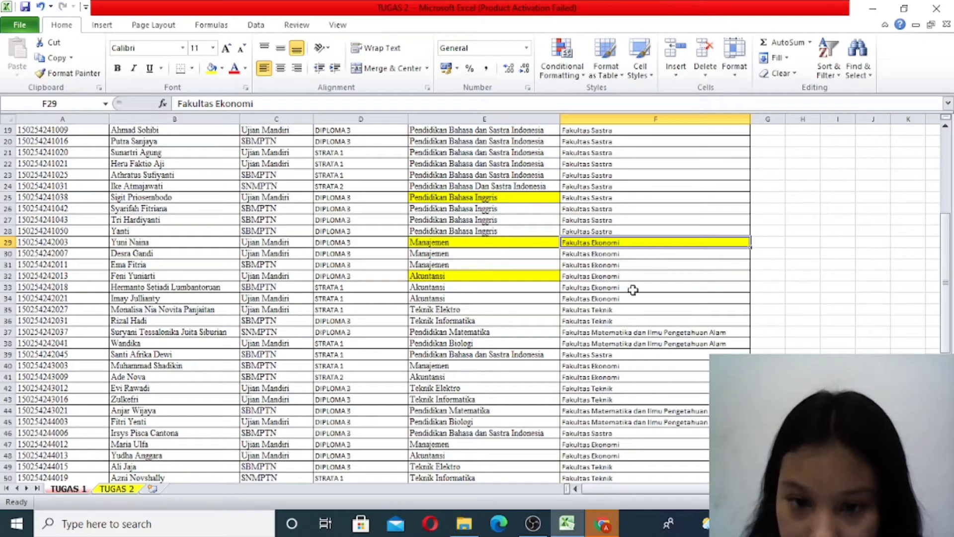
- Apply all borders to B72:C76, covering the Fakultas heading and four rows for the faculties
scroll(624, 328, "down", 1)
scroll(623, 343, "up", 7)
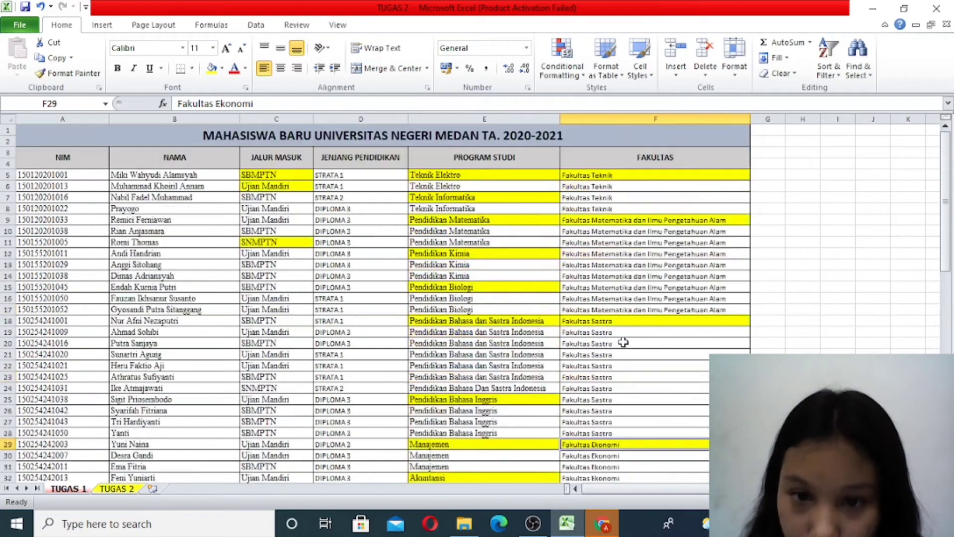
scroll(651, 323, "down", 4)
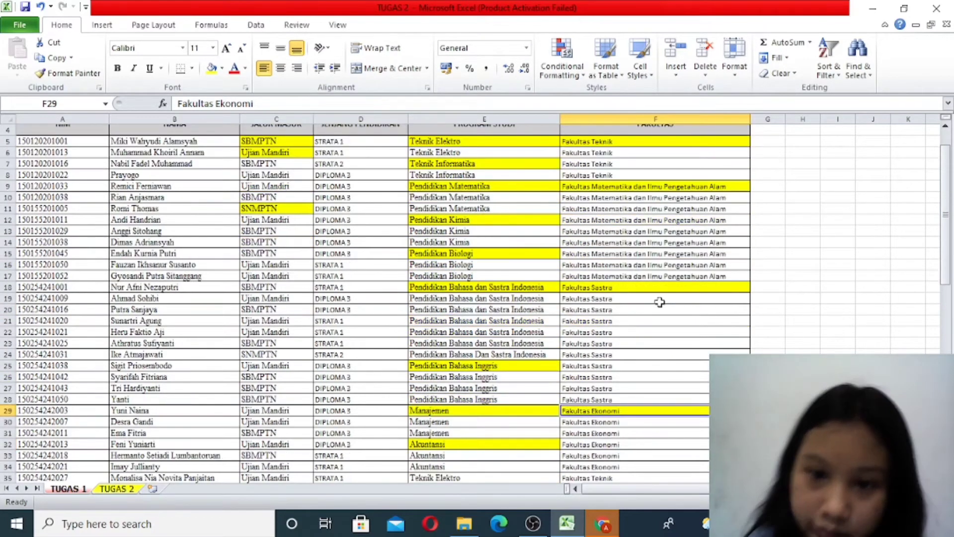
scroll(680, 394, "down", 13)
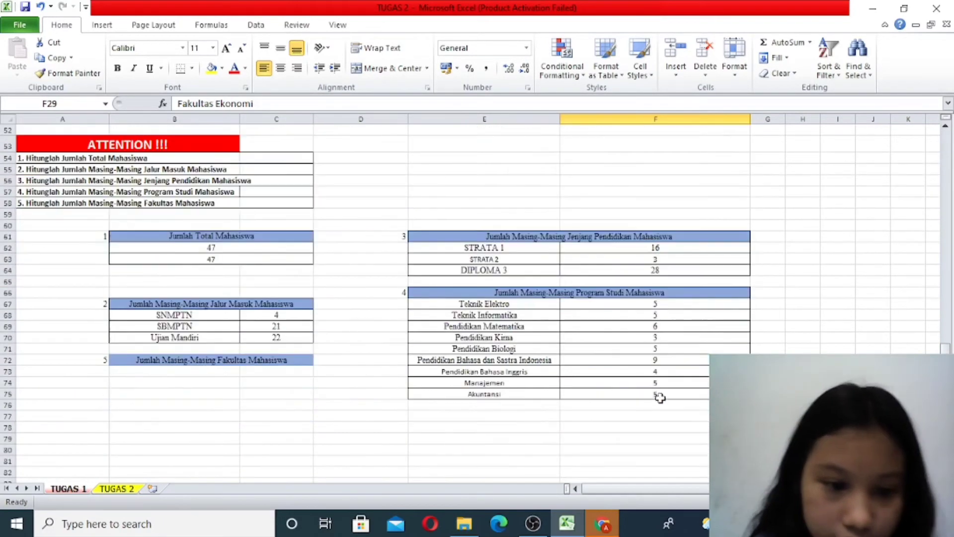
left_click_drag(183, 362, 197, 402)
key("alt+h")
key("m")
key("c")
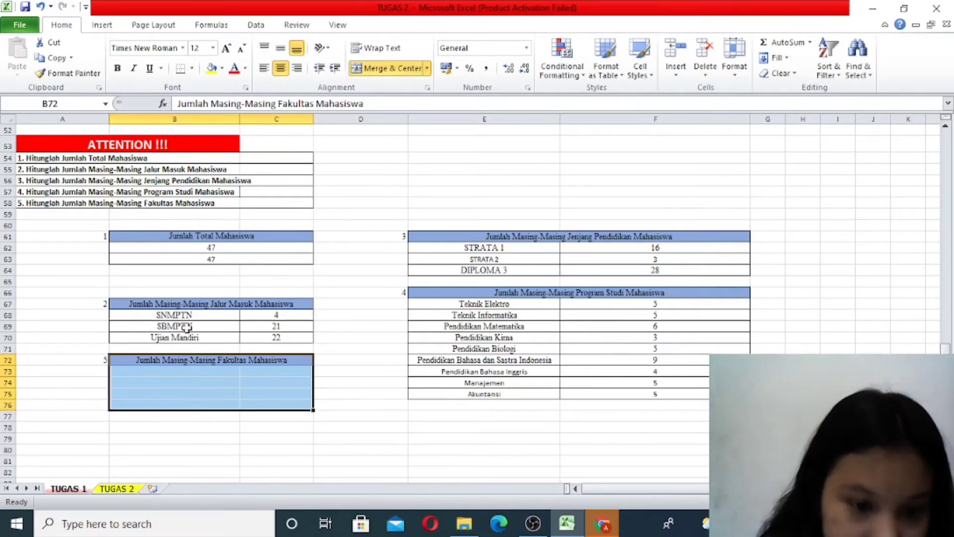
left_click(191, 68)
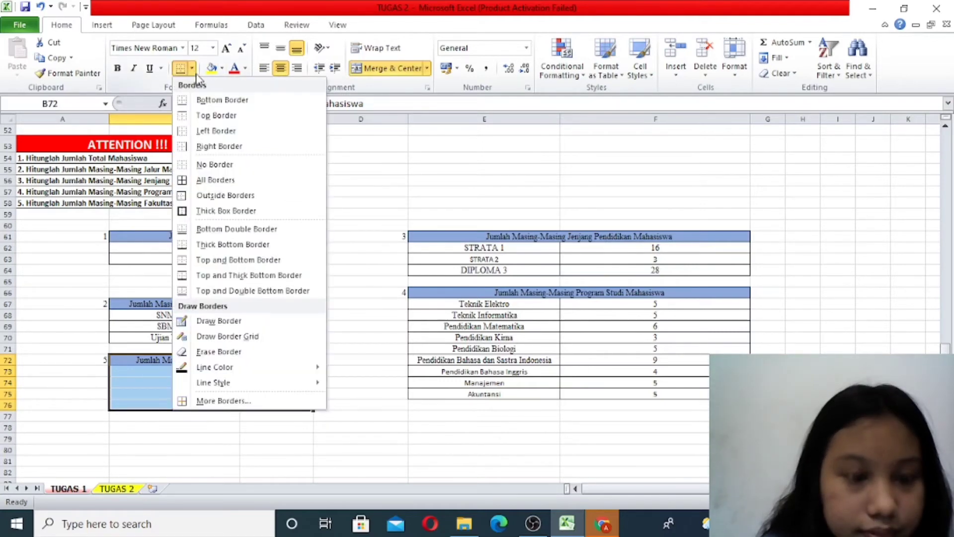
left_click(234, 179)
- Enter the label "Fakultas Teknik" in B73 of the Fakultas table
double_click(213, 372)
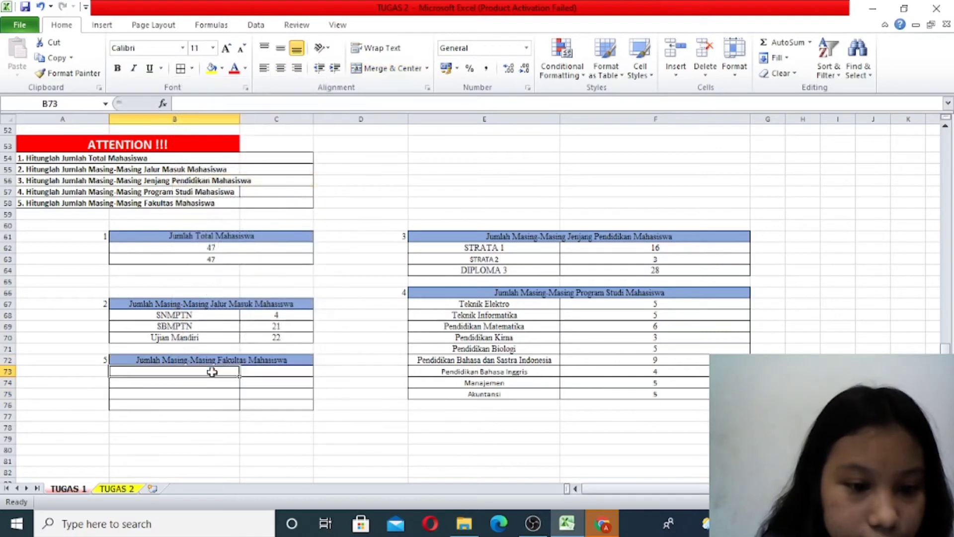
type("f")
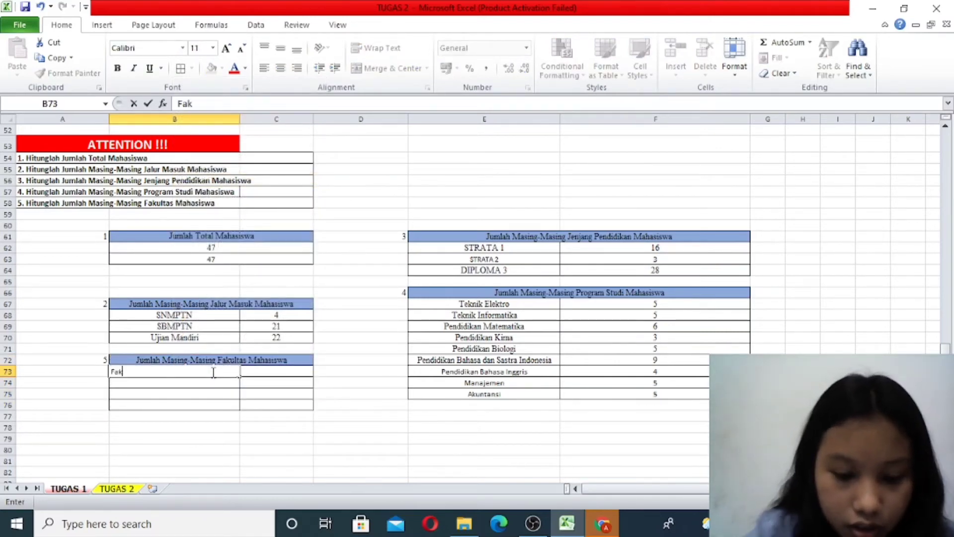
type("akultas T")
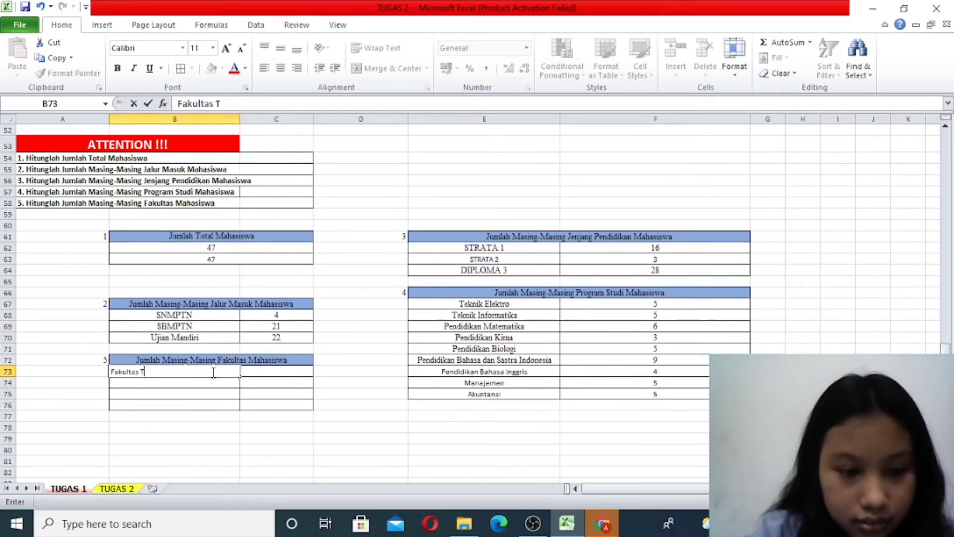
type("ekn")
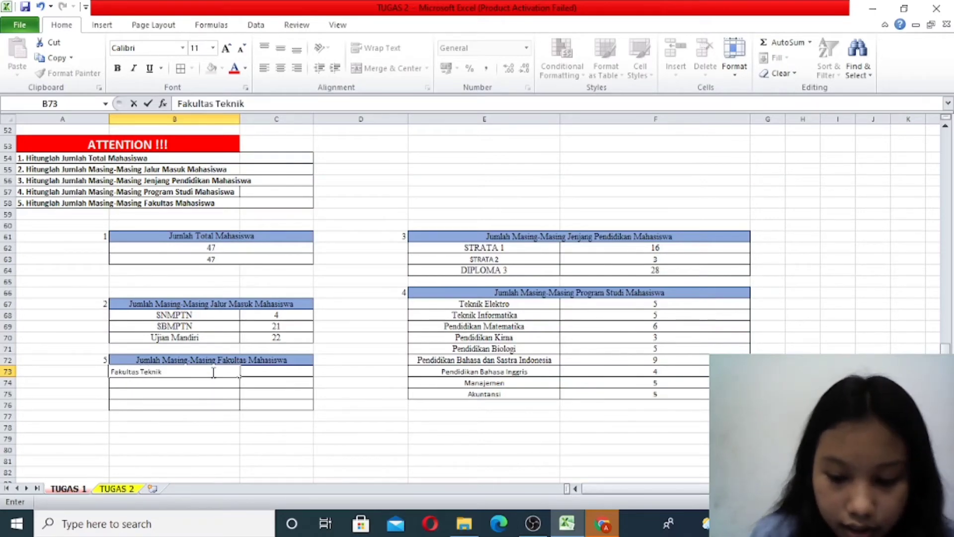
type("ik")
key("Return")
- Enter the label "Fakultas Matematika dan Ilmu Pengetahuan Alam" in B74
scroll(532, 341, "up", 12)
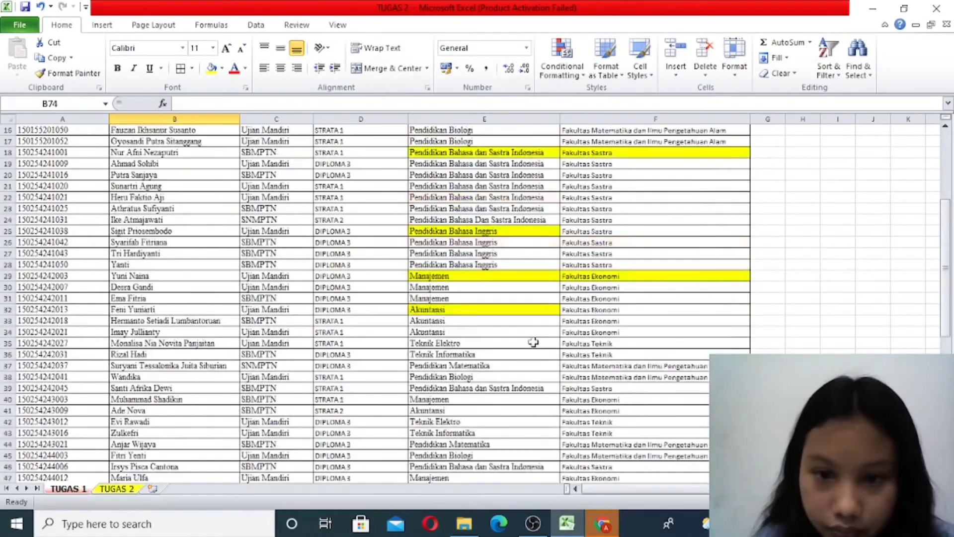
scroll(533, 342, "up", 3)
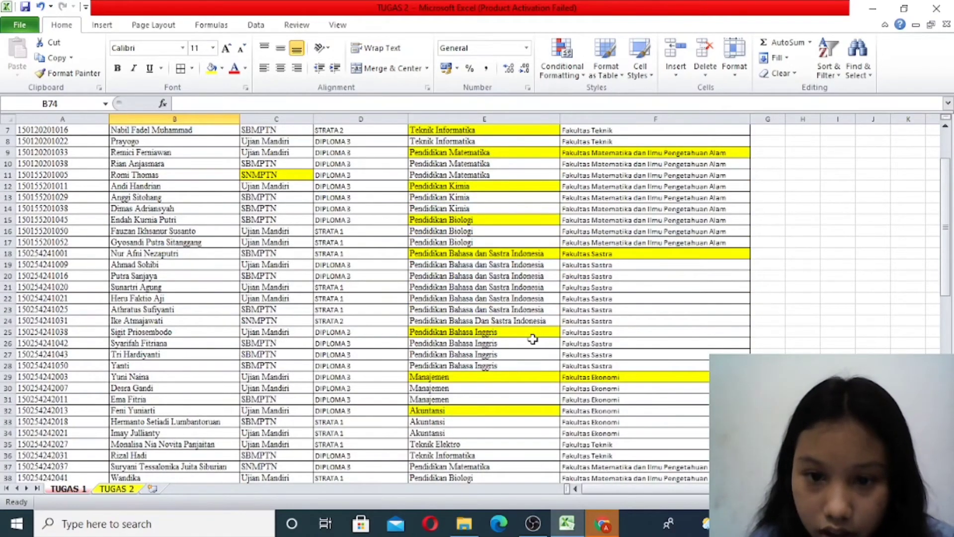
scroll(532, 339, "down", 16)
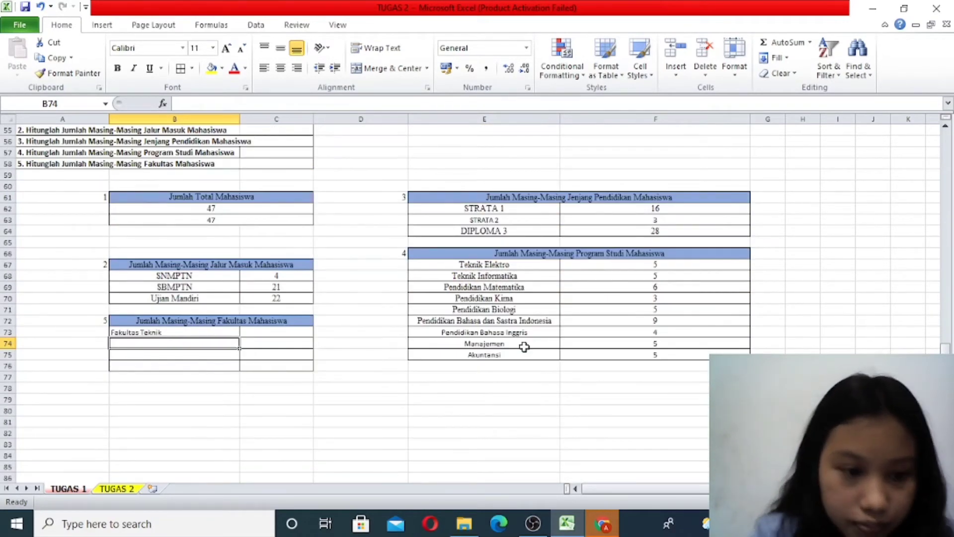
type("Fakult")
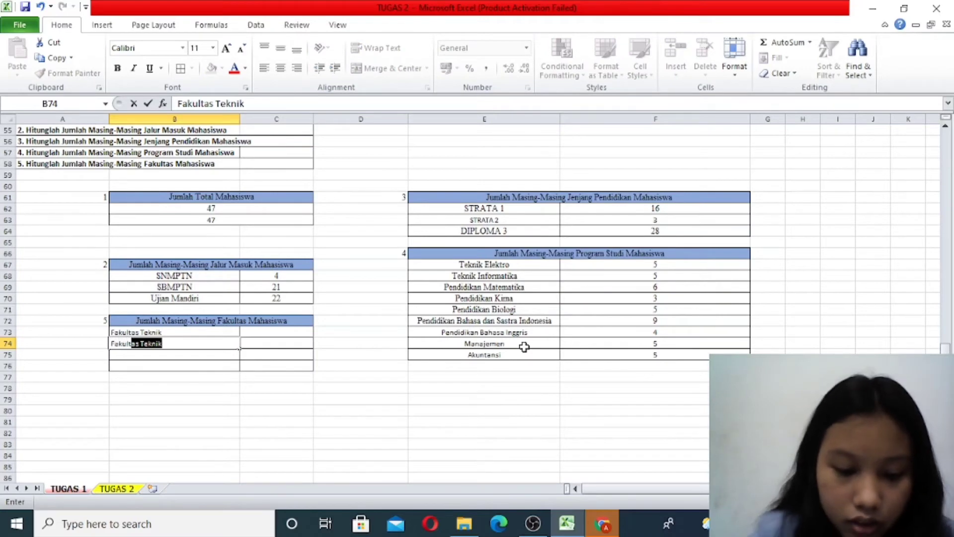
type("as Matem")
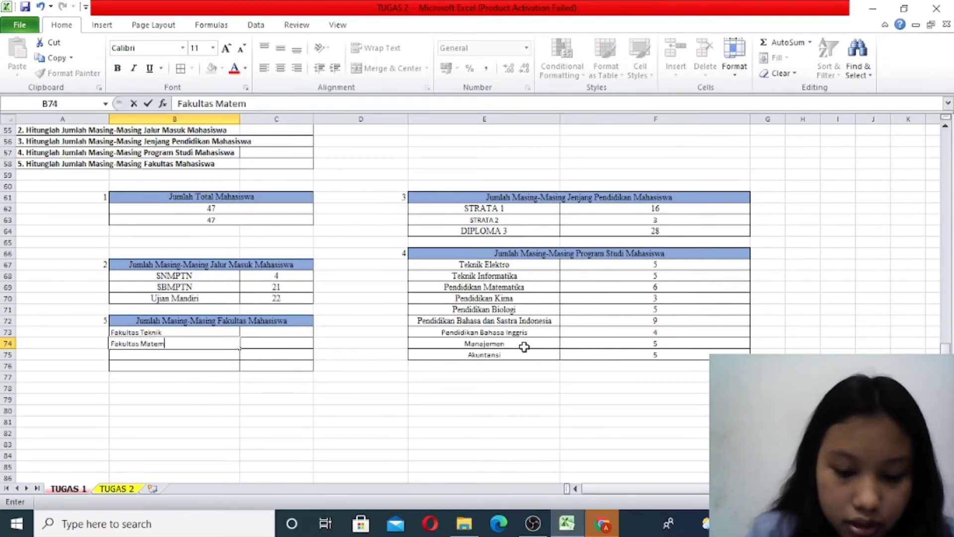
type("atika dan")
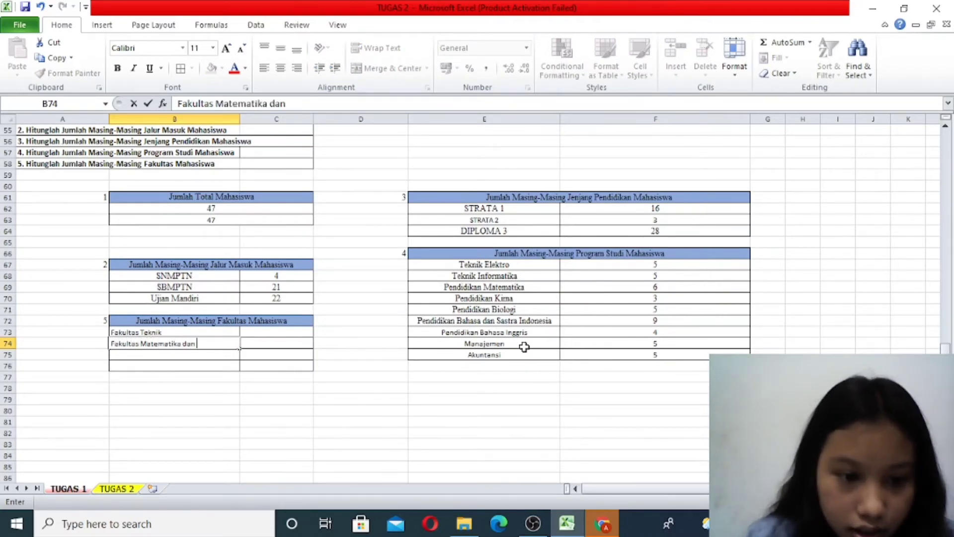
type(" Ilmu P")
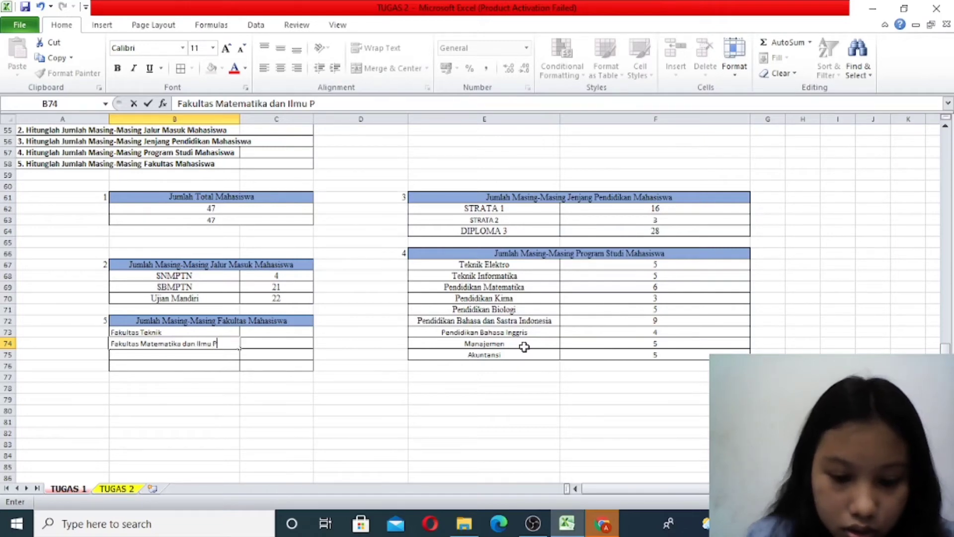
type("engetahuan Alam")
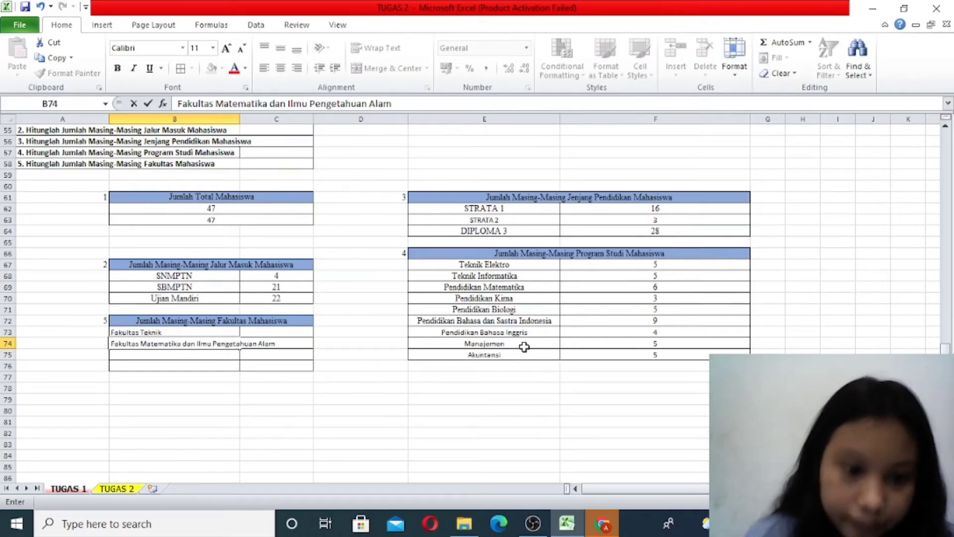
key("Return")
- Check the Fakultas column in the student data and enter the label "fakultas Sastra" in B75
scroll(525, 347, "up", 10)
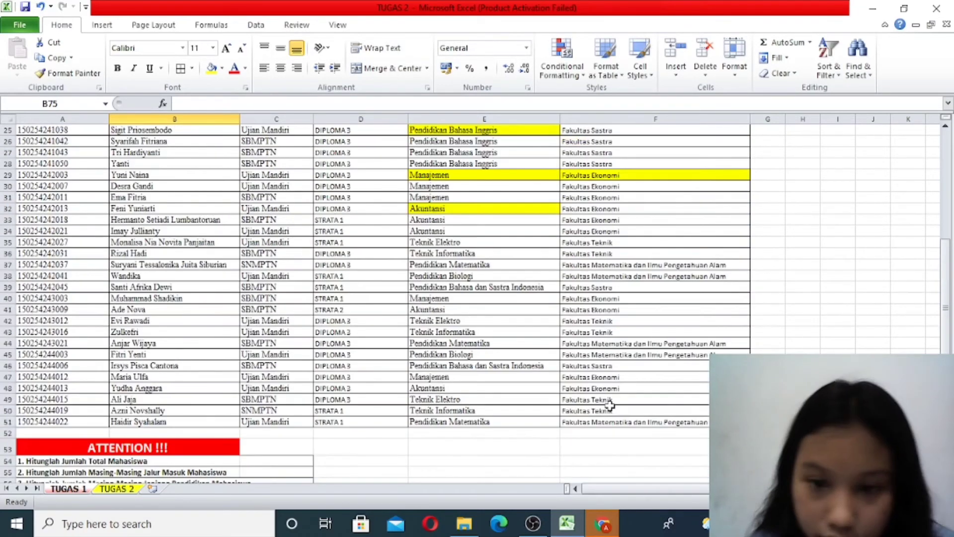
scroll(609, 404, "up", 2)
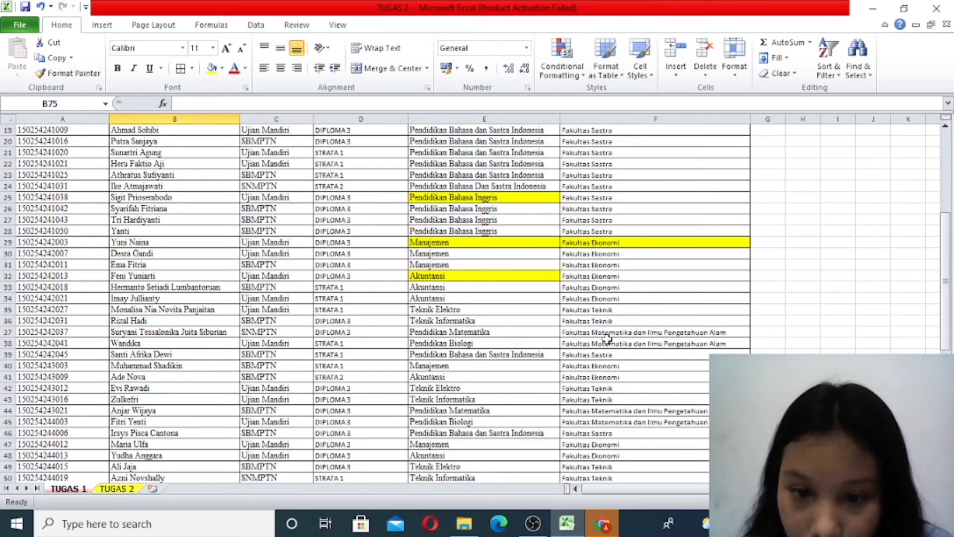
scroll(607, 339, "up", 4)
scroll(633, 318, "down", 1)
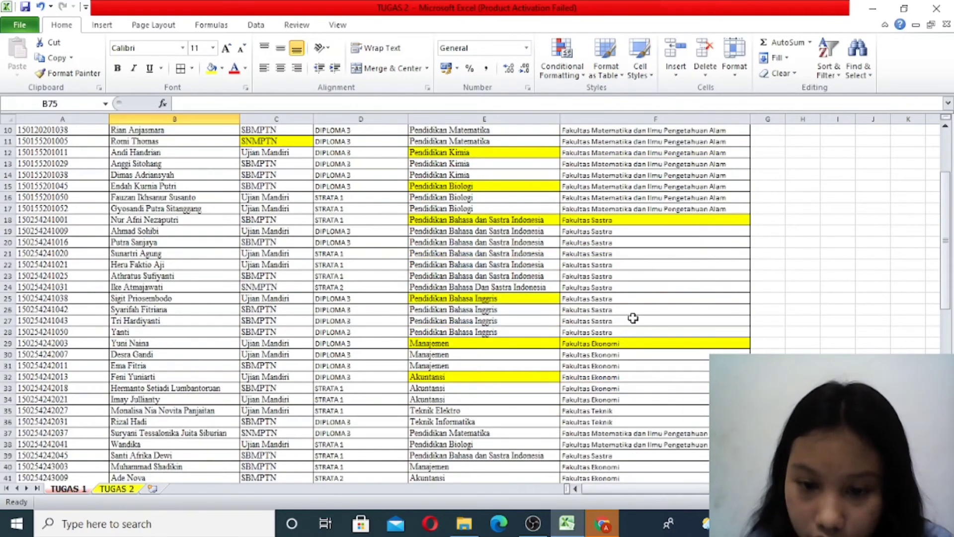
scroll(632, 318, "down", 17)
type("fakultas Sastra")
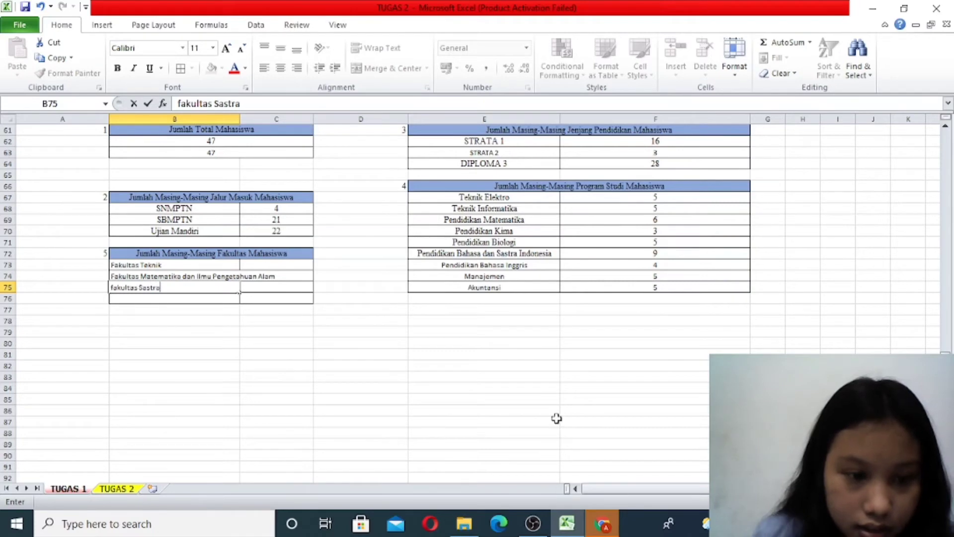
key("Return")
- Enter the label "Fakultas Ekonomi" in B76 and correct the B75 label to "Fakultas Sastra"
type("Fakultas")
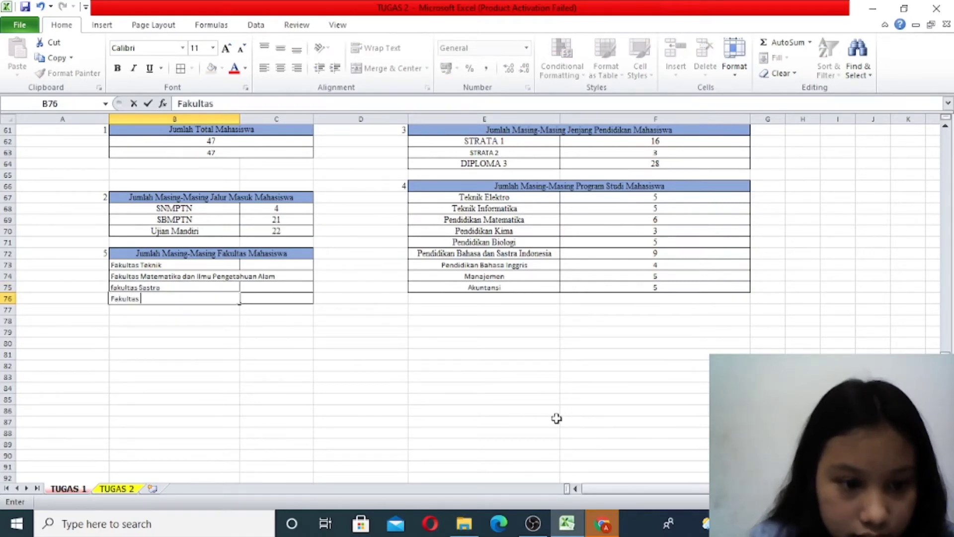
type(" Ekonomi")
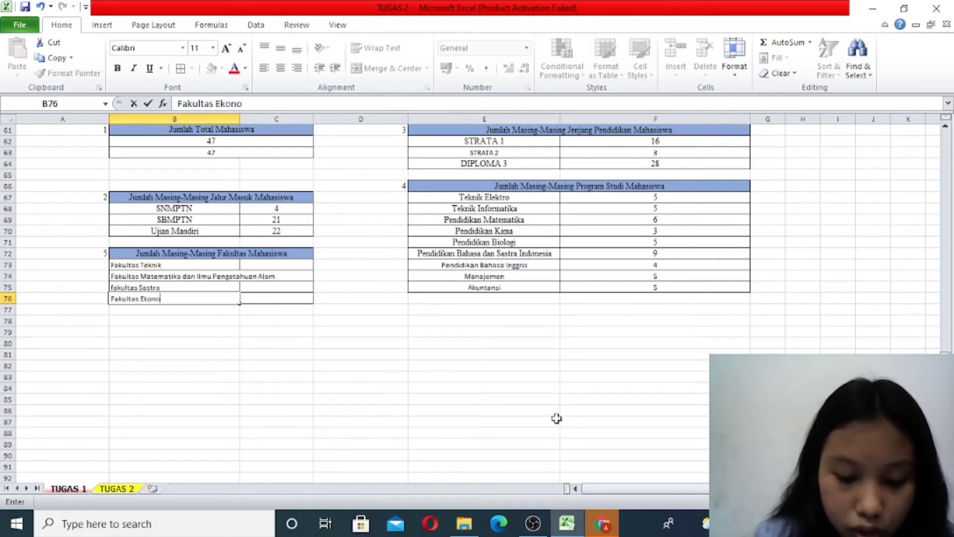
double_click(114, 287)
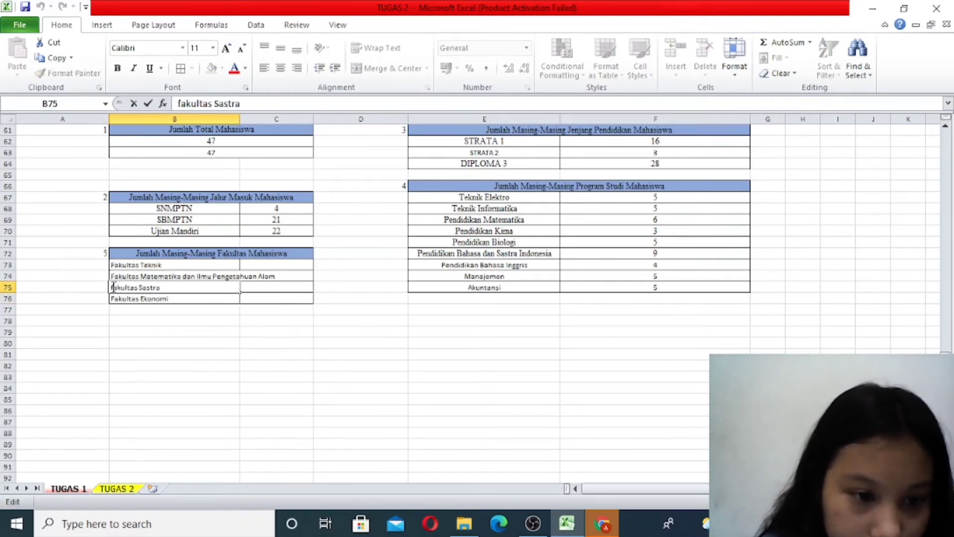
key("BackSpace")
type("F")
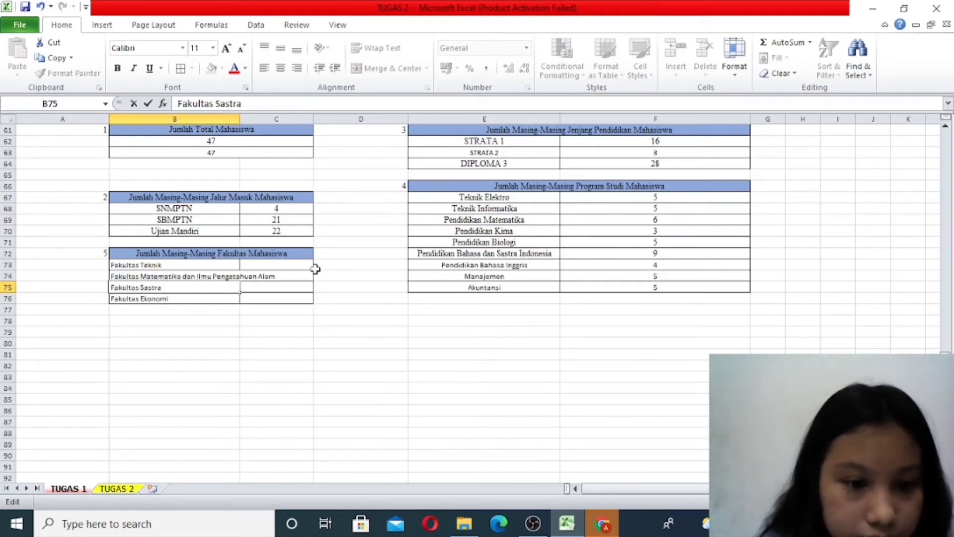
left_click(298, 275)
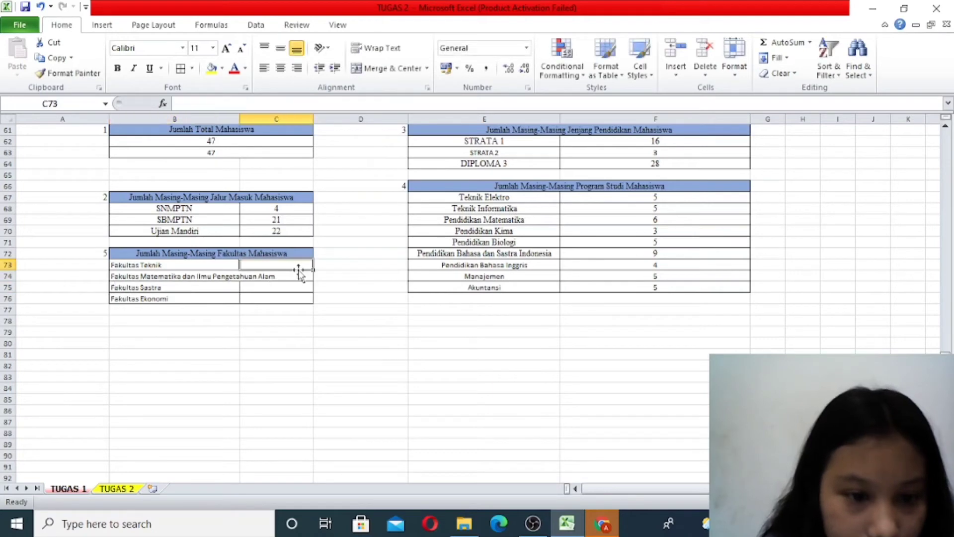
left_click(396, 278)
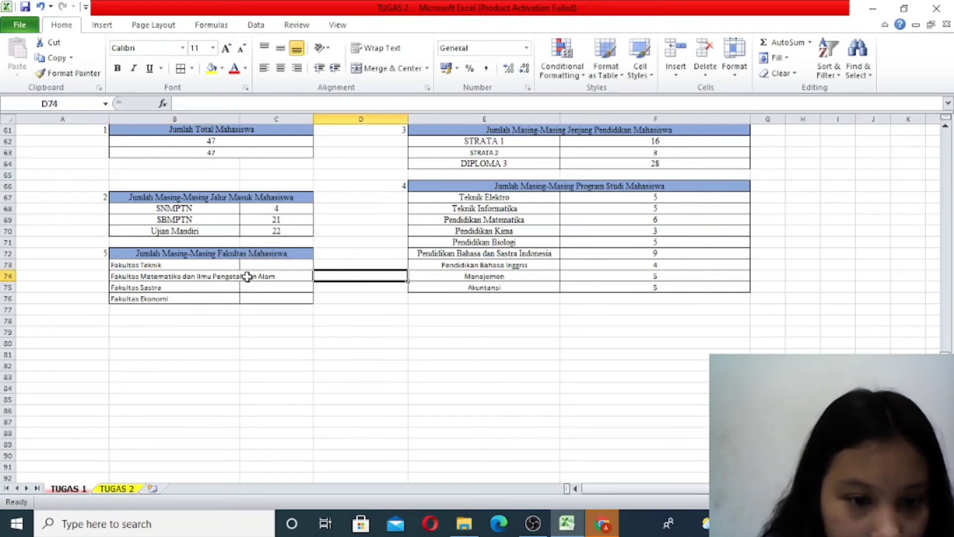
left_click_drag(216, 281, 257, 273)
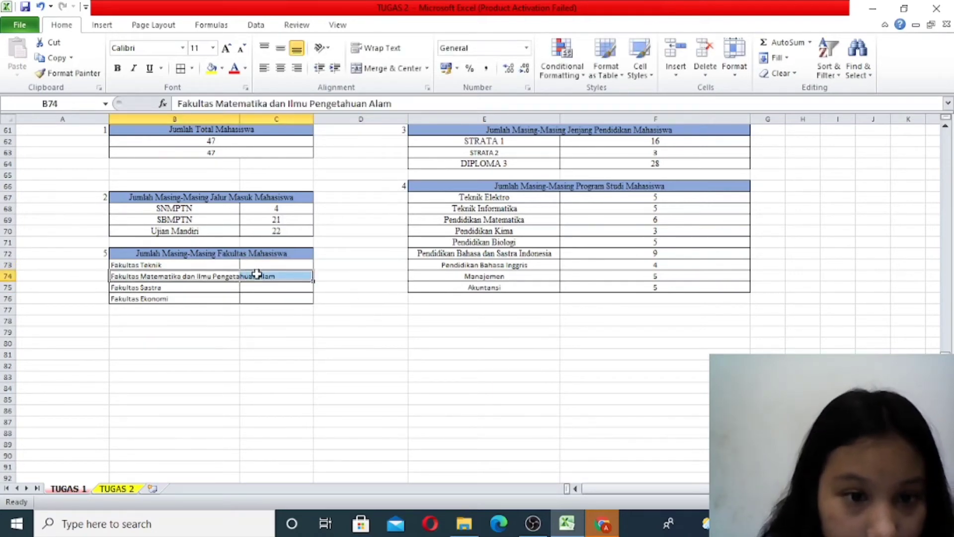
left_click(257, 273)
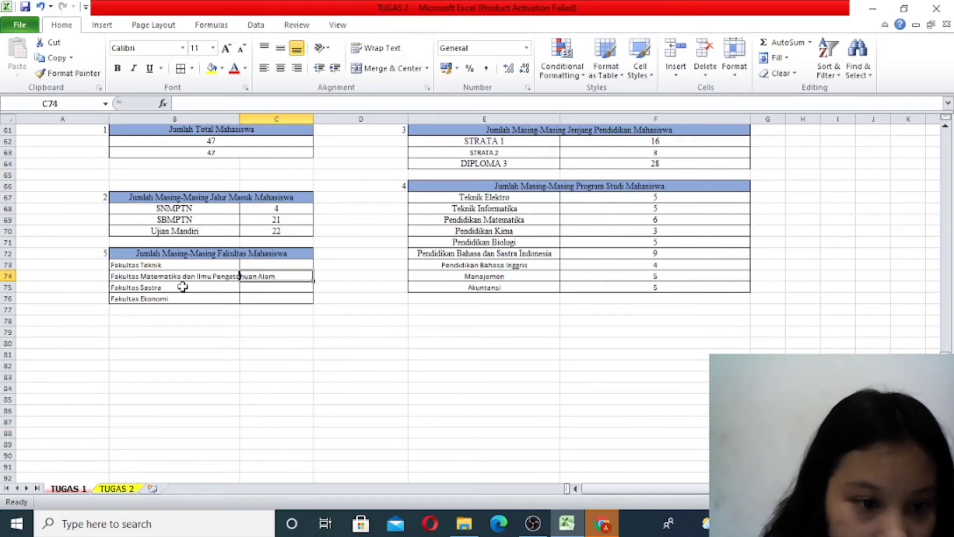
left_click(295, 263)
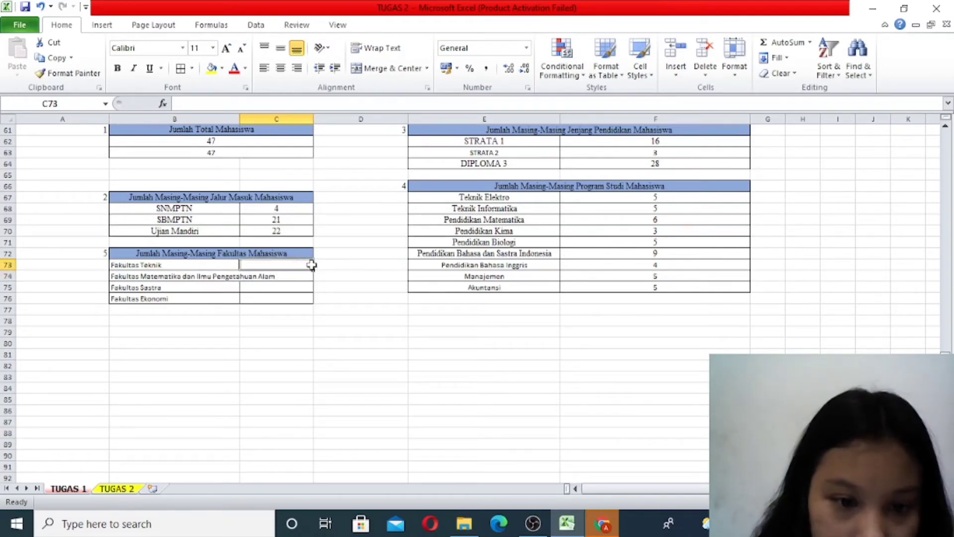
left_click_drag(312, 265, 278, 270)
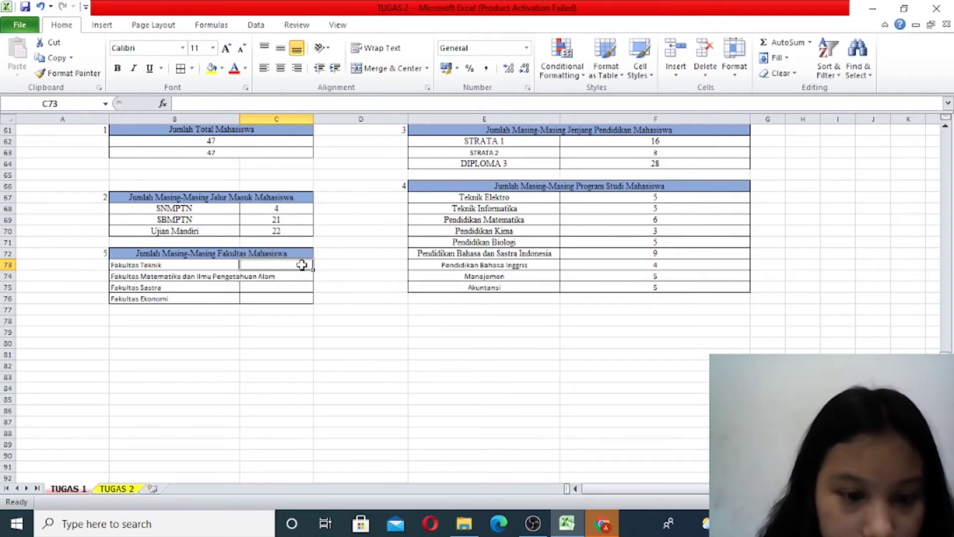
- Apply all borders to C73:D76, extending the Fakultas table by one column
left_click_drag(302, 264, 325, 299)
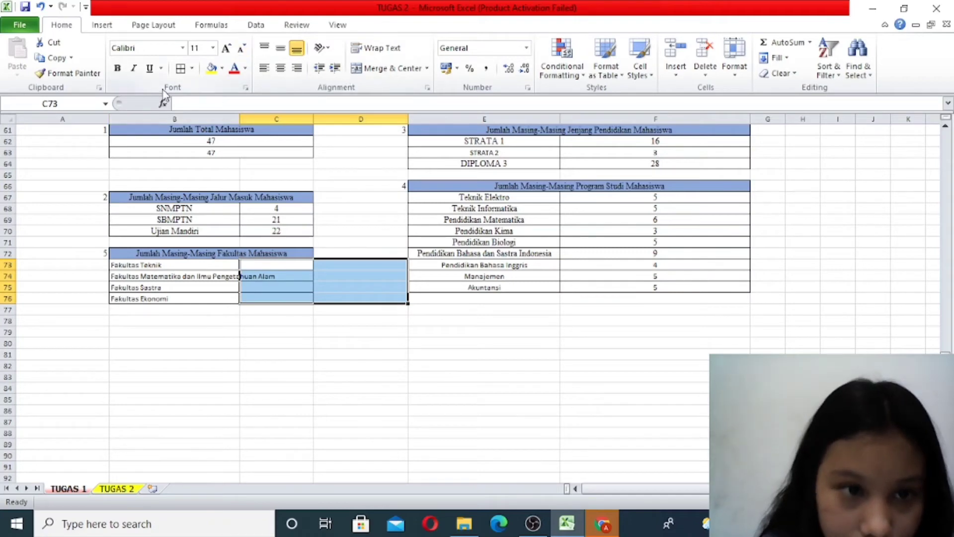
left_click(181, 74)
left_click(219, 275)
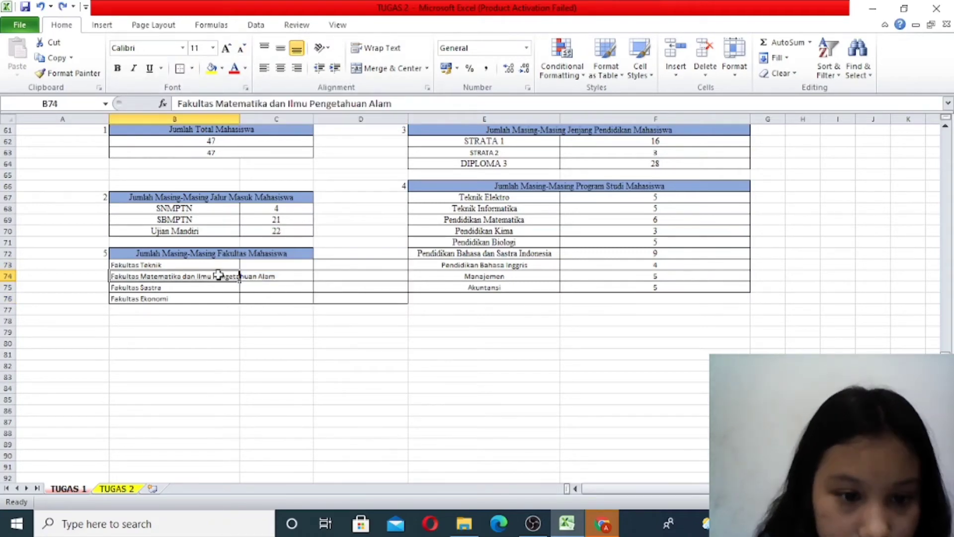
- Merge and center columns B and C separately in each faculty row from 73 to 76
left_click(255, 276)
left_click_drag(206, 275, 266, 273)
left_click(362, 68)
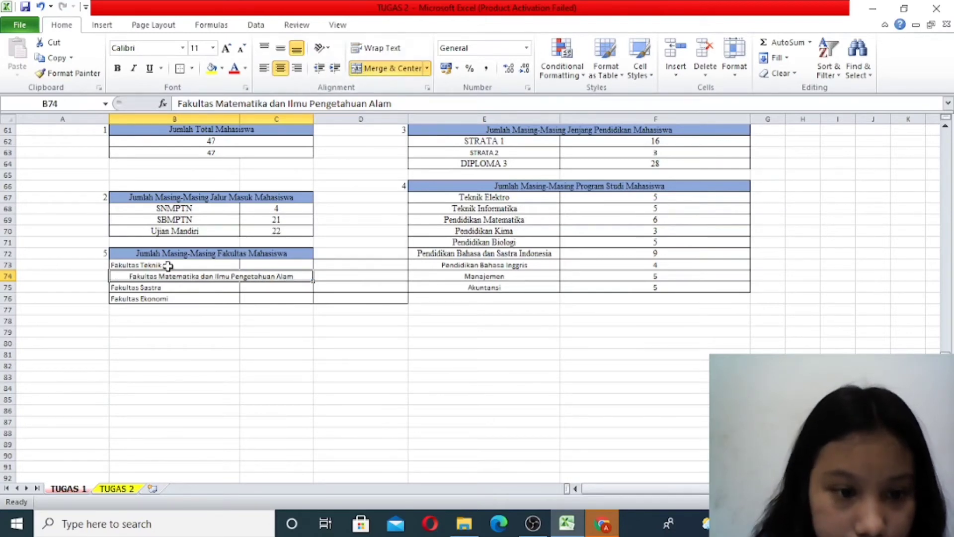
left_click_drag(167, 266, 246, 265)
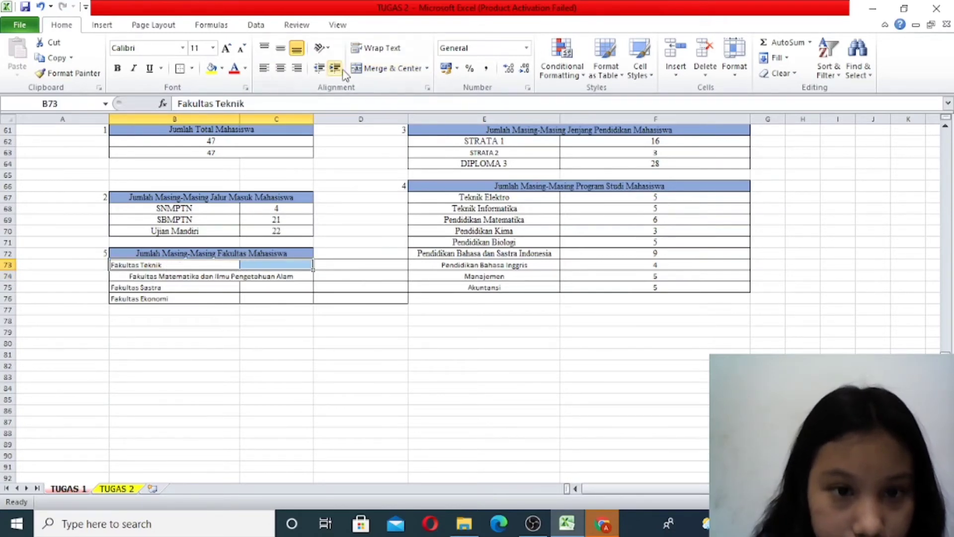
left_click(377, 68)
left_click_drag(174, 284, 273, 296)
left_click(368, 68)
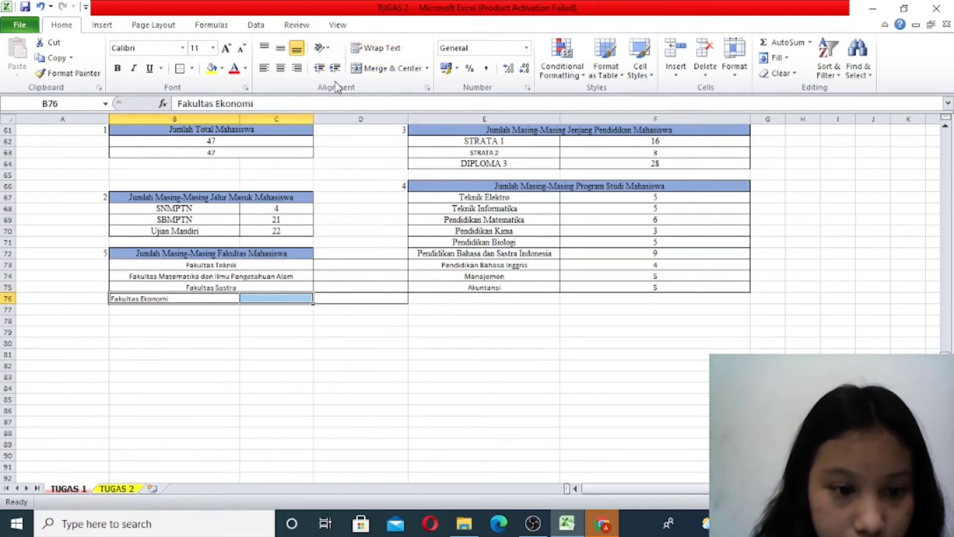
left_click(378, 68)
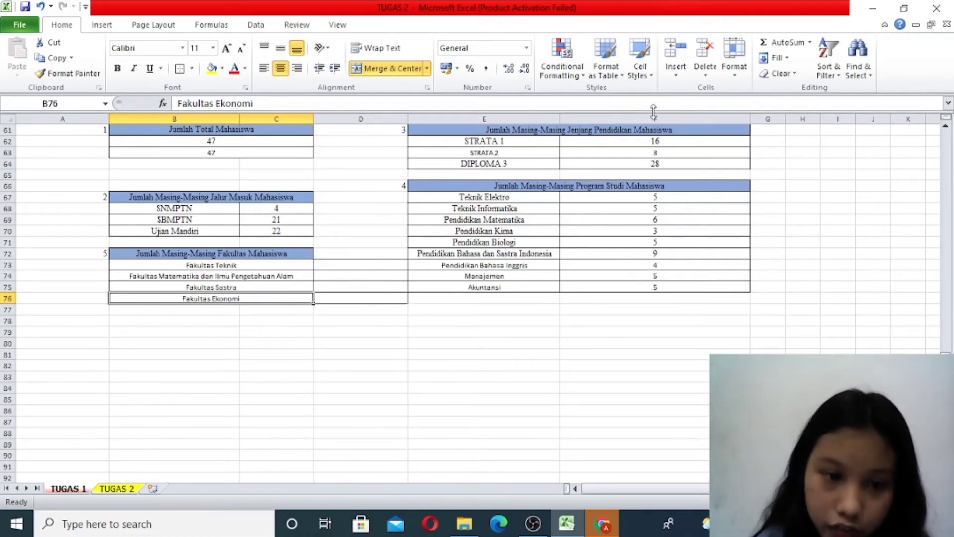
- Count the Fakultas Teknik students in D73 with the formula =COUNTIF(F5:F51;"fakultas teknik")
scroll(371, 317, "up", 20)
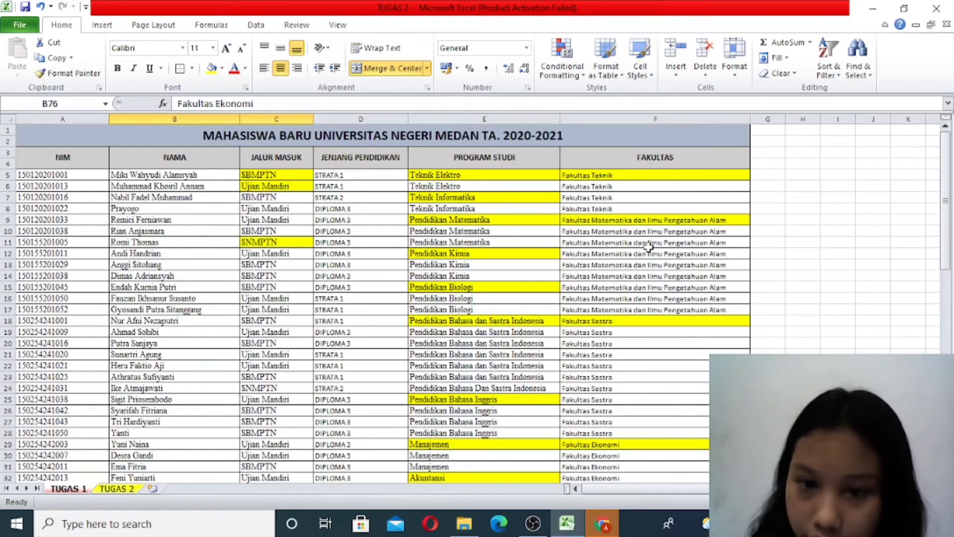
scroll(610, 311, "down", 9)
scroll(610, 310, "down", 11)
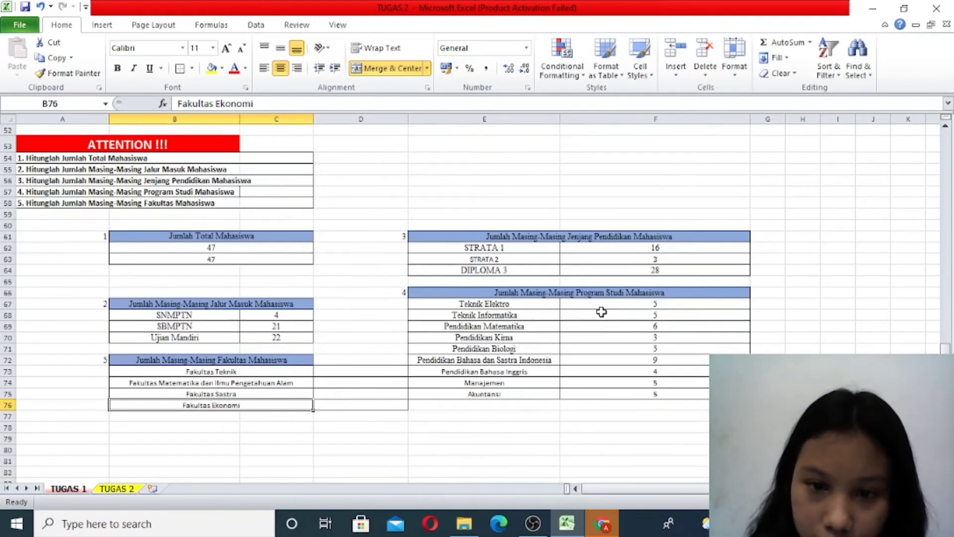
double_click(354, 261)
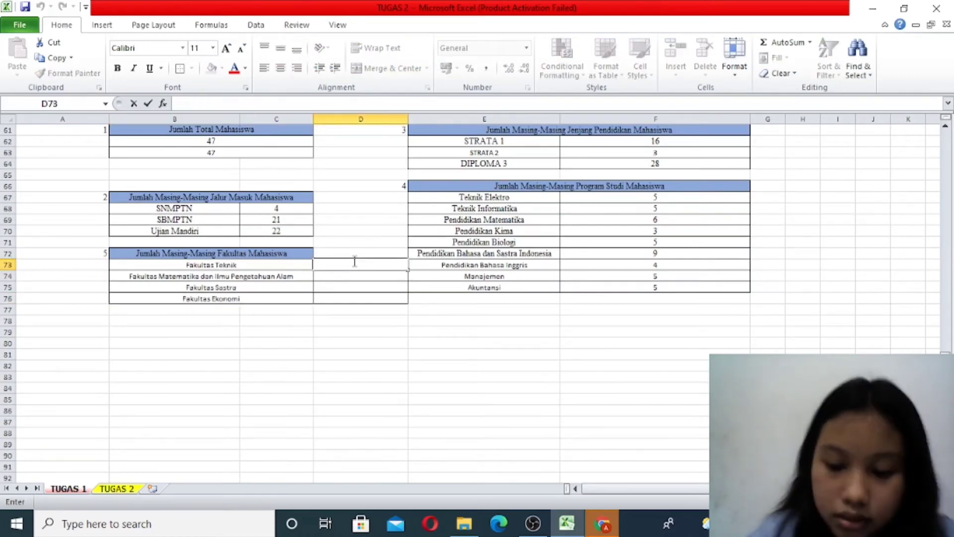
type("=coun")
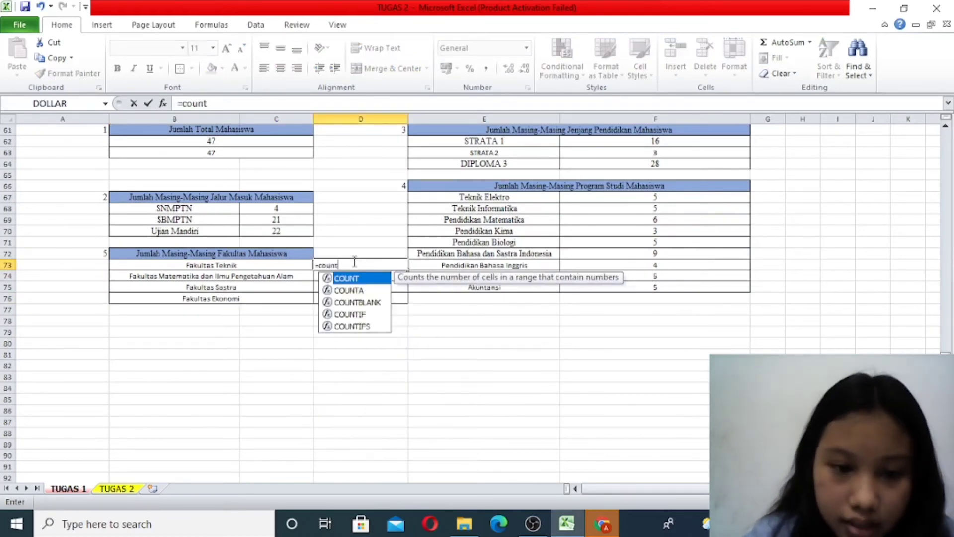
type("t")
double_click(366, 312)
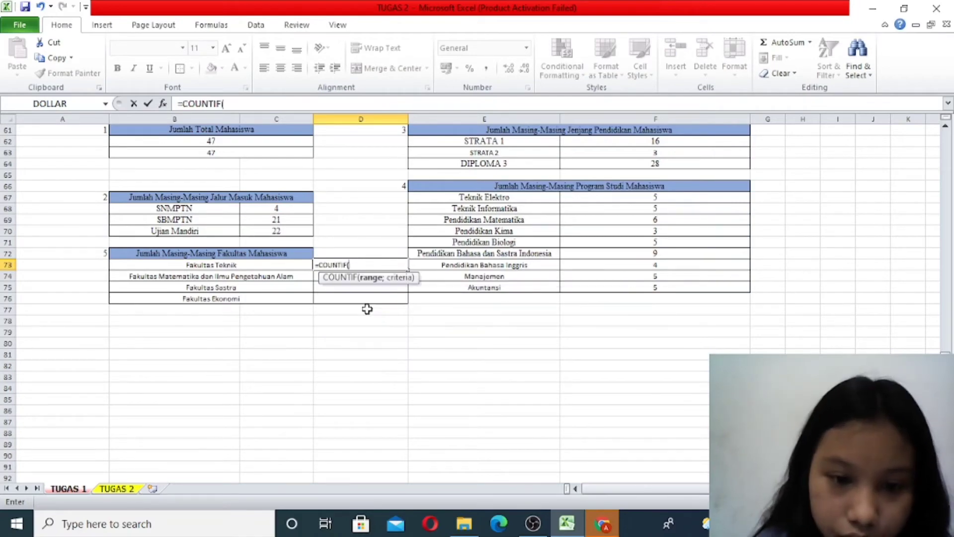
scroll(366, 311, "up", 11)
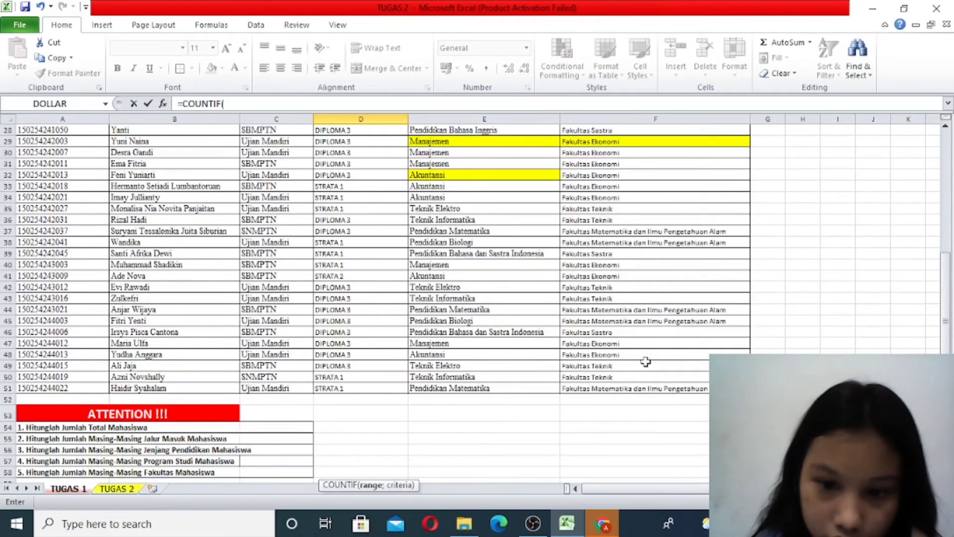
left_click(650, 389)
left_click_drag(650, 389, 615, 180)
scroll(381, 369, "down", 20)
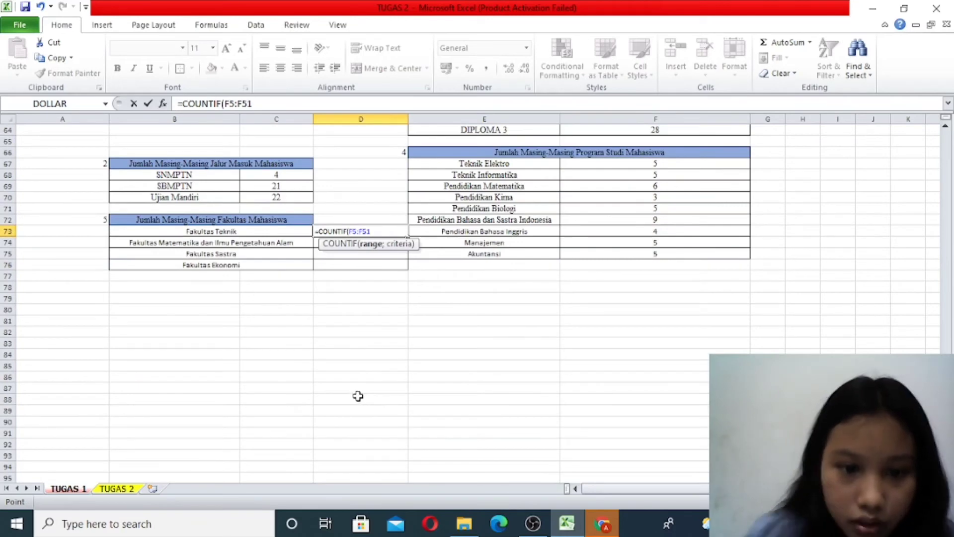
type(";\"fakult")
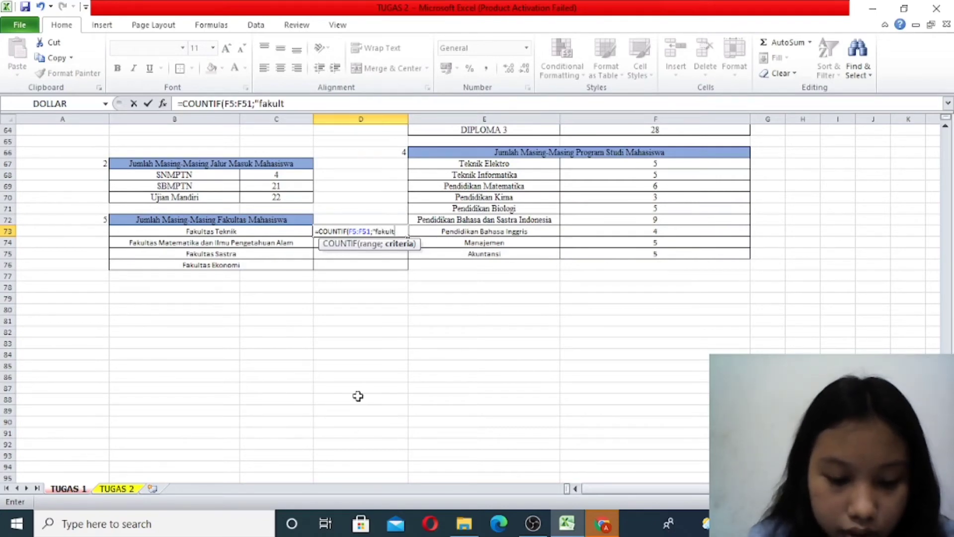
type("as teknik\"")
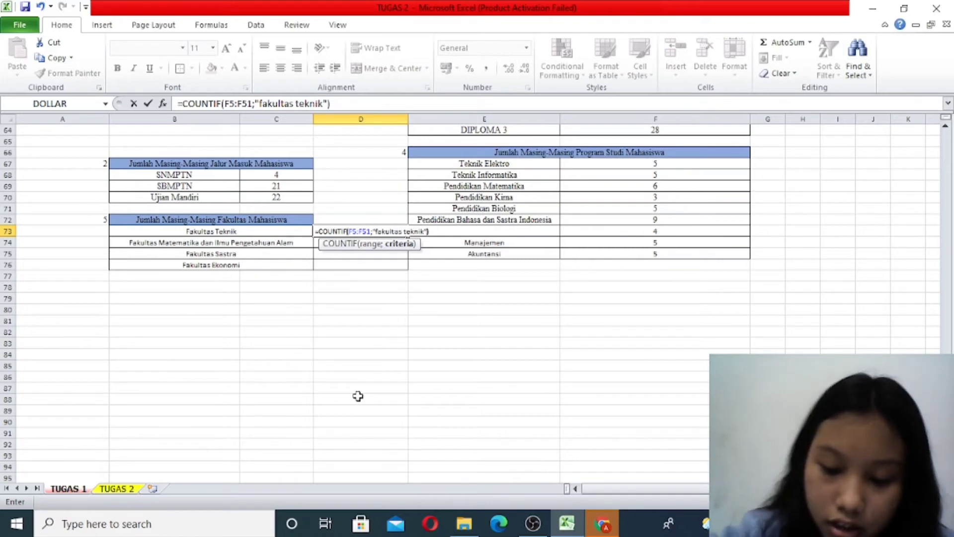
key("Return")
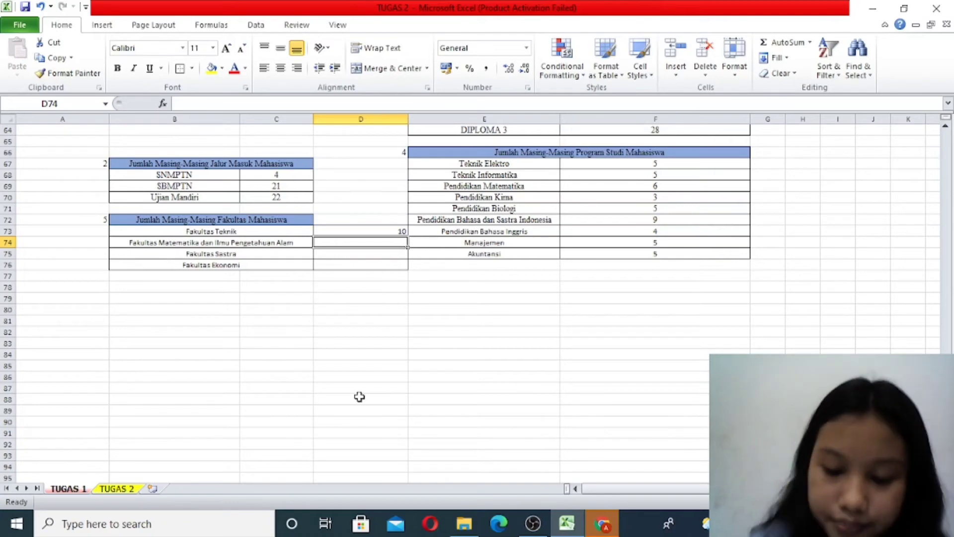
- Count the Fakultas Matematika dan Ilmu Pengetahuan Alam students in D74 with =COUNTIF(F5:F51;"fakultas matematika dan ilmu pengetahuan alam")
type("=countif")
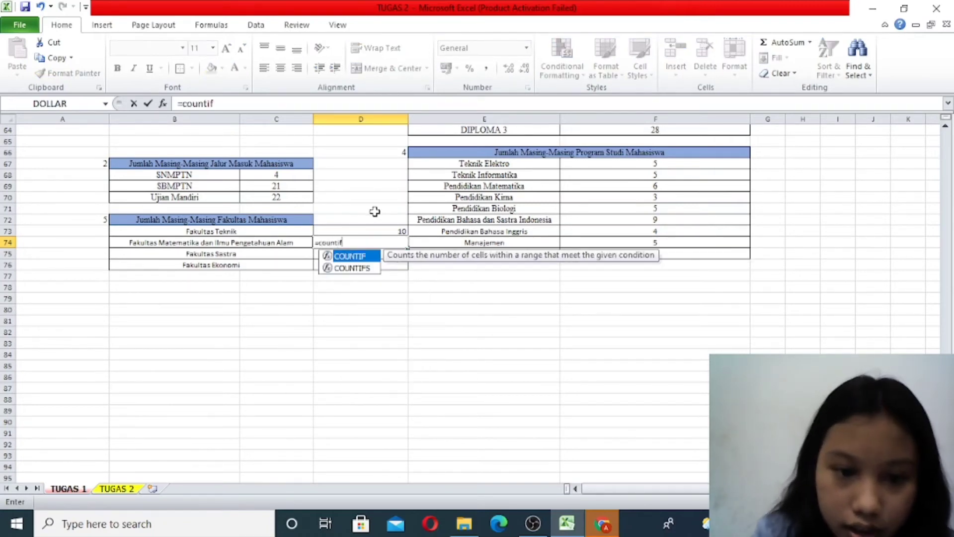
double_click(350, 256)
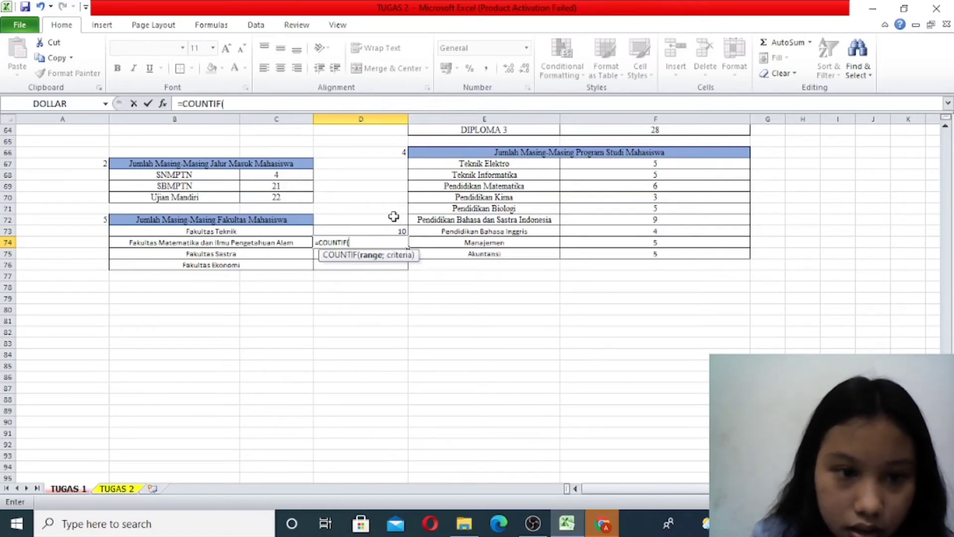
scroll(393, 219, "up", 10)
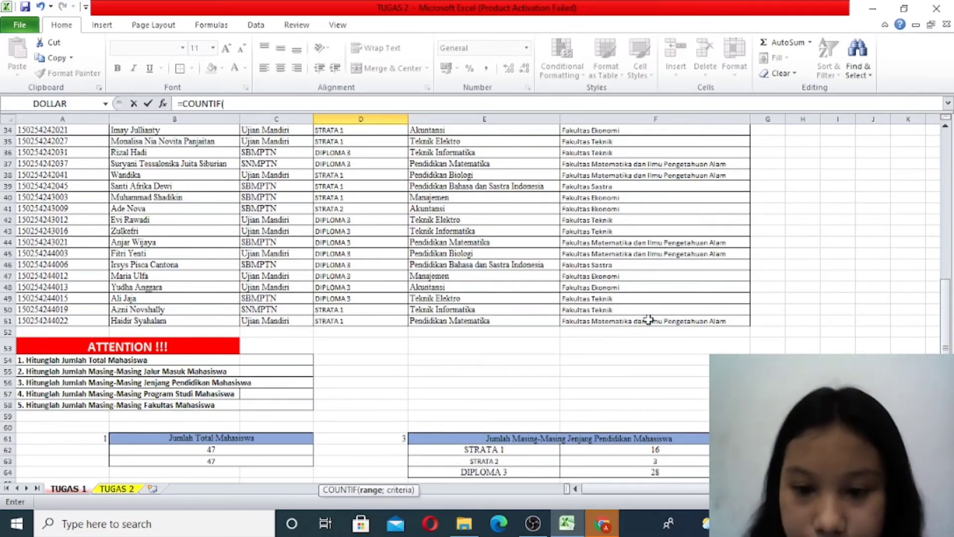
left_click_drag(646, 321, 603, 175)
scroll(607, 457, "down", 13)
scroll(604, 455, "down", 6)
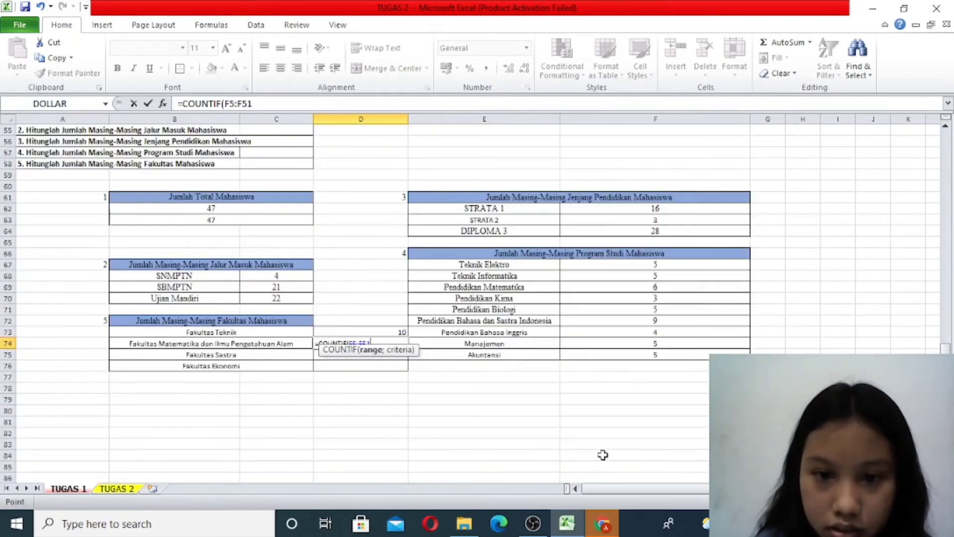
type(";\"fakulta")
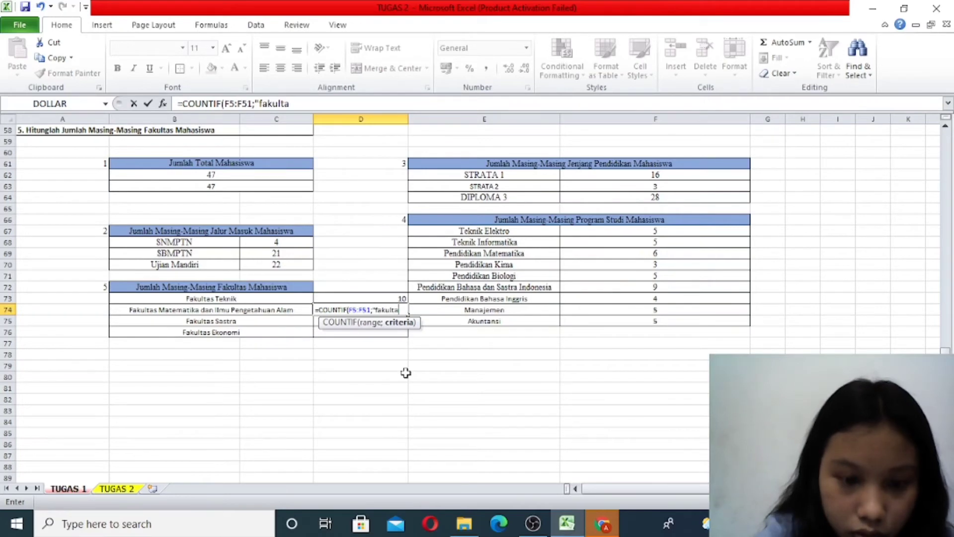
type("s mat")
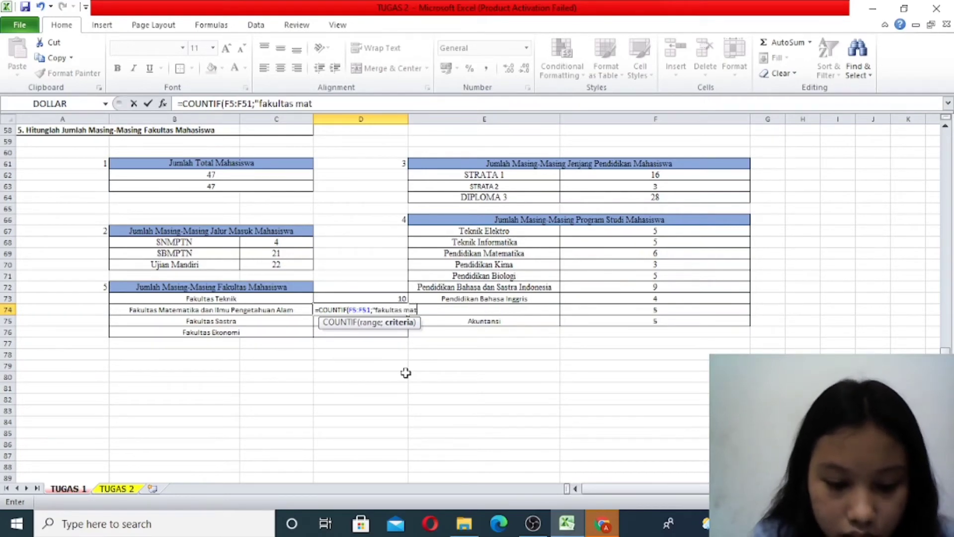
type("ematika")
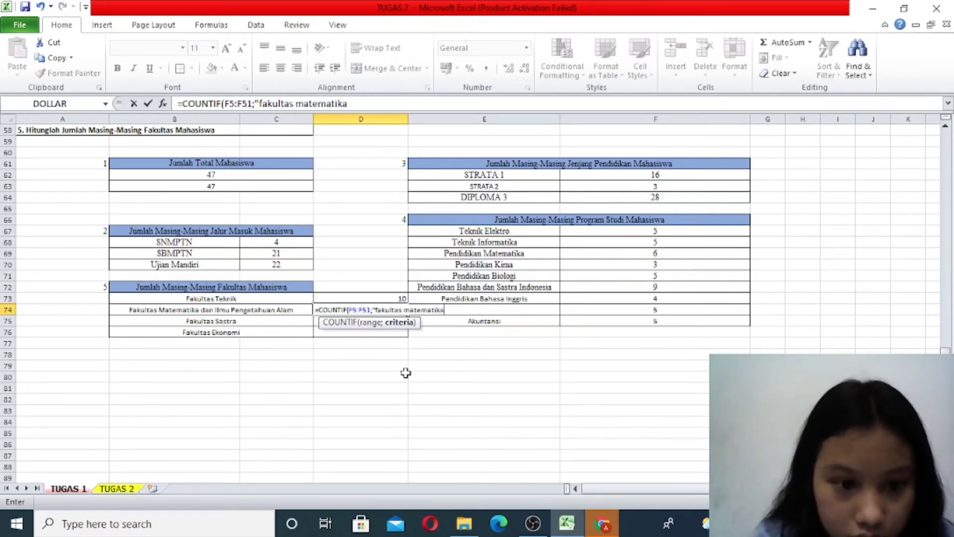
type(" dan ilmu penge")
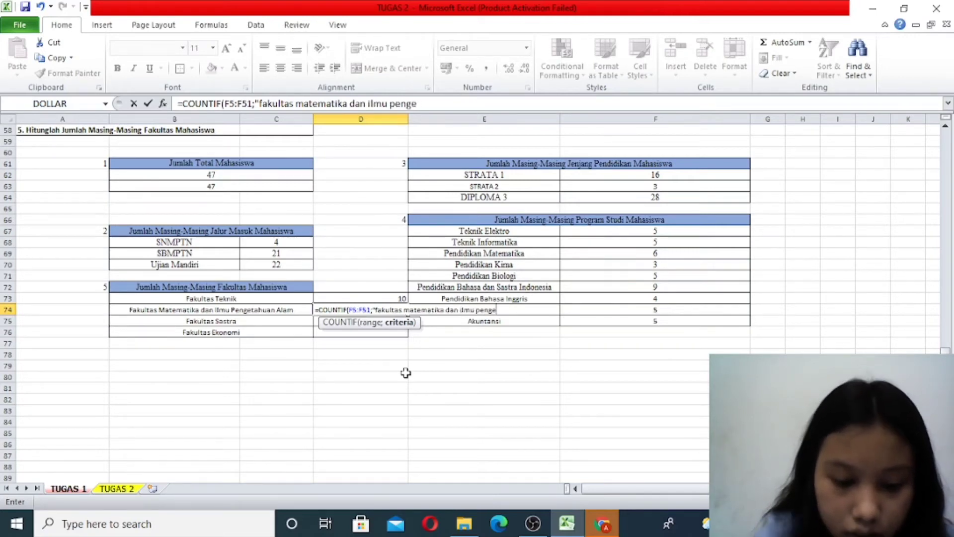
type("tahuan alam")
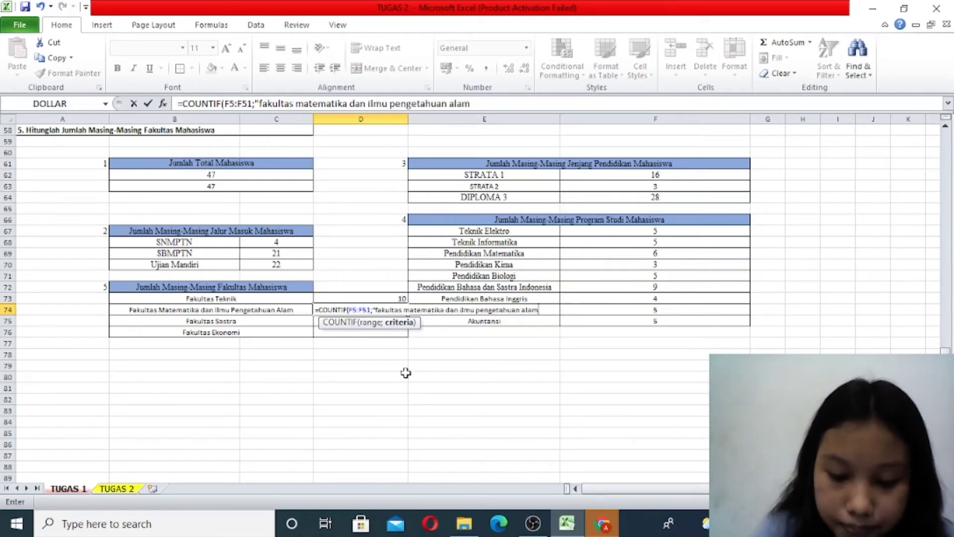
type("\")")
key("Return")
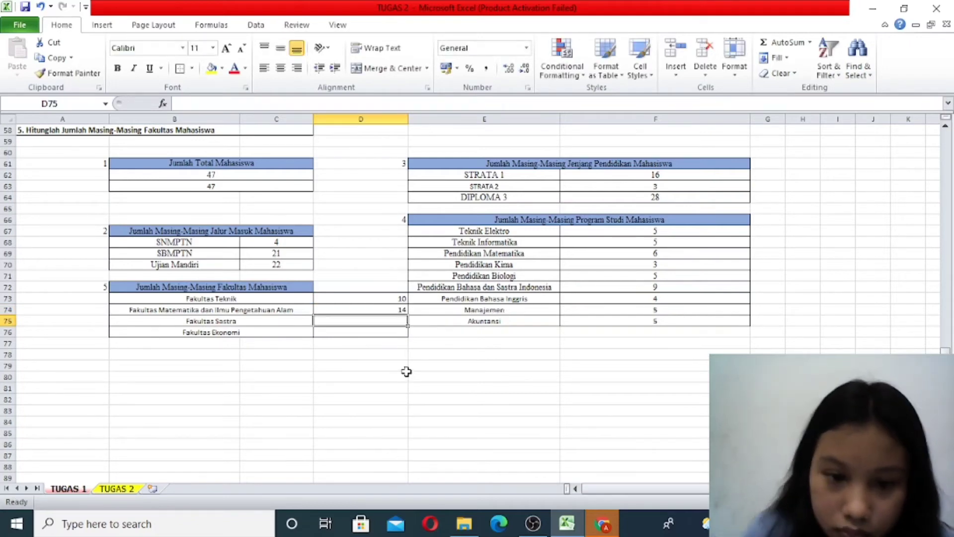
- Count the Fakultas Sastra students in D75 with the formula =COUNTIF(F5:F51;"FAKULTAS SASTRA")
type("=coun")
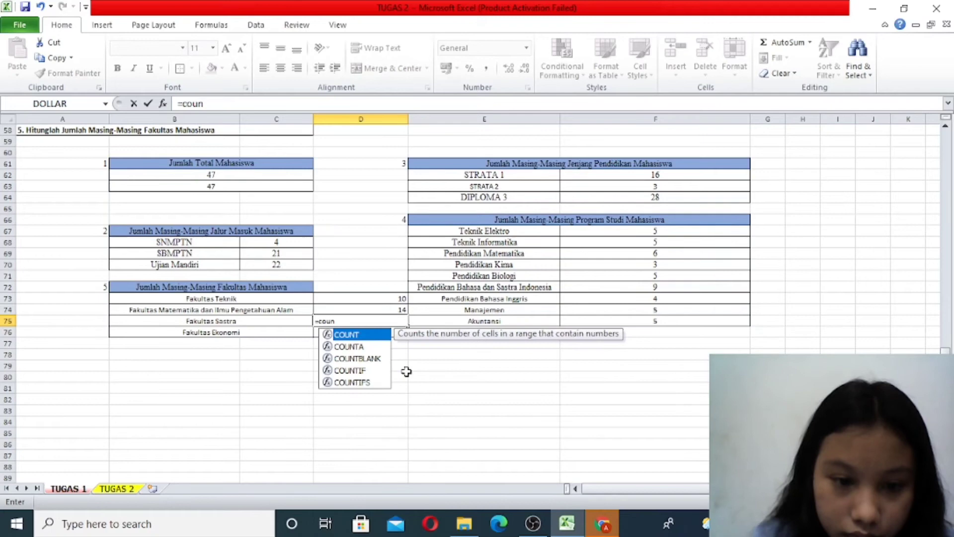
double_click(343, 336)
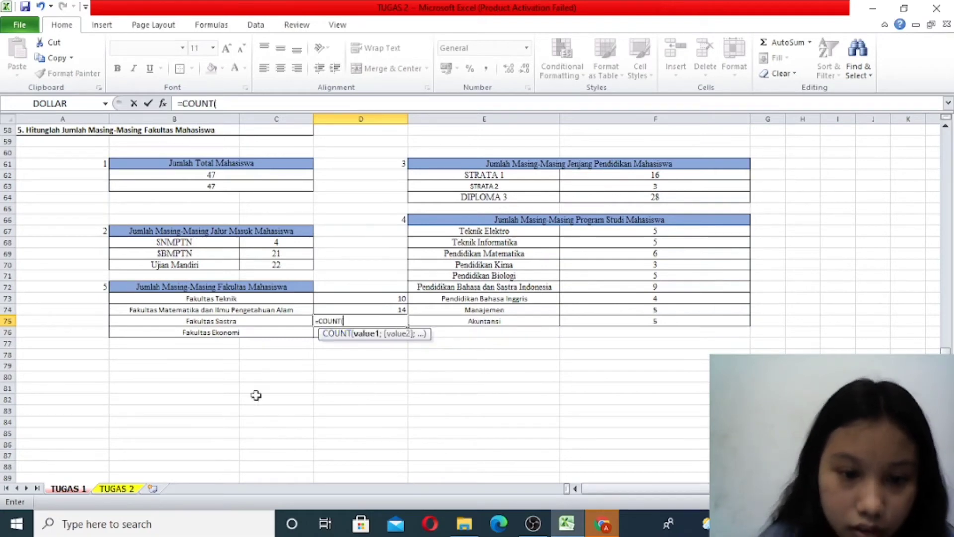
key("BackSpace")
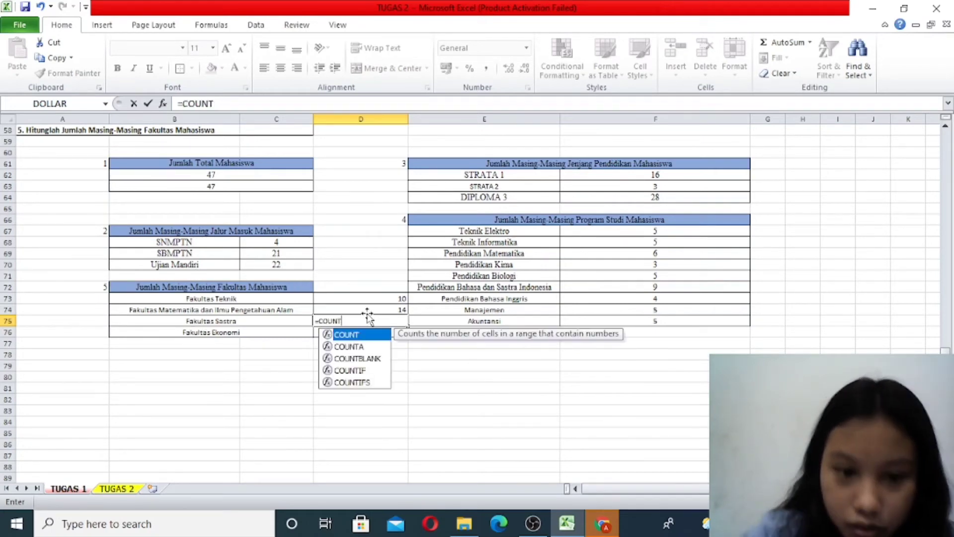
type("ti")
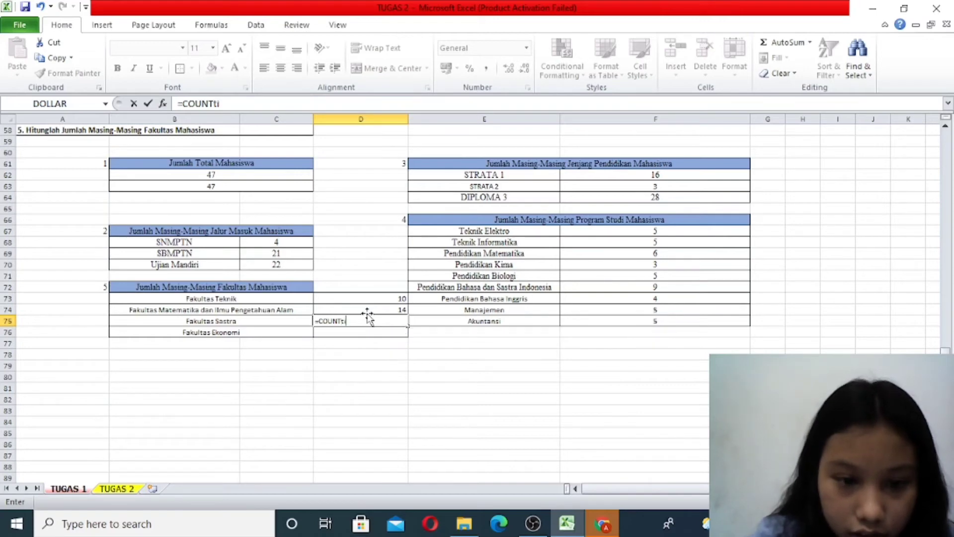
key("BackSpace")
key("BackSpace")
type("I")
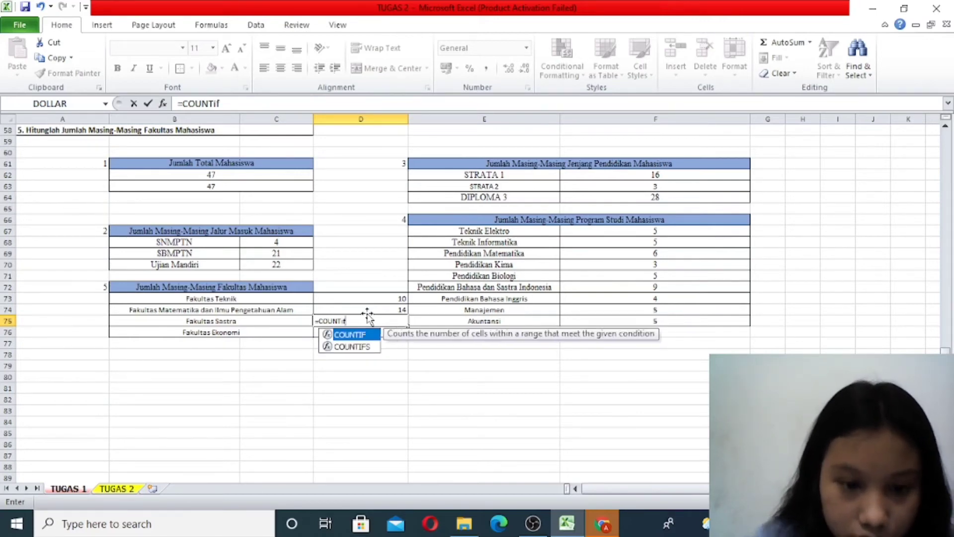
double_click(371, 336)
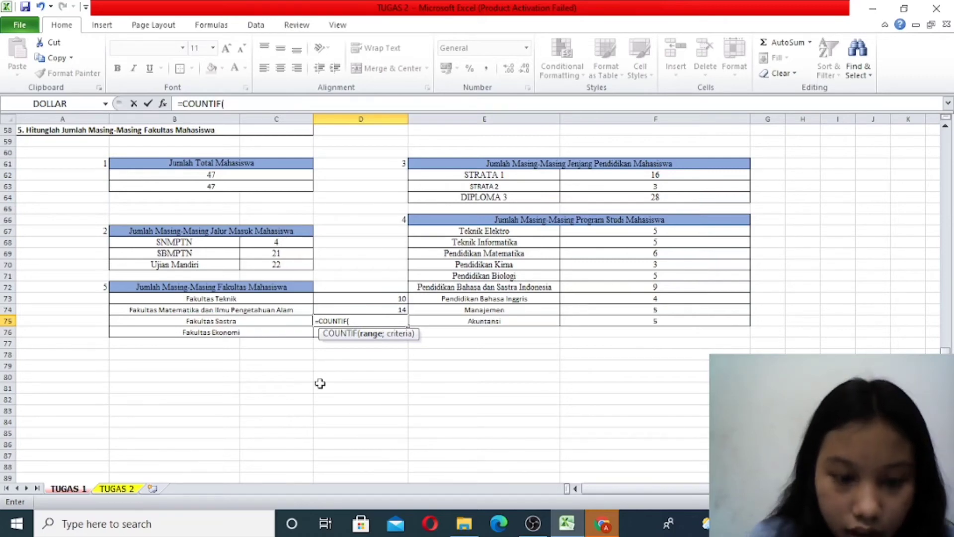
type("f")
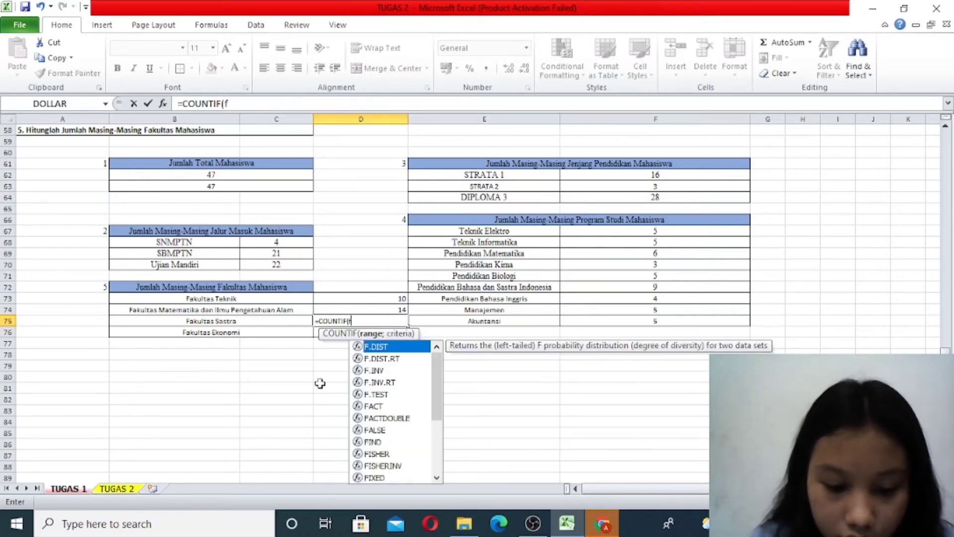
key("BackSpace")
type("F5")
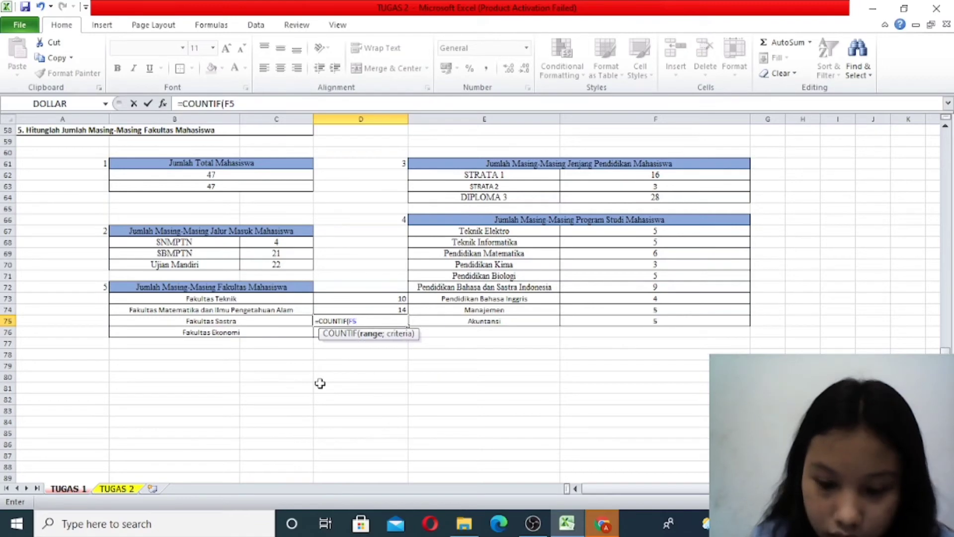
type(":")
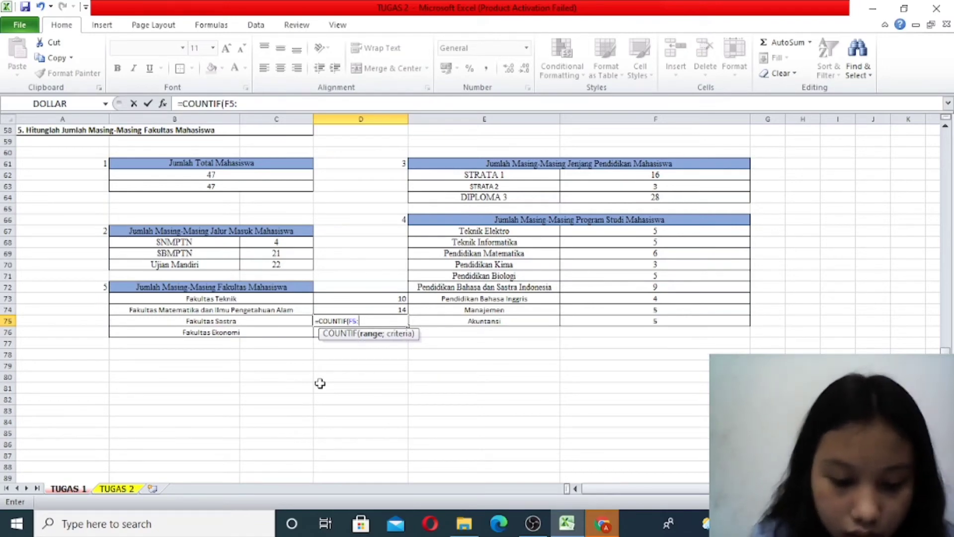
type("F51")
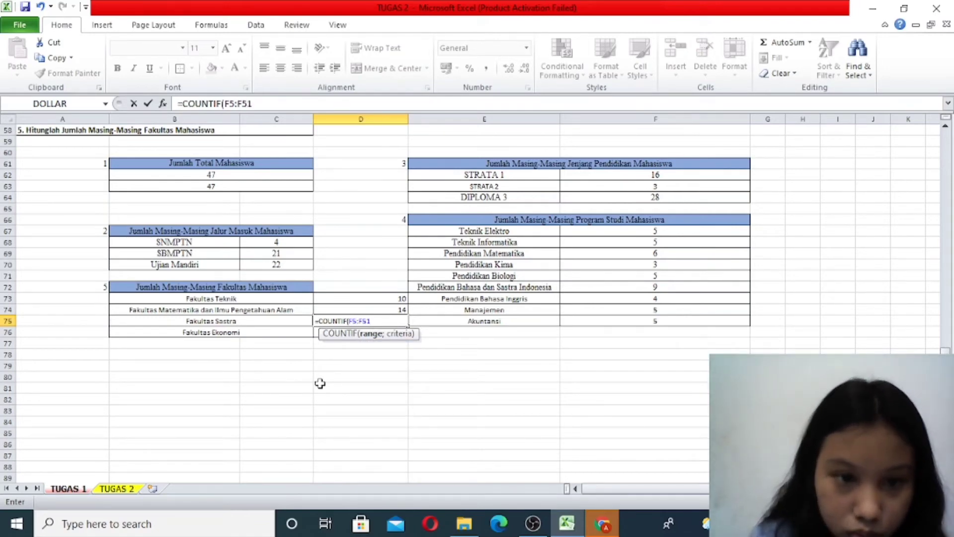
type(";")
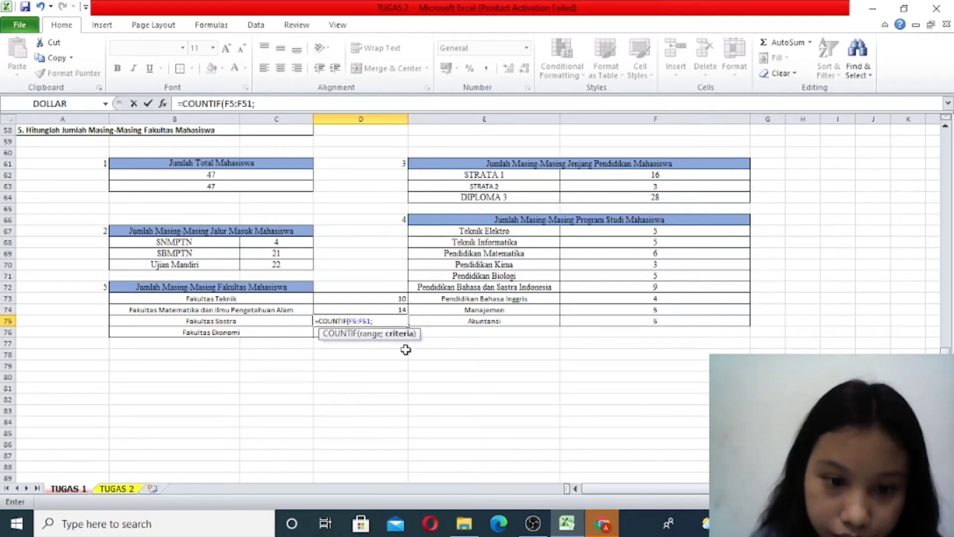
scroll(453, 354, "up", 7)
scroll(453, 354, "down", 6)
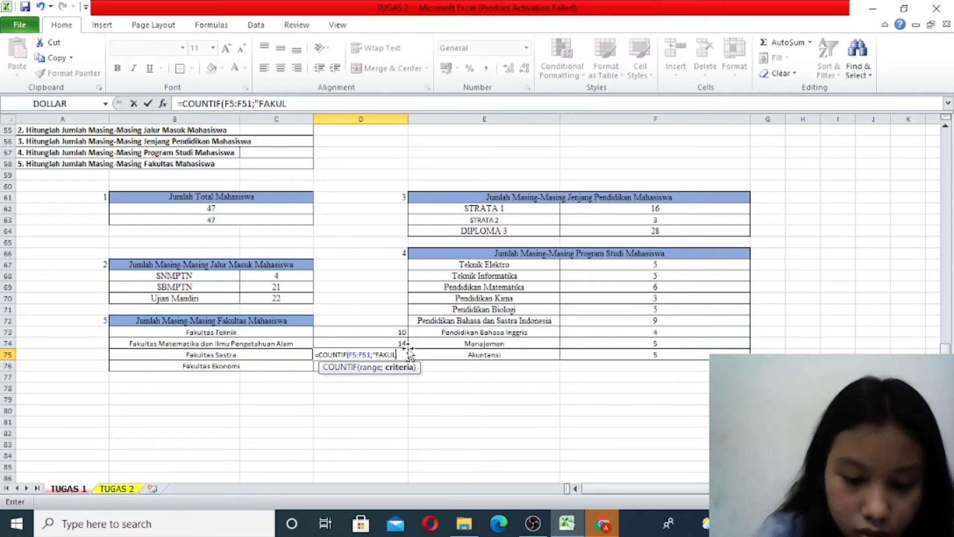
type("\"FAKULTAS SASTRA")
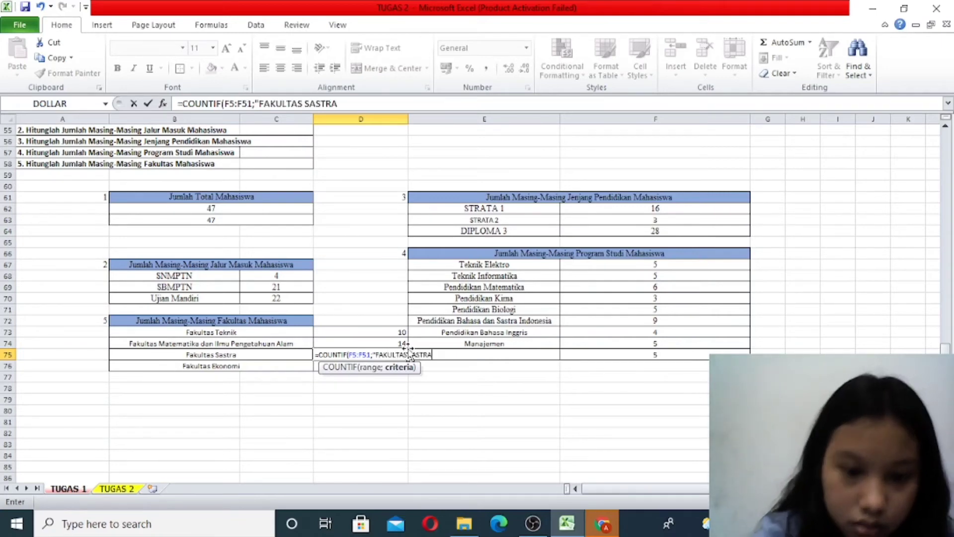
key("Return")
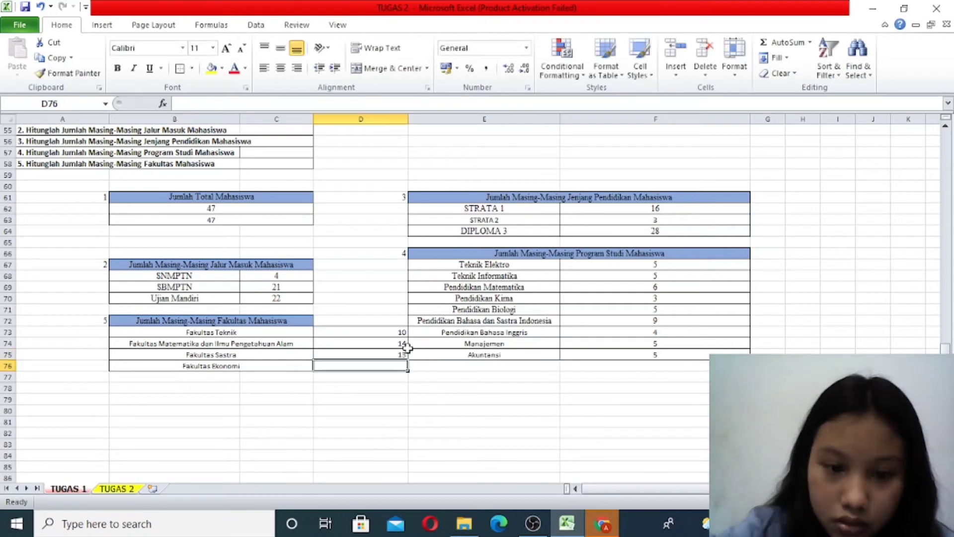
- Count the Fakultas Ekonomi students in D76 with the formula =COUNTIF(F5:F51;"FAKULTAS EKONOMI")
type("=")
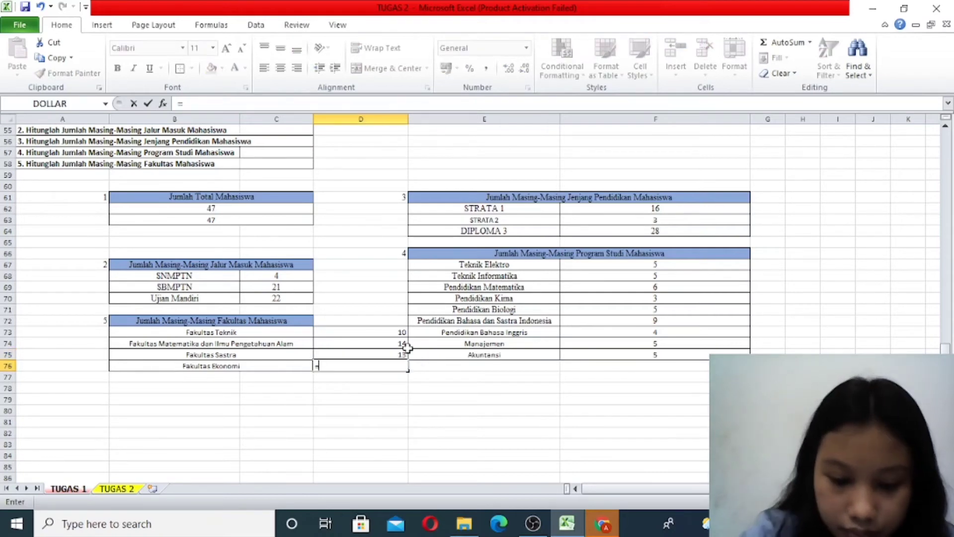
type("COUNTIF")
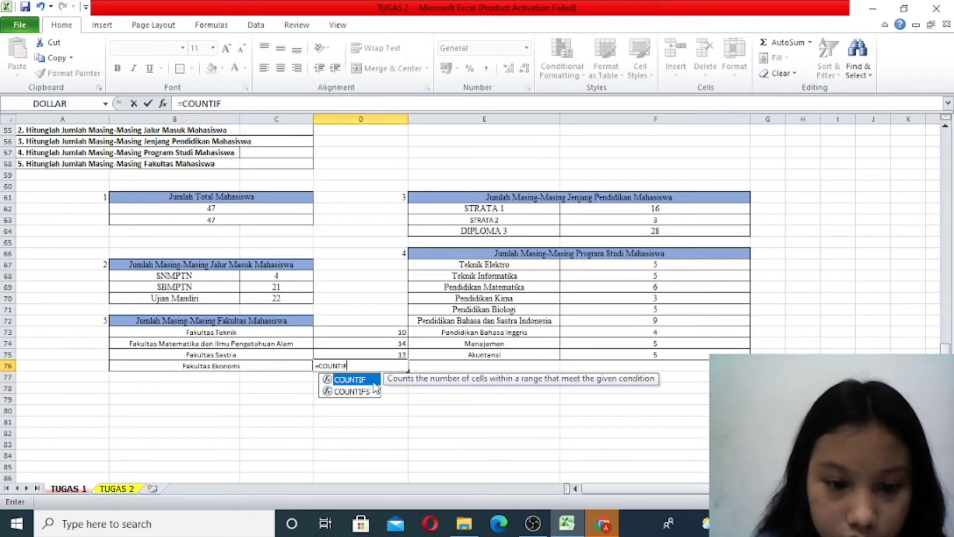
double_click(373, 381)
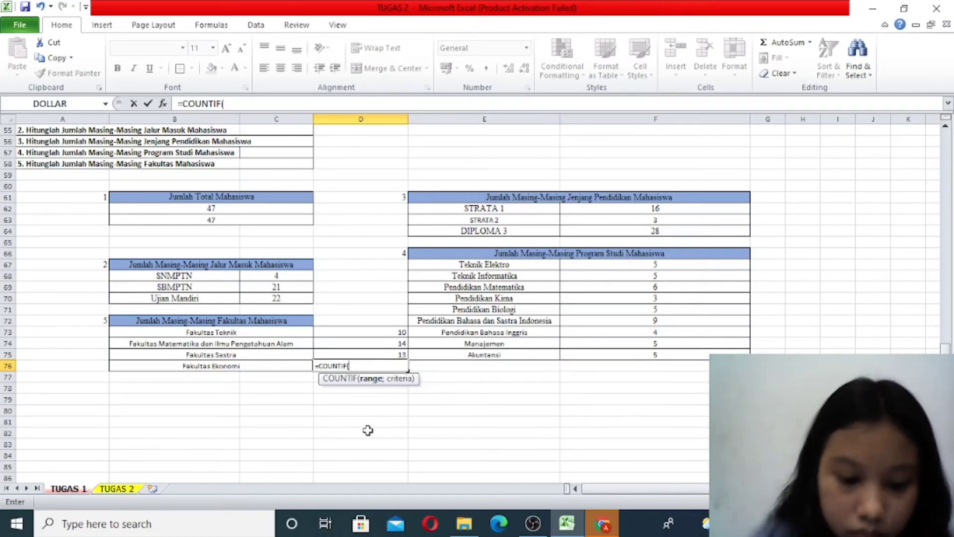
type("F5")
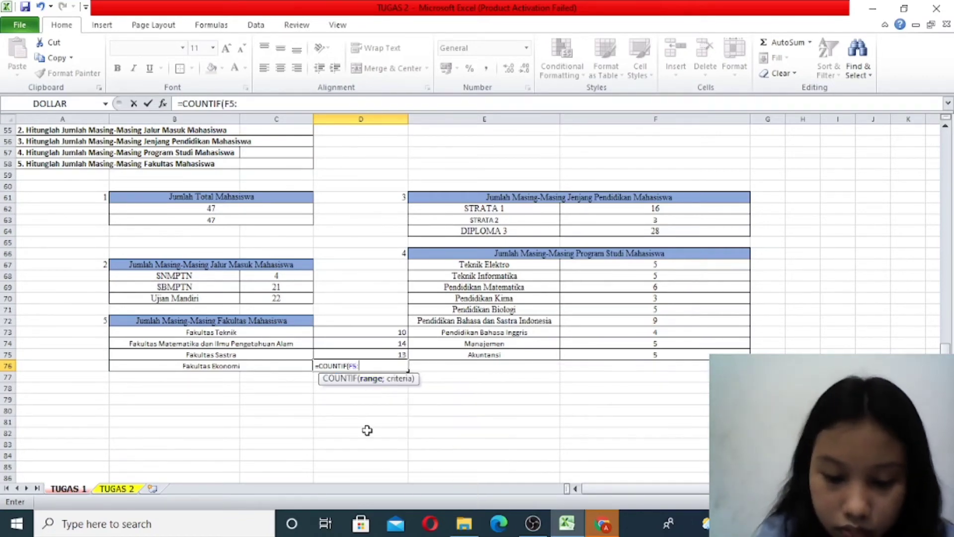
type(":F51")
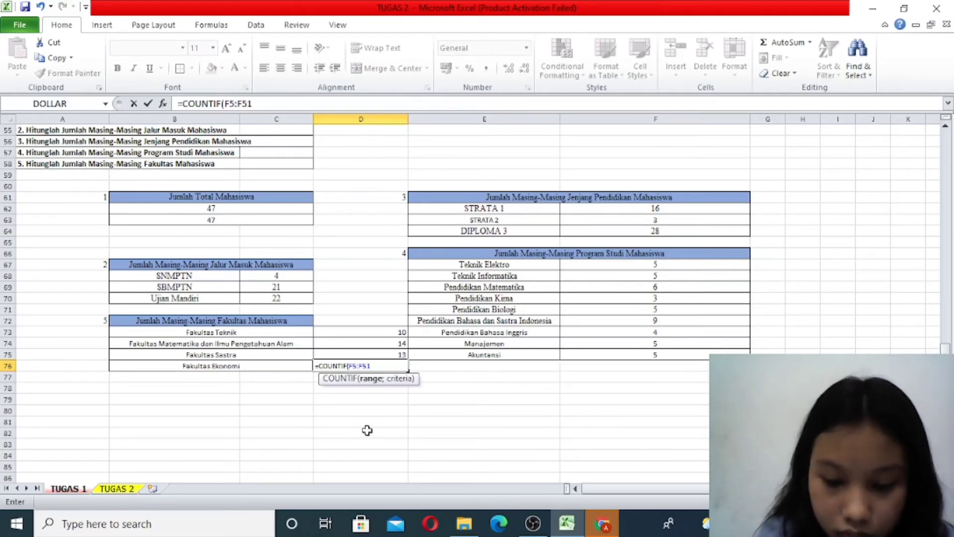
type(";")
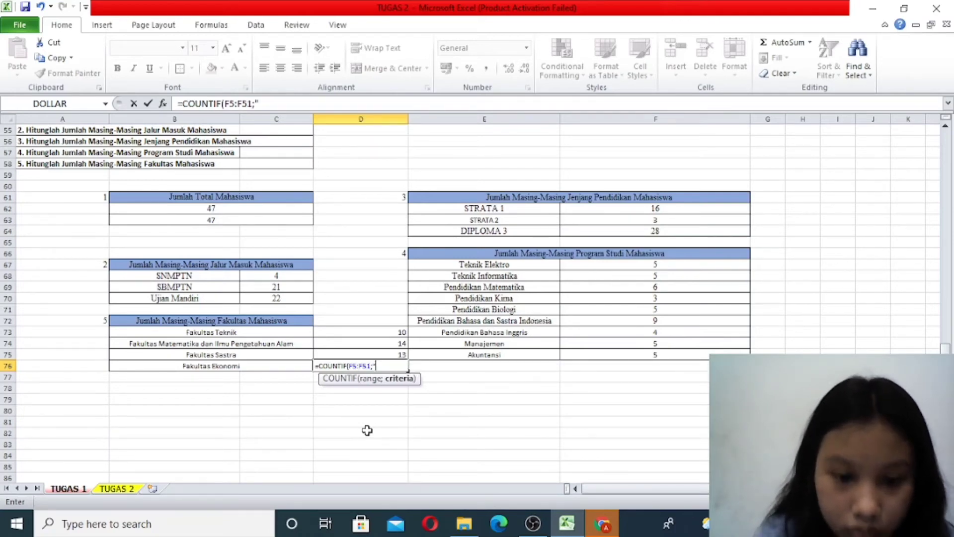
type("\"FAKULT")
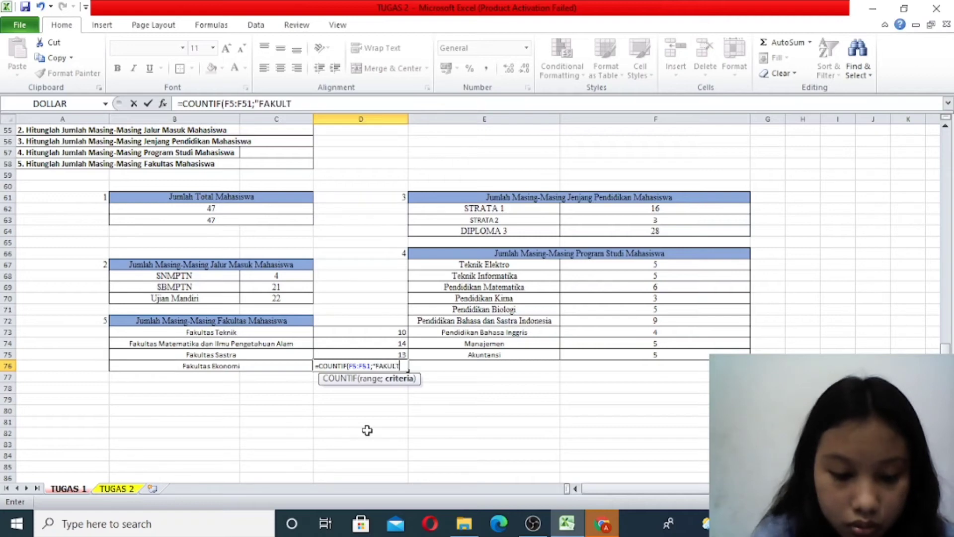
type("AS EK")
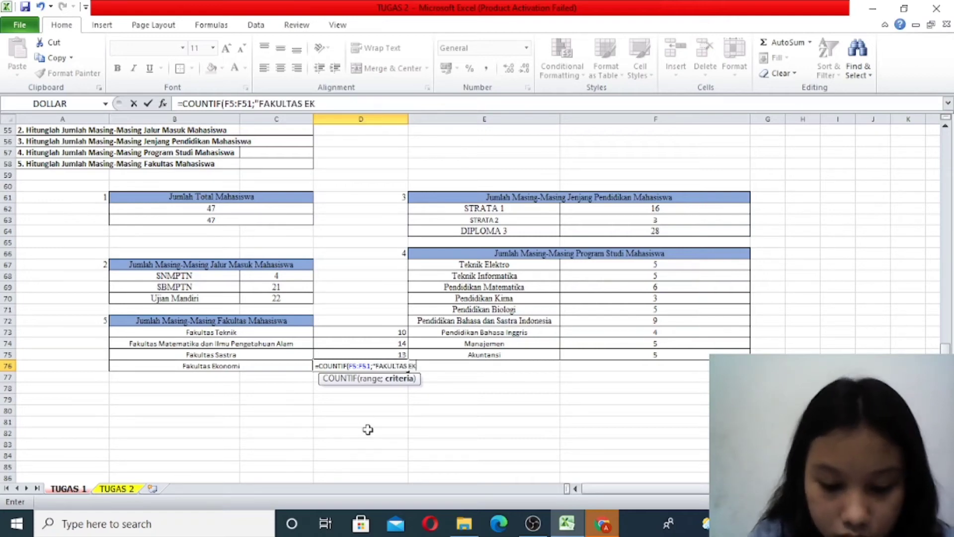
type("ONOMI")
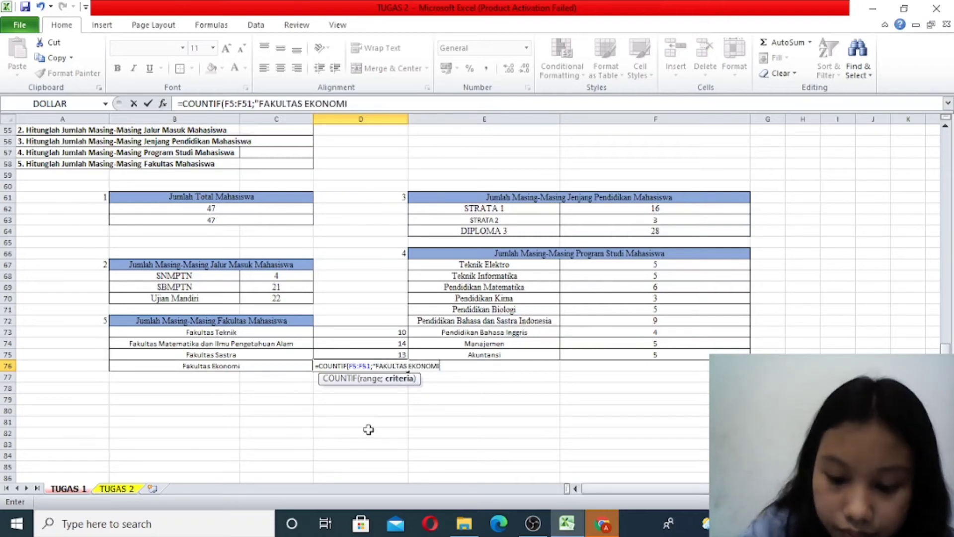
type("\"")
key("Return")
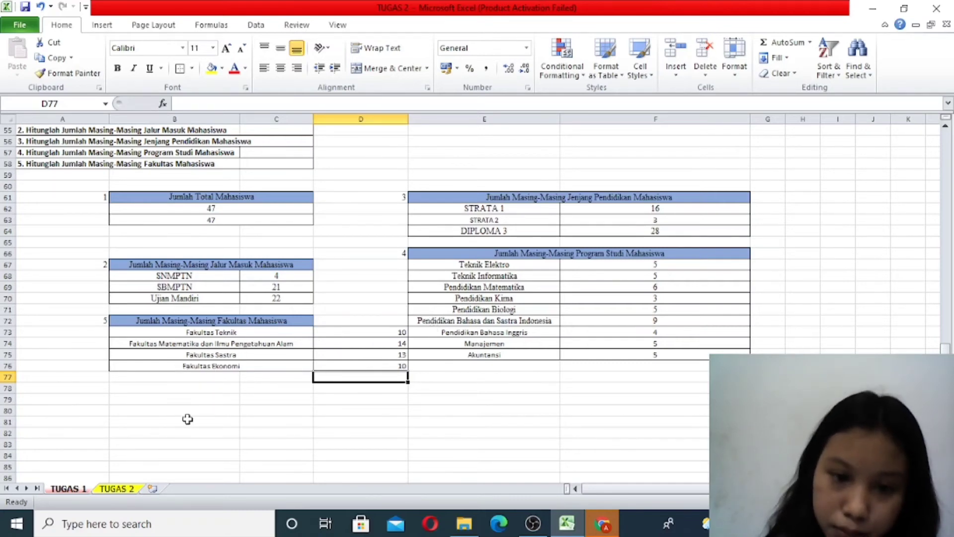
scroll(187, 420, "up", 3)
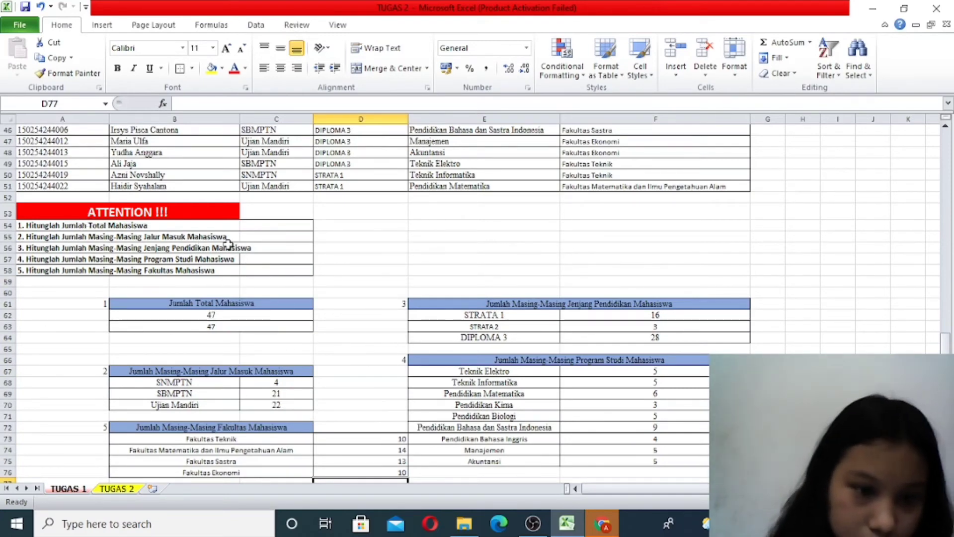
- Open the TUGAS 2 sheet and look over its vertical and horizontal TABEL BANTUAN and the empty VLOOKUP and HLOOKUP databases
scroll(534, 396, "down", 3)
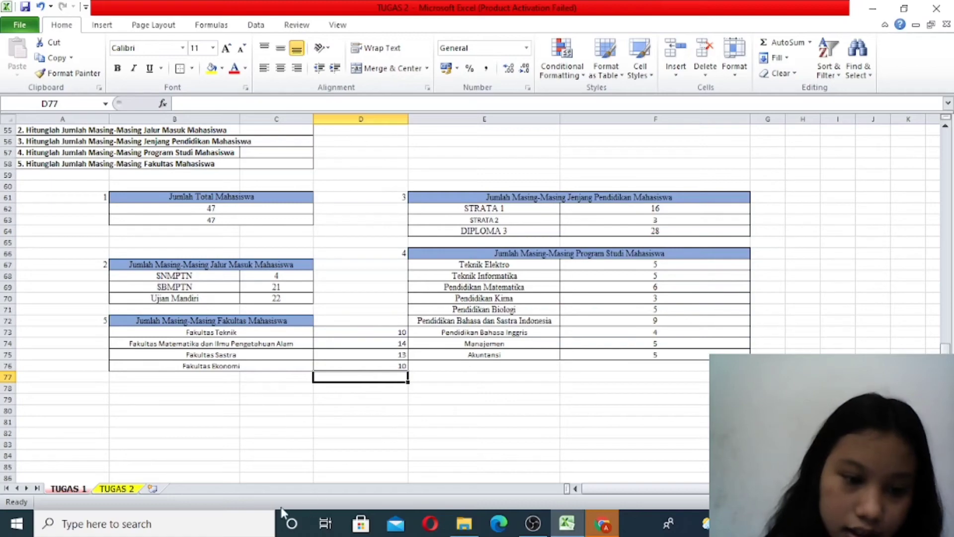
left_click(115, 489)
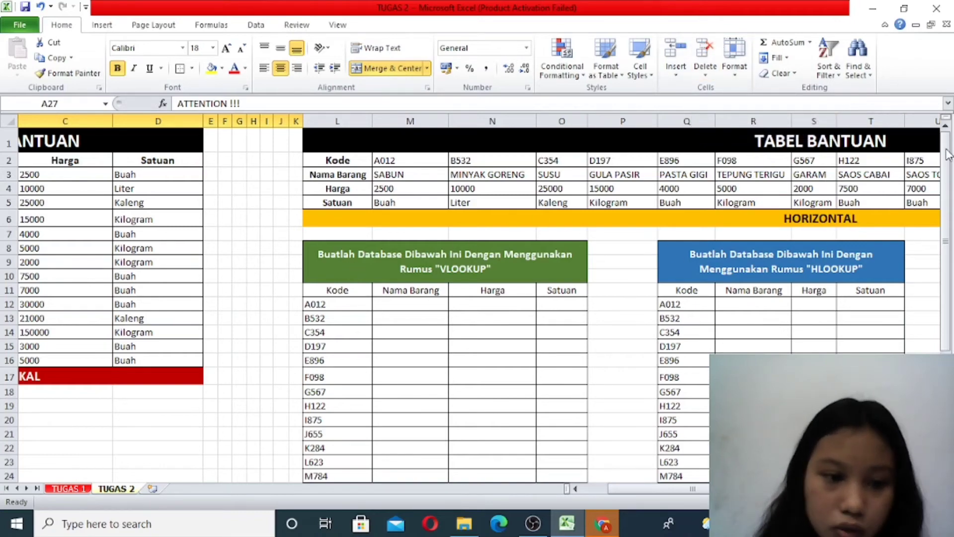
left_click_drag(708, 491, 740, 490)
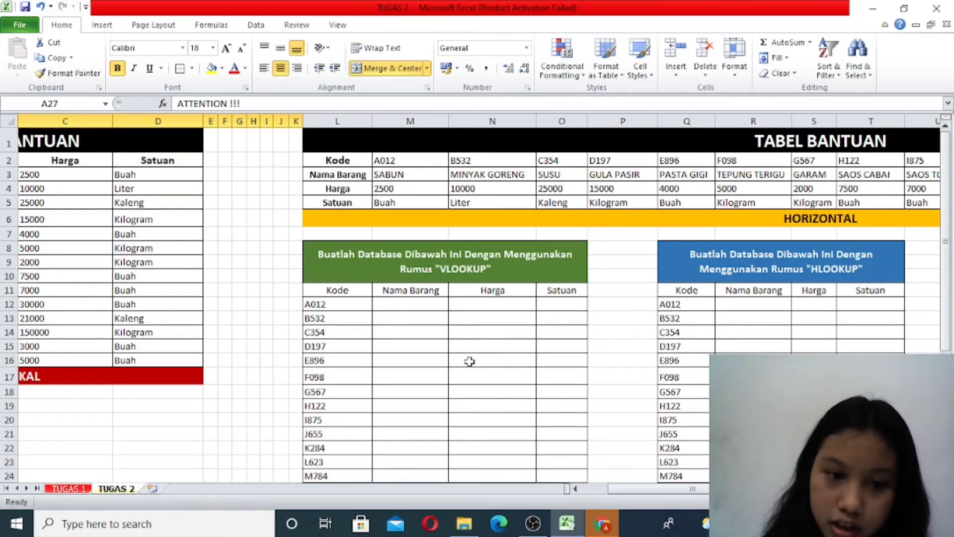
left_click(596, 490)
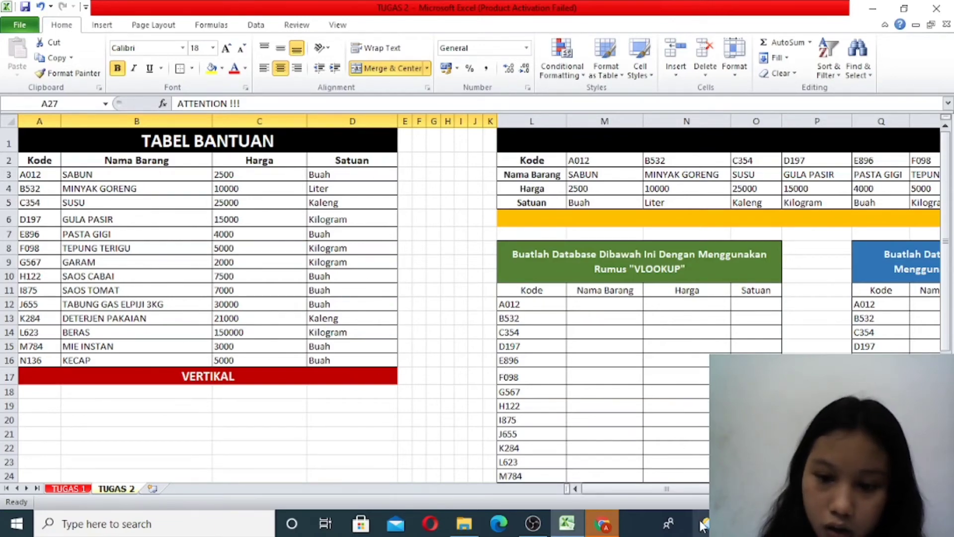
left_click_drag(714, 489, 727, 489)
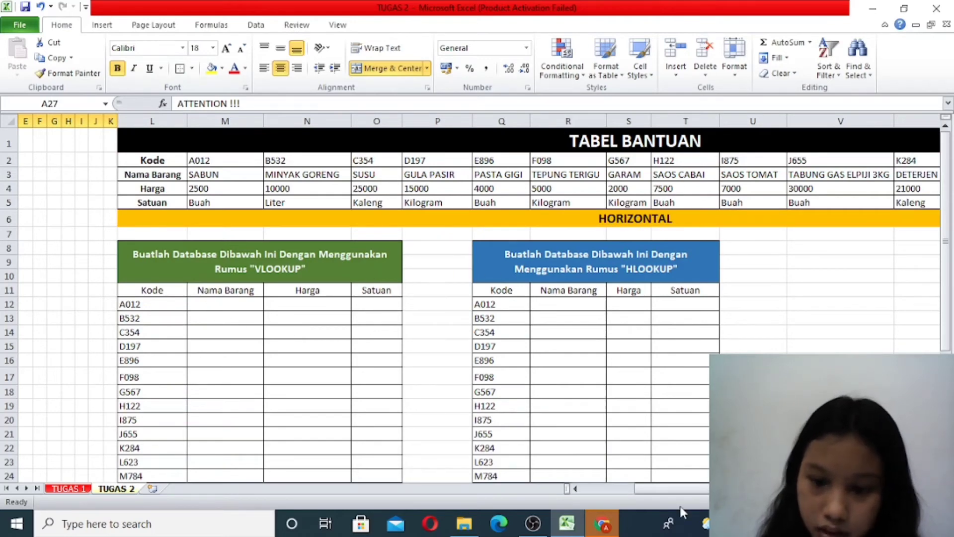
left_click(621, 491)
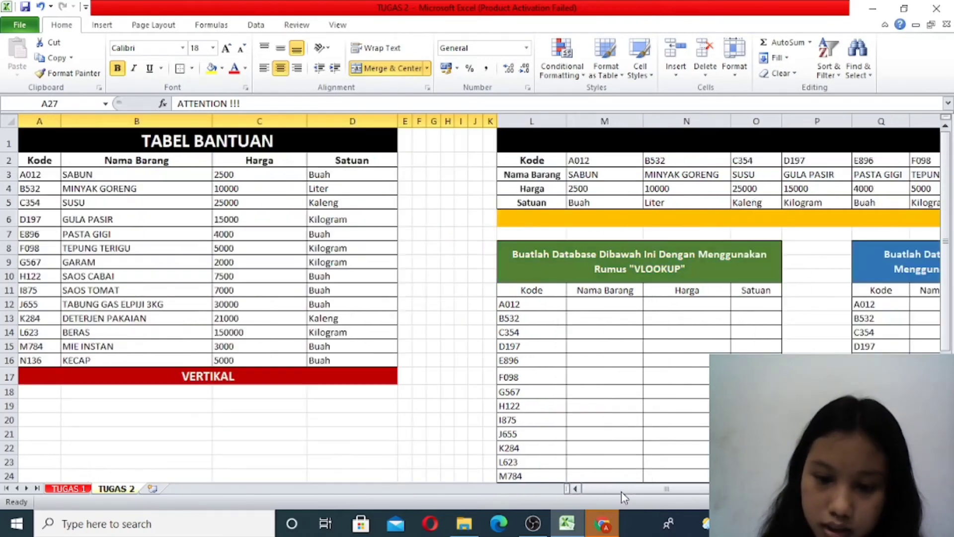
- Begin a VLOOKUP formula in M12 under Nama Barang, using the code in L12 as the lookup value
left_click(590, 305)
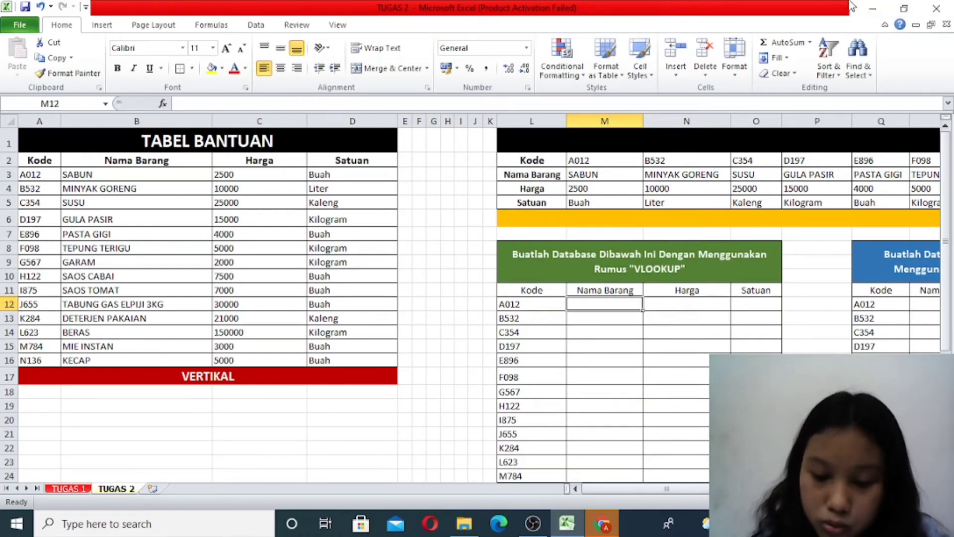
type("=VLO")
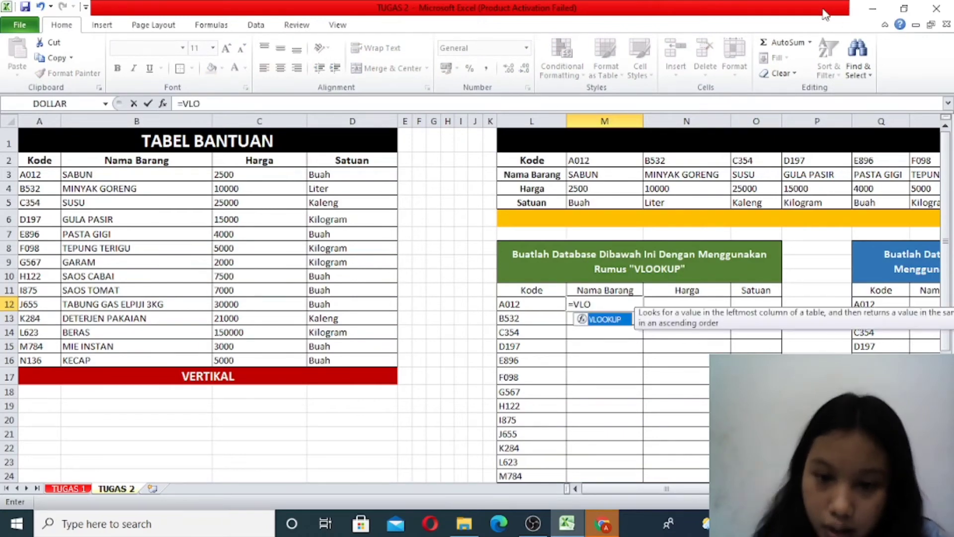
double_click(599, 319)
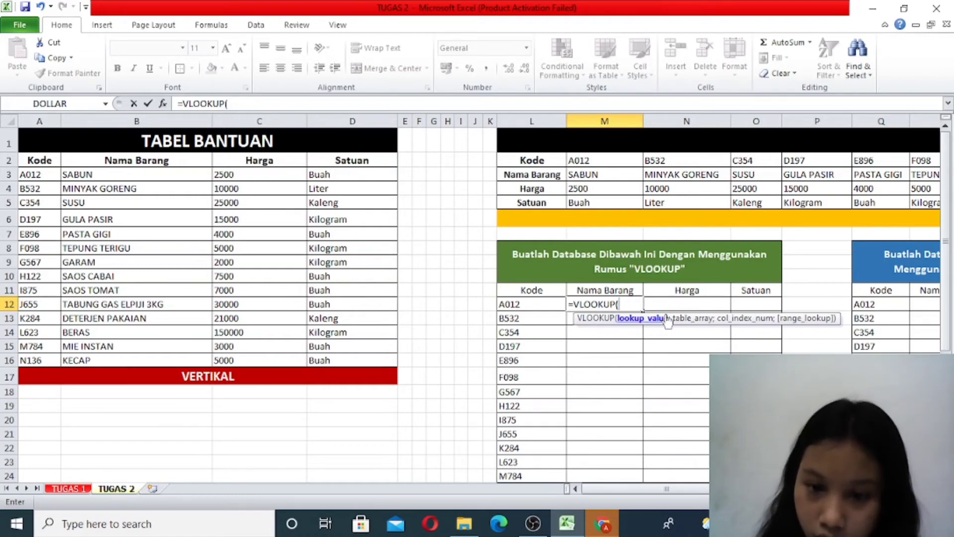
left_click(529, 303)
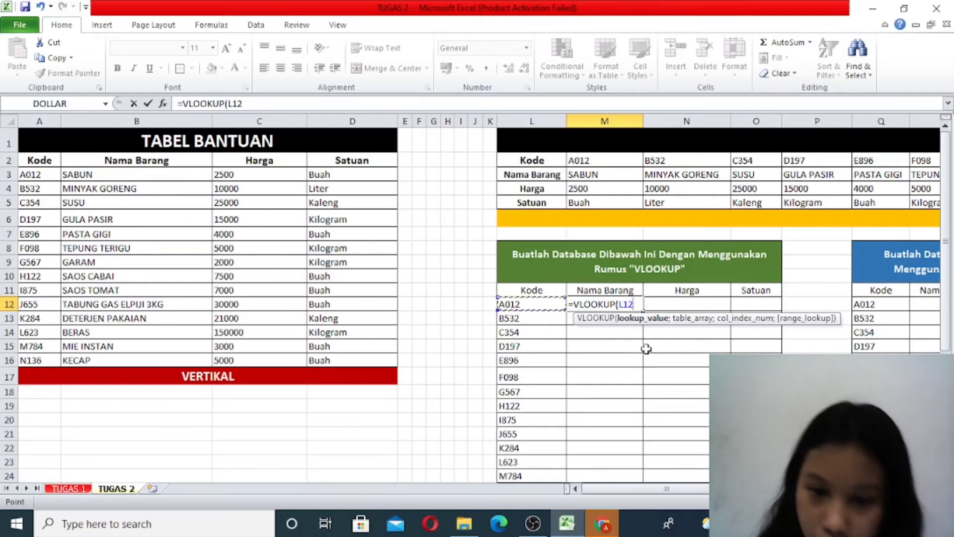
type(";")
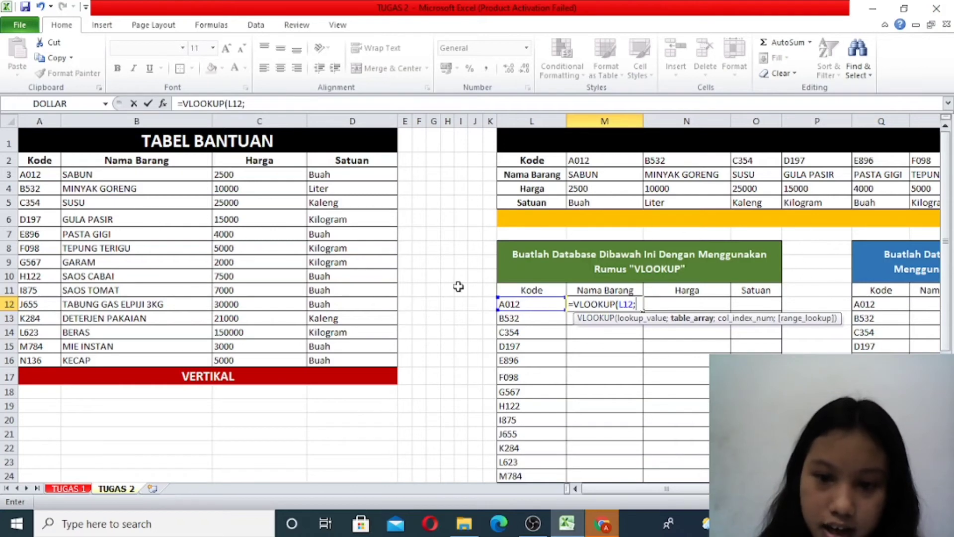
left_click(34, 158)
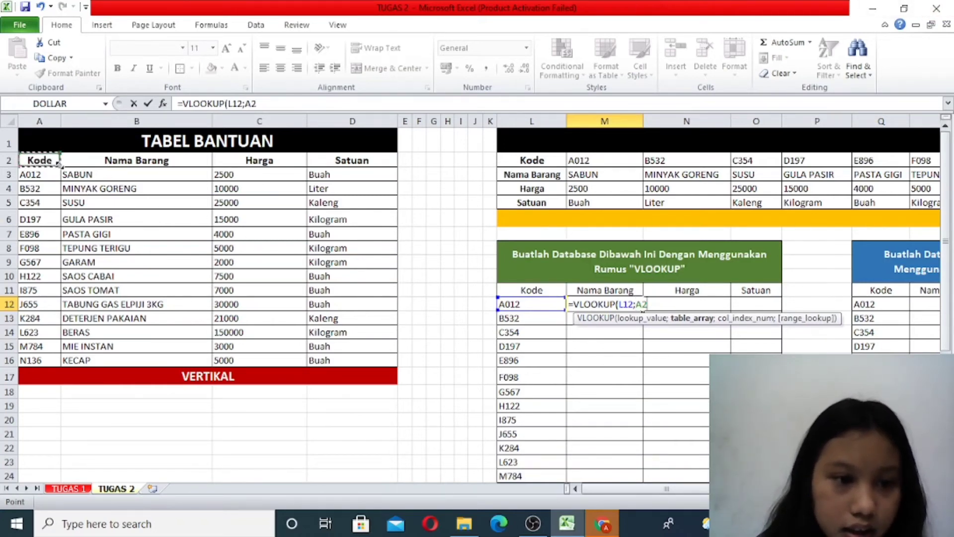
left_click_drag(59, 163, 75, 162)
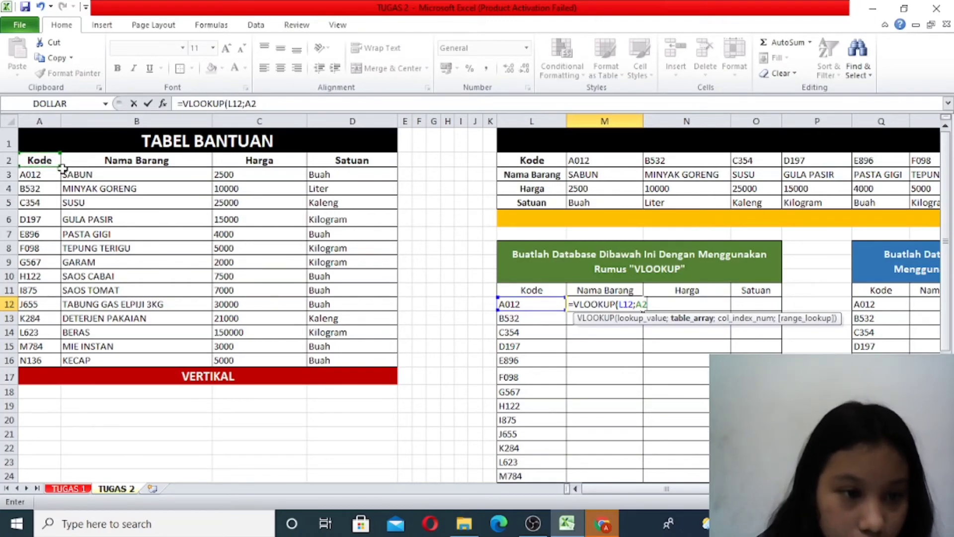
key("Return")
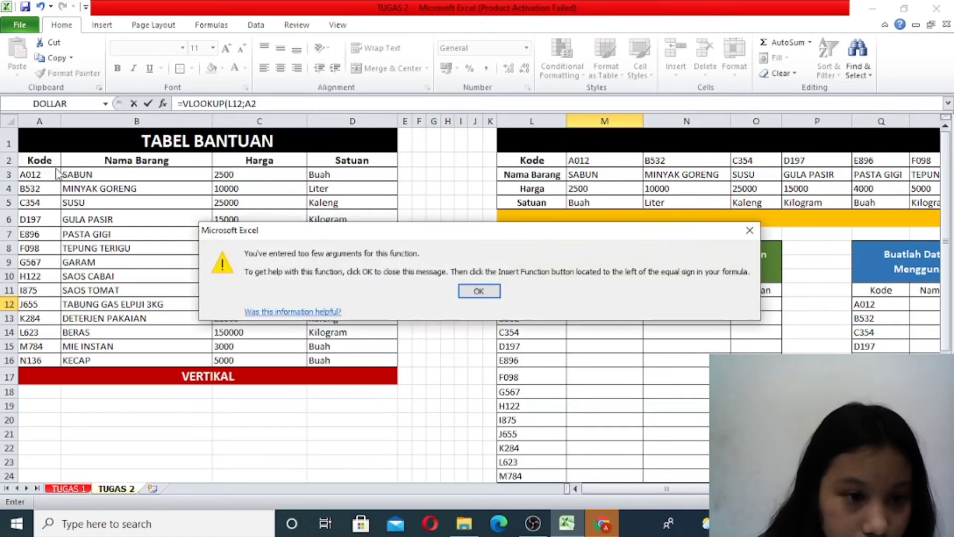
left_click(750, 230)
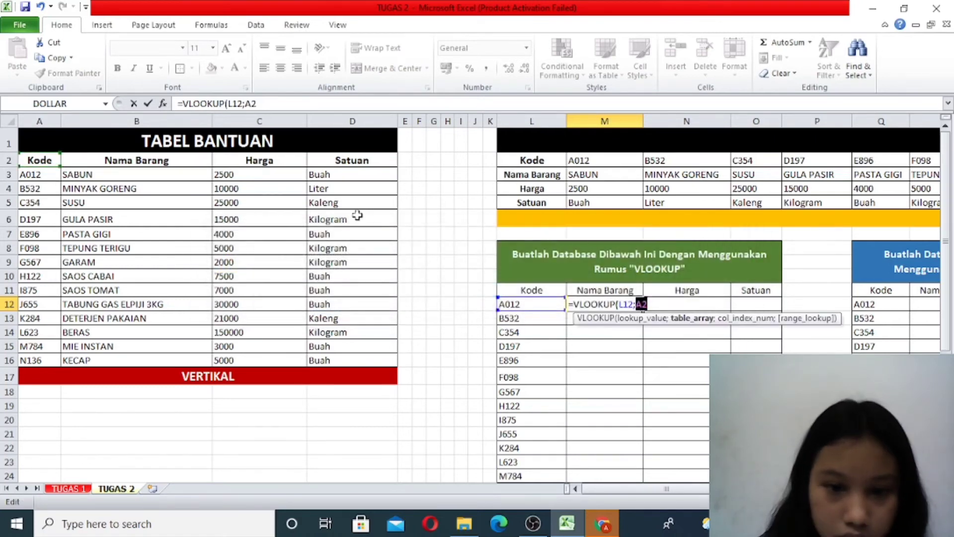
left_click(68, 158)
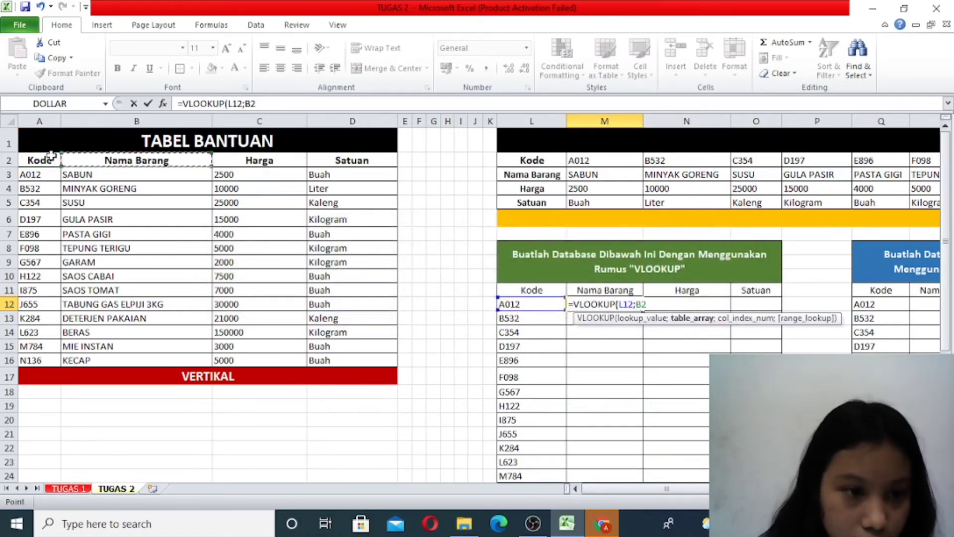
left_click(51, 157)
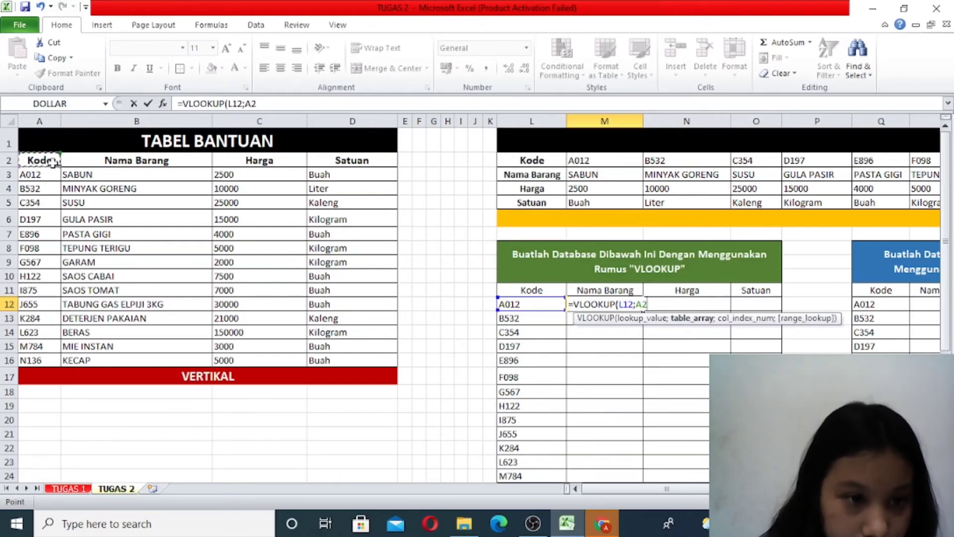
- Complete the M12 formula as =VLOOKUP(L12;$A$2:$D$16;2;FALSE), with the vertical table as an absolute range
left_click_drag(53, 162, 348, 359)
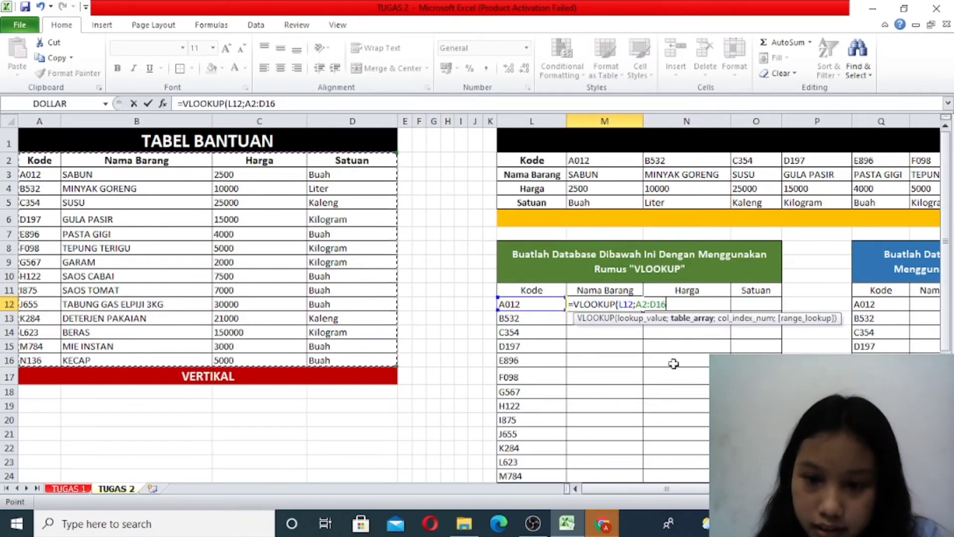
key("F4")
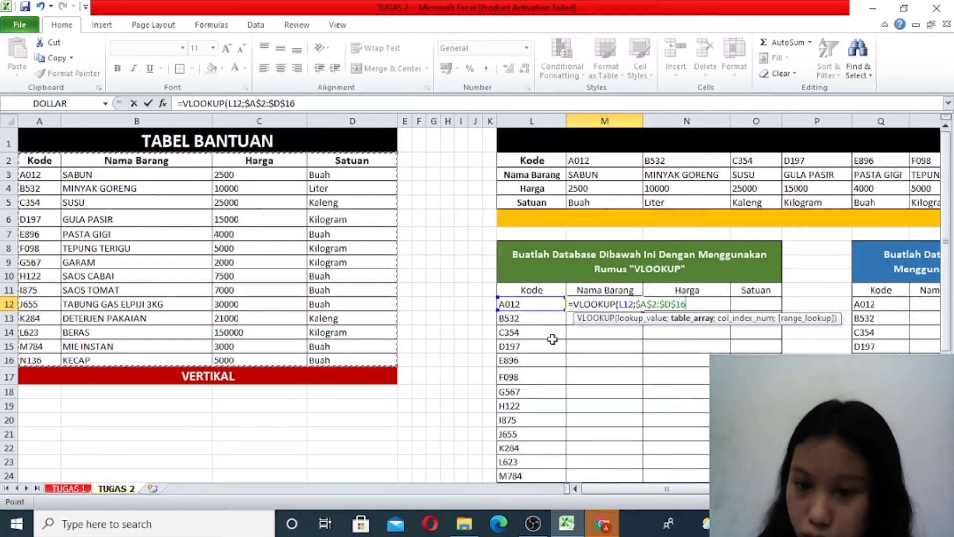
type(";")
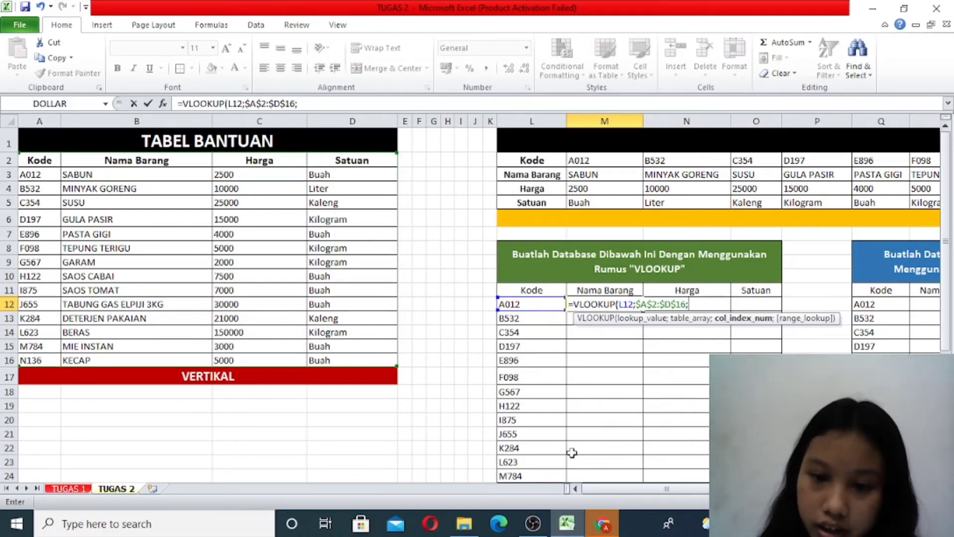
type("2")
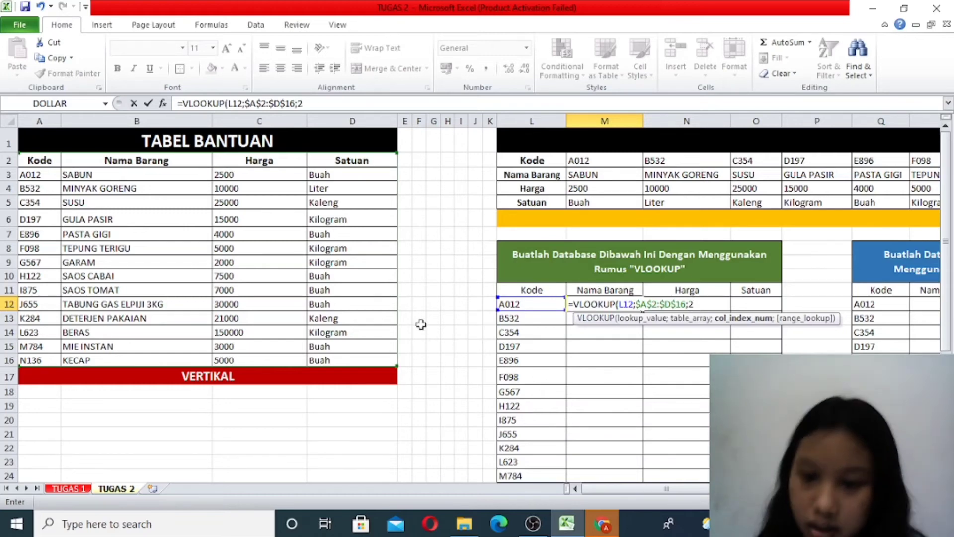
type(";")
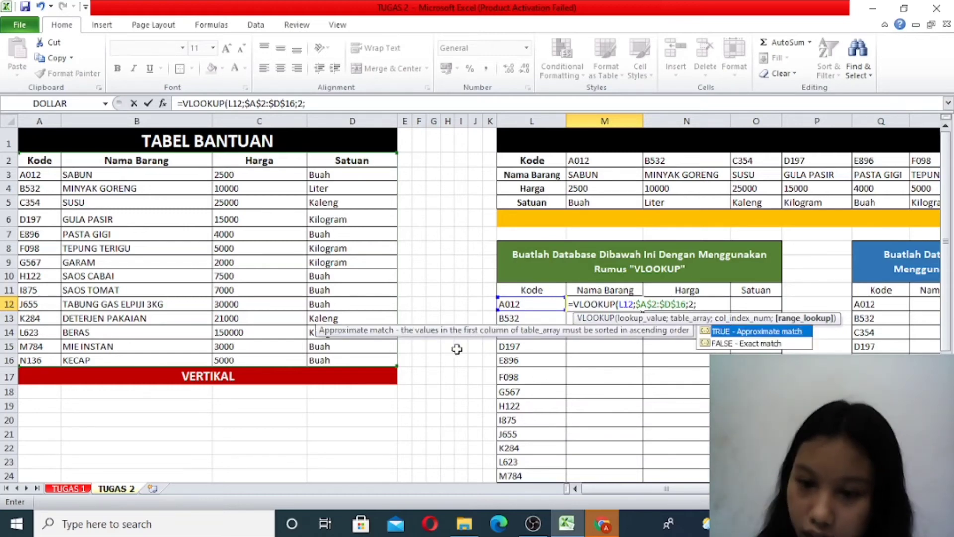
double_click(760, 343)
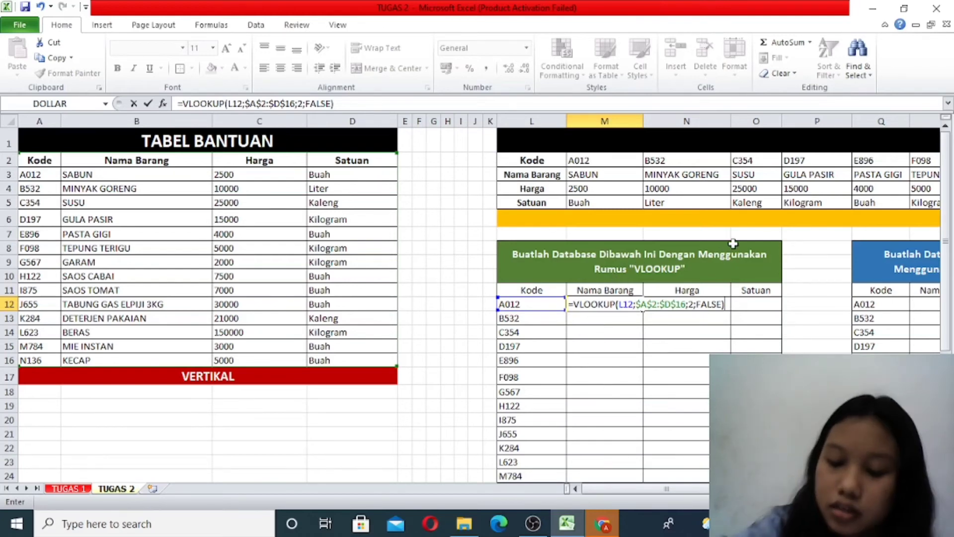
key("Return")
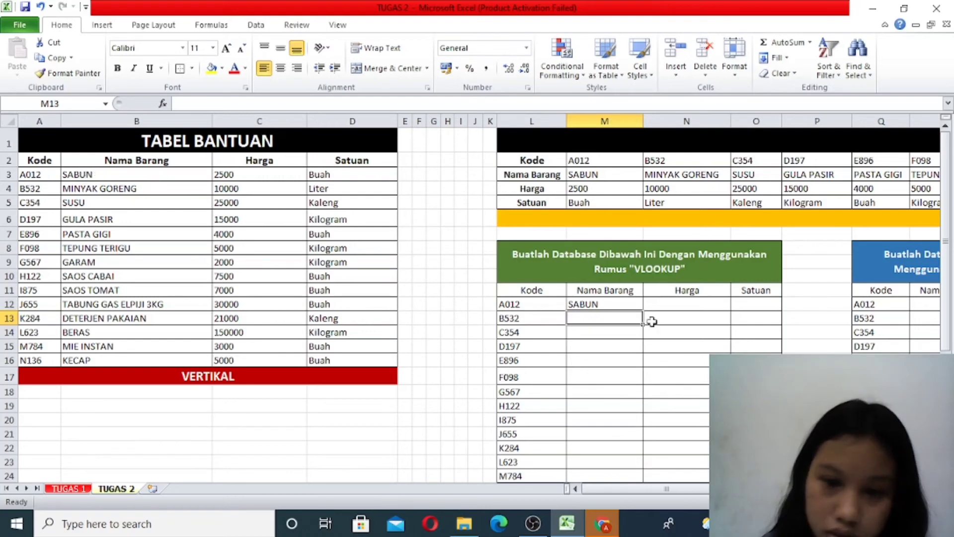
- Fill the Nama Barang formula from M12 down to M25 and widen column M to fit the longest item name
left_click(617, 301)
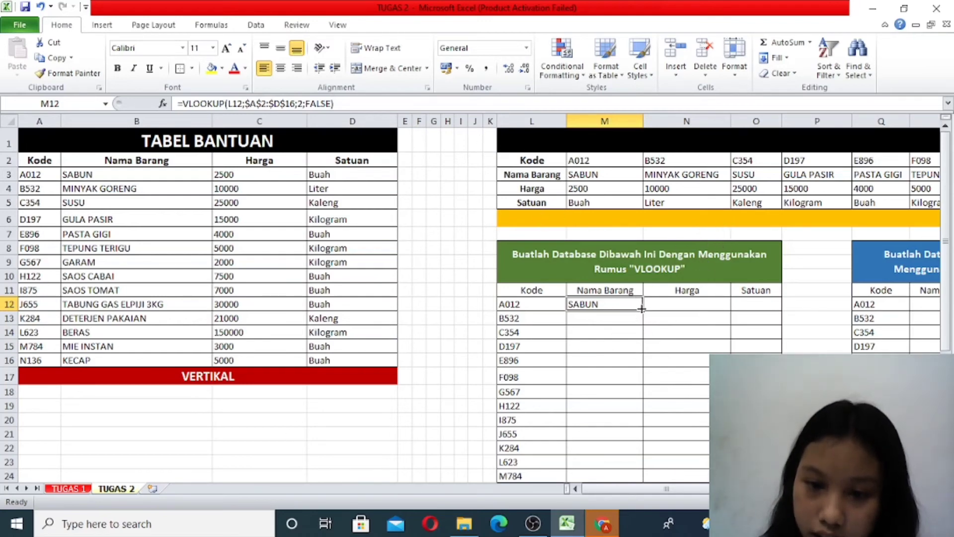
left_click_drag(641, 309, 636, 491)
left_click_drag(615, 450, 615, 451)
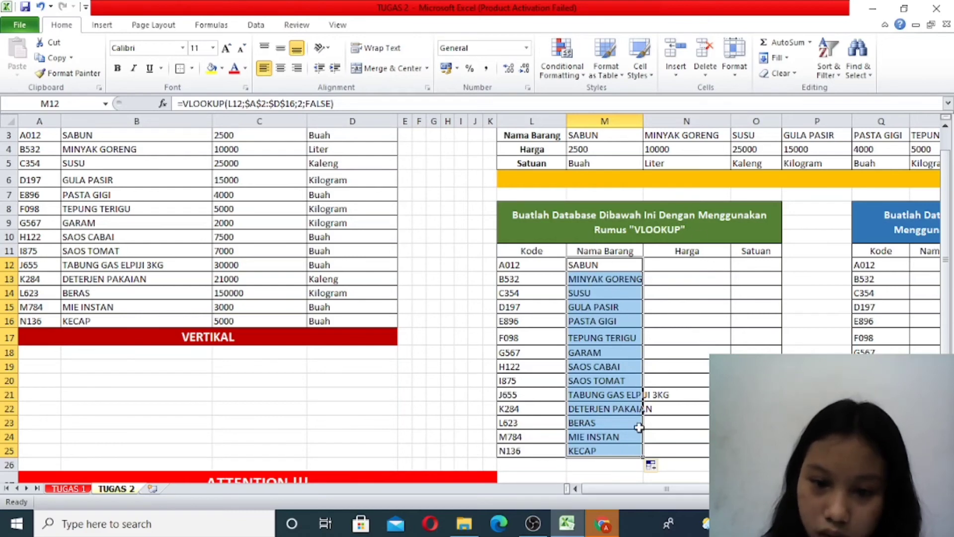
left_click(691, 280)
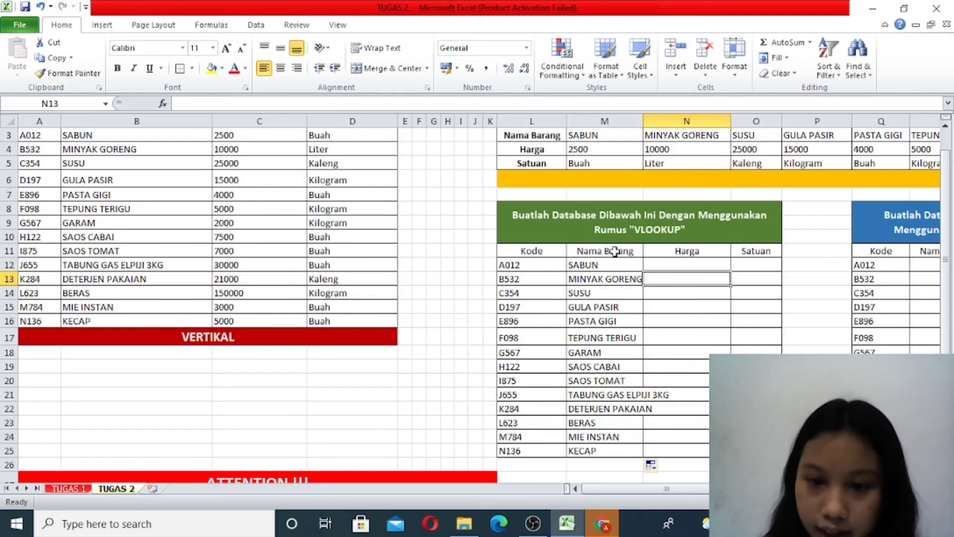
left_click_drag(644, 122, 677, 122)
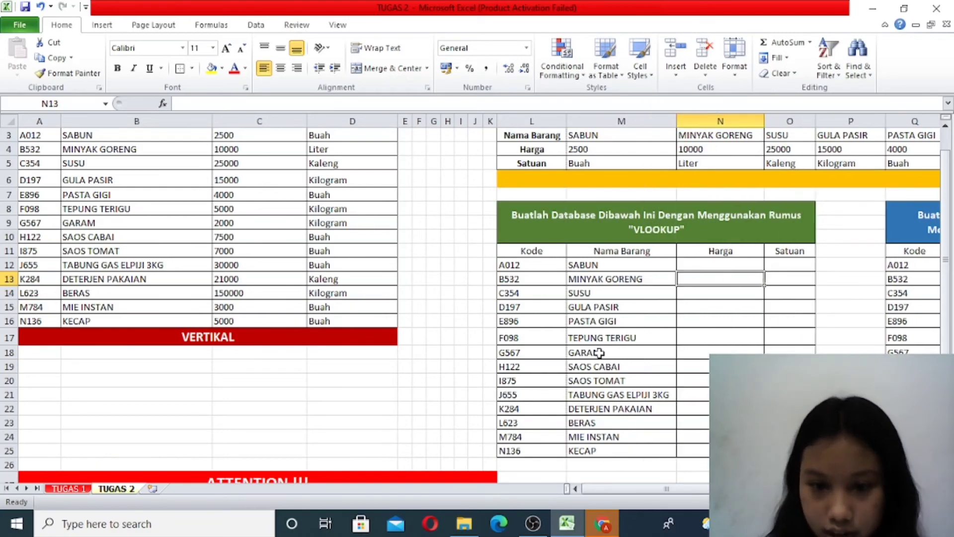
scroll(600, 353, "down", 2)
scroll(598, 242, "up", 2)
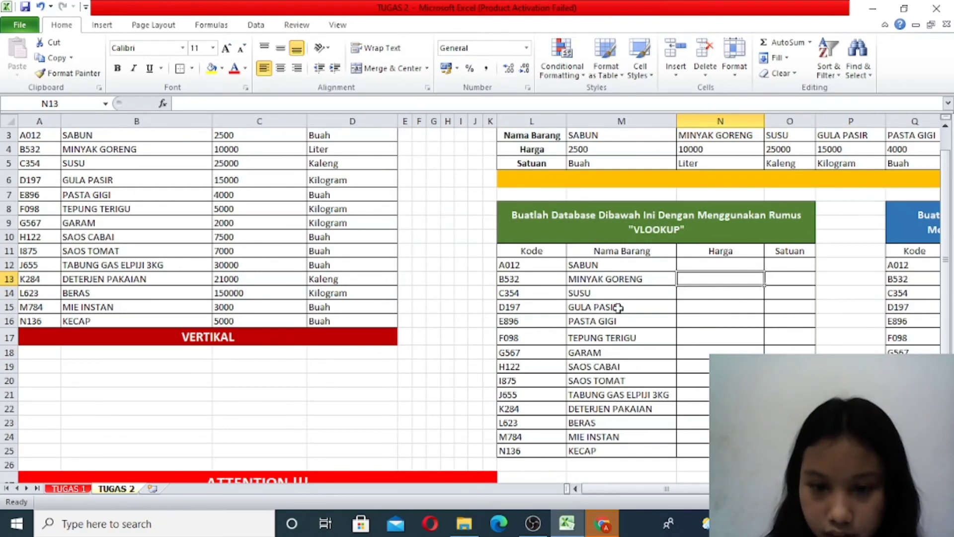
- Begin a VLOOKUP formula in N12 under Harga, using the code in L12 as the lookup value
left_click(714, 266)
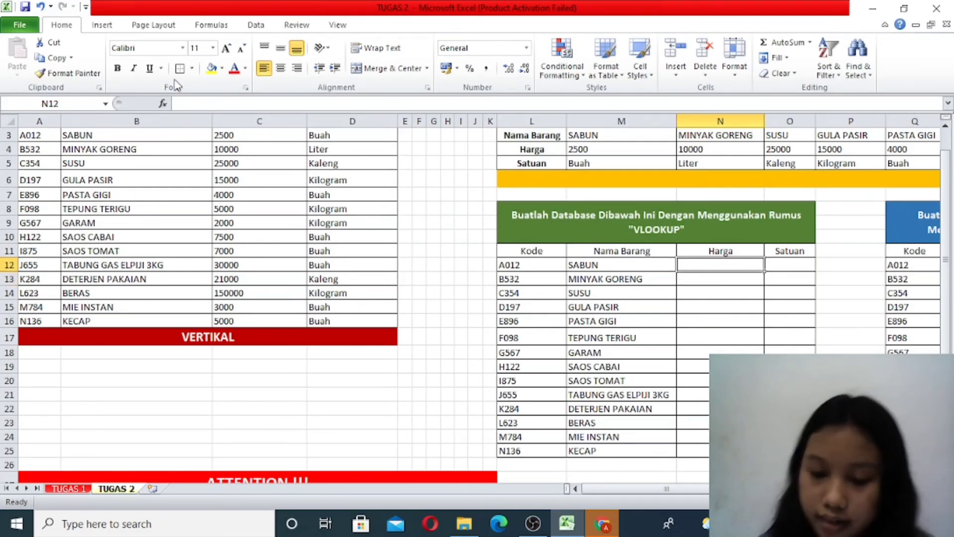
type("=VL")
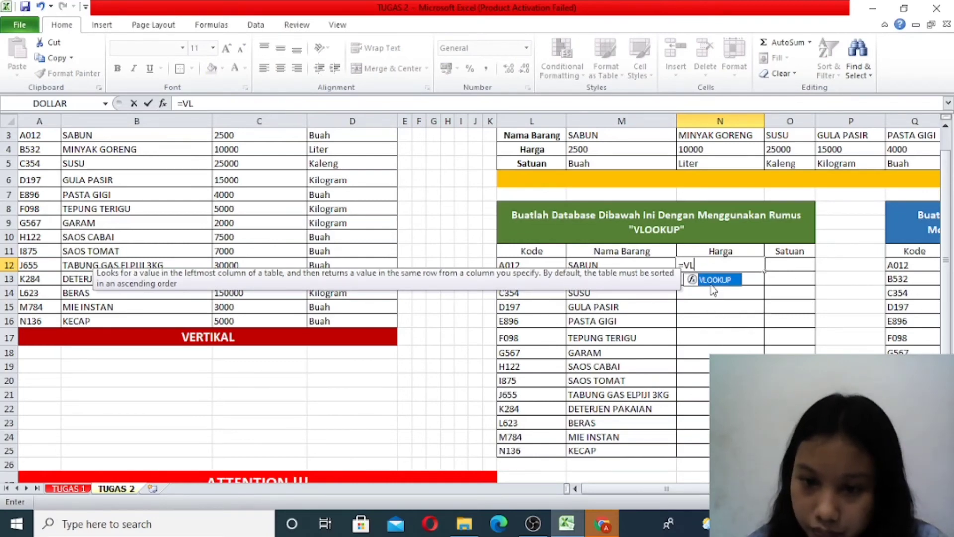
key("Tab")
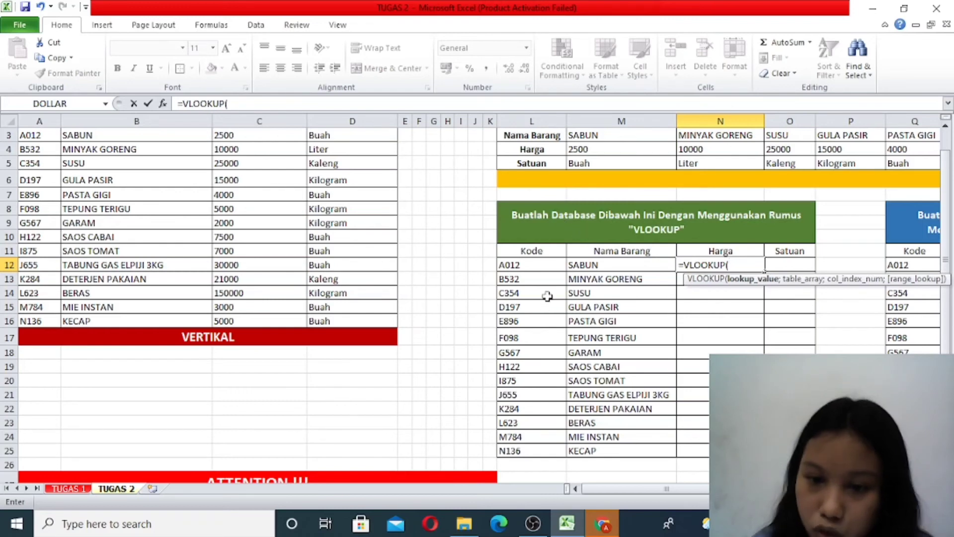
left_click(526, 266)
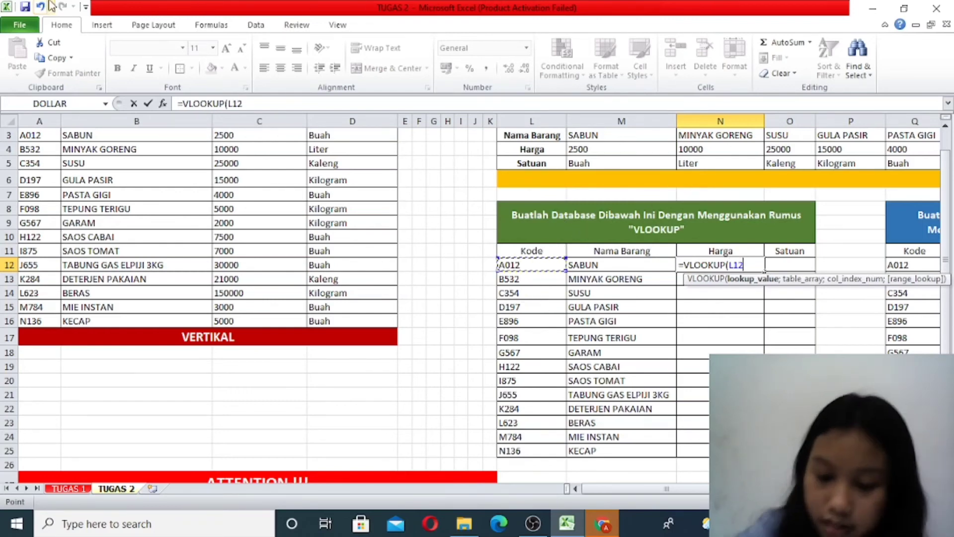
type(";")
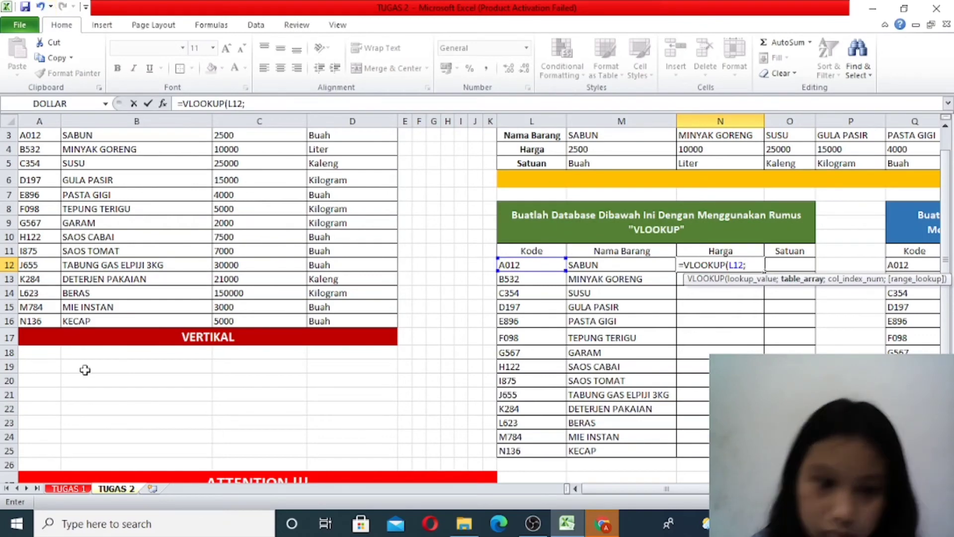
- Complete the N12 formula as =VLOOKUP(L12;A2:D16;3;FALSE), taking the vertical table as a relative range
scroll(85, 370, "up", 1)
left_click_drag(28, 167, 368, 362)
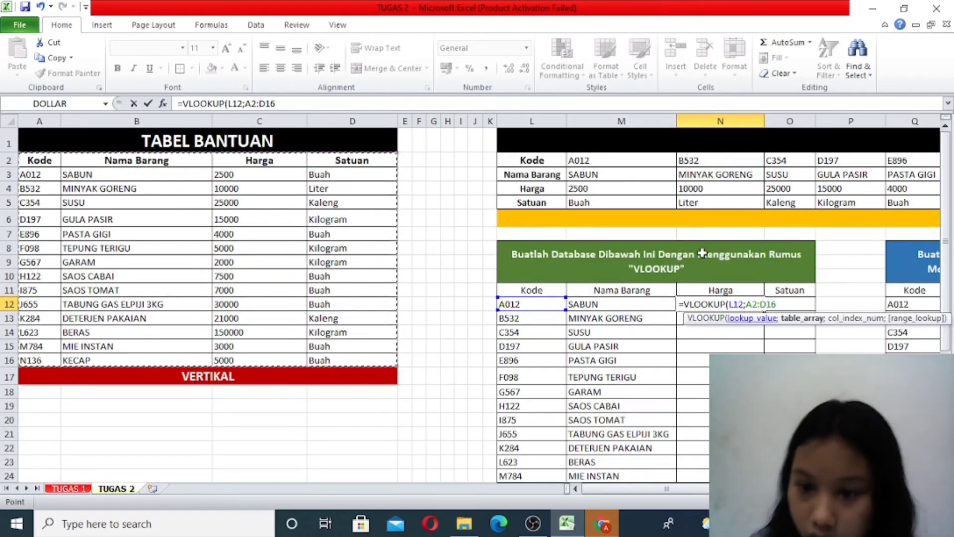
type(";")
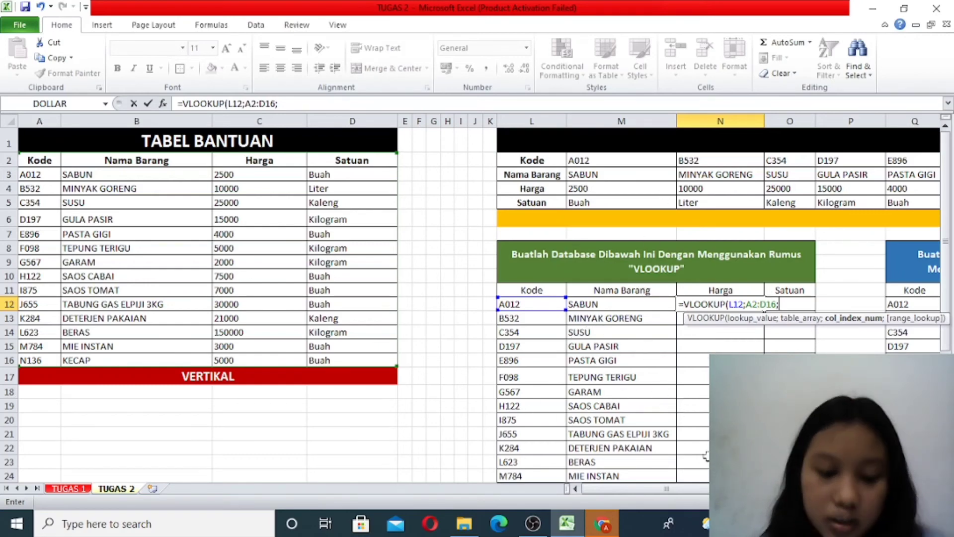
type("3")
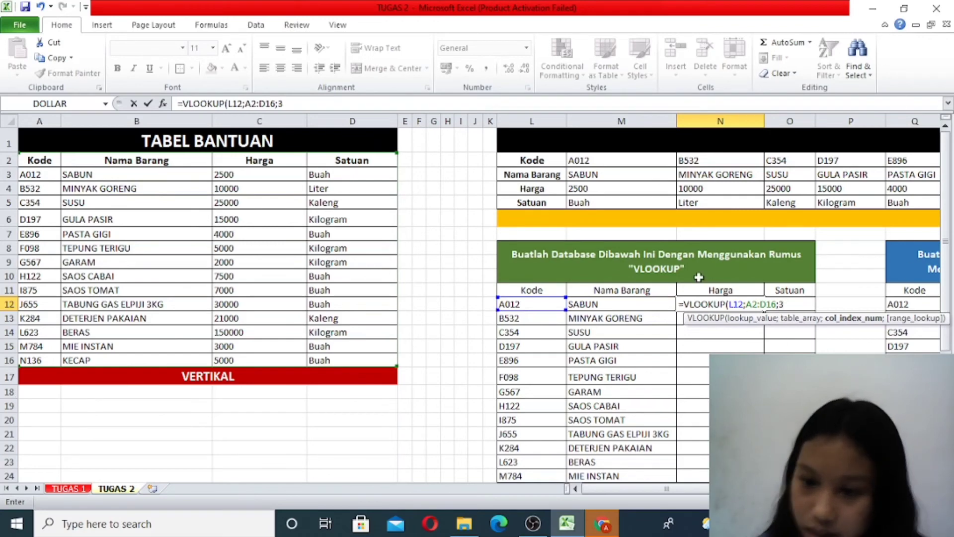
type(";")
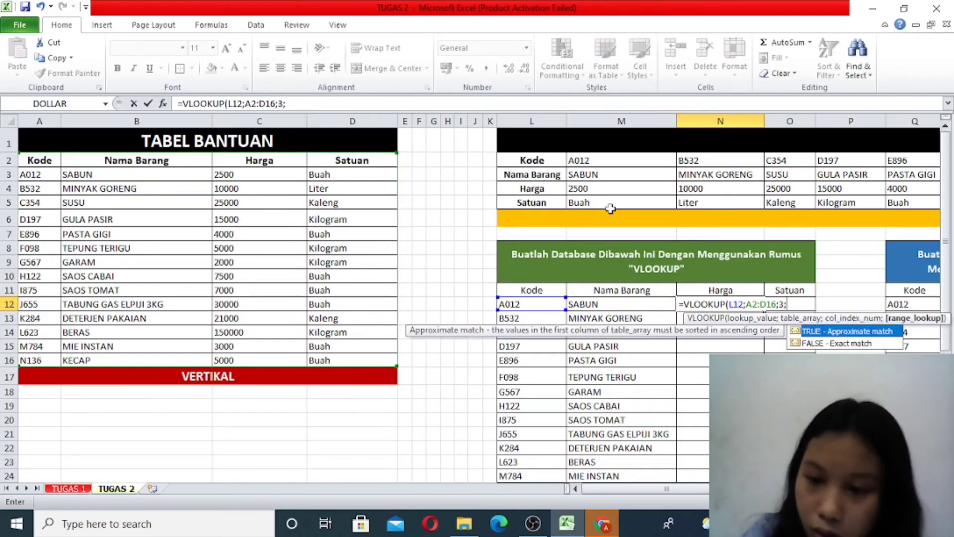
double_click(846, 343)
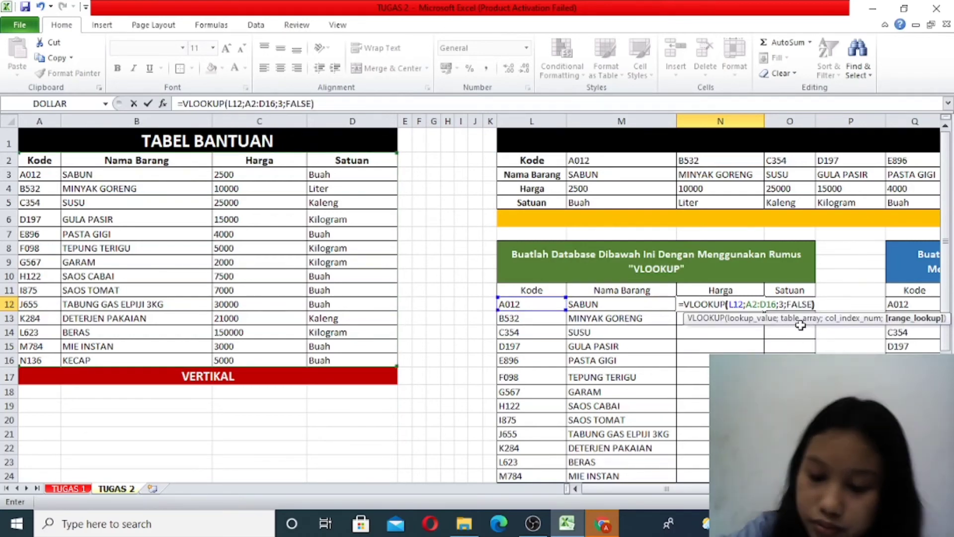
type(")")
key("Return")
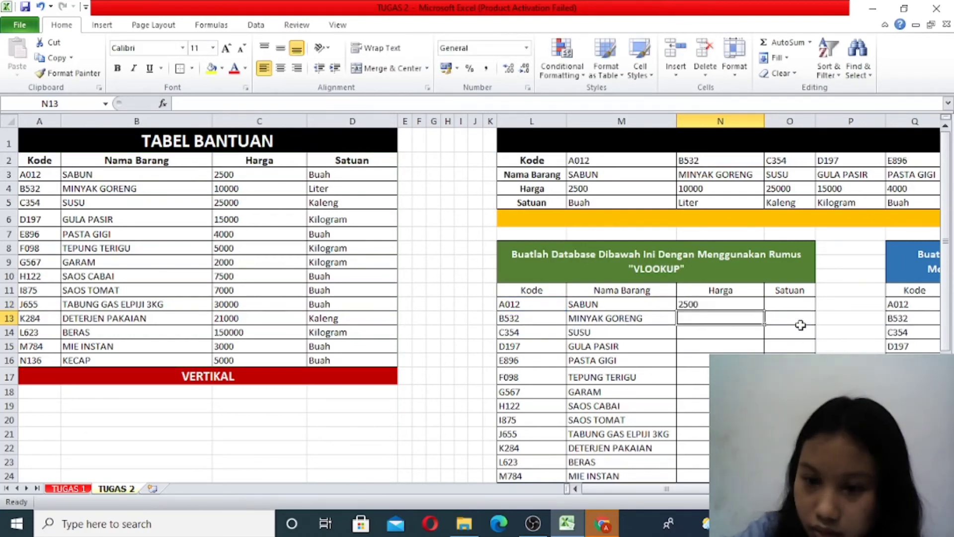
- Fill the Harga formula from N12 down to N25
left_click(733, 305)
left_click_drag(764, 310, 765, 457)
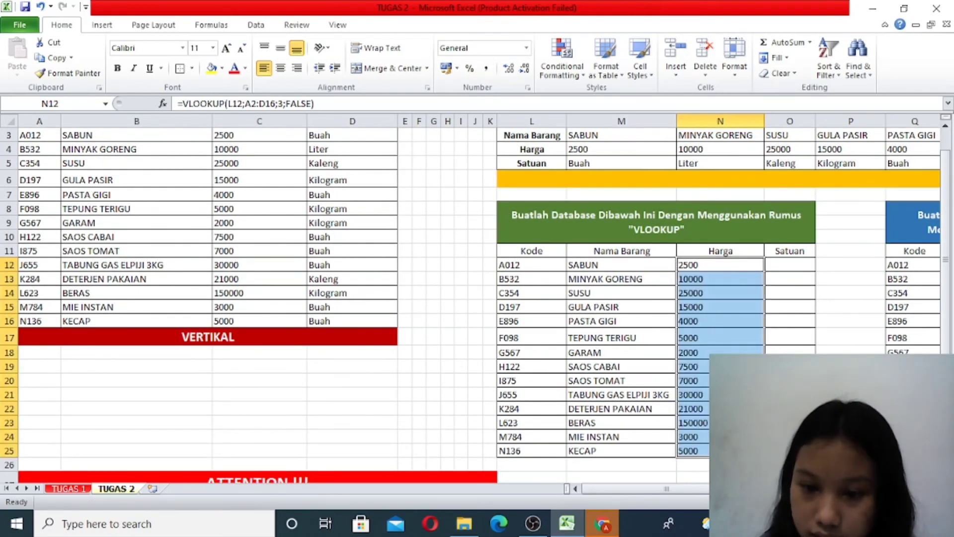
left_click(692, 305)
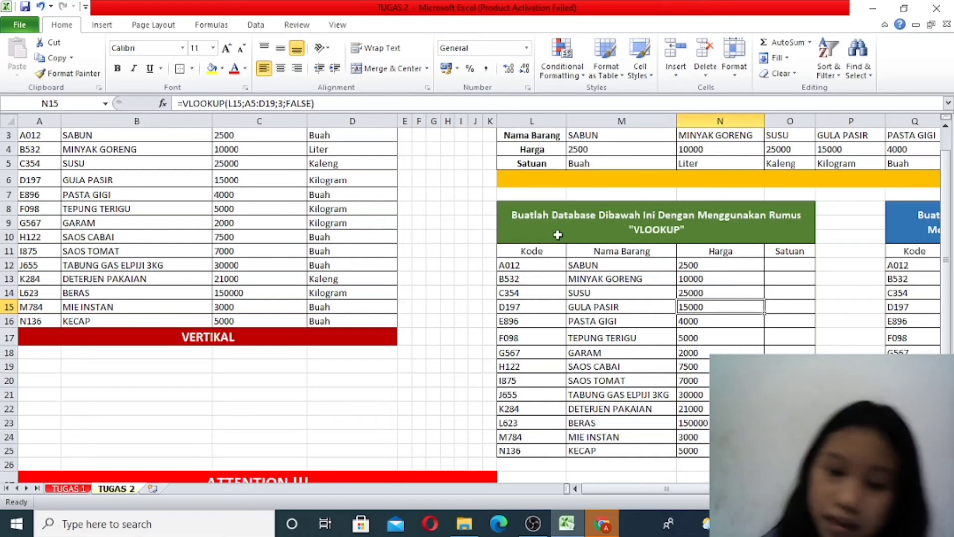
- Begin a VLOOKUP formula in O12 under Satuan, using the code in L12 as the lookup value
left_click(781, 265)
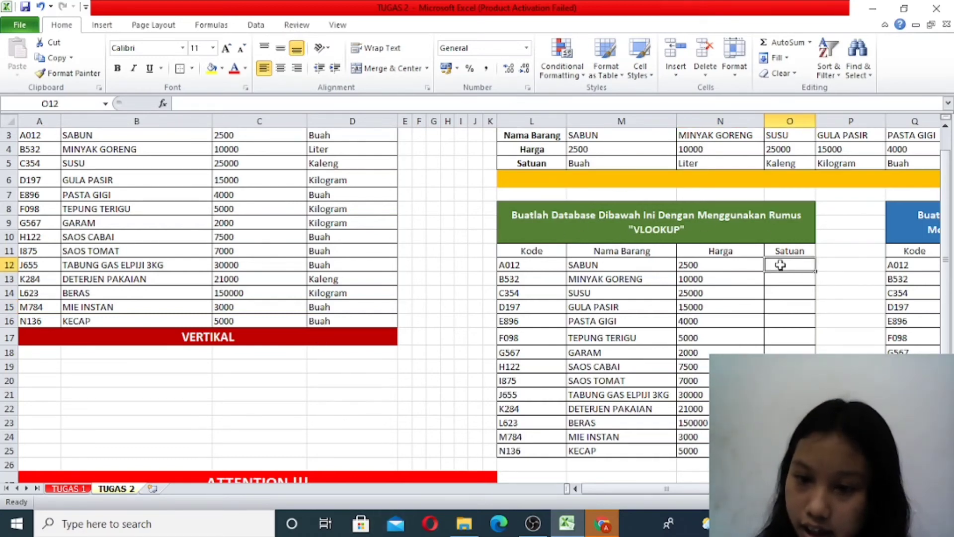
double_click(781, 265)
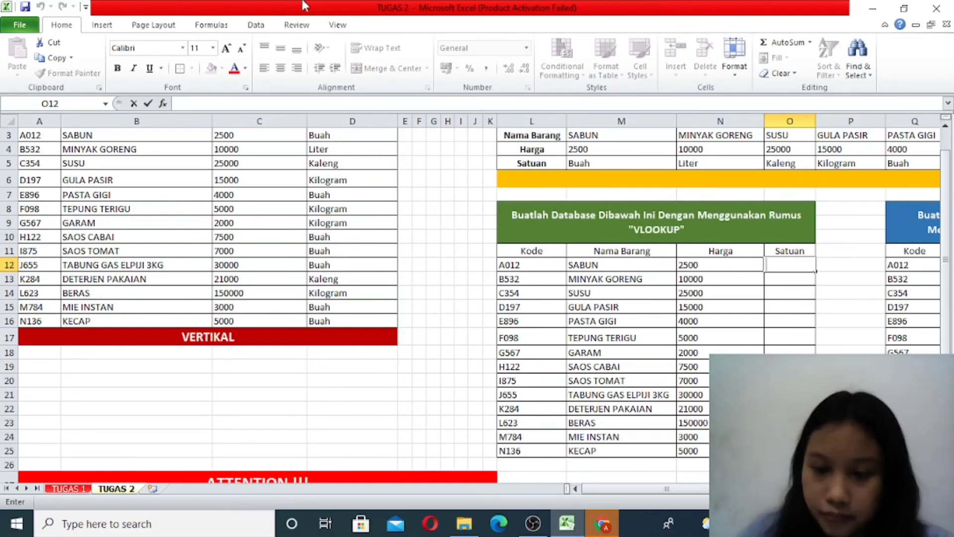
type("=VLOO")
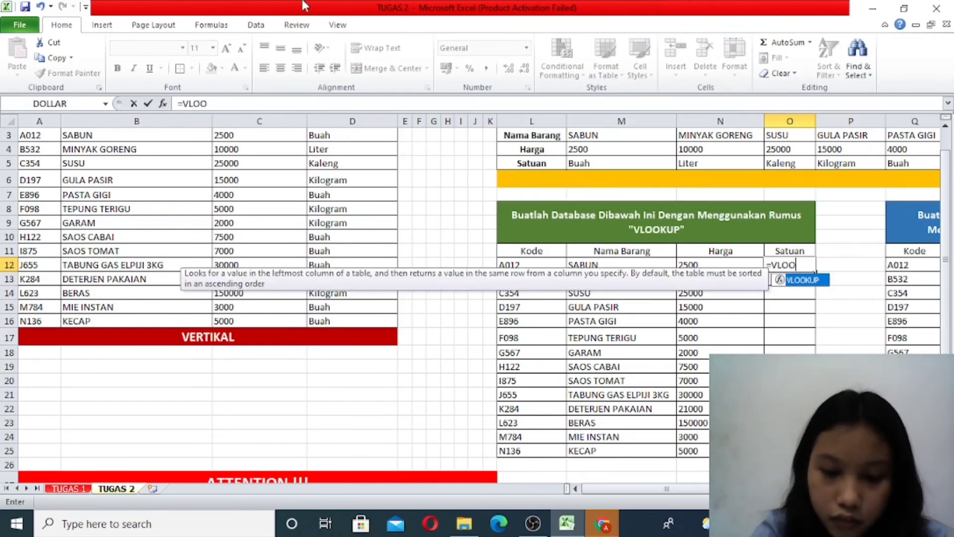
type("K")
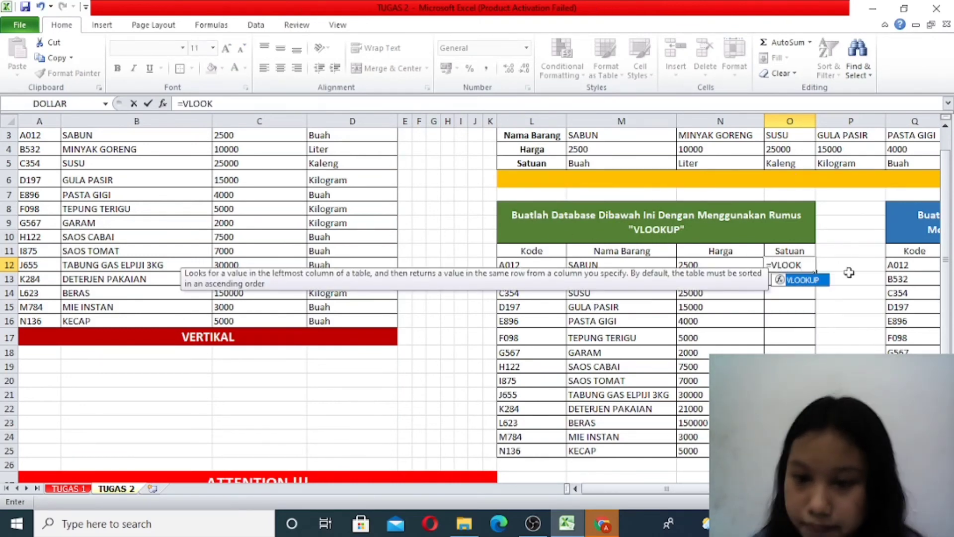
double_click(823, 280)
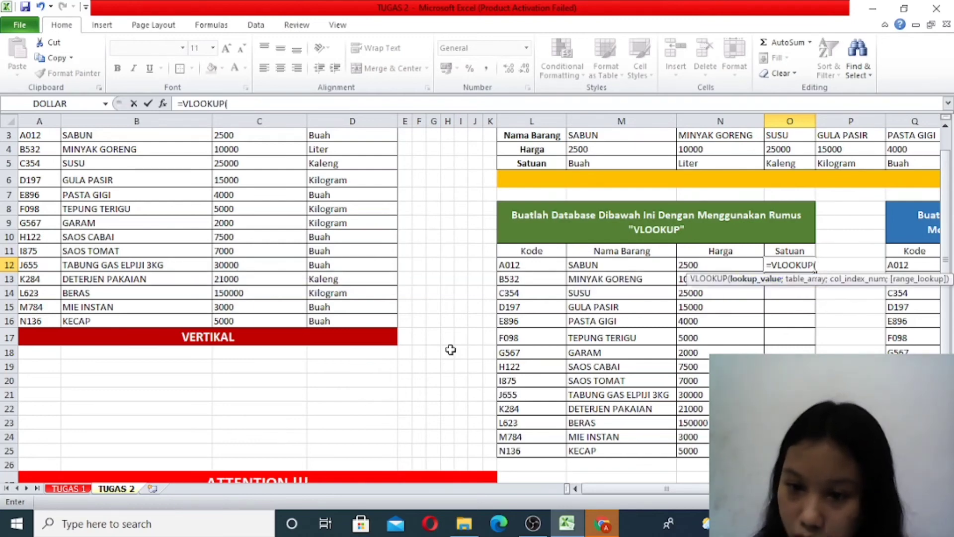
left_click(547, 266)
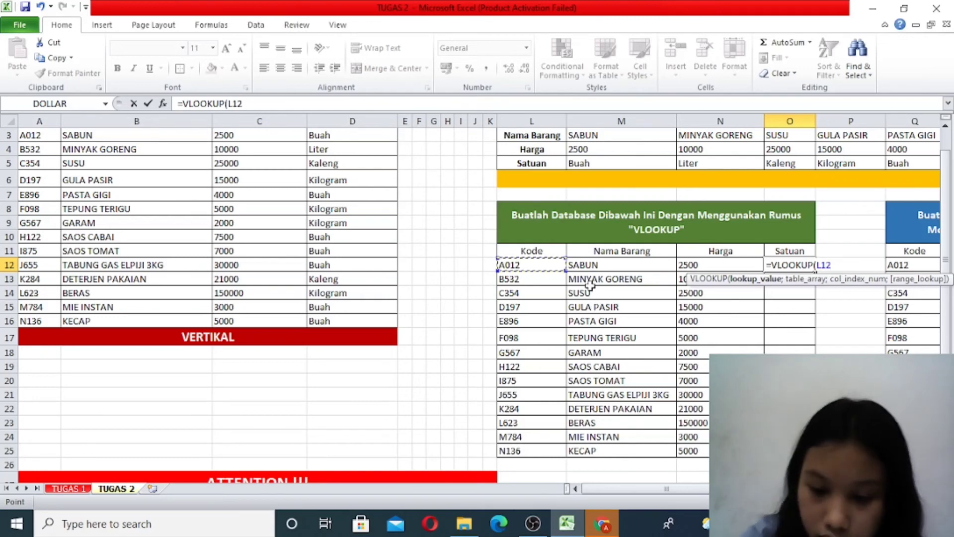
type(";")
- Complete the O12 formula as =VLOOKUP(L12;$A$2:$D$16;4;FALSE), with the vertical table as an absolute range
scroll(280, 233, "up", 1)
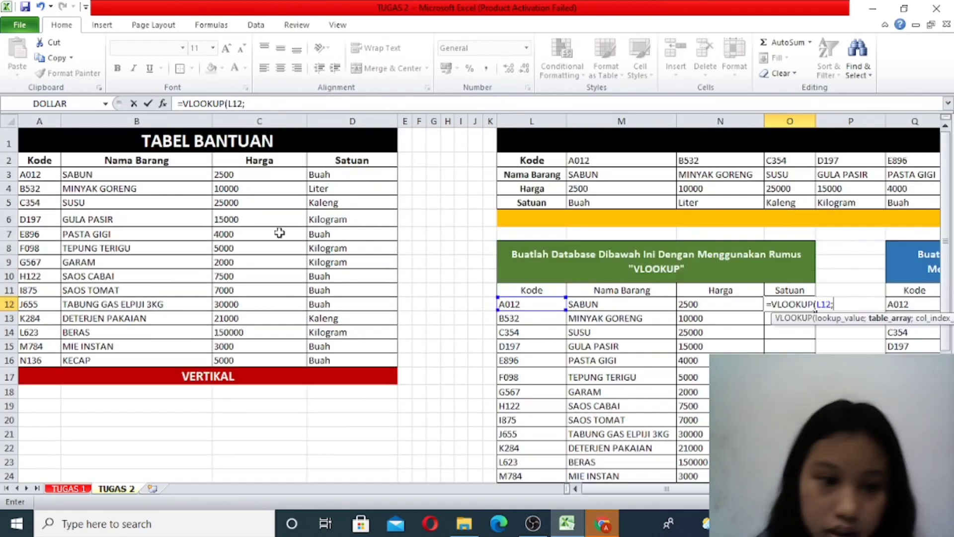
left_click(55, 164)
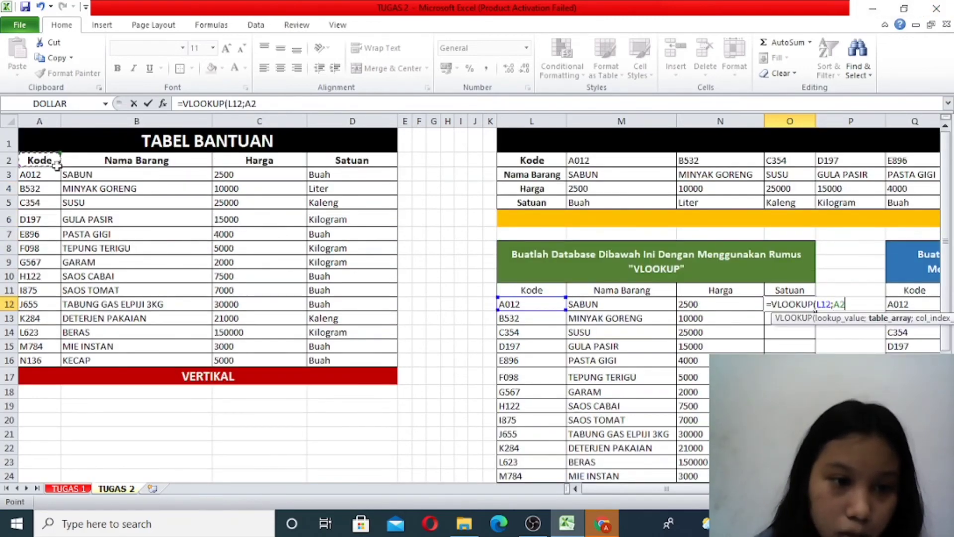
left_click_drag(56, 166, 330, 356)
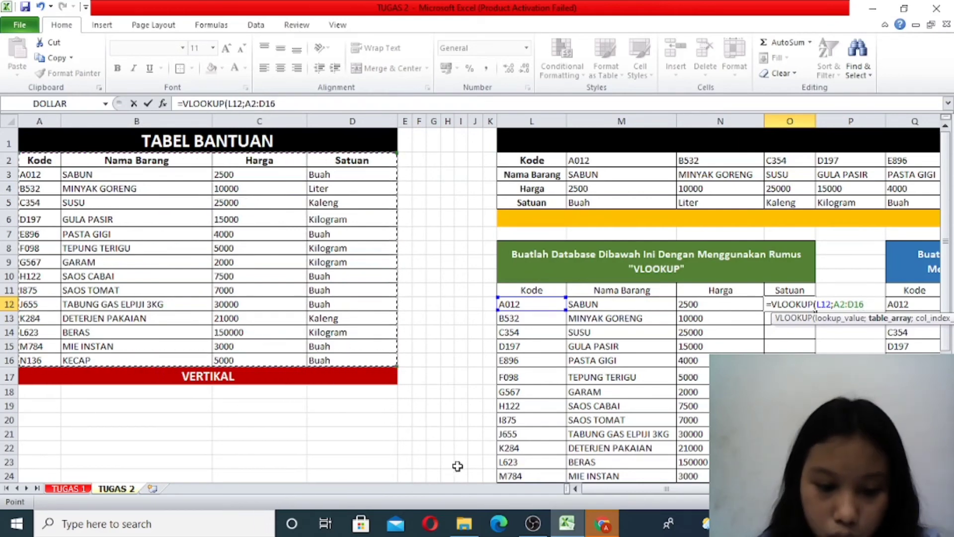
key("F4")
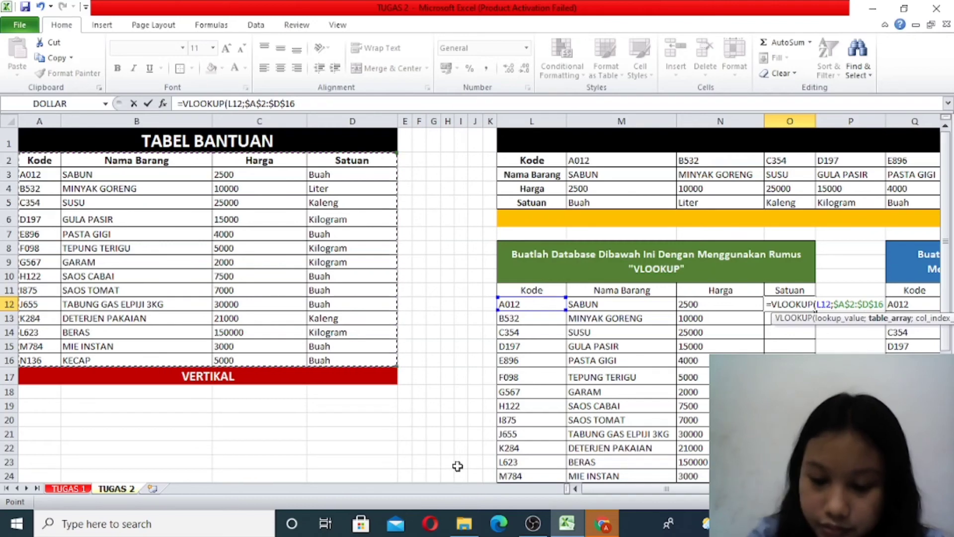
type(";")
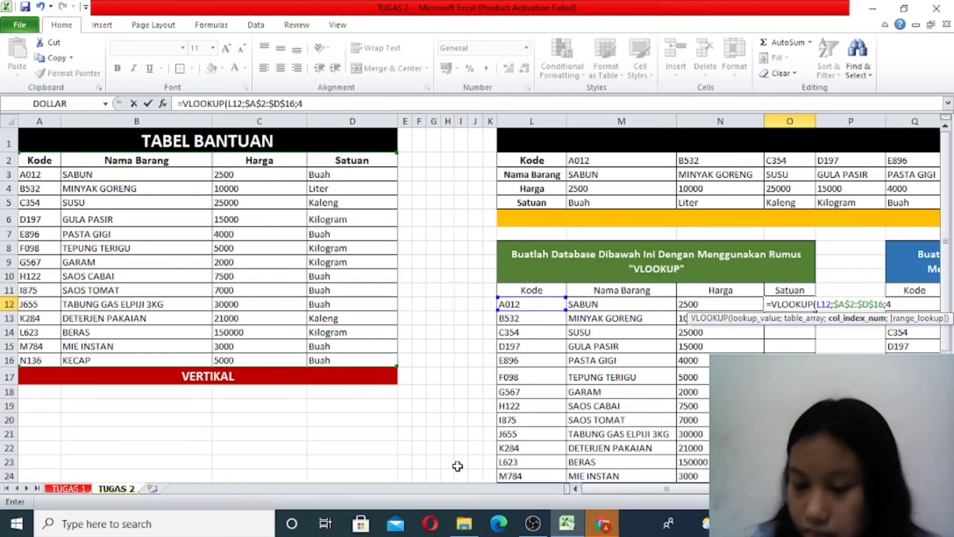
type("4")
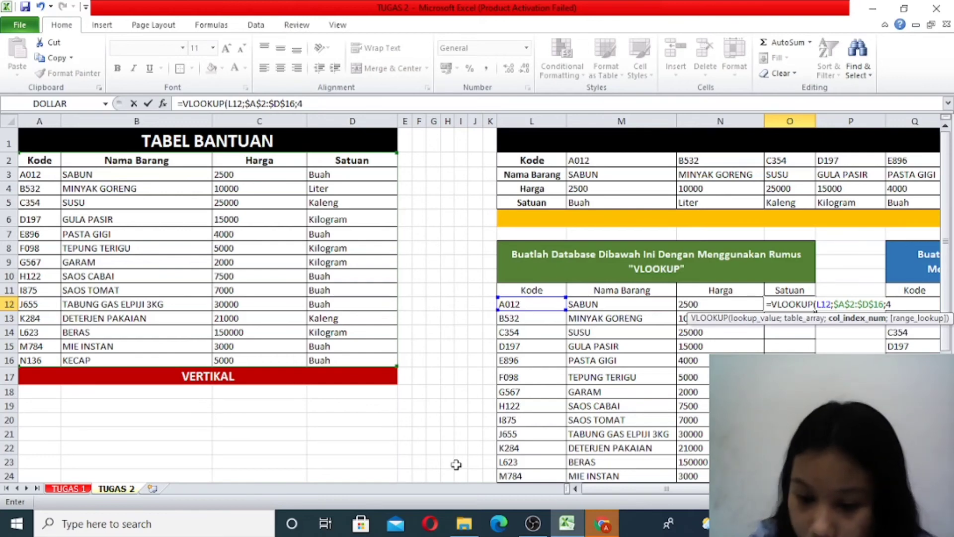
type(";")
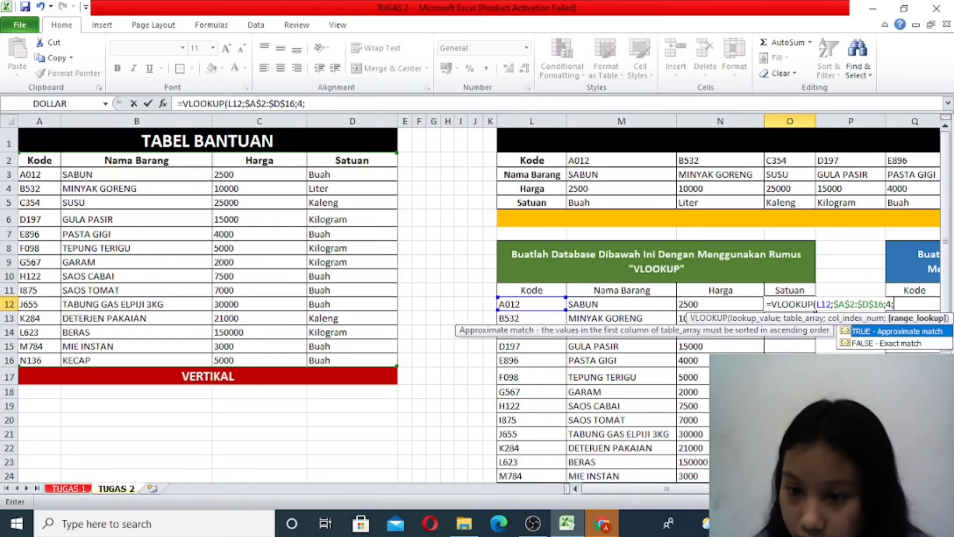
double_click(869, 344)
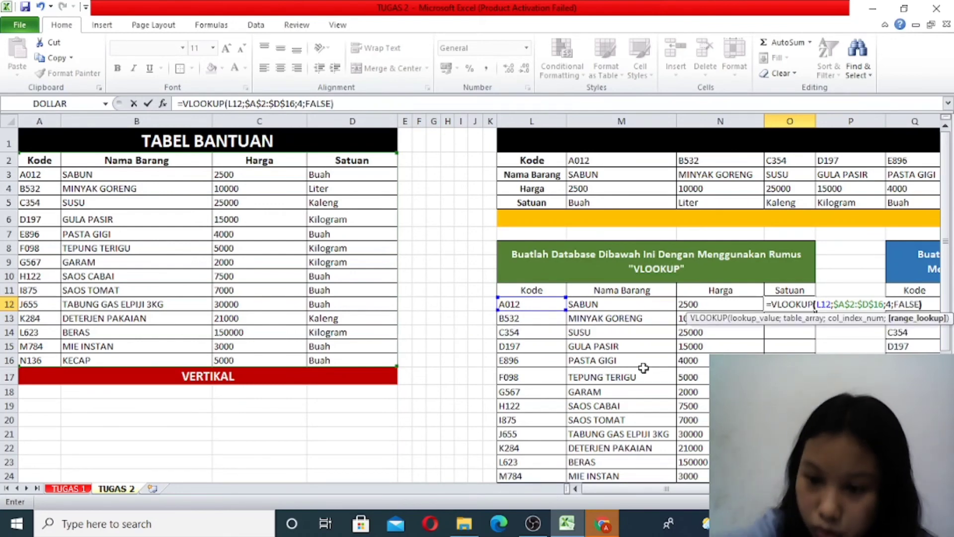
type(")")
key("Return")
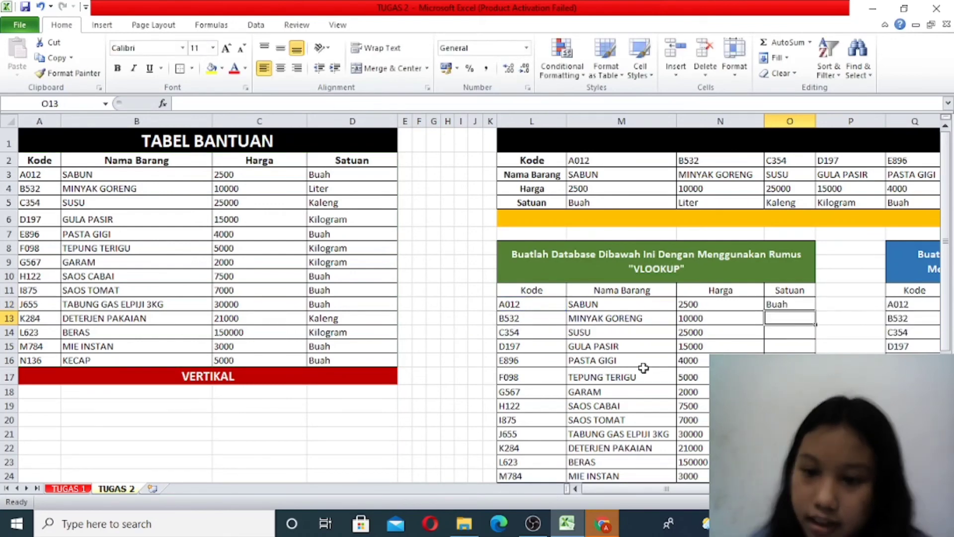
- Fill the Satuan formula from O12 down to the last row of the VLOOKUP database
left_click(801, 304)
left_click_drag(816, 311, 815, 350)
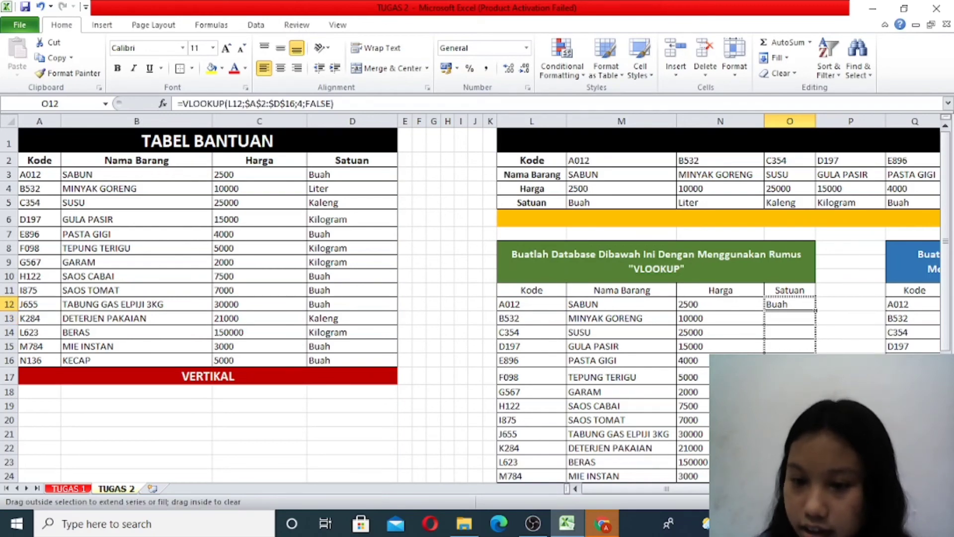
left_click_drag(815, 477, 815, 452)
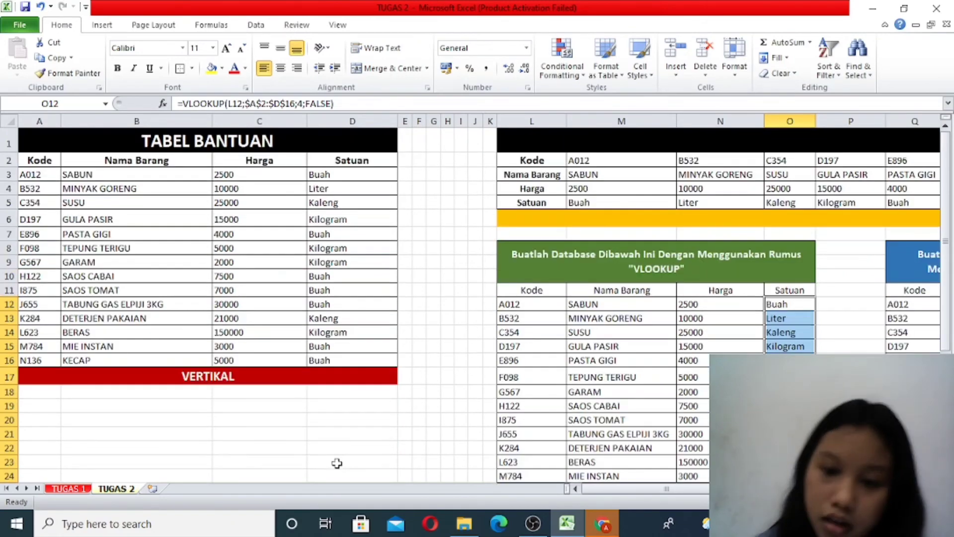
scroll(323, 440, "up", 1)
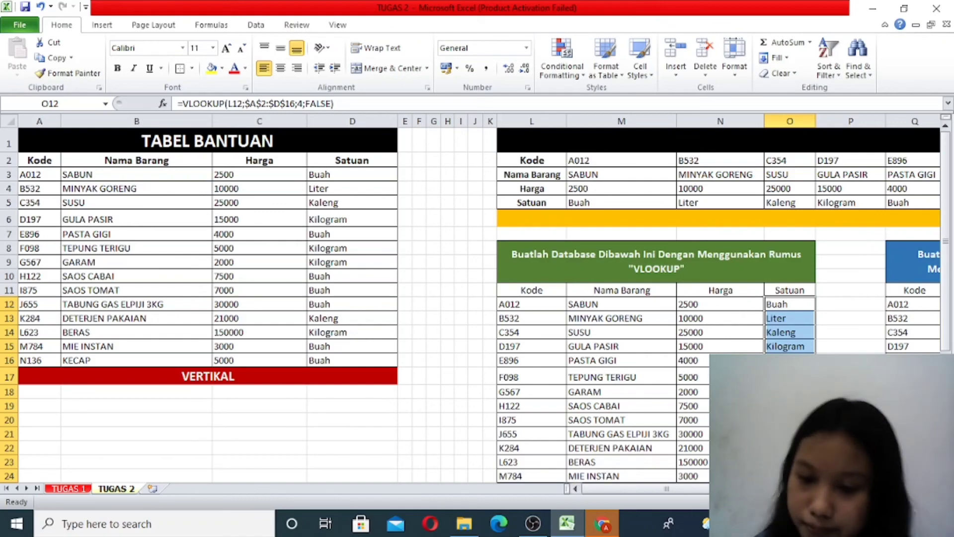
- Begin an HLOOKUP formula in R12 under Nama Barang, using the code in Q12 as the lookup value
left_click_drag(728, 488, 767, 488)
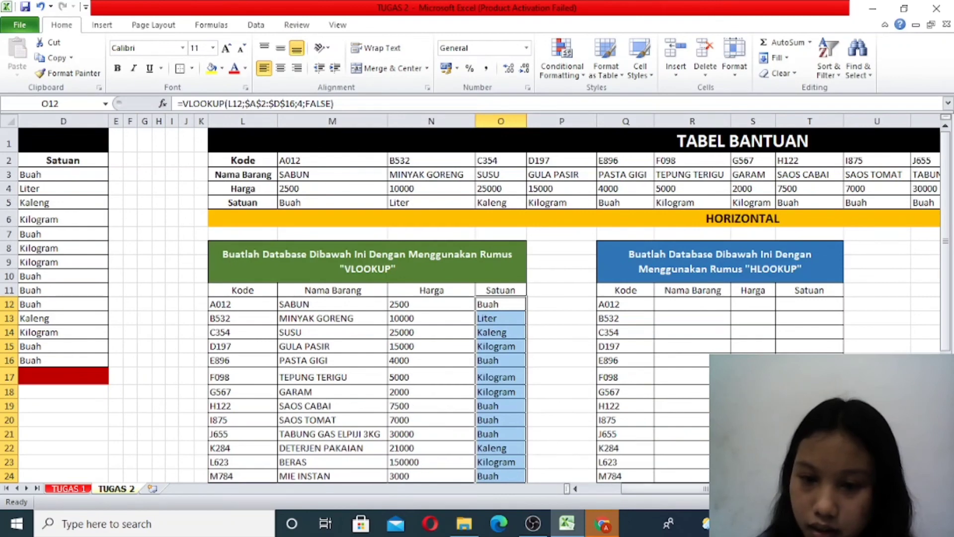
double_click(685, 301)
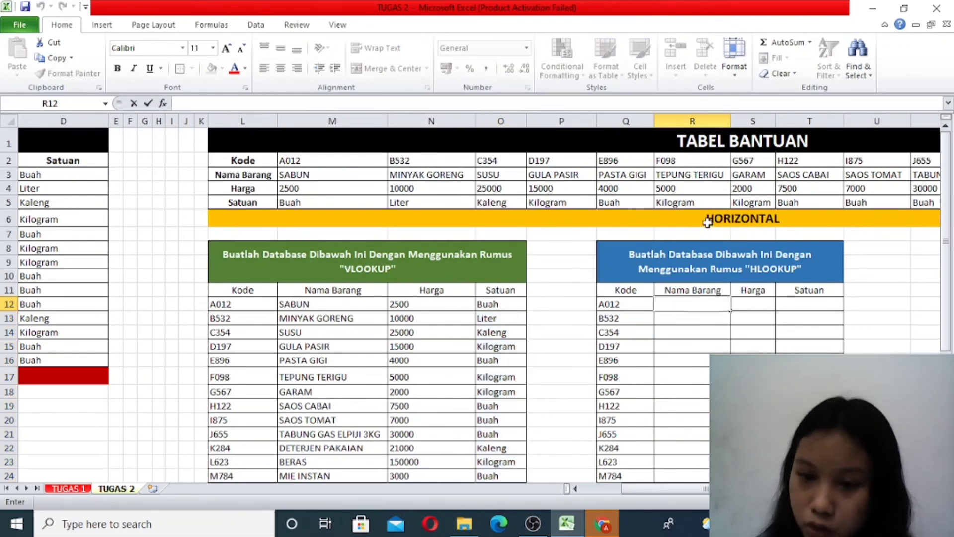
type("=HLO")
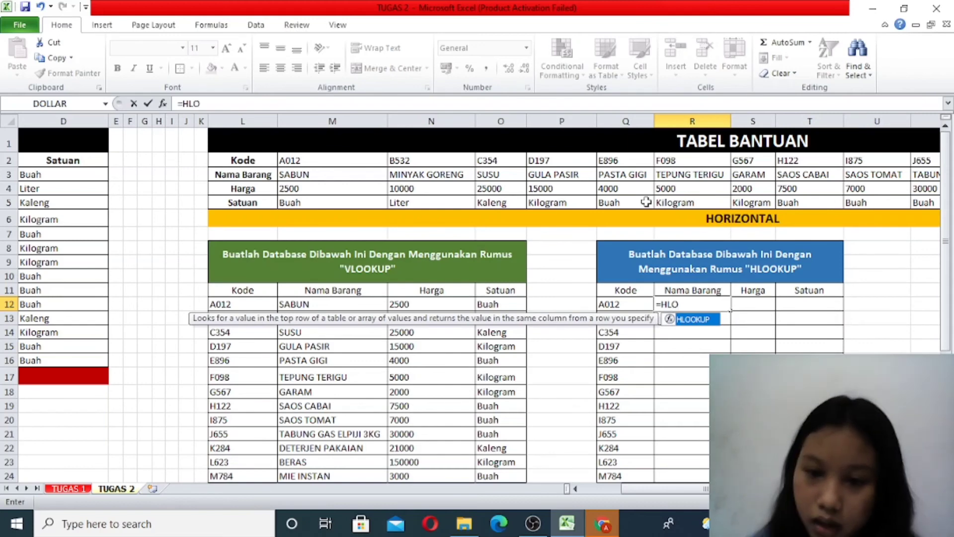
double_click(705, 319)
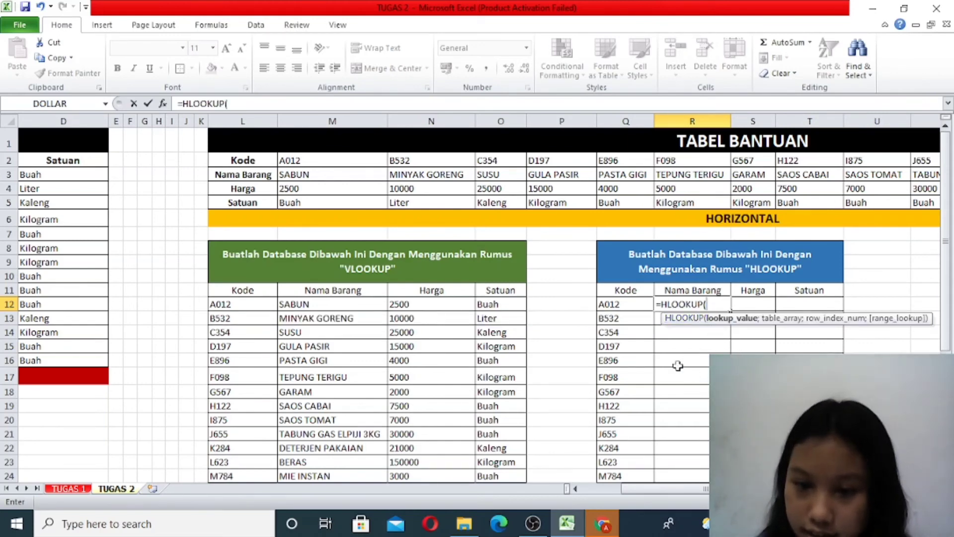
left_click(616, 306)
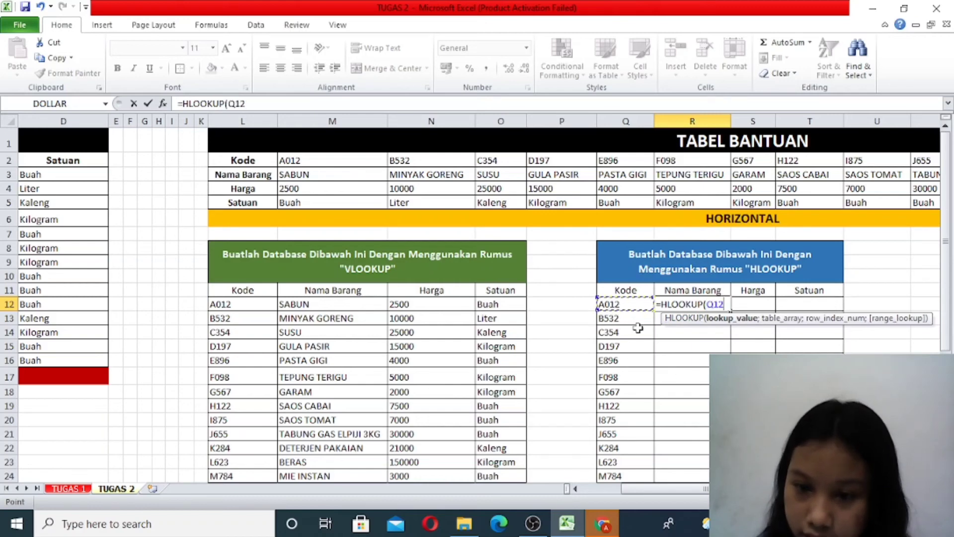
type(";")
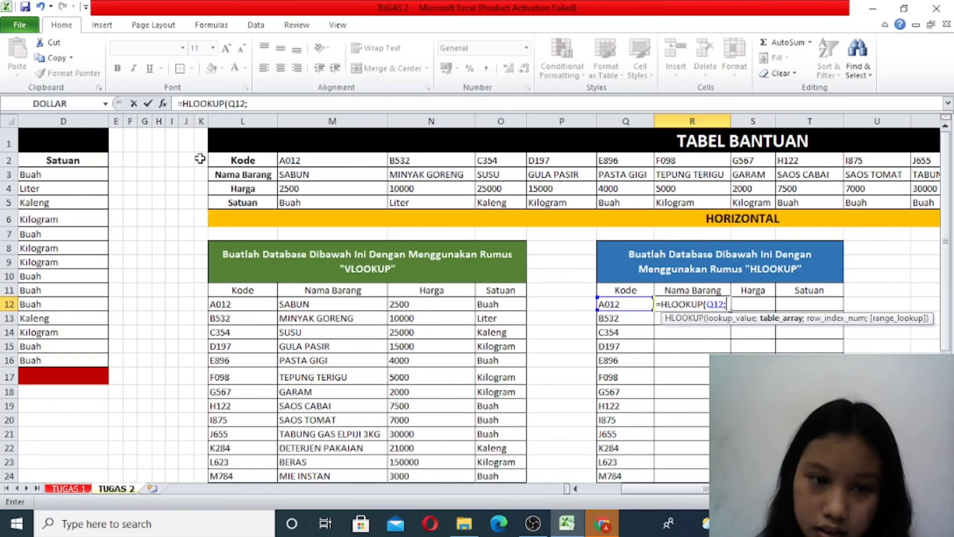
- Complete the R12 formula as =HLOOKUP(Q12;$L$2:$Z$5;2;FALSE), with the horizontal table as an absolute range
left_click_drag(229, 160, 790, 207)
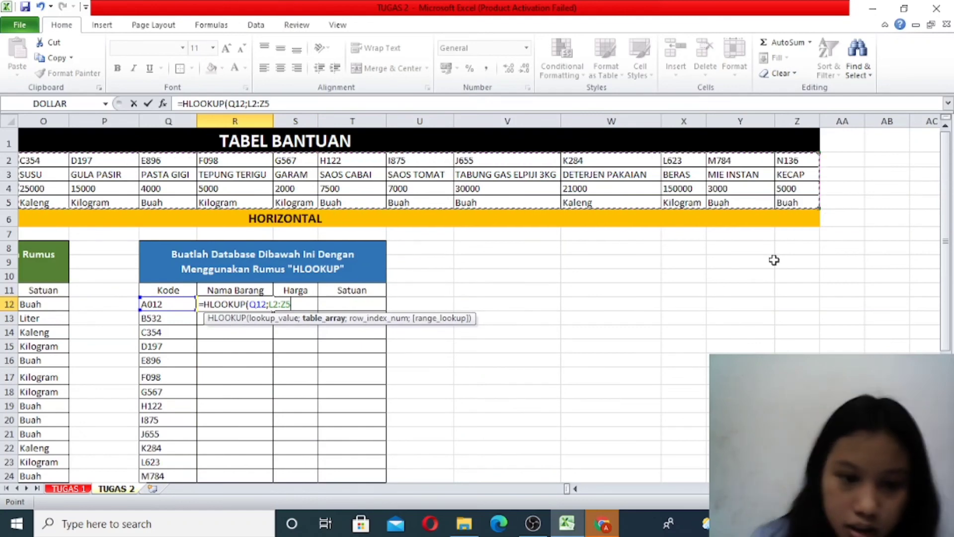
key("F4")
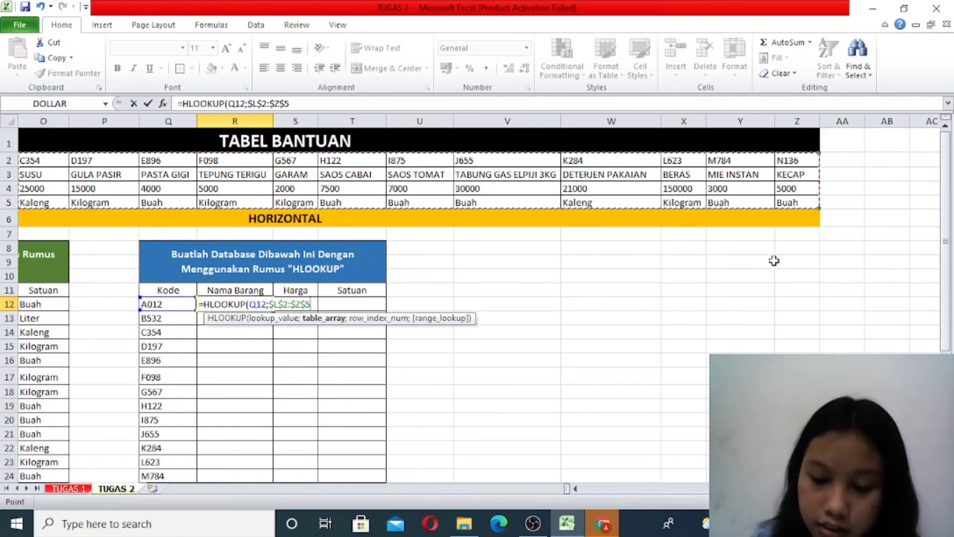
type(";2")
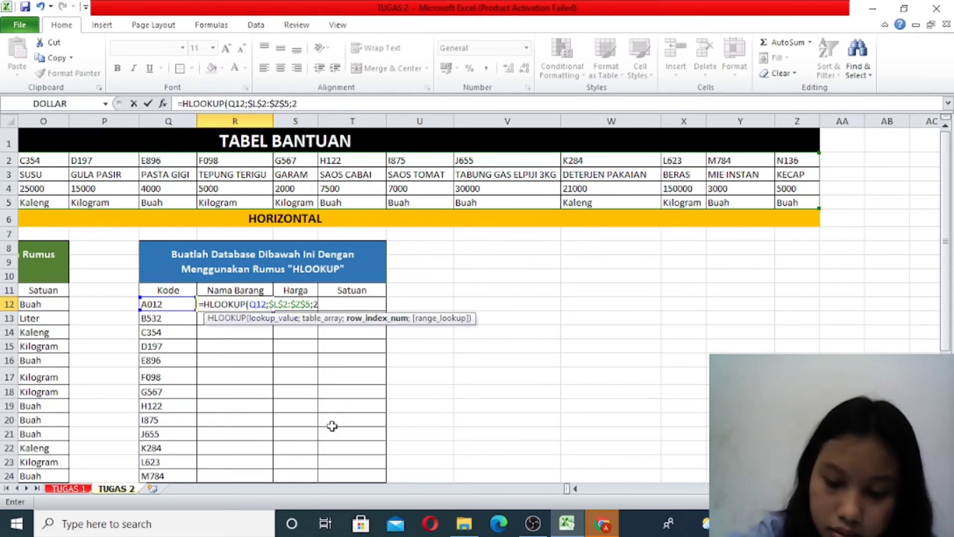
type(";")
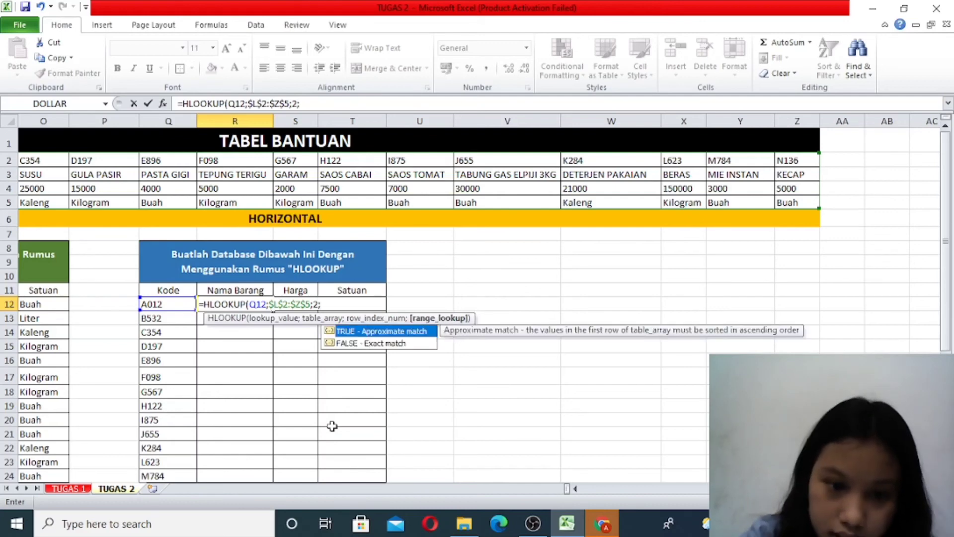
double_click(350, 344)
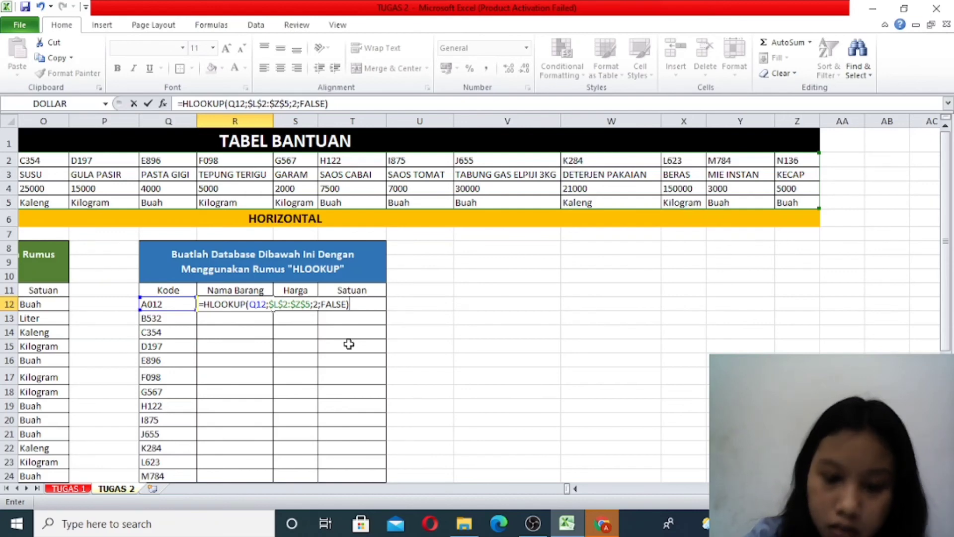
key("Return")
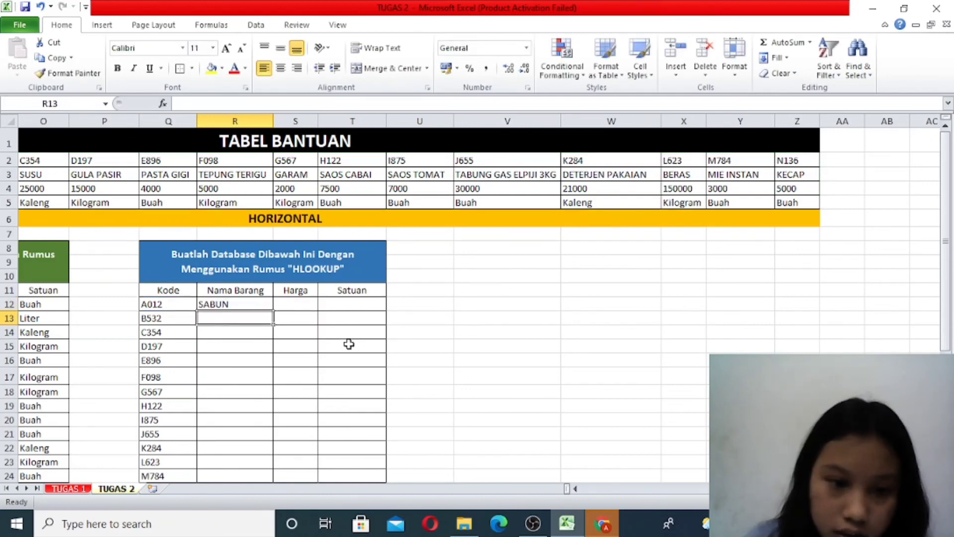
- Fill the Nama Barang formula from R12 down to R25 and widen column R to fit the longest item name
left_click(253, 302)
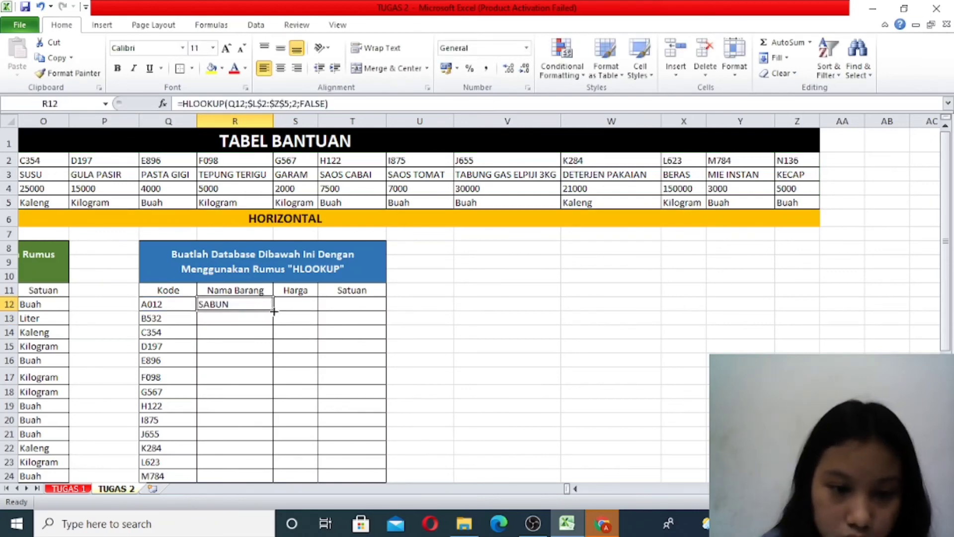
left_click_drag(274, 311, 274, 453)
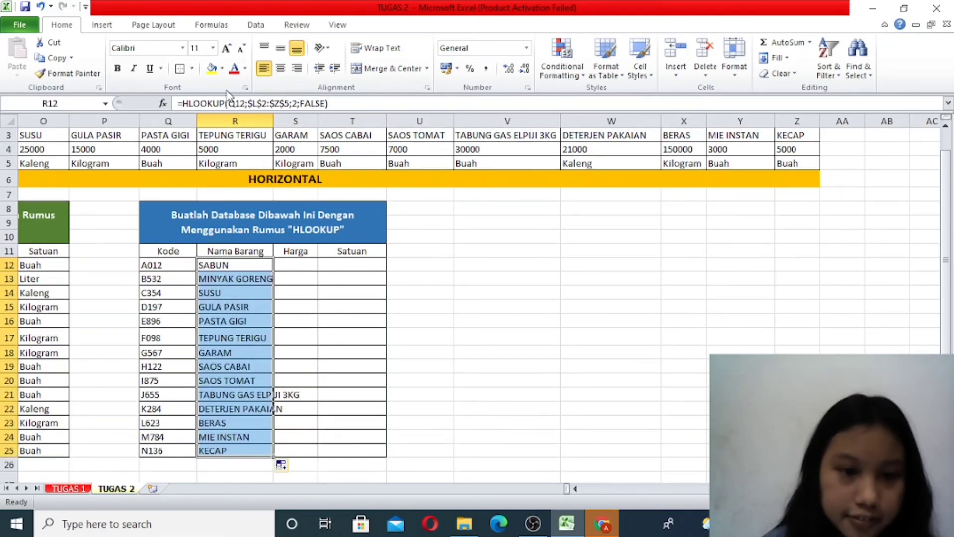
left_click_drag(271, 118, 301, 117)
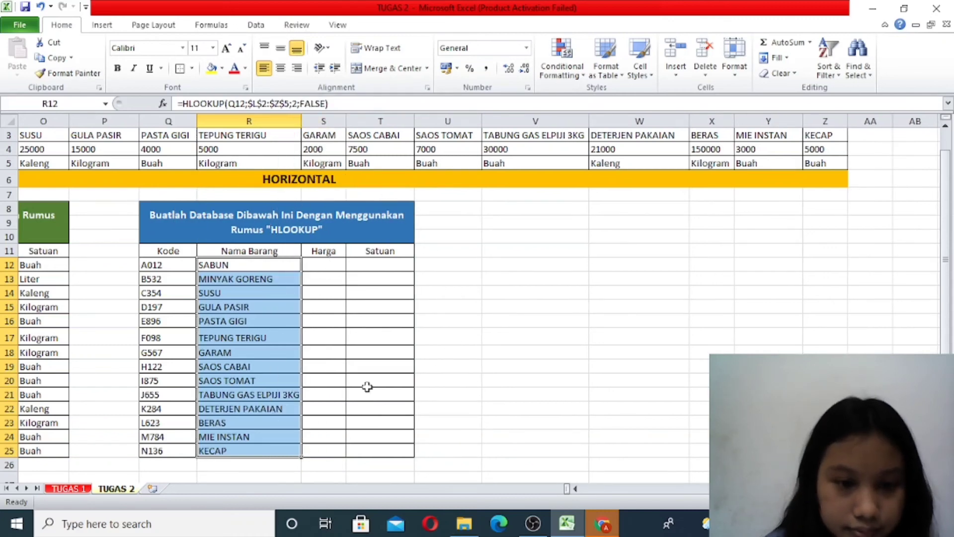
- Begin an HLOOKUP formula in S12 under Harga, using the code in Q12 as the lookup value
left_click(695, 491)
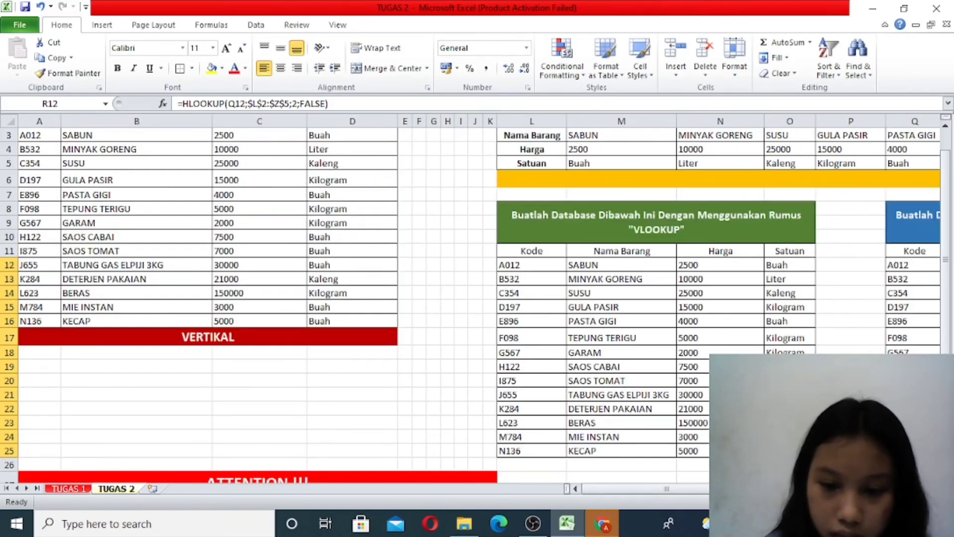
left_click_drag(713, 489, 766, 489)
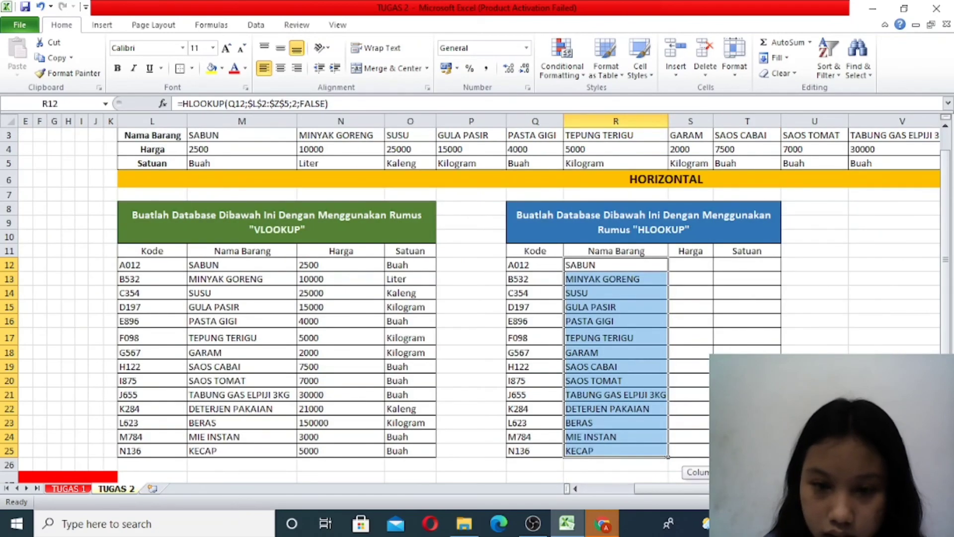
scroll(476, 305, "up", 1)
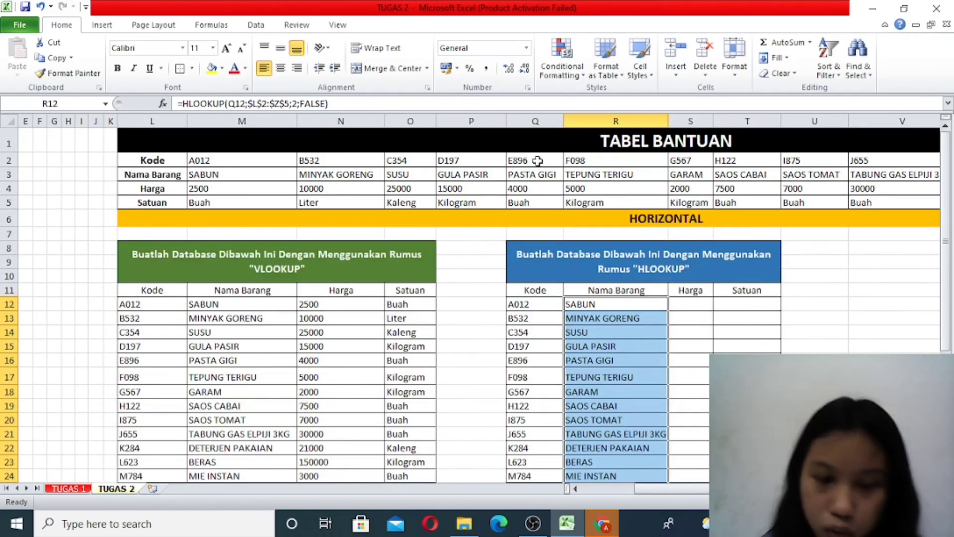
scroll(543, 173, "down", 1)
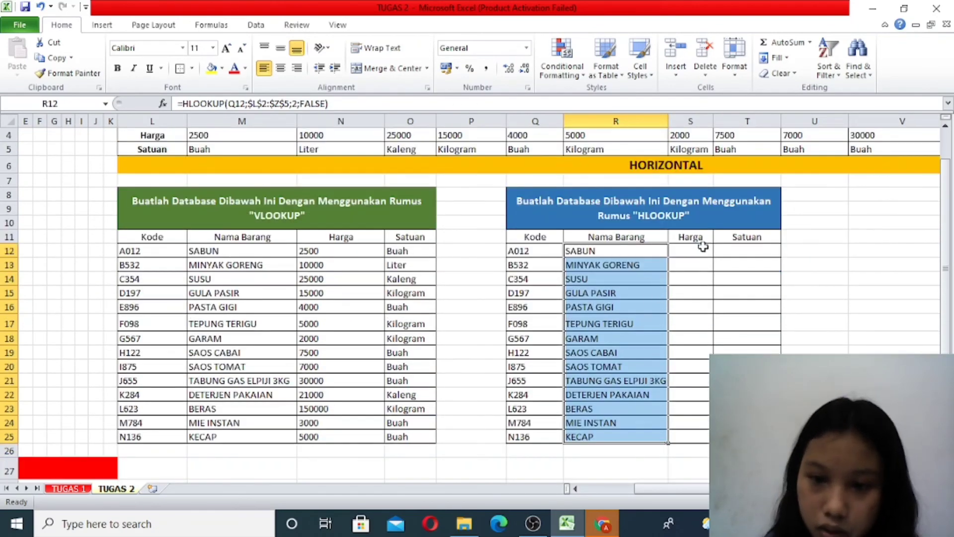
left_click(679, 250)
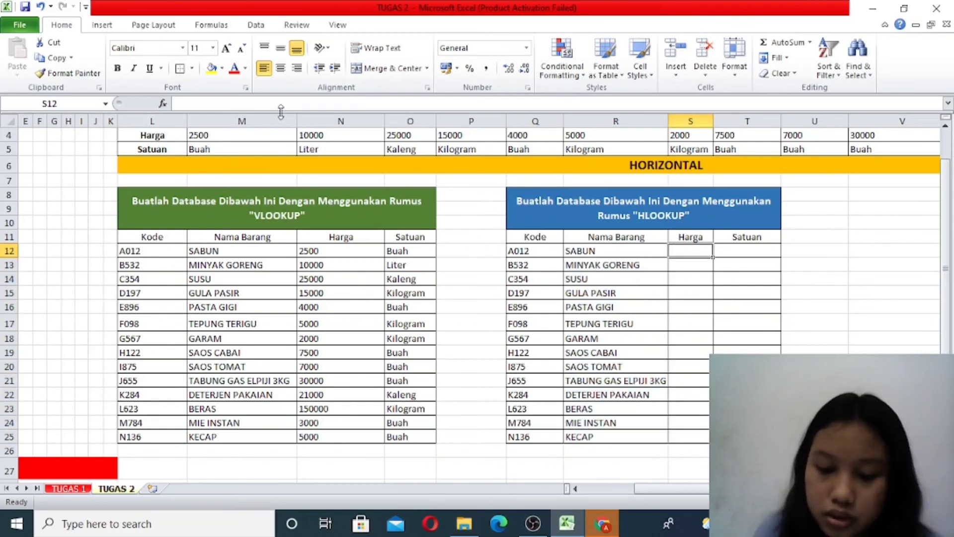
type("=HLO")
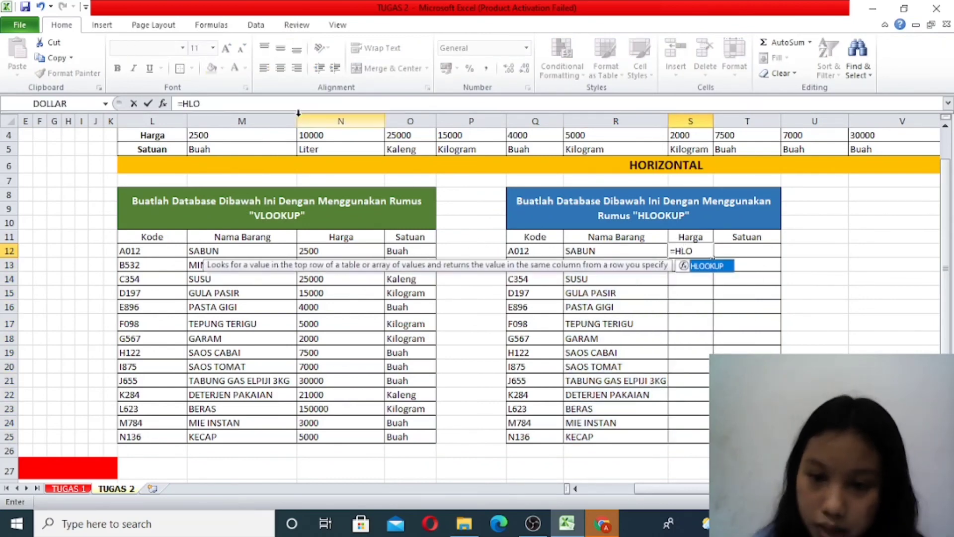
double_click(707, 267)
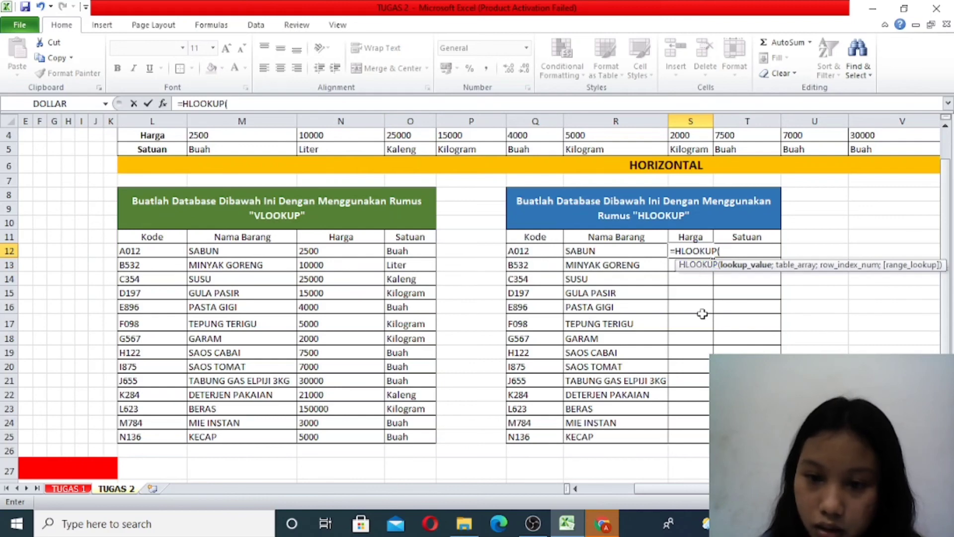
left_click(543, 253)
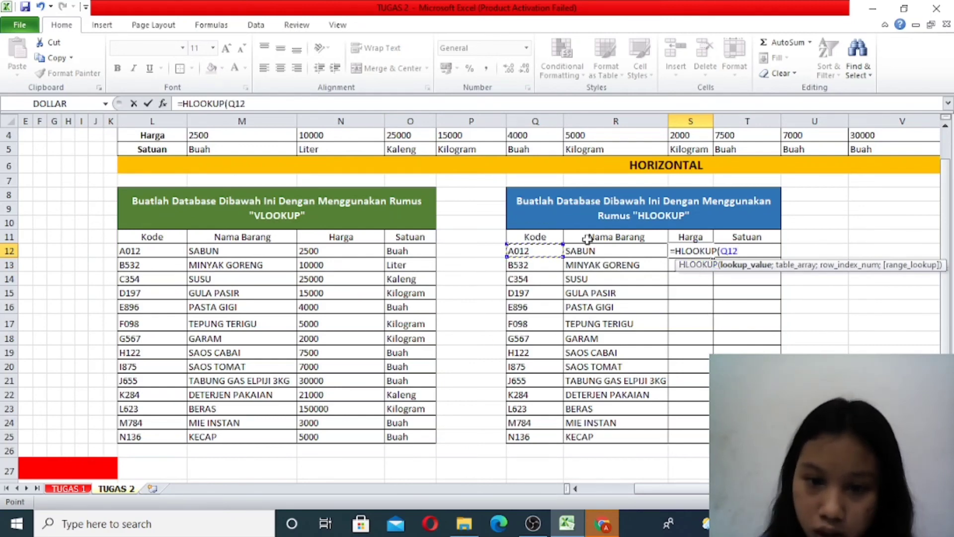
type(";")
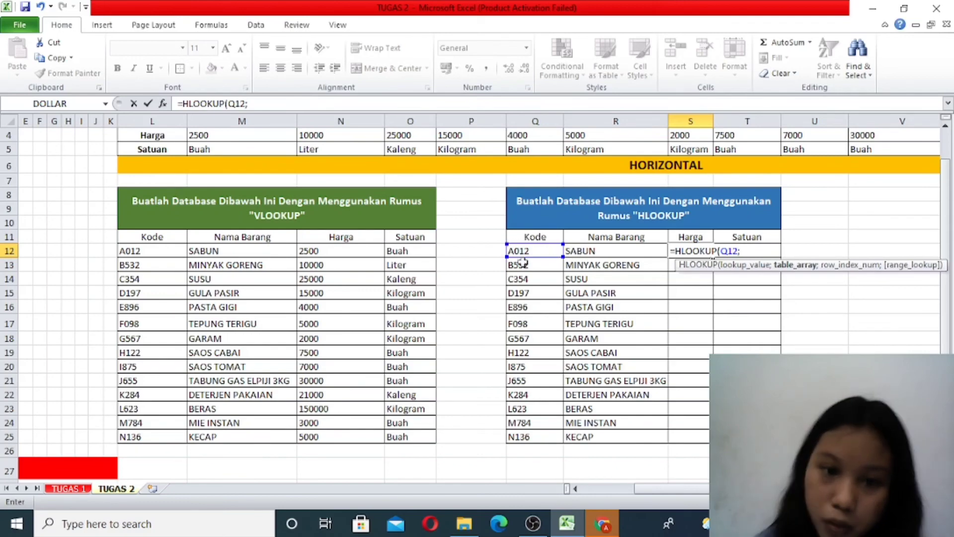
- Complete the S12 formula as =HLOOKUP(Q12;$L$2:$Z$5;3;FALSE) and fill it down to S25
scroll(500, 265, "up", 1)
left_click_drag(162, 158, 812, 205)
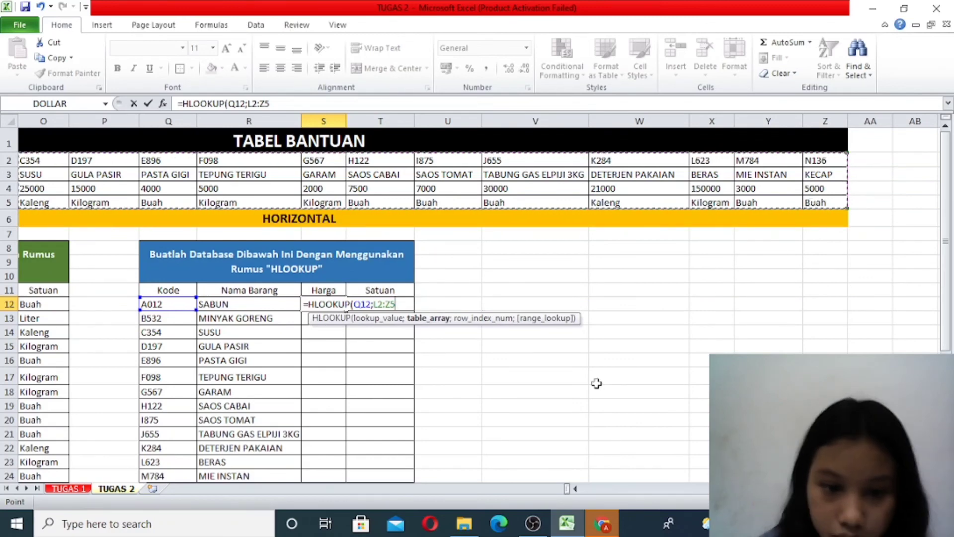
key("F4")
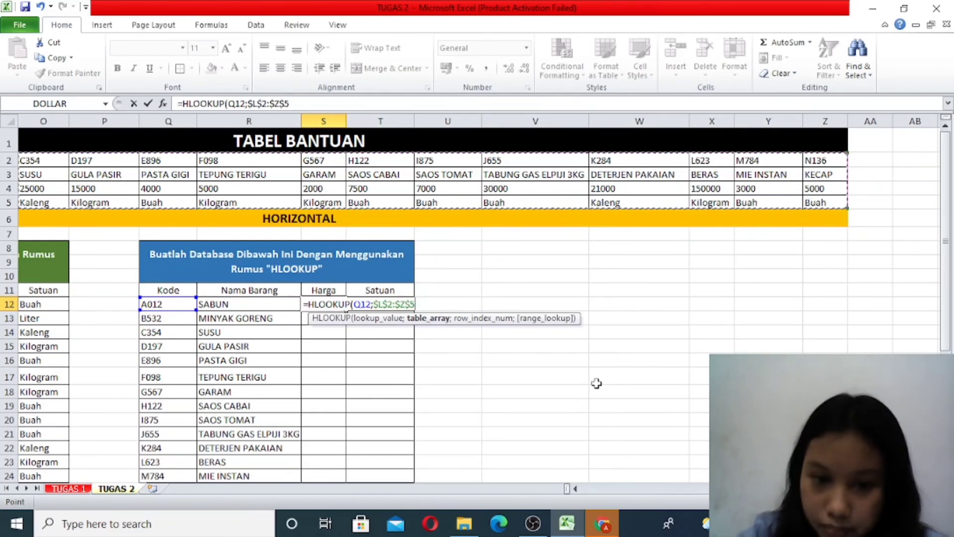
type(";")
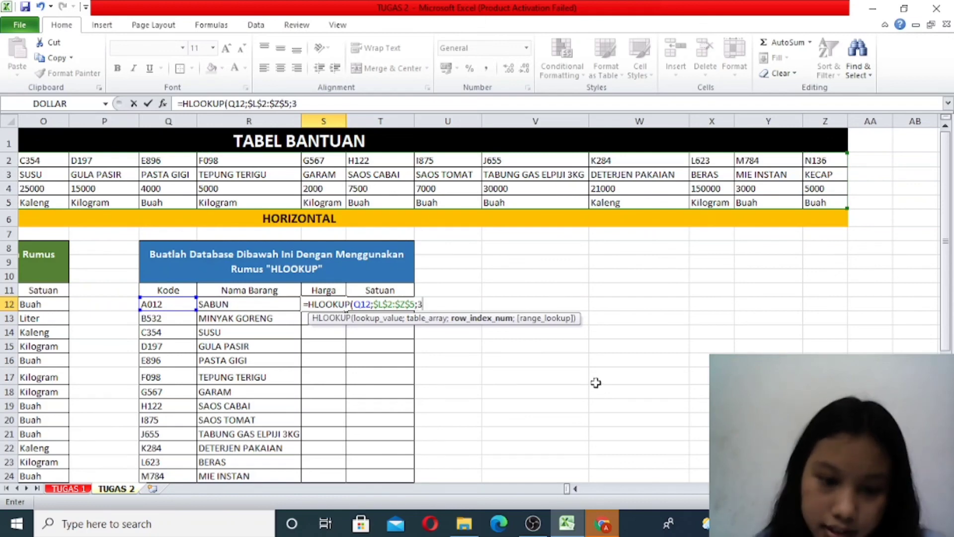
type("3;")
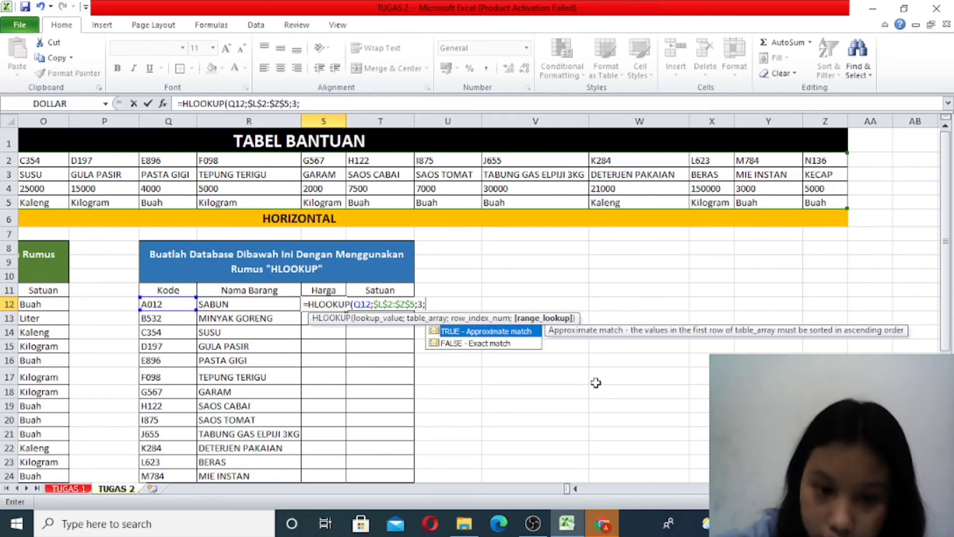
double_click(524, 343)
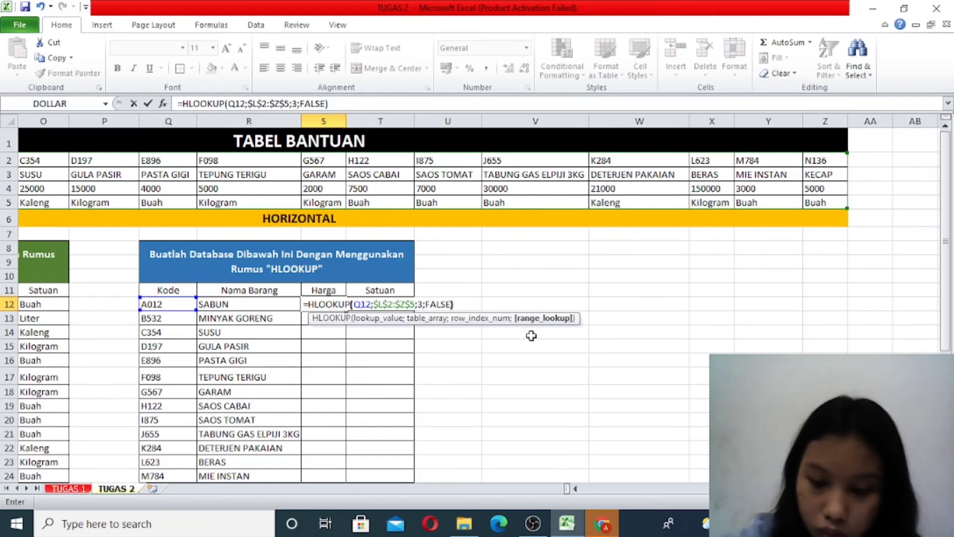
type(")")
key("Return")
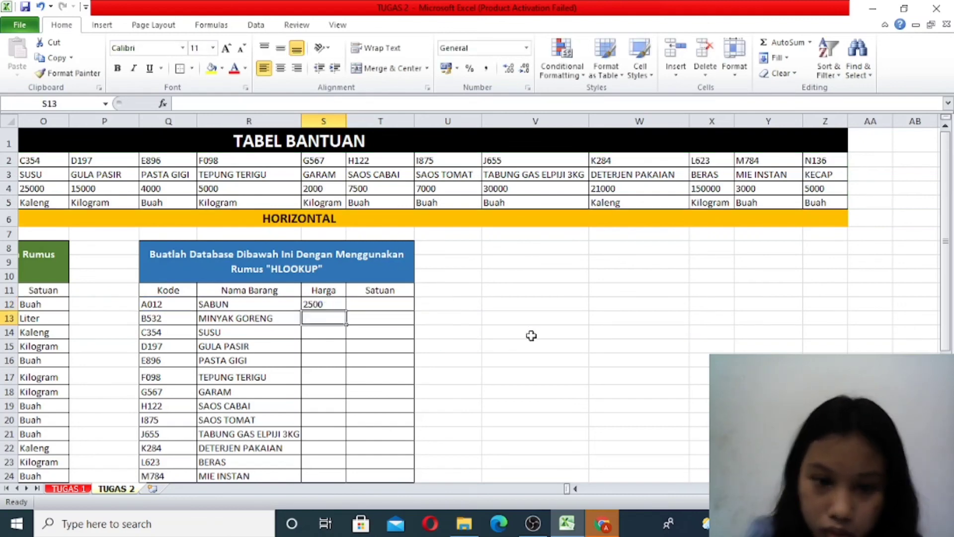
left_click(331, 304)
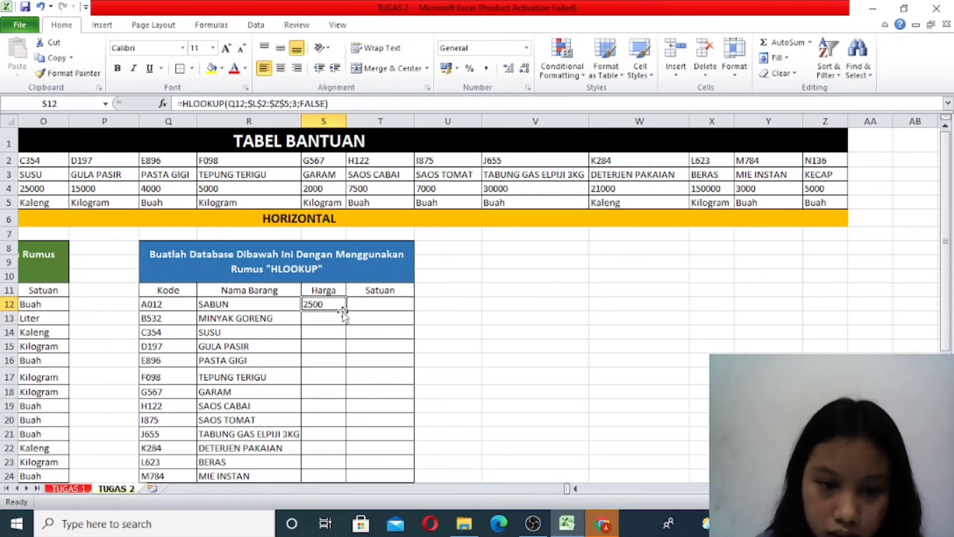
left_click_drag(345, 312, 343, 453)
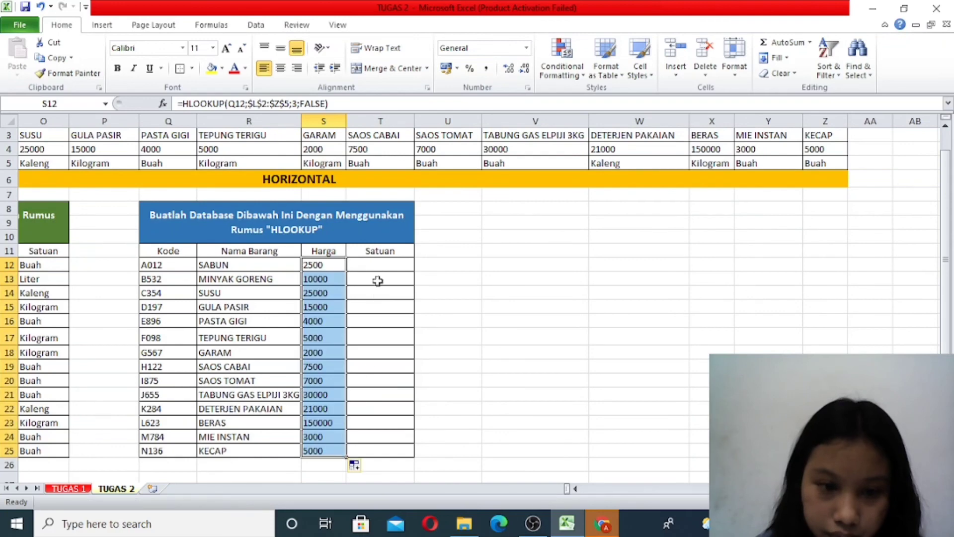
- Begin an HLOOKUP formula in T12 under Satuan, using the code in Q12 as the lookup value
left_click(371, 264)
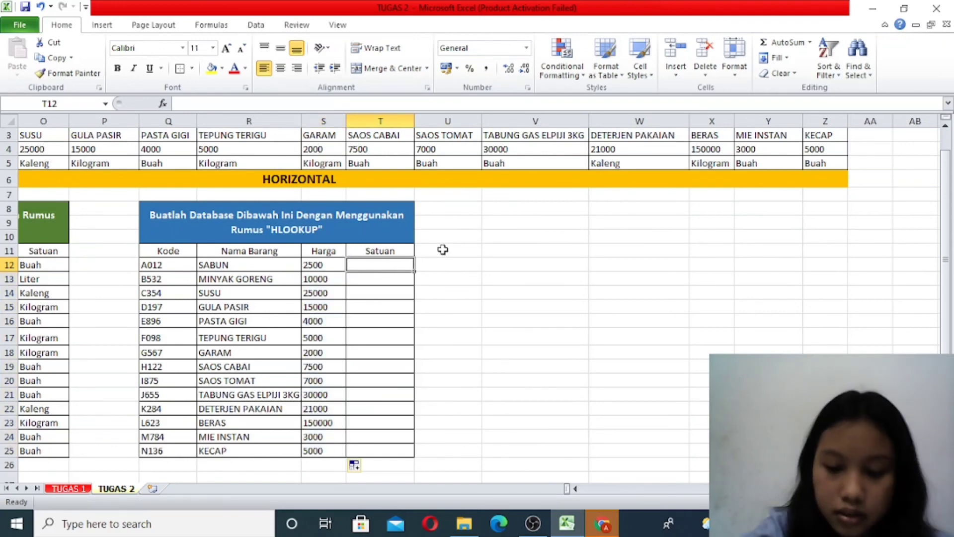
type("=HL")
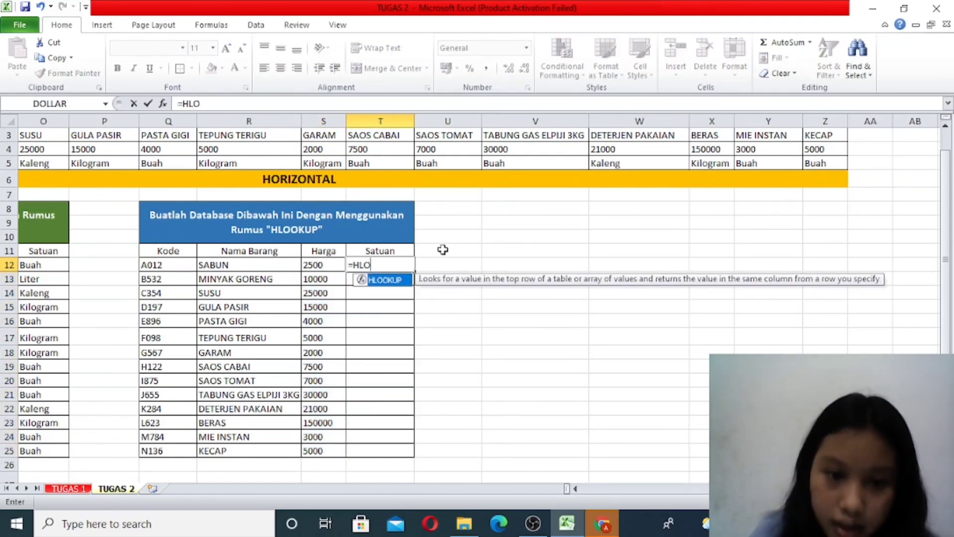
type("O")
double_click(395, 280)
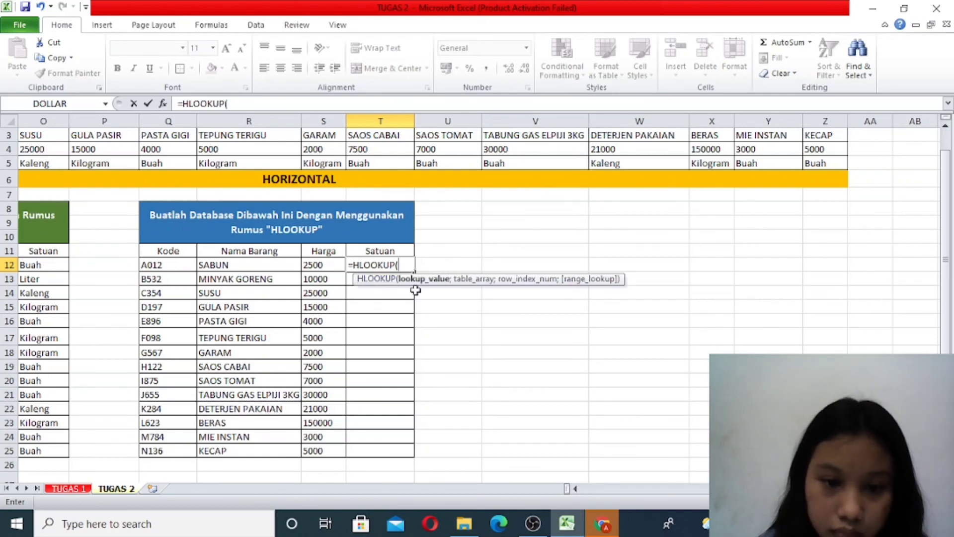
left_click(184, 268)
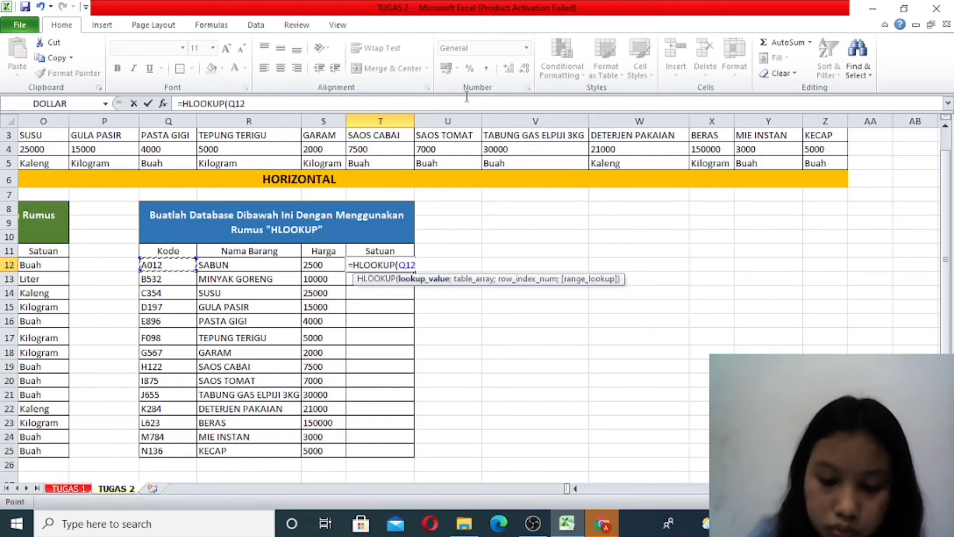
type(";")
- Add the horizontal helper table to the T12 formula as the absolute range $L$2:$Z$5
scroll(155, 231, "up", 1)
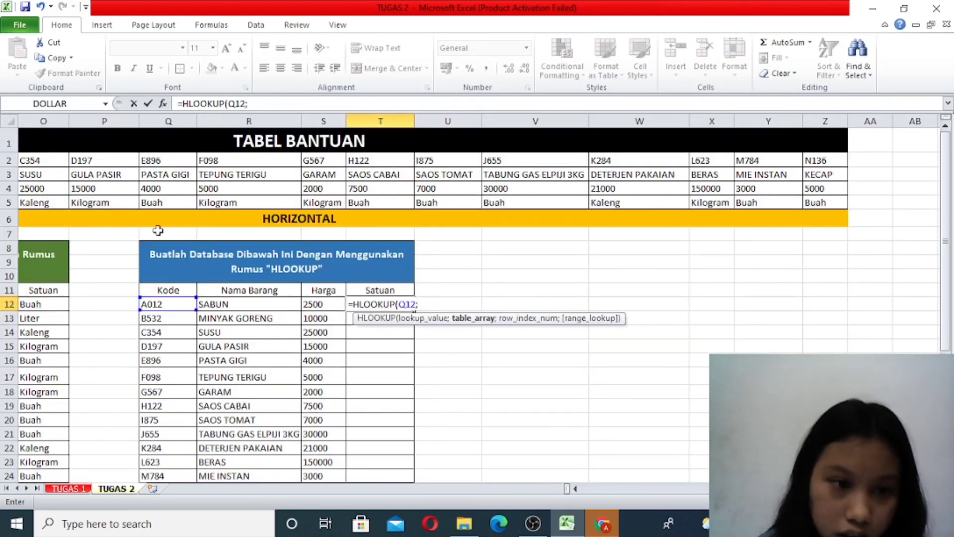
left_click(575, 488)
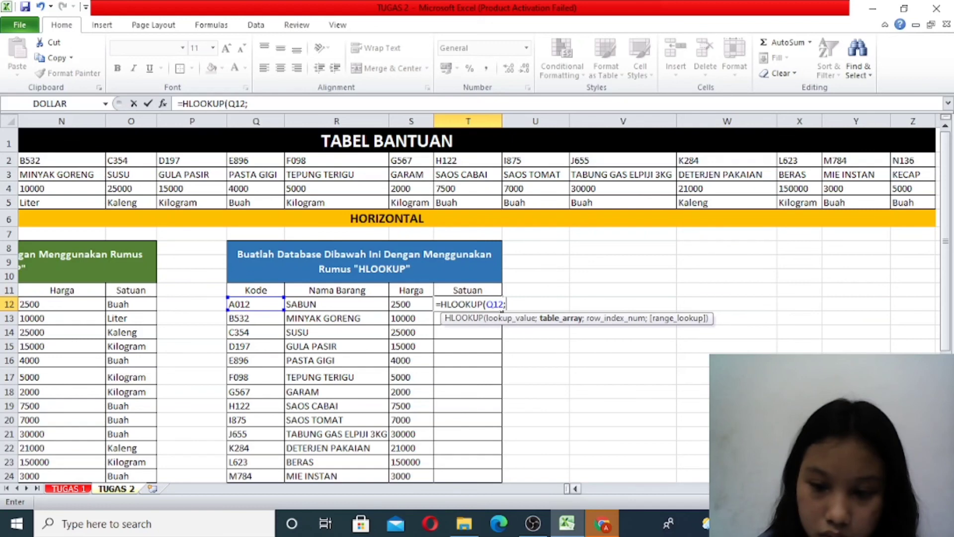
scroll(477, 305, "left", 1)
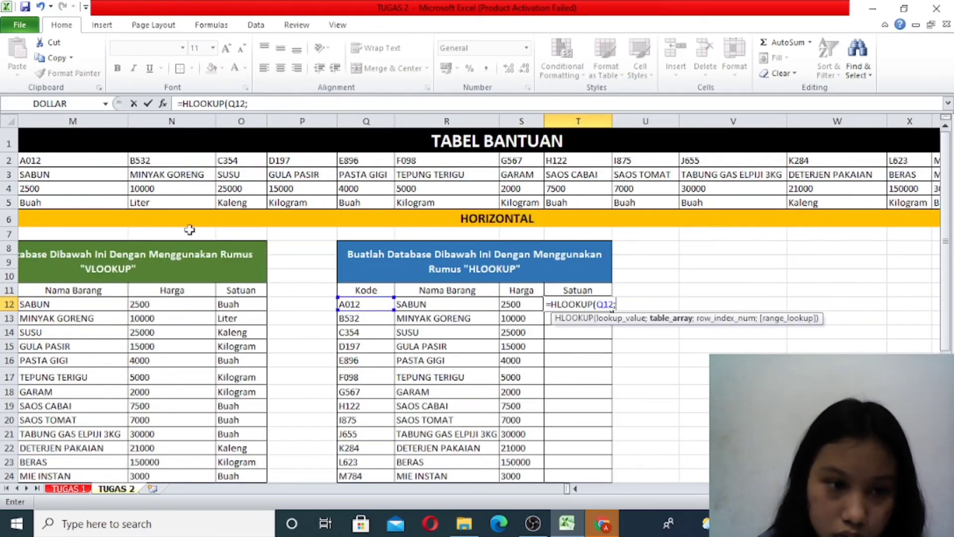
scroll(477, 305, "left", 1)
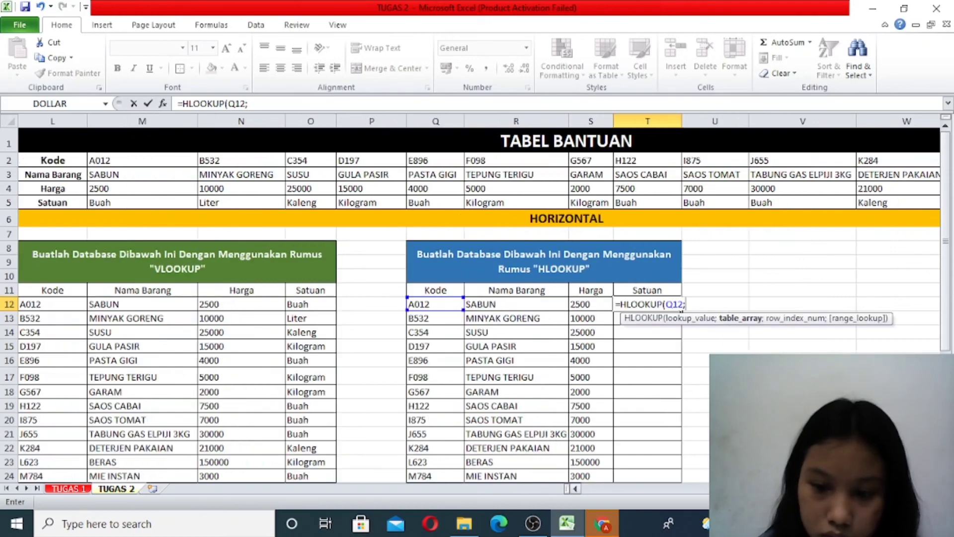
left_click_drag(59, 158, 914, 204)
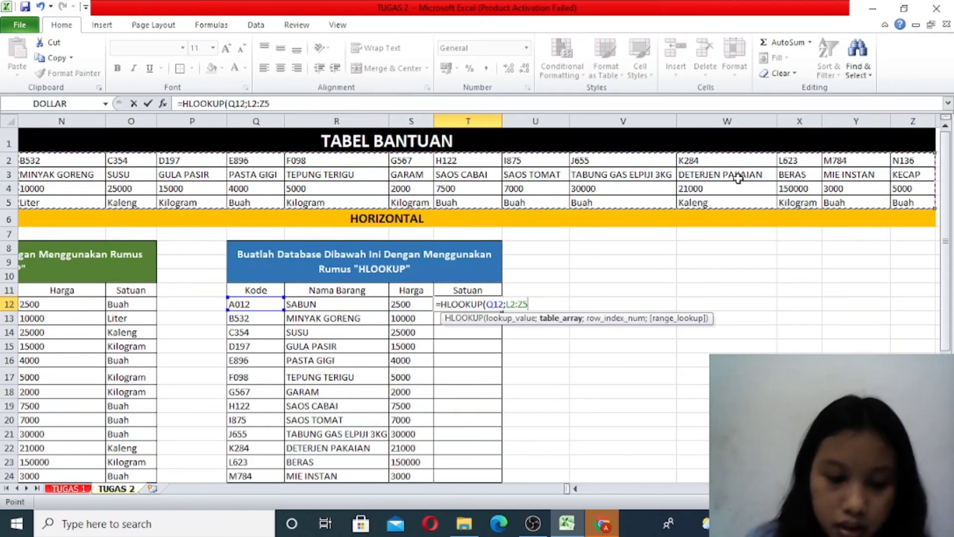
key("F4")
type(";")
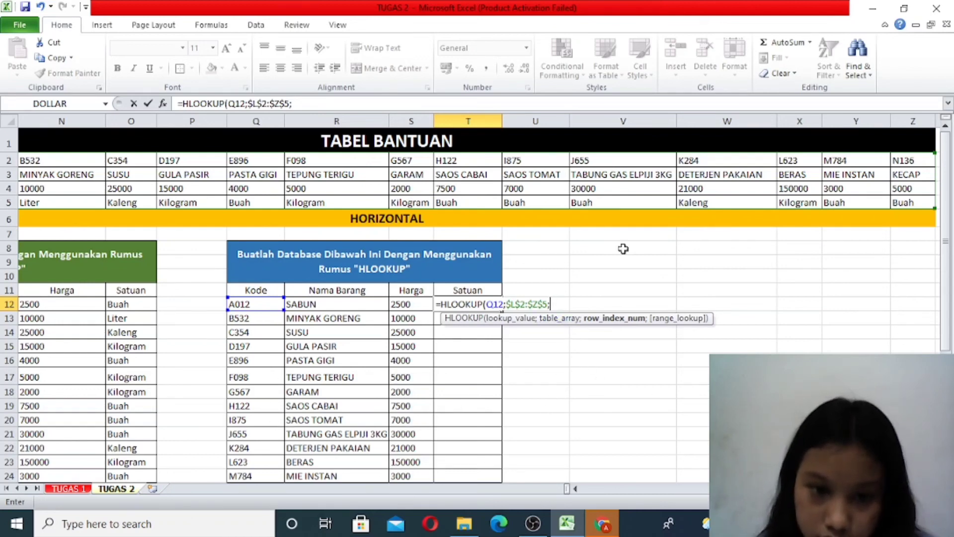
- Complete the T12 formula as =HLOOKUP(Q12;$L$2:$Z$5;4;FALSE), with row index 4 and an exact match
type("4")
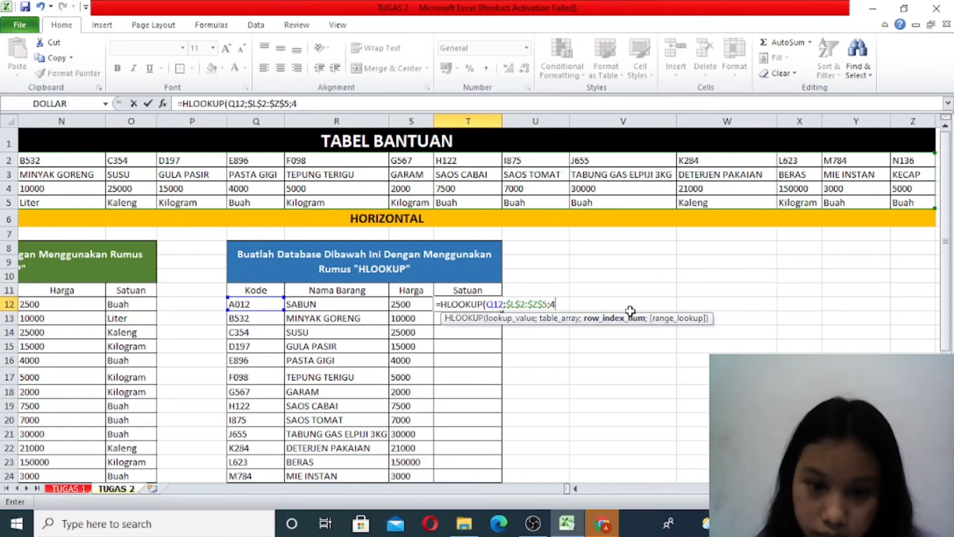
type(";")
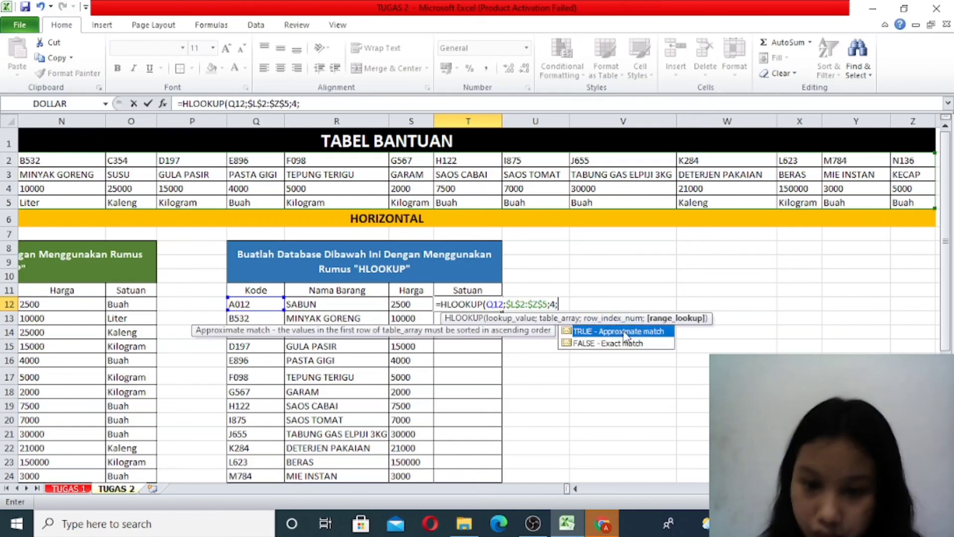
double_click(636, 343)
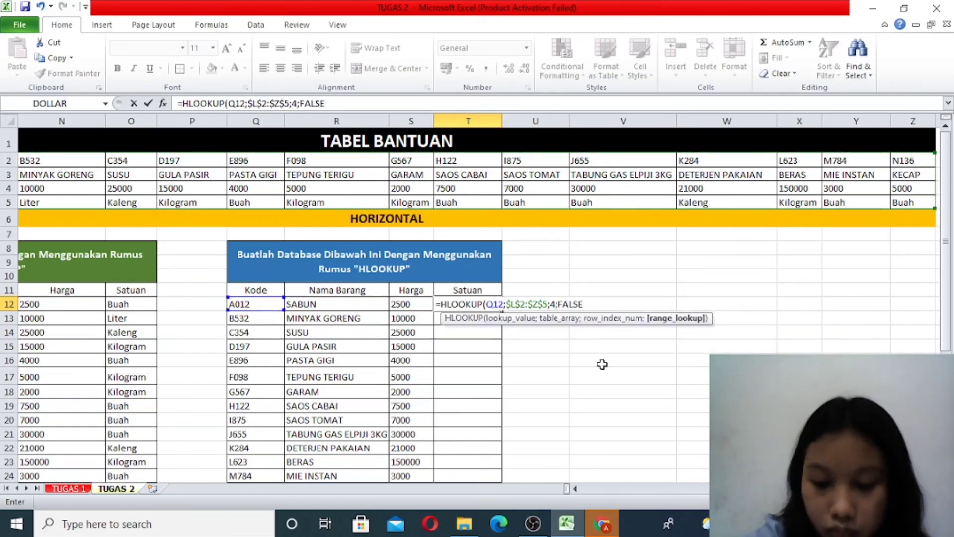
type(")")
key("Return")
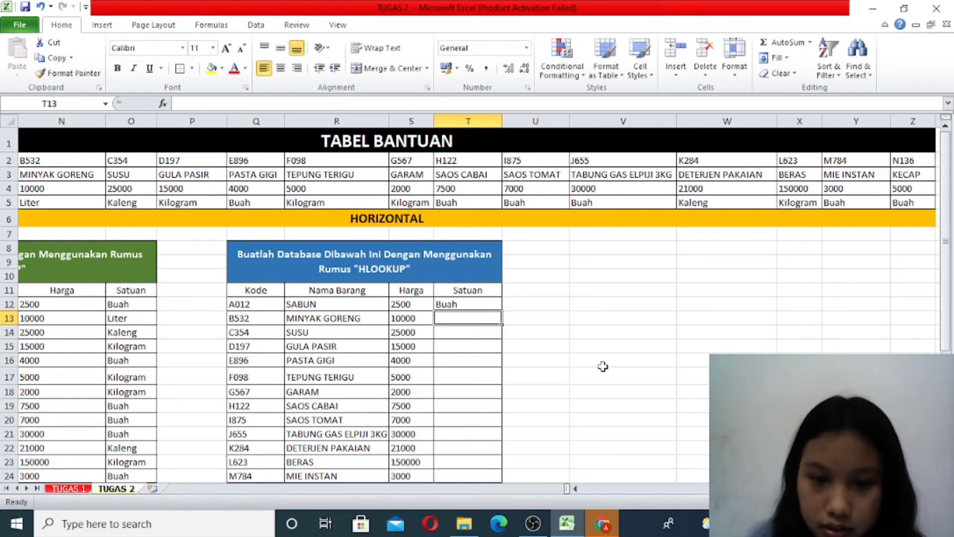
- Fill the Satuan formula from T12 down to T25
left_click(488, 306)
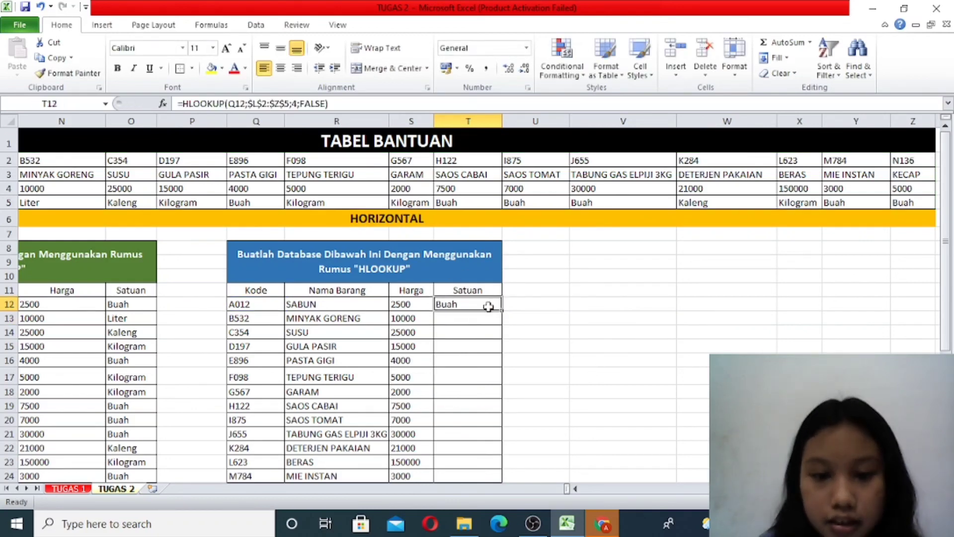
left_click_drag(501, 309, 507, 458)
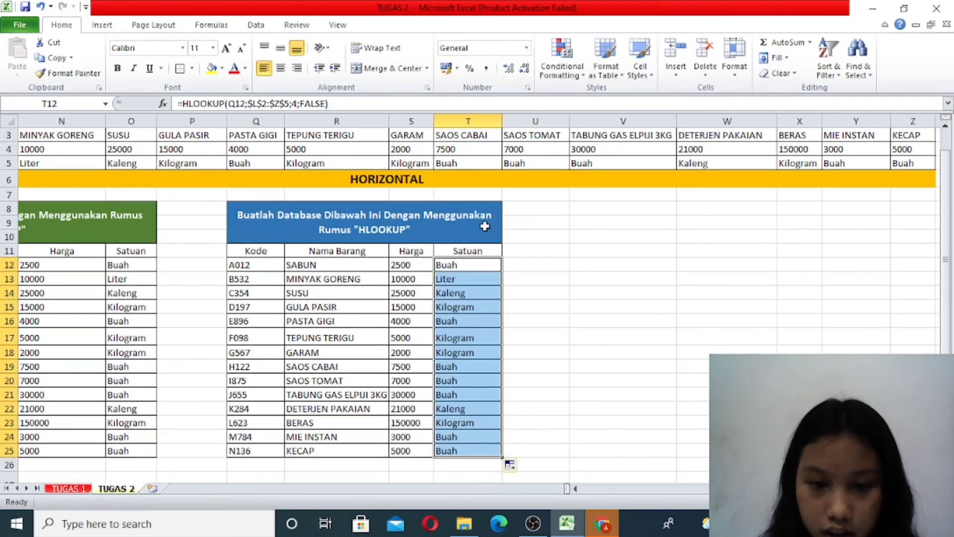
left_click(563, 450)
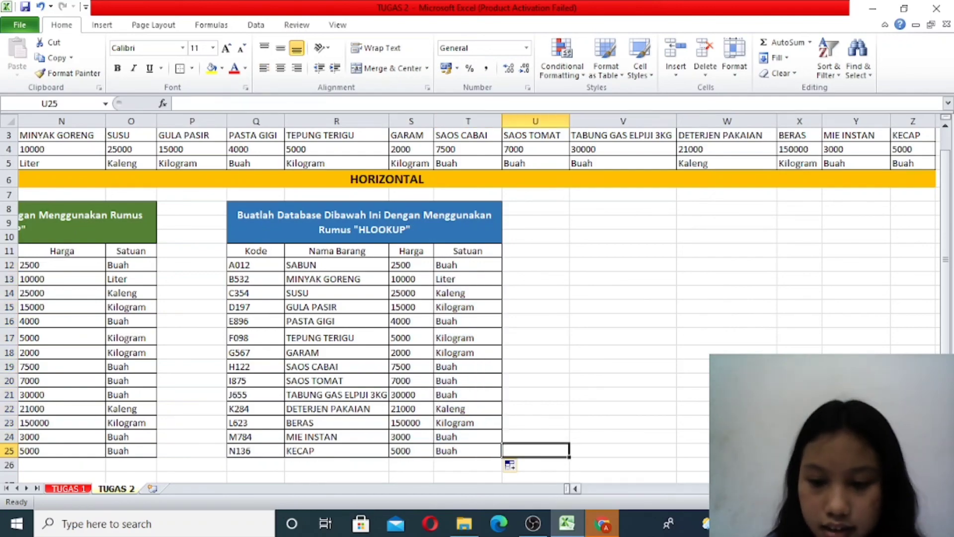
- Center the data horizontally in both the VLOOKUP database (L12:O25) and the HLOOKUP database (Q12:T25)
scroll(477, 298, "left", 5)
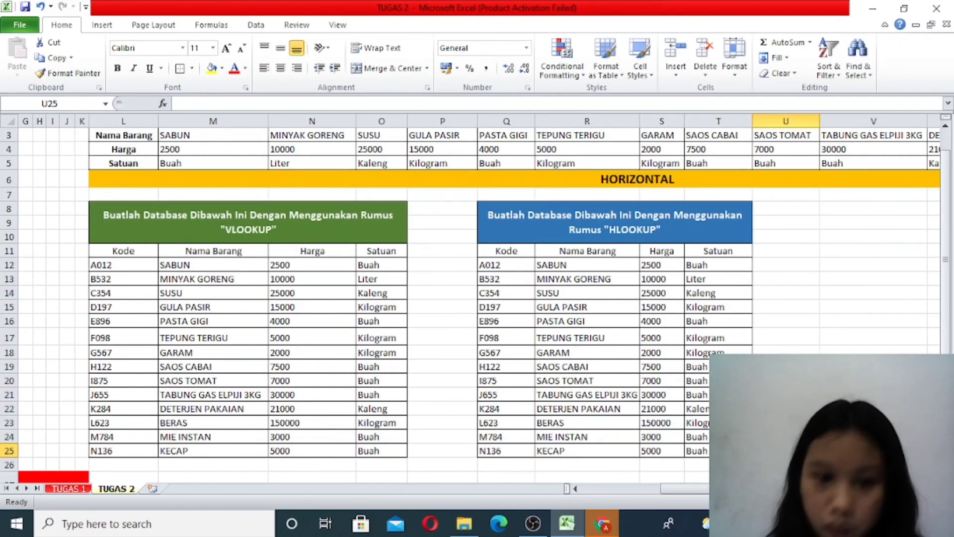
scroll(477, 298, "left", 5)
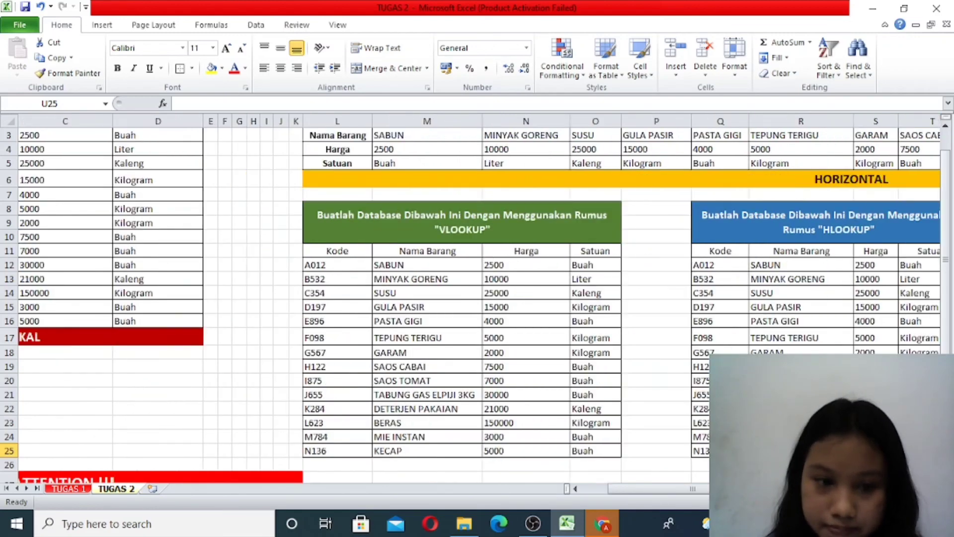
scroll(477, 298, "right", 4)
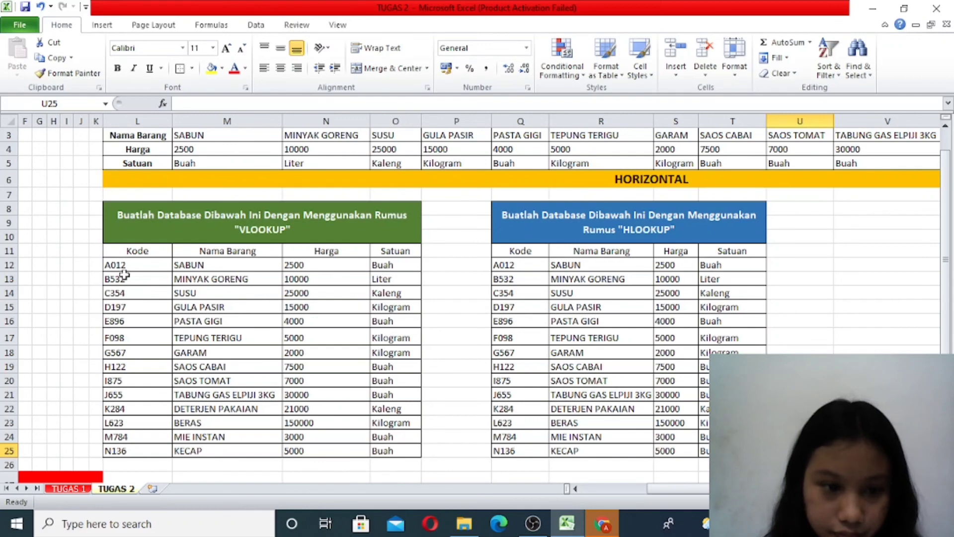
left_click_drag(119, 267, 395, 451)
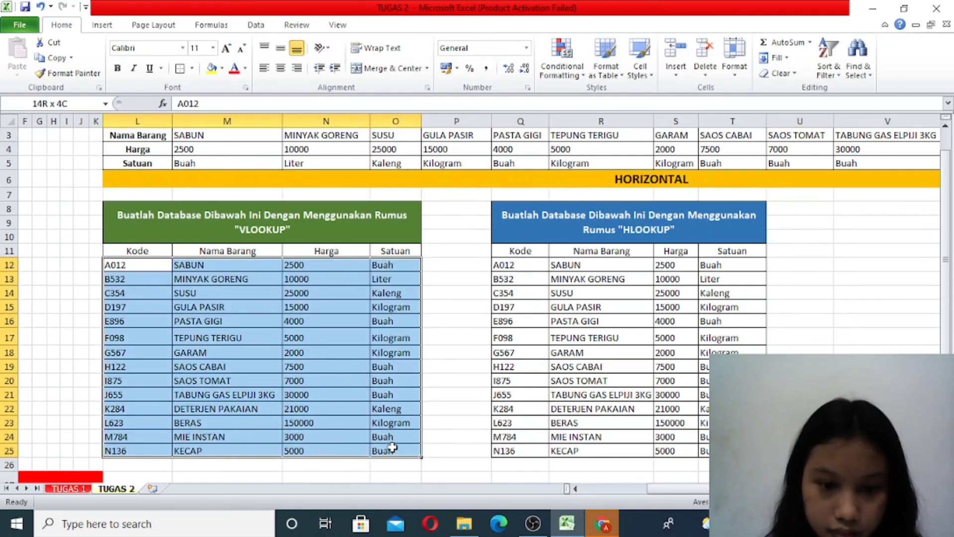
left_click(280, 68)
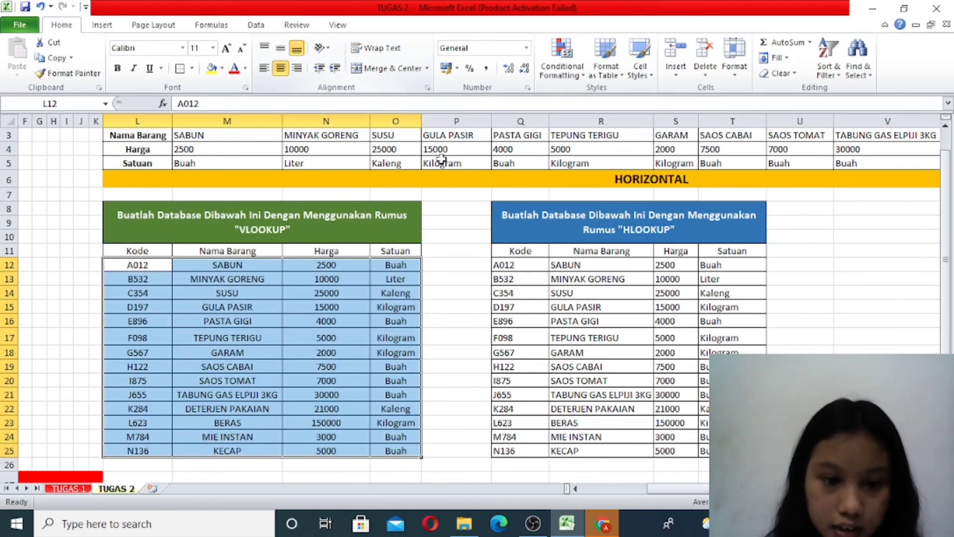
left_click_drag(534, 264, 702, 449)
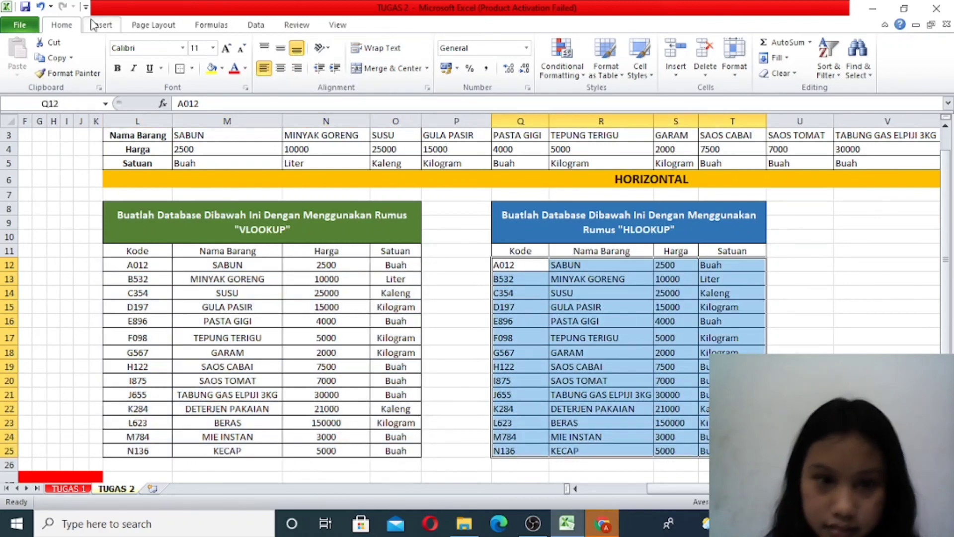
left_click(279, 72)
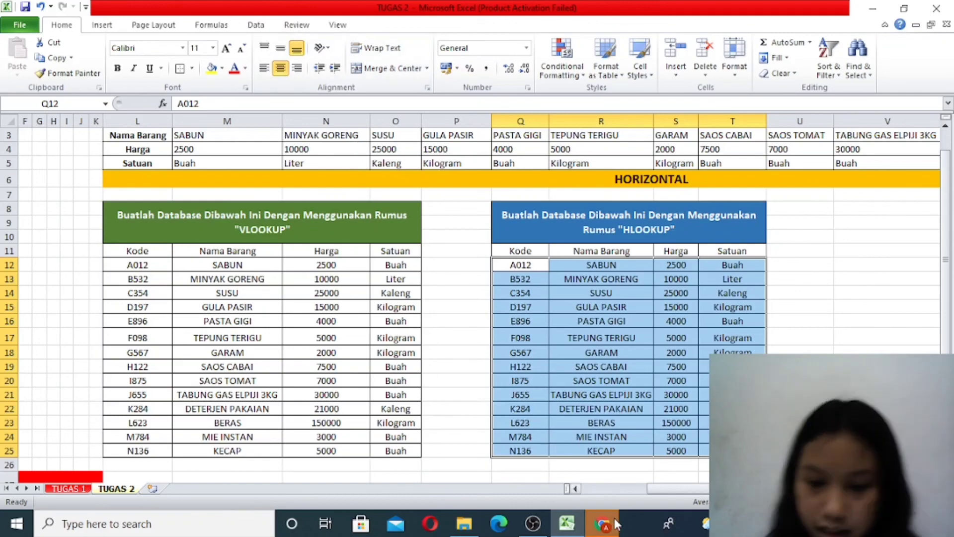
left_click_drag(651, 489, 641, 510)
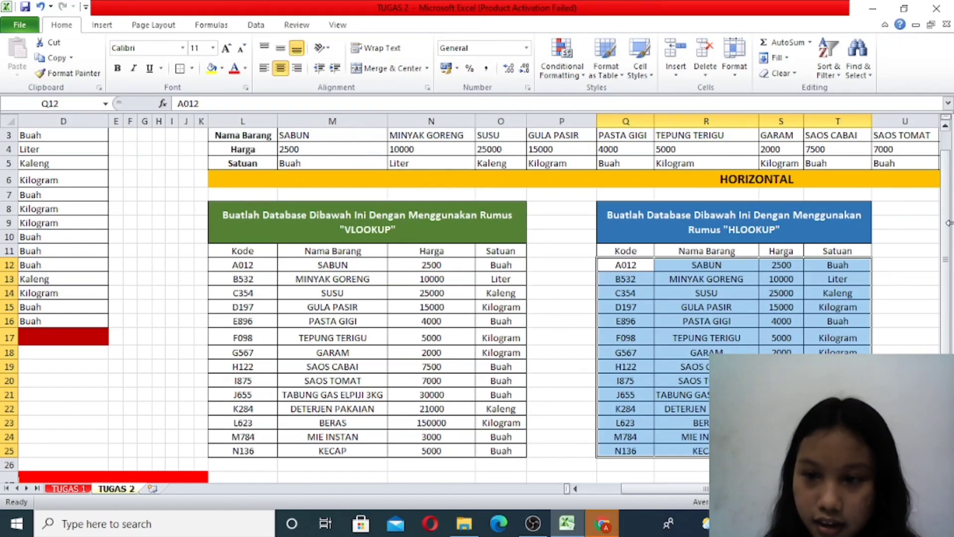
left_click_drag(948, 227, 950, 265)
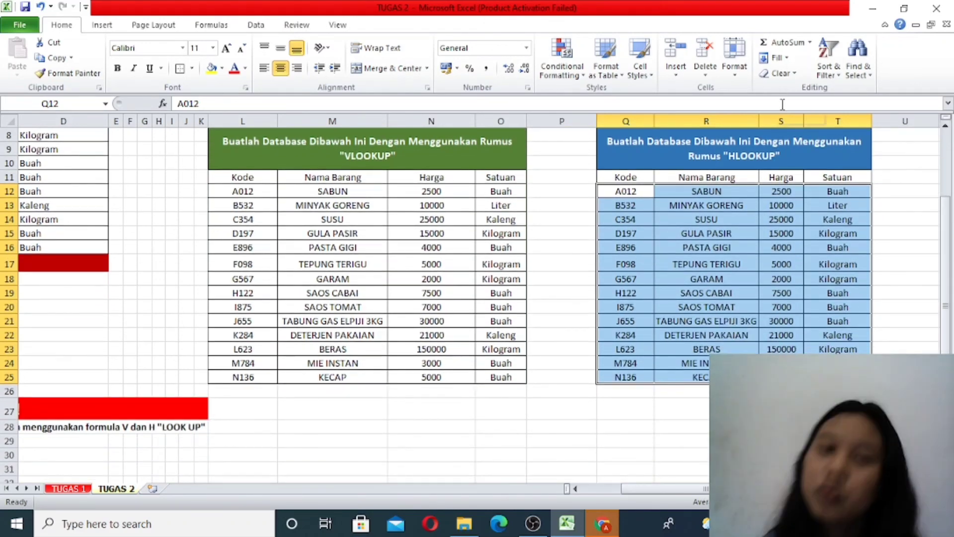